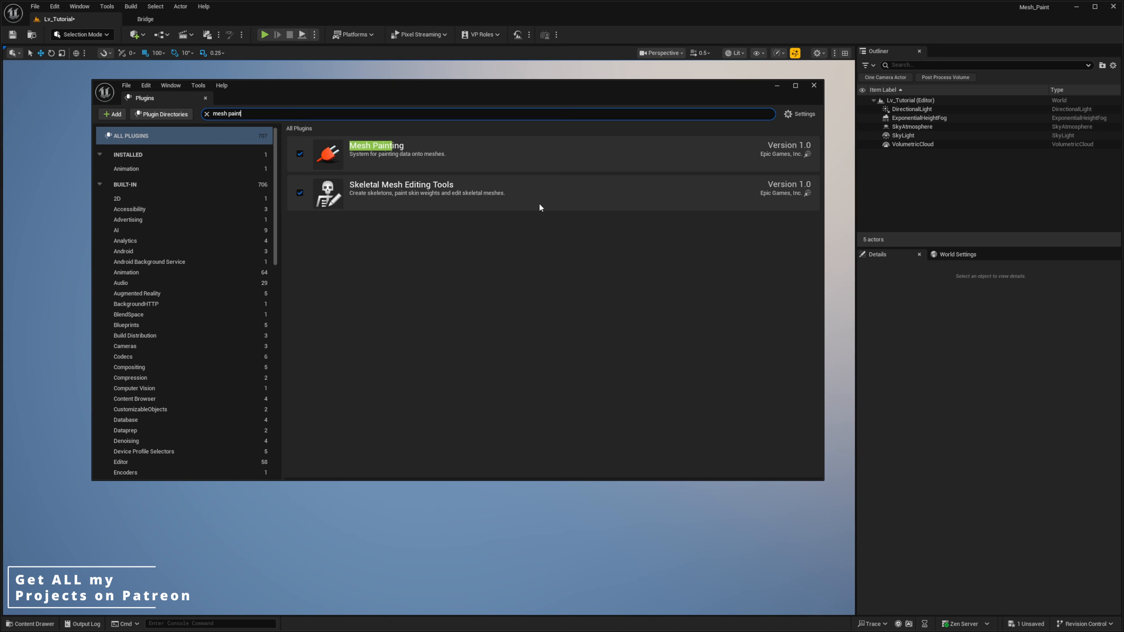
Check that the Mesh Painting plugin is enabled and close the Plugins window.
{"action": "left_click", "coordinate": [284, 114]}
{"action": "left_click", "coordinate": [502, 171]}
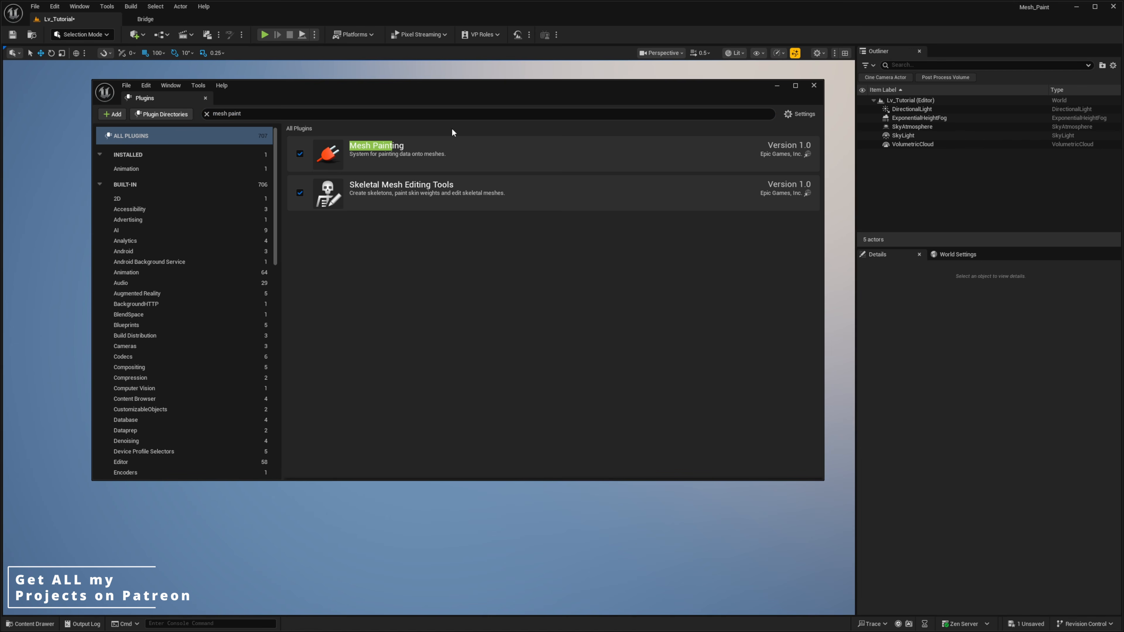
{"action": "left_click", "coordinate": [813, 85]}
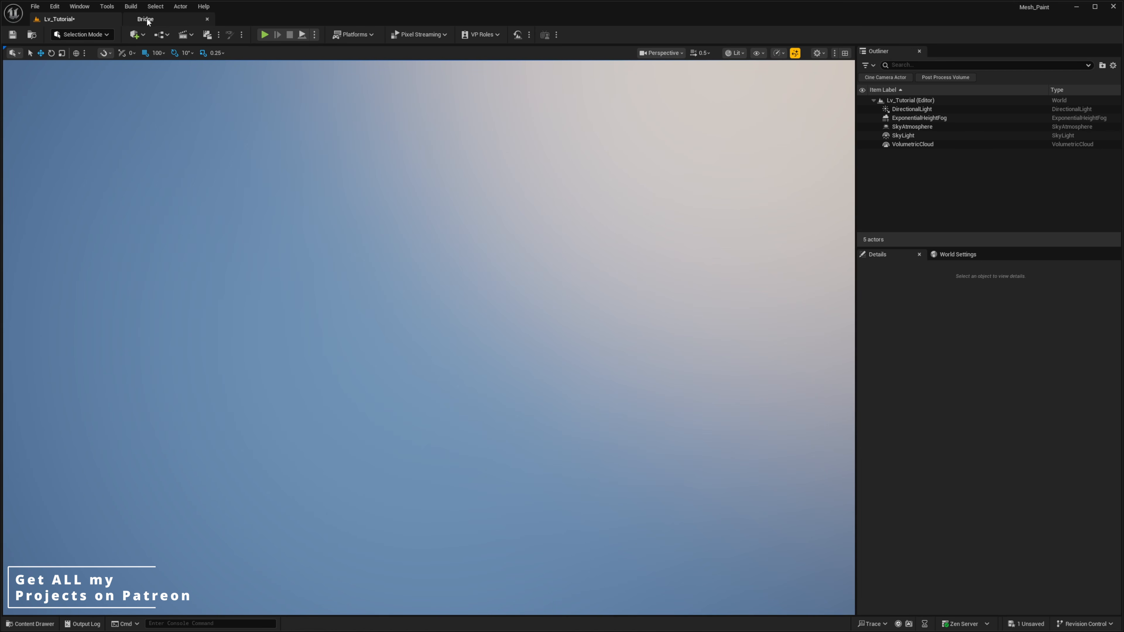
Review the virtual texture and mesh paint virtual texture options in Project Settings by searching "virtual texture", and close the settings.
{"action": "left_click", "coordinate": [55, 6]}
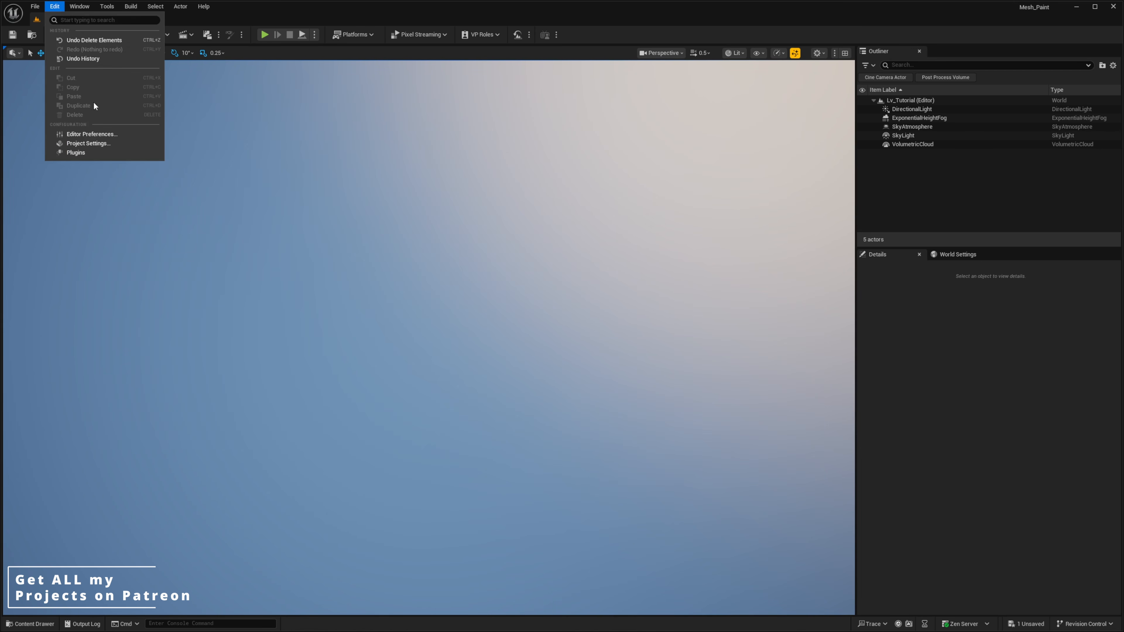
{"action": "left_click", "coordinate": [84, 143]}
{"action": "left_click", "coordinate": [434, 141]}
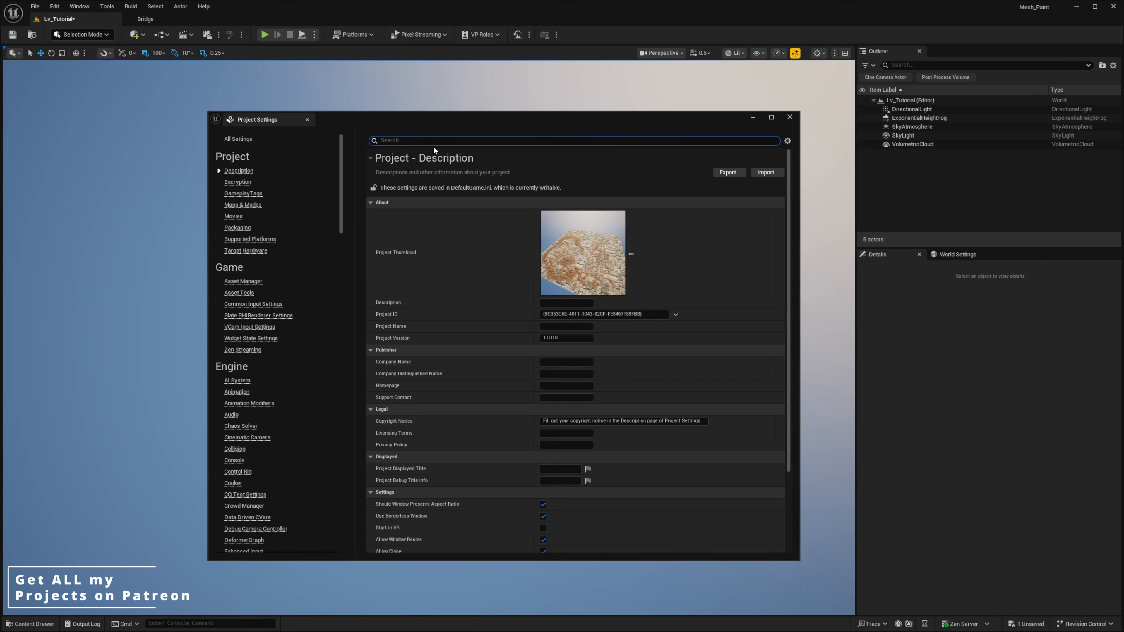
{"action": "type", "text": "virtual text"}
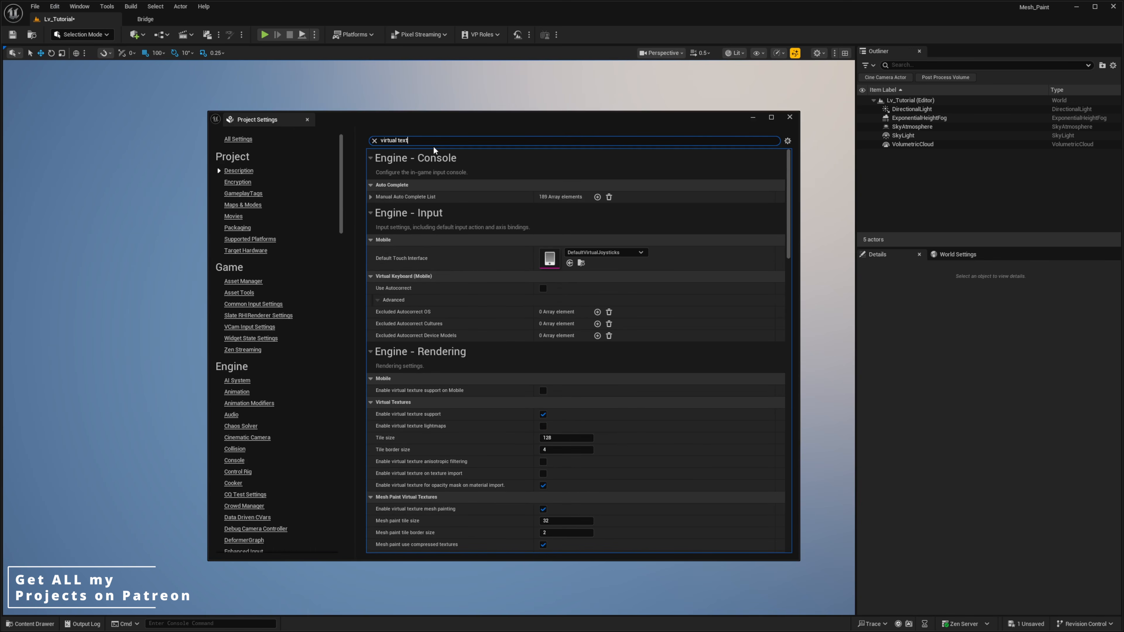
{"action": "type", "text": "ure"}
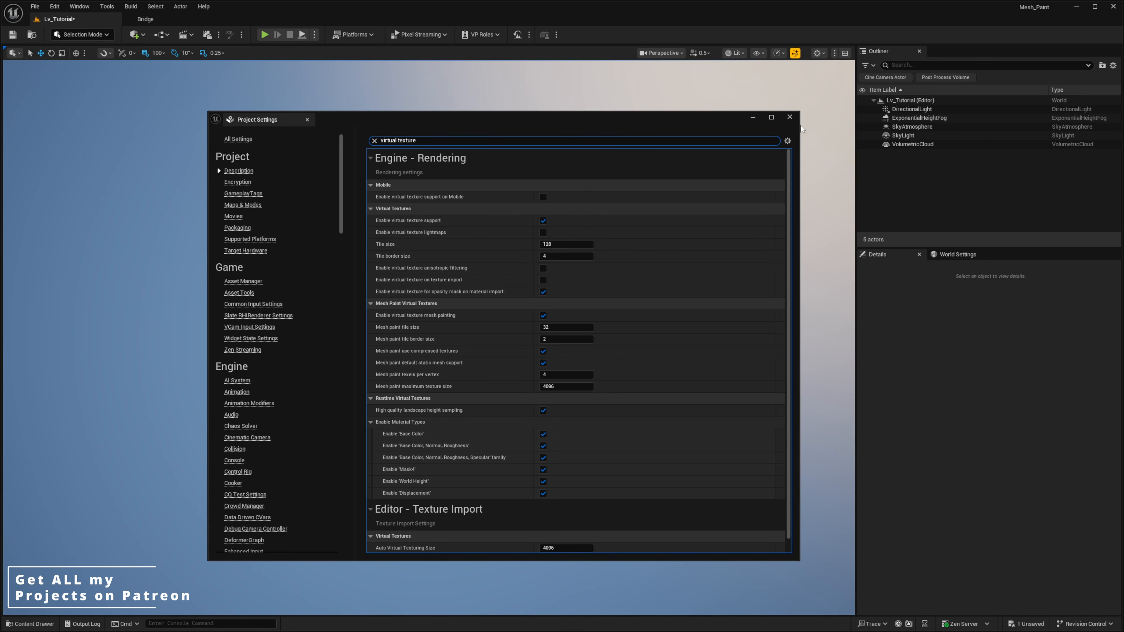
{"action": "left_click", "coordinate": [790, 117]}
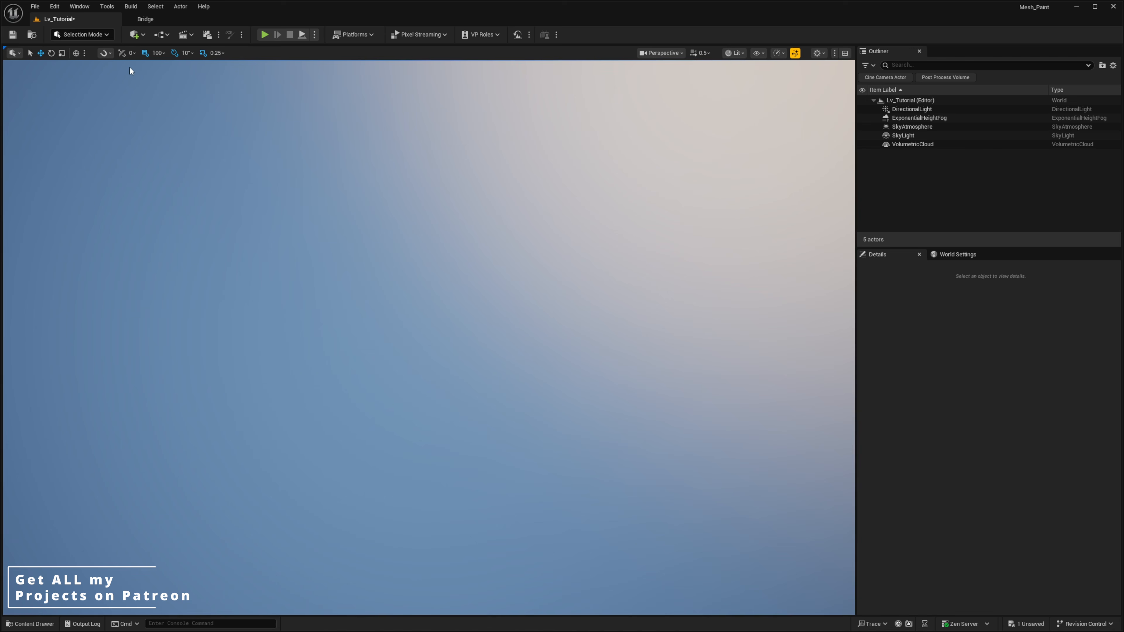
{"action": "left_click", "coordinate": [106, 35]}
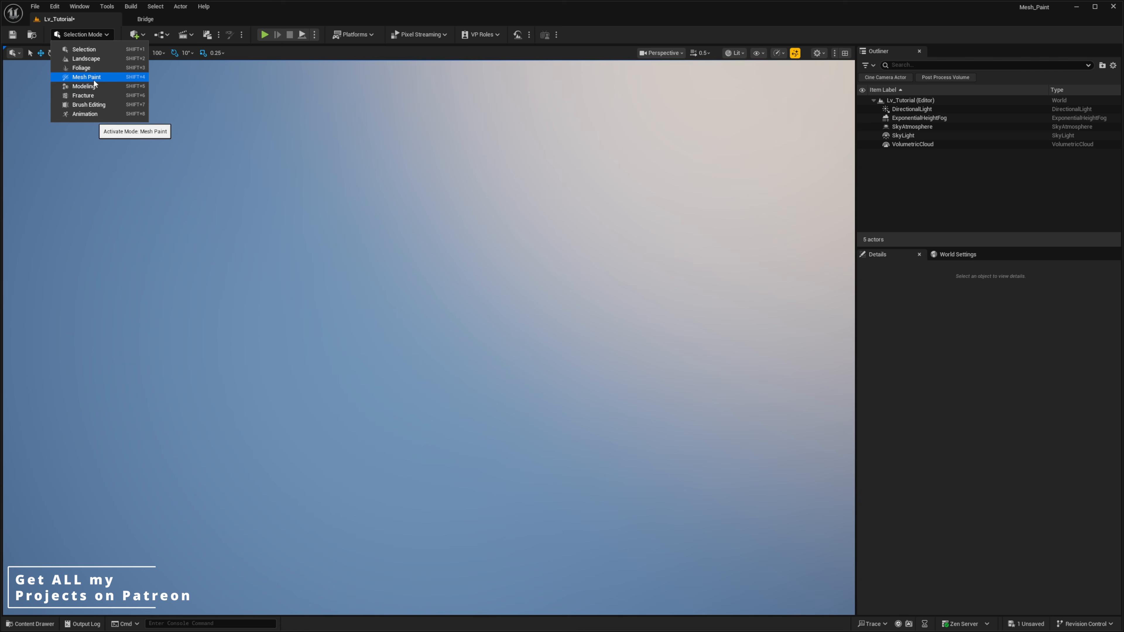
{"action": "left_click", "coordinate": [166, 151]}
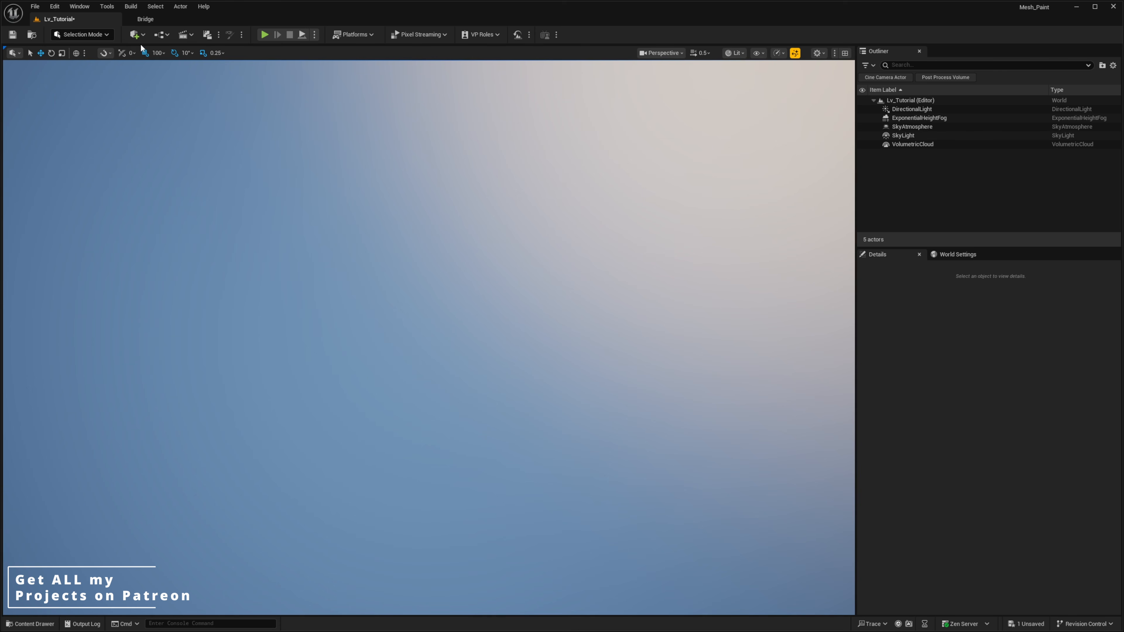
Add a basic Plane shape to the level at about location 100, -200, -200.
{"action": "left_click", "coordinate": [135, 34]}
{"action": "mouse_move", "coordinate": [152, 129]}
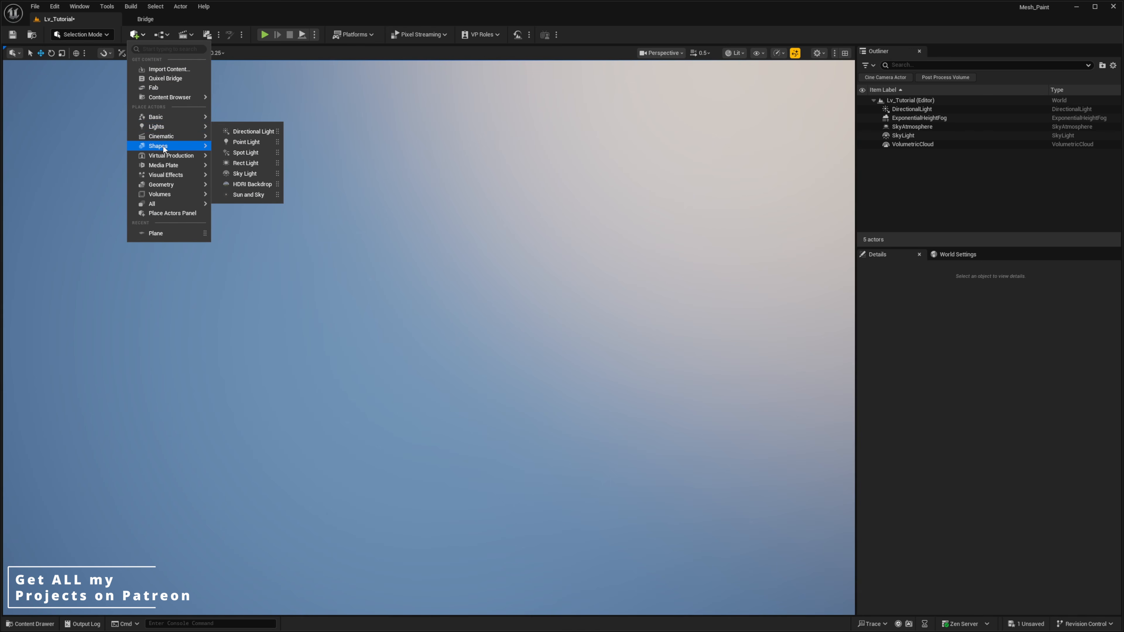
{"action": "left_click_drag", "start_coordinate": [248, 192], "coordinate": [462, 389]}
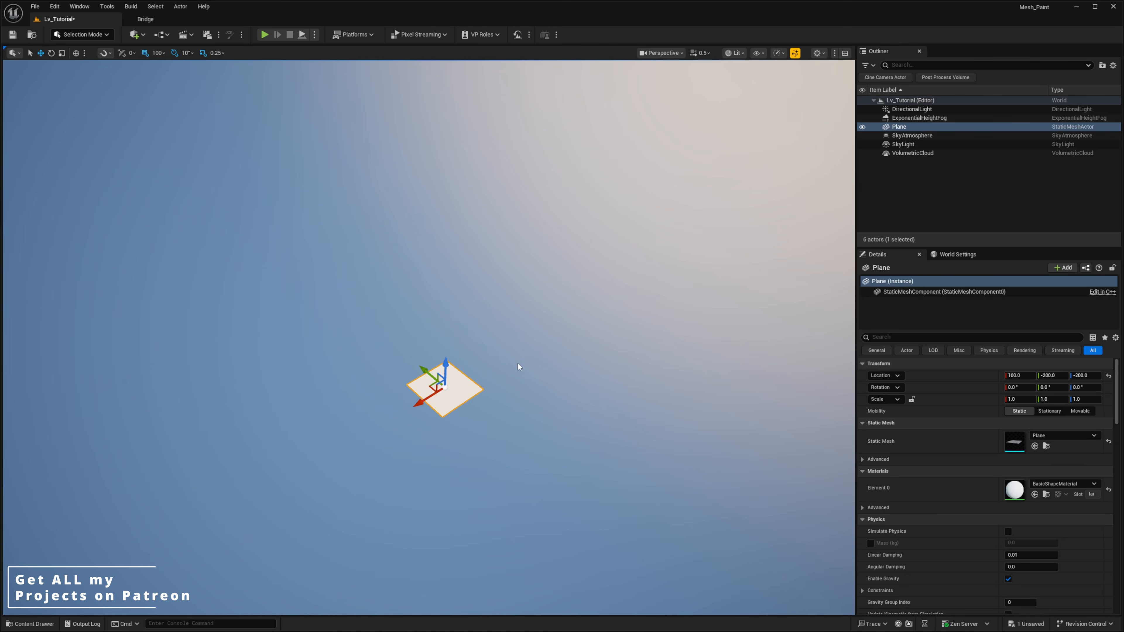
{"action": "right_click_drag", "start_coordinate": [423, 391], "coordinate": [428, 400]}
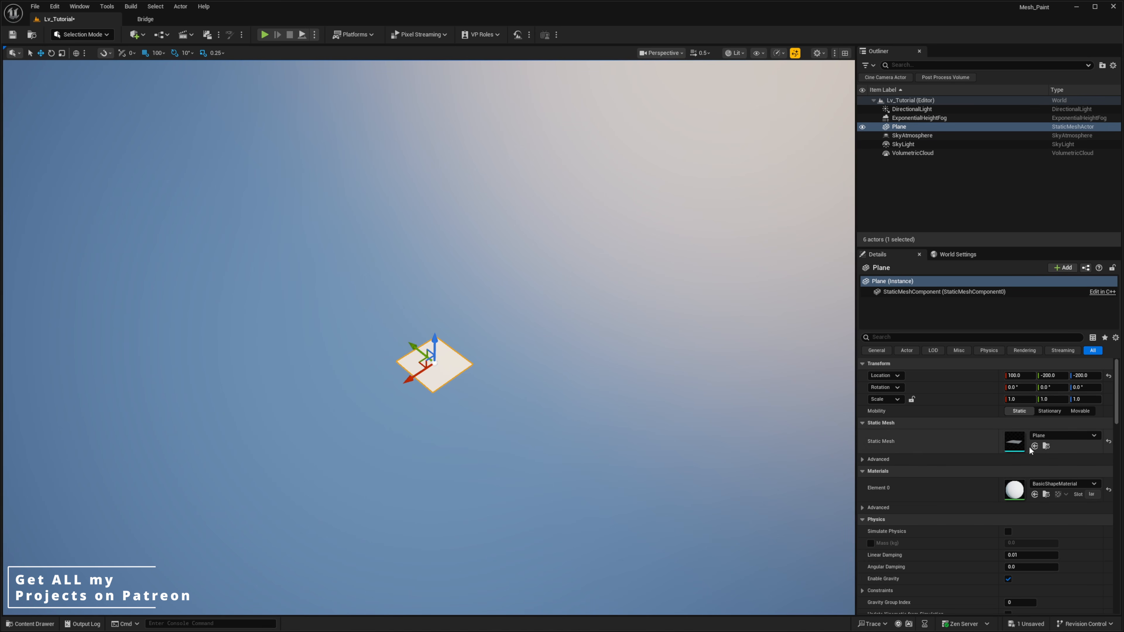
Copy the plane actor's Plane static mesh asset into the Mesh_Paint_Tutorial content folder.
{"action": "right_click", "coordinate": [1015, 448]}
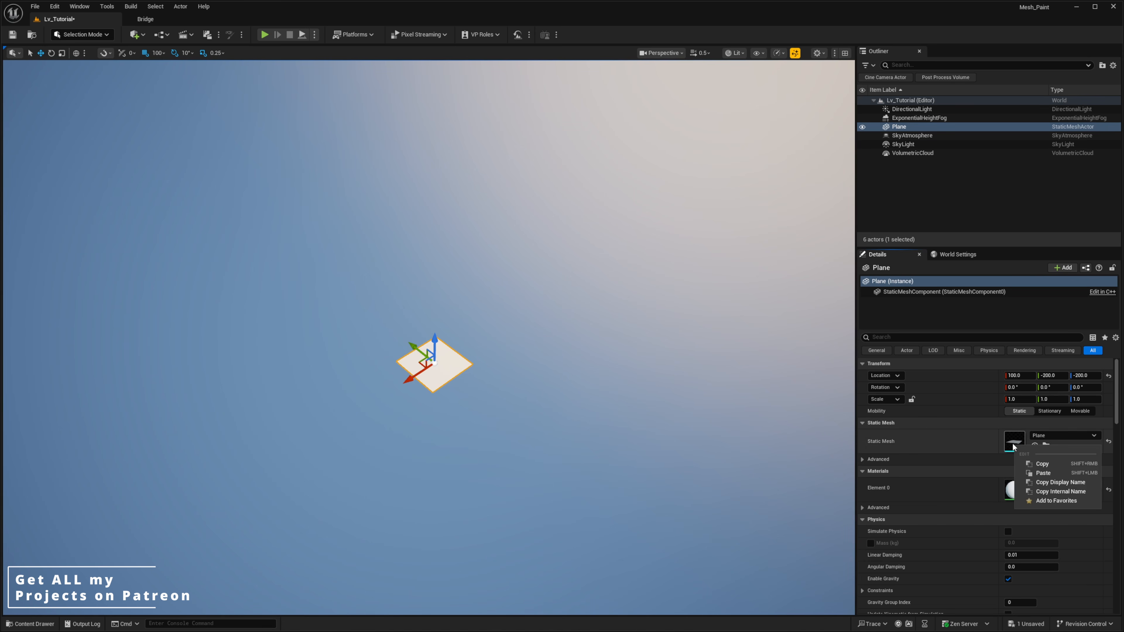
{"action": "left_click", "coordinate": [1039, 473]}
{"action": "key", "text": "ctrl+space"}
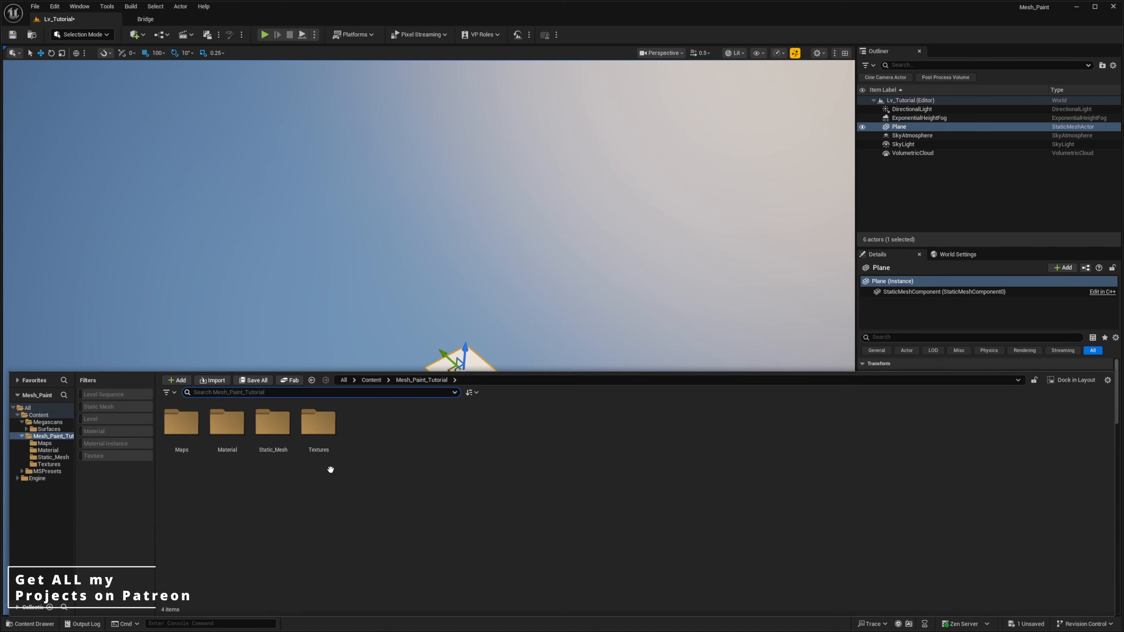
{"action": "left_click", "coordinate": [396, 470]}
{"action": "key", "text": "ctrl+v"}
{"action": "left_click", "coordinate": [368, 430]}
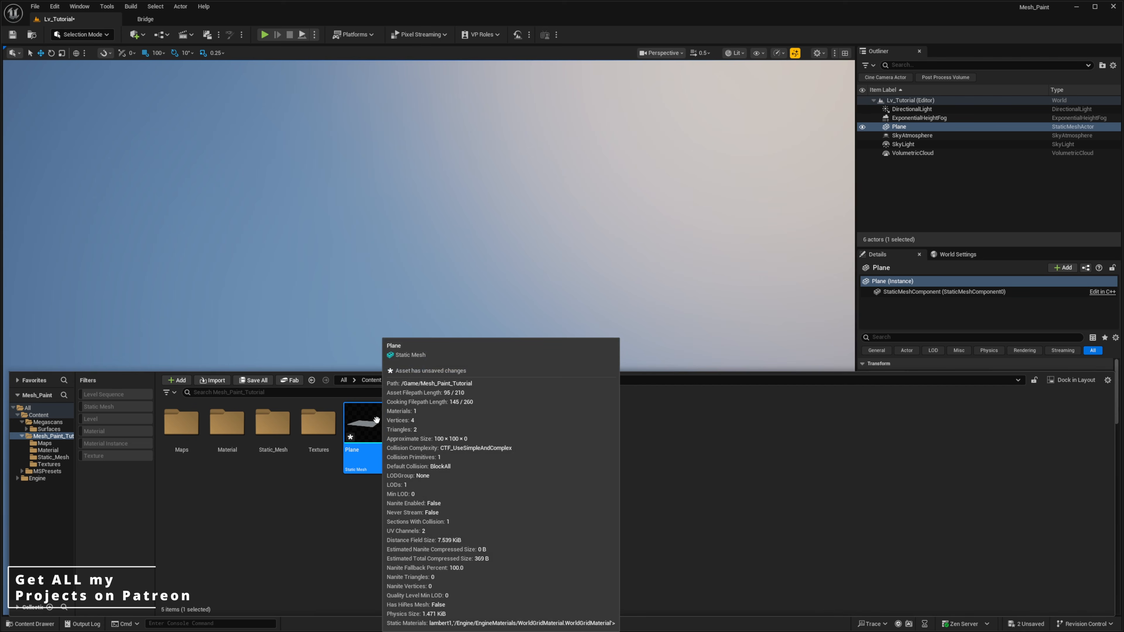
{"action": "right_click_drag", "start_coordinate": [793, 361], "coordinate": [795, 382]}
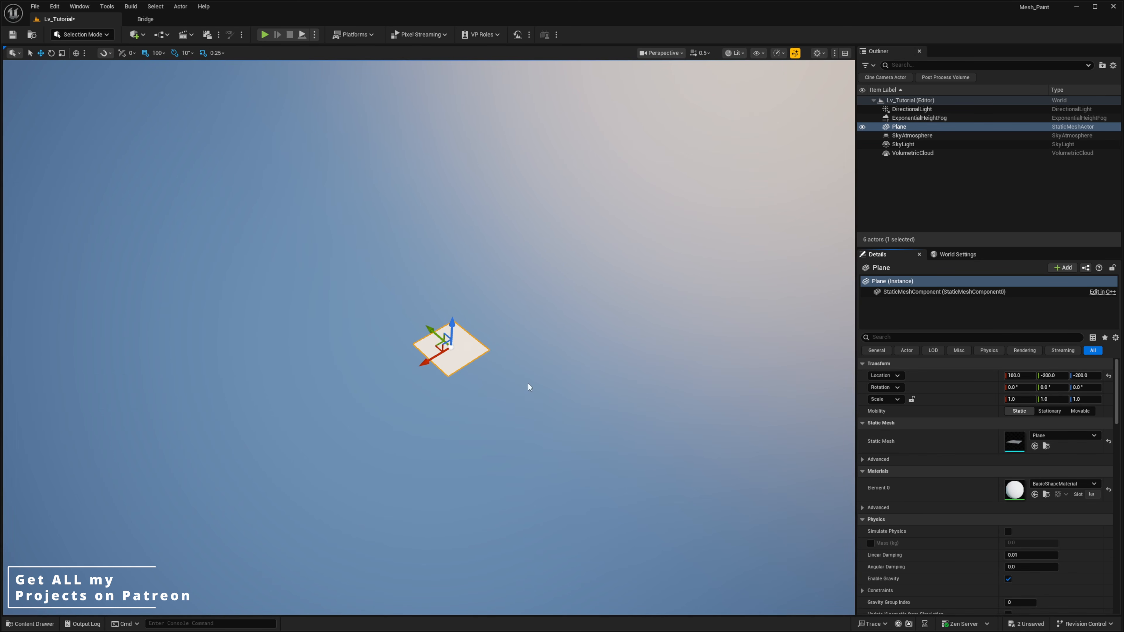
{"action": "key", "text": "ctrl+space"}
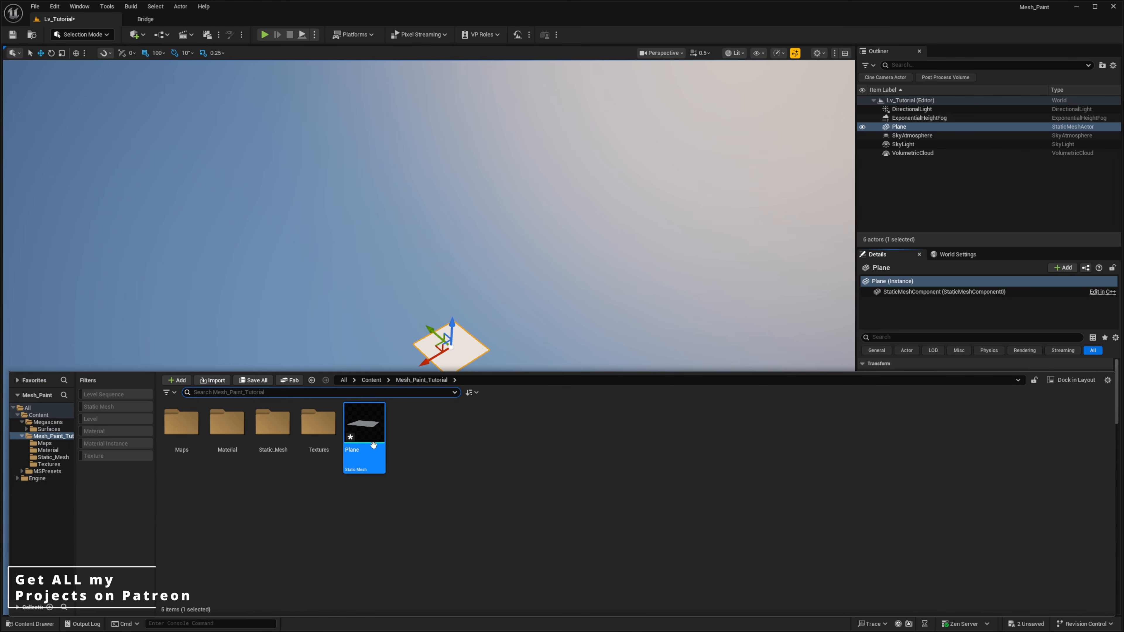
{"action": "key", "text": "ctrl+space"}
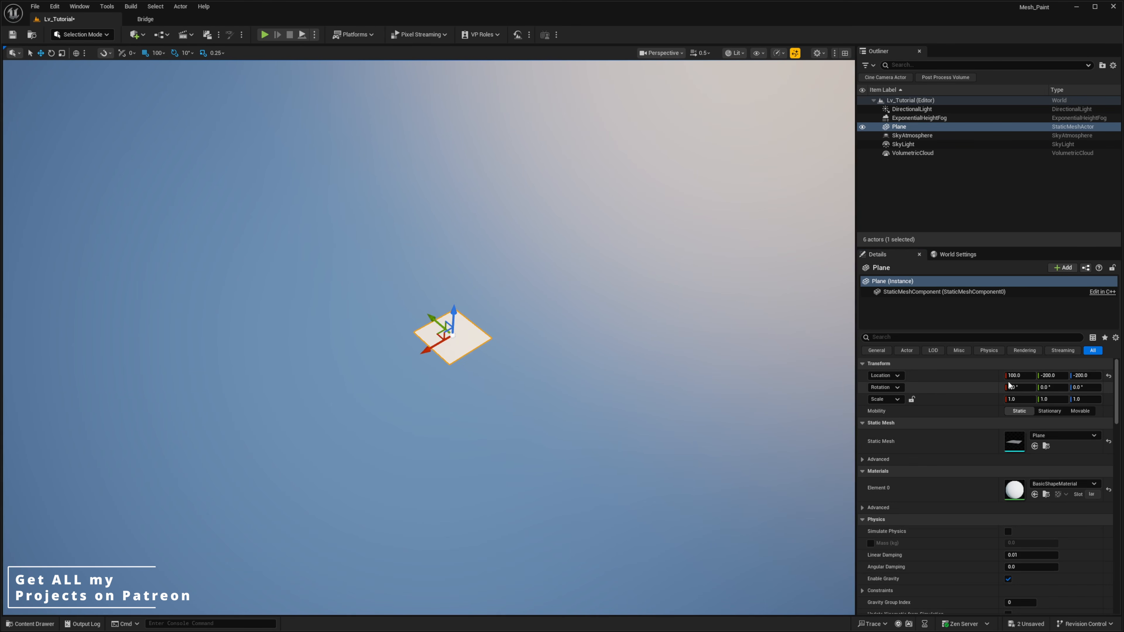
Reset the plane's location to 0, 0, 0 and frame it in the viewport.
{"action": "left_click", "coordinate": [1108, 375]}
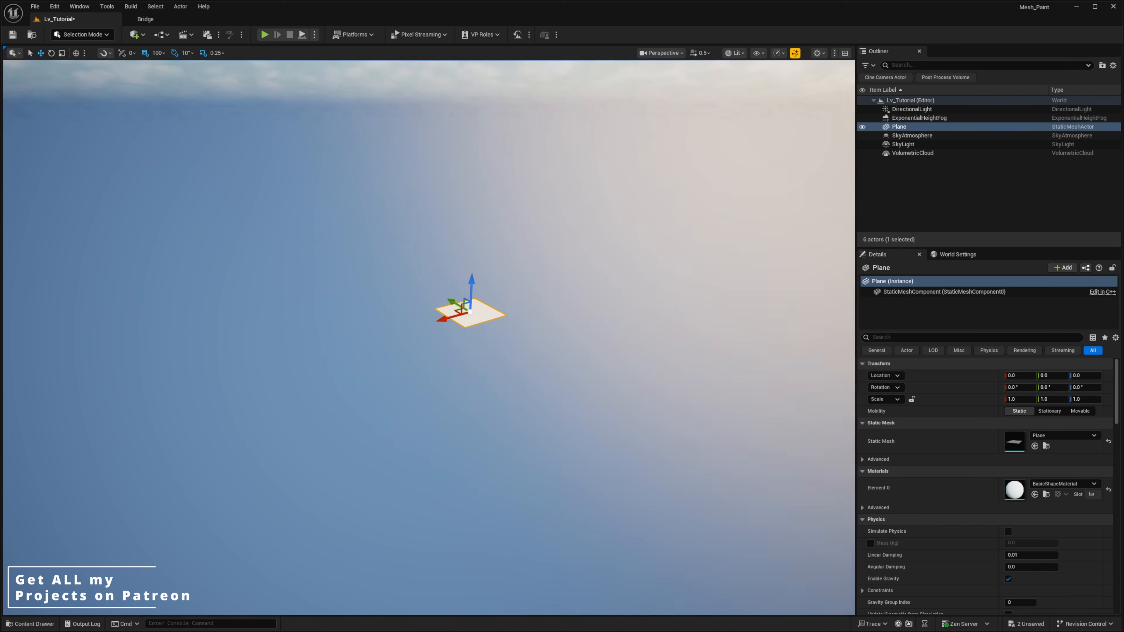
{"action": "key", "text": "f"}
{"action": "right_click_drag", "start_coordinate": [428, 297], "coordinate": [414, 292]}
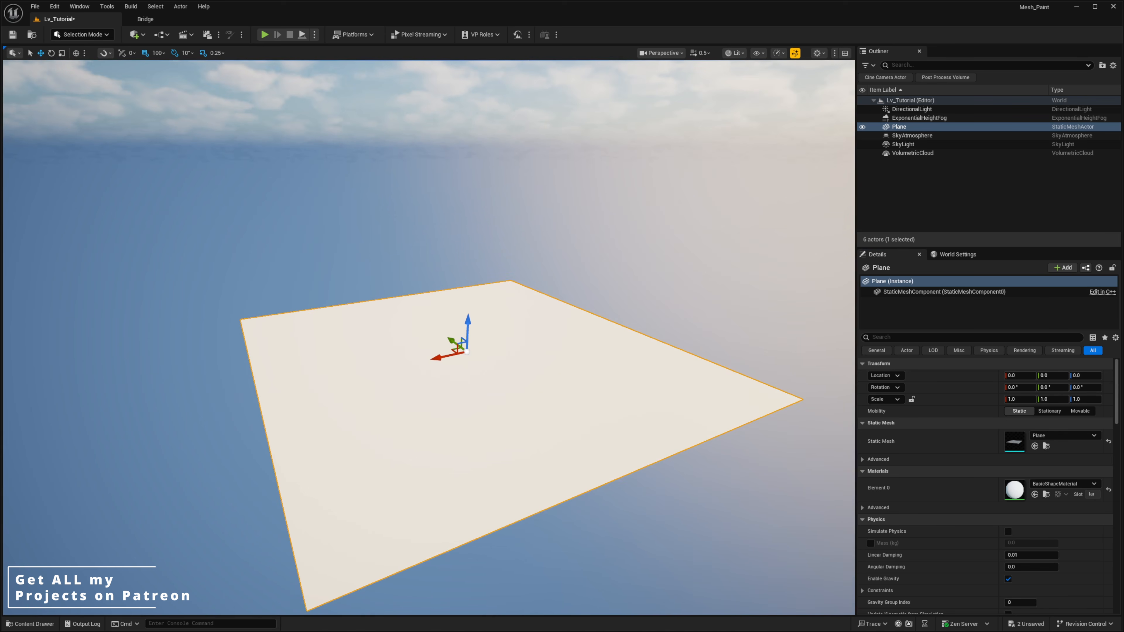
{"action": "right_click_drag", "start_coordinate": [457, 336], "coordinate": [482, 349]}
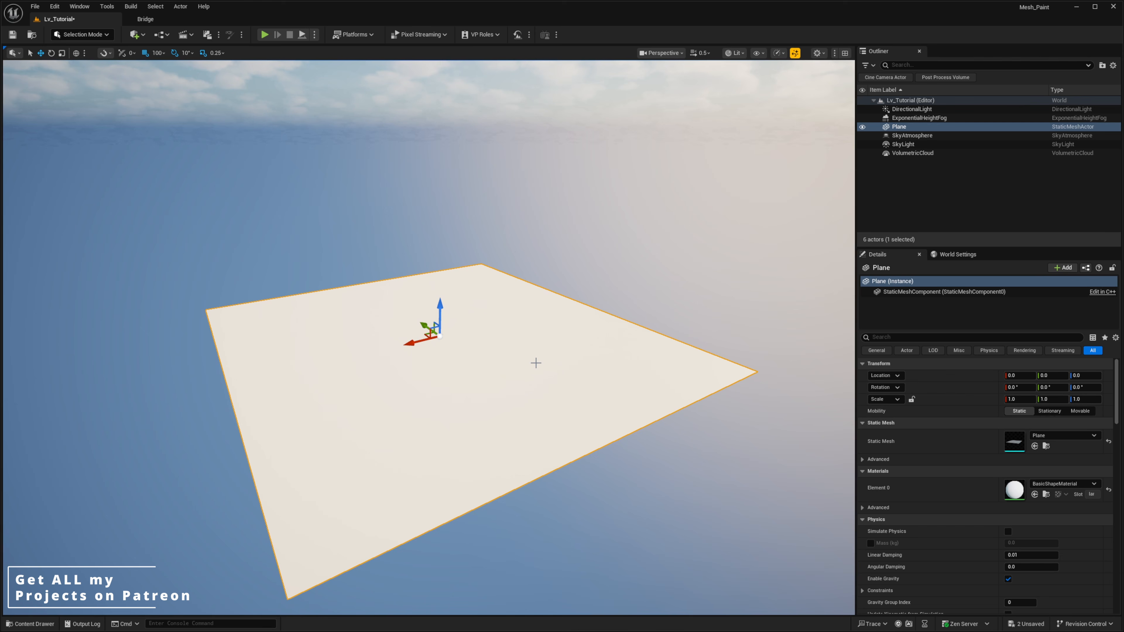
Examine the plane's triangles in wireframe view and return the viewport to lit mode.
{"action": "right_click_drag", "start_coordinate": [535, 361], "coordinate": [364, 354]}
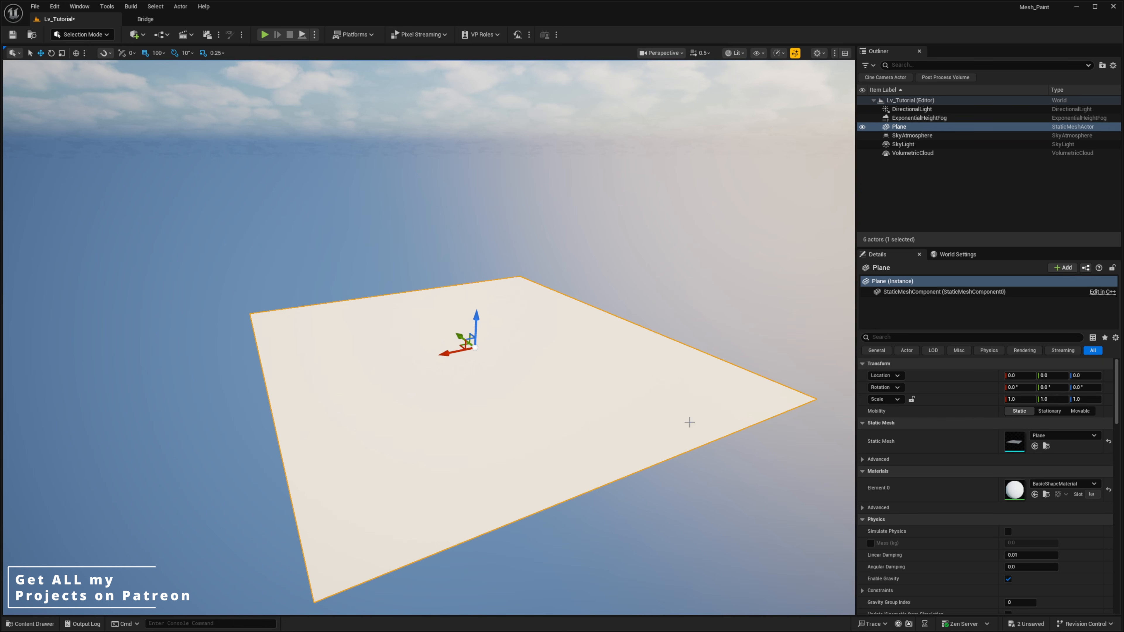
{"action": "scroll", "coordinate": [570, 407], "scroll_direction": "down", "scroll_amount": 3}
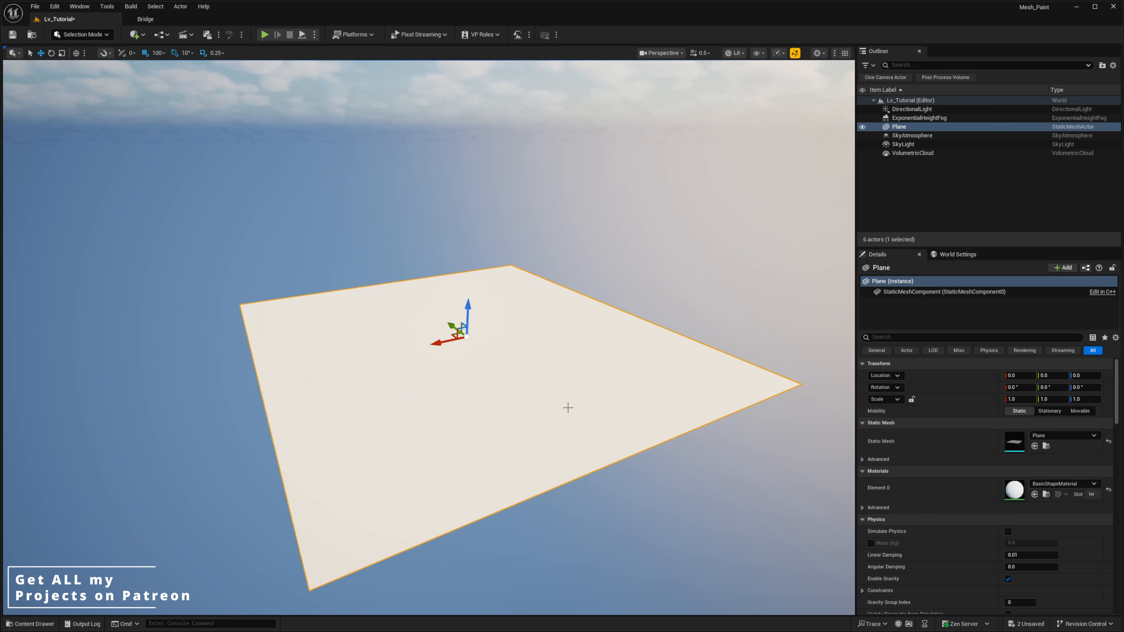
{"action": "key", "text": "ctrl+space"}
{"action": "right_click_drag", "start_coordinate": [485, 314], "coordinate": [489, 337]}
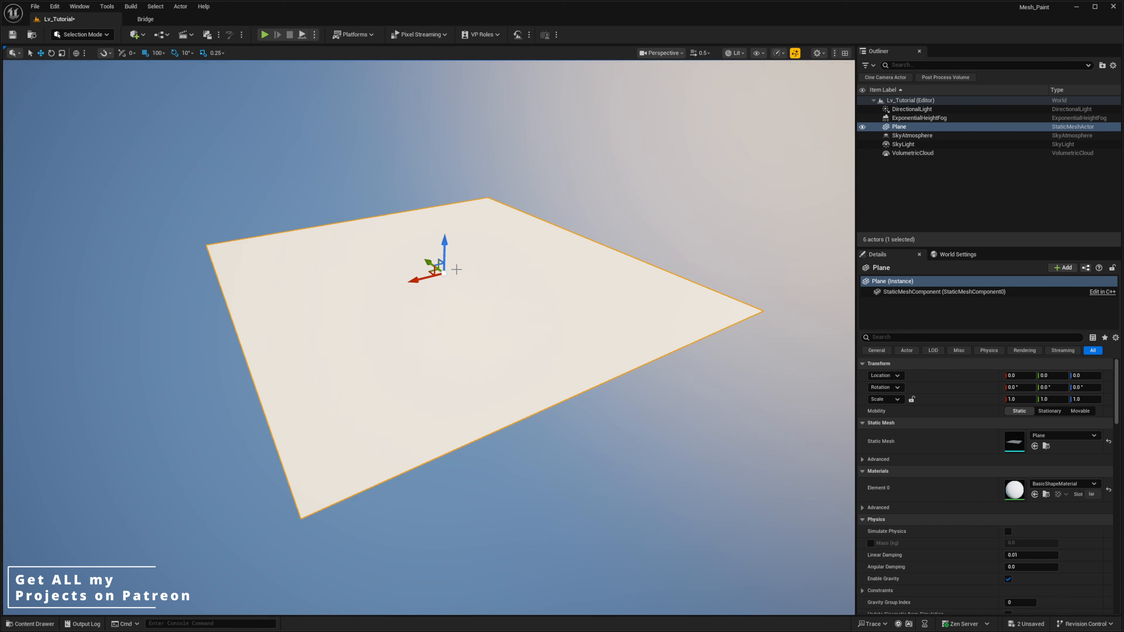
{"action": "right_click_drag", "start_coordinate": [456, 268], "coordinate": [445, 261]}
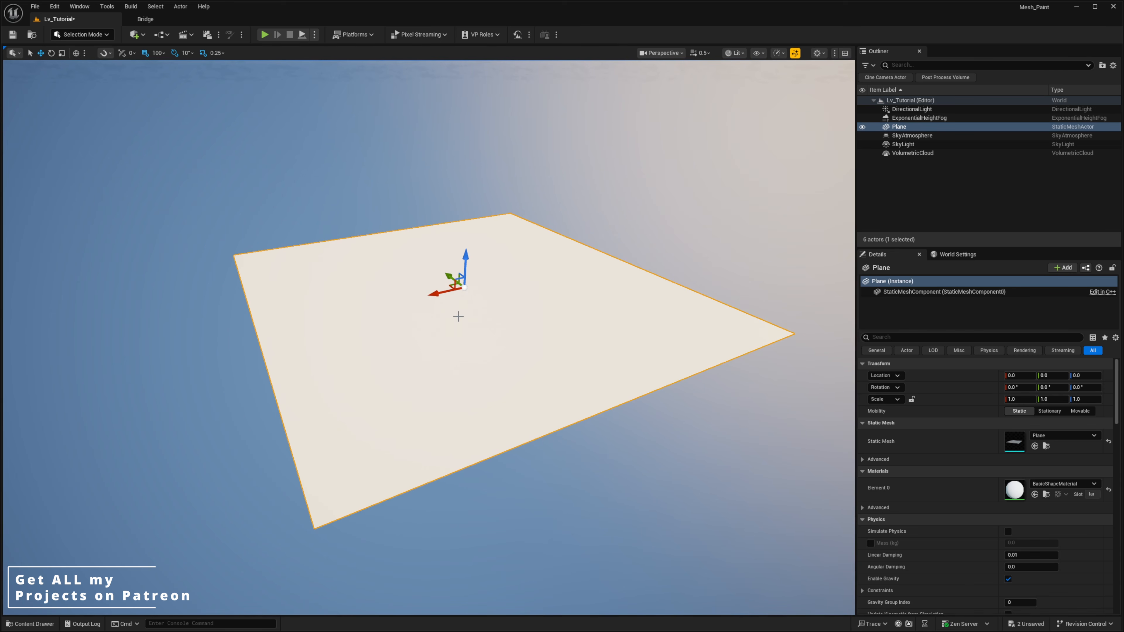
{"action": "key", "text": "alt+3"}
{"action": "right_click", "coordinate": [516, 288]}
{"action": "mouse_move", "coordinate": [444, 286]}
{"action": "right_mouse_down"}
{"action": "mouse_move", "coordinate": [464, 279]}
{"action": "mouse_move", "coordinate": [442, 297]}
{"action": "right_mouse_up"}
{"action": "key", "text": "alt+2"}
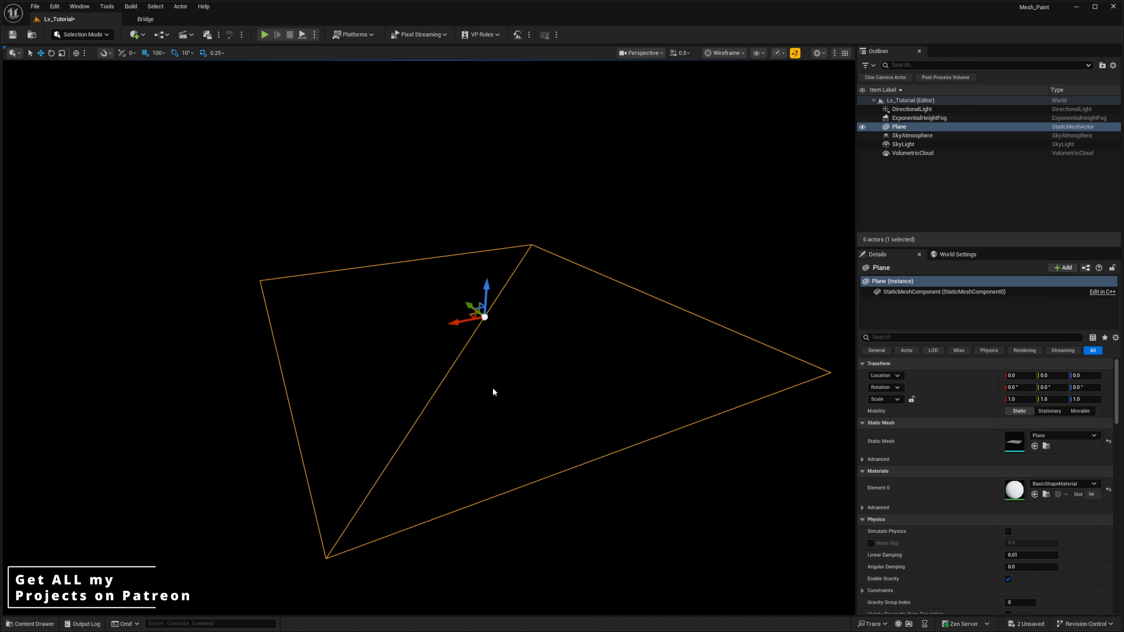
{"action": "key", "text": "alt+4"}
{"action": "right_click_drag", "start_coordinate": [513, 347], "coordinate": [507, 346]}
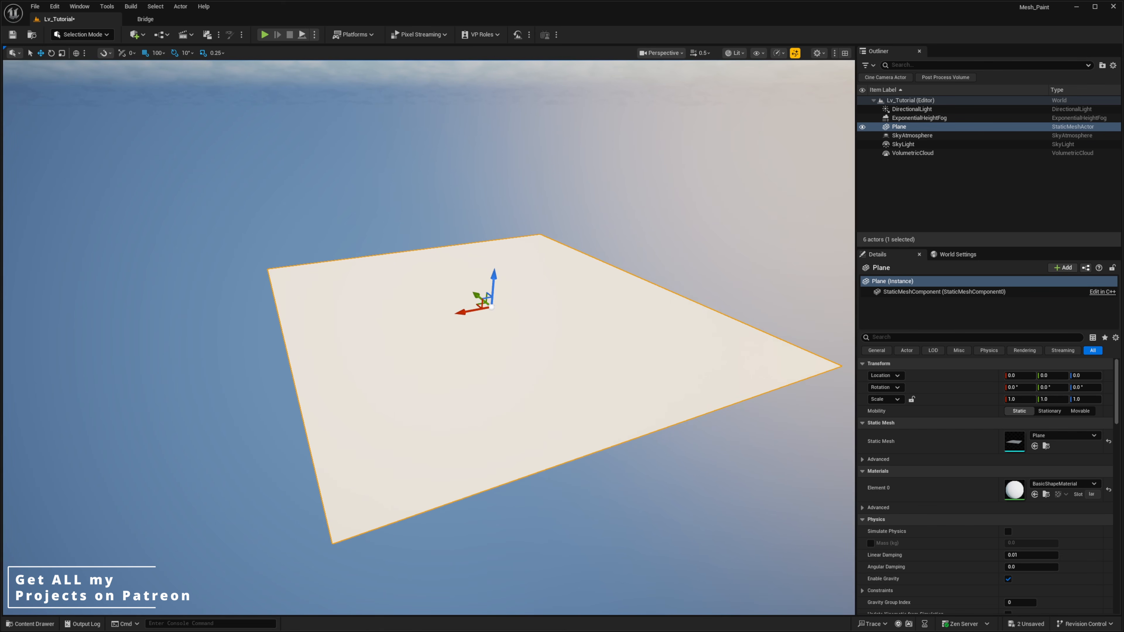
Create a new material named M_Mesh_Paint in the Mesh_Paint_Tutorial folder.
{"action": "key", "text": "ctrl+space"}
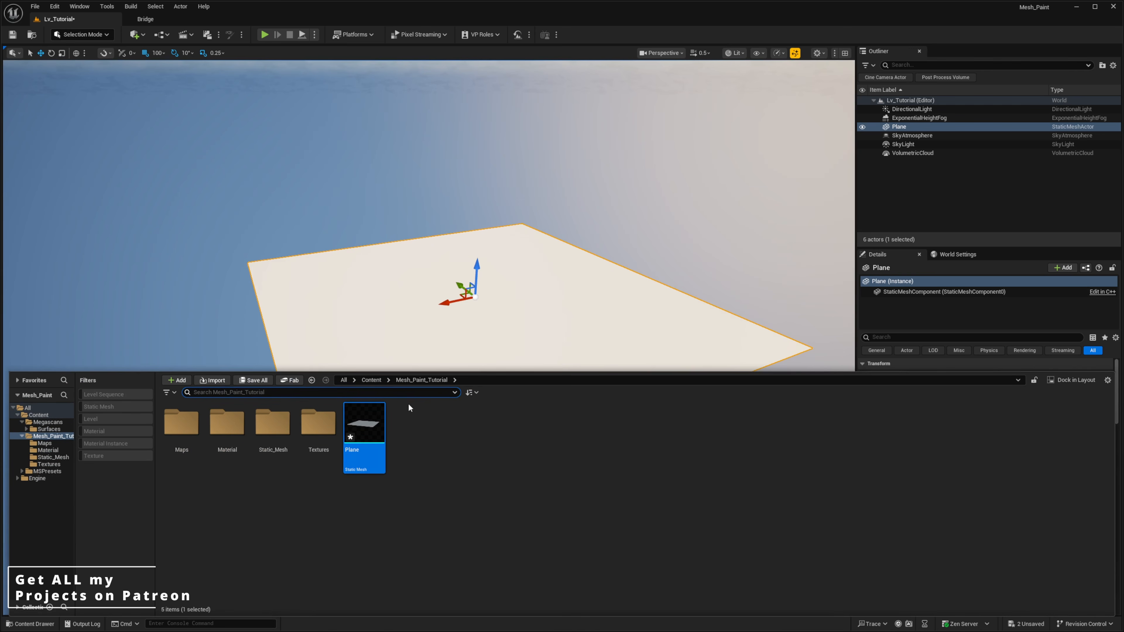
{"action": "right_click", "coordinate": [463, 461]}
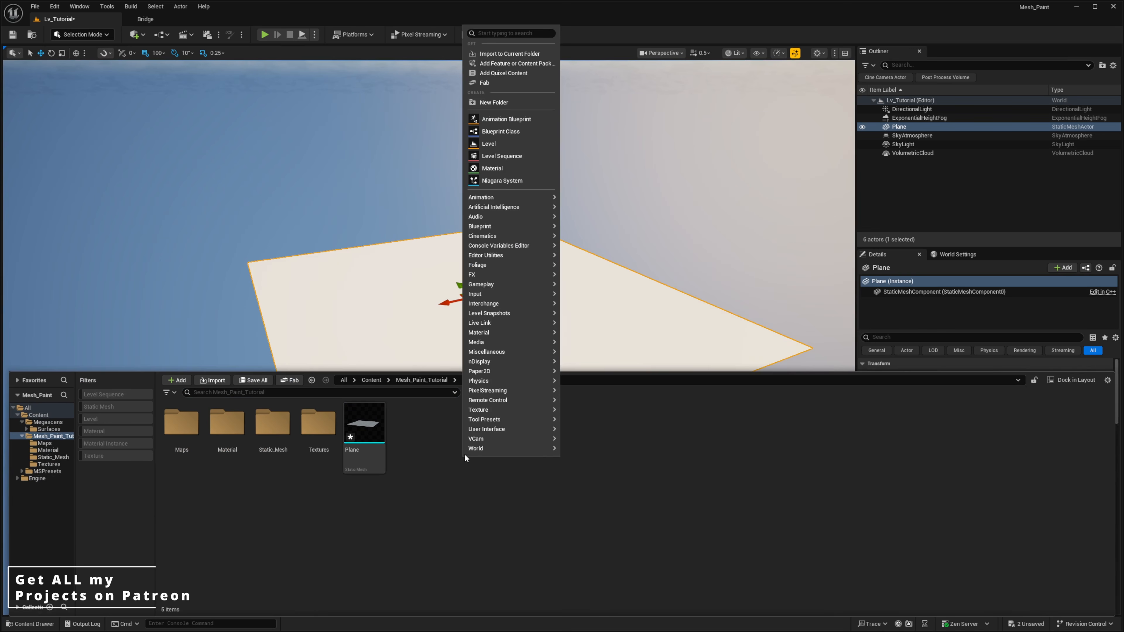
{"action": "left_click", "coordinate": [504, 167]}
{"action": "type", "text": "M"}
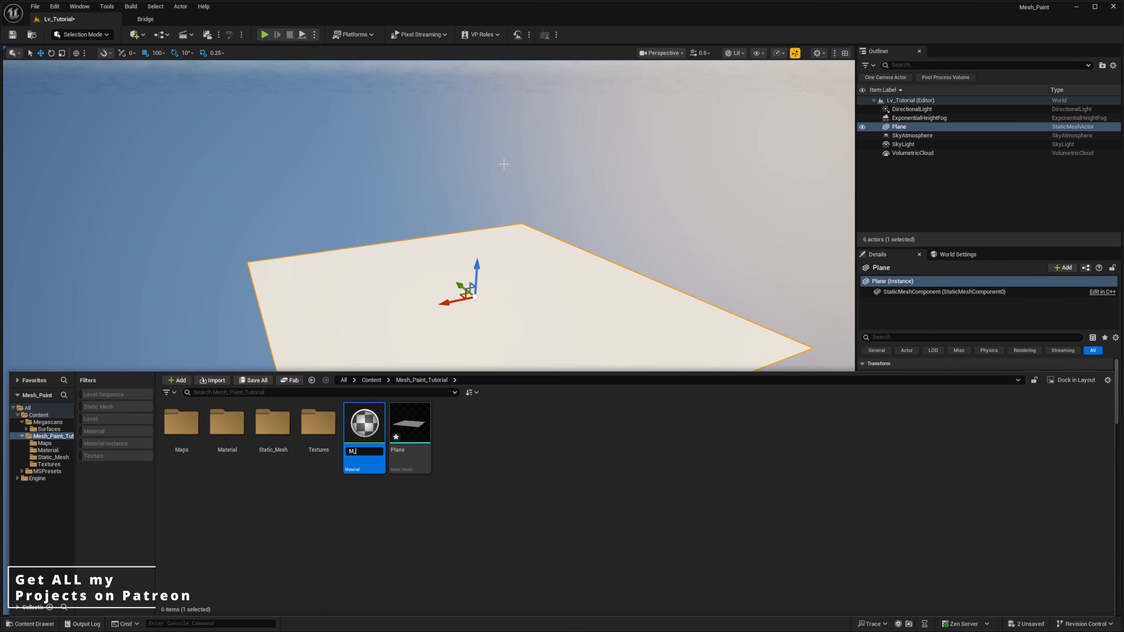
{"action": "type", "text": "_Mesh_Paint"}
{"action": "key", "text": "Return"}
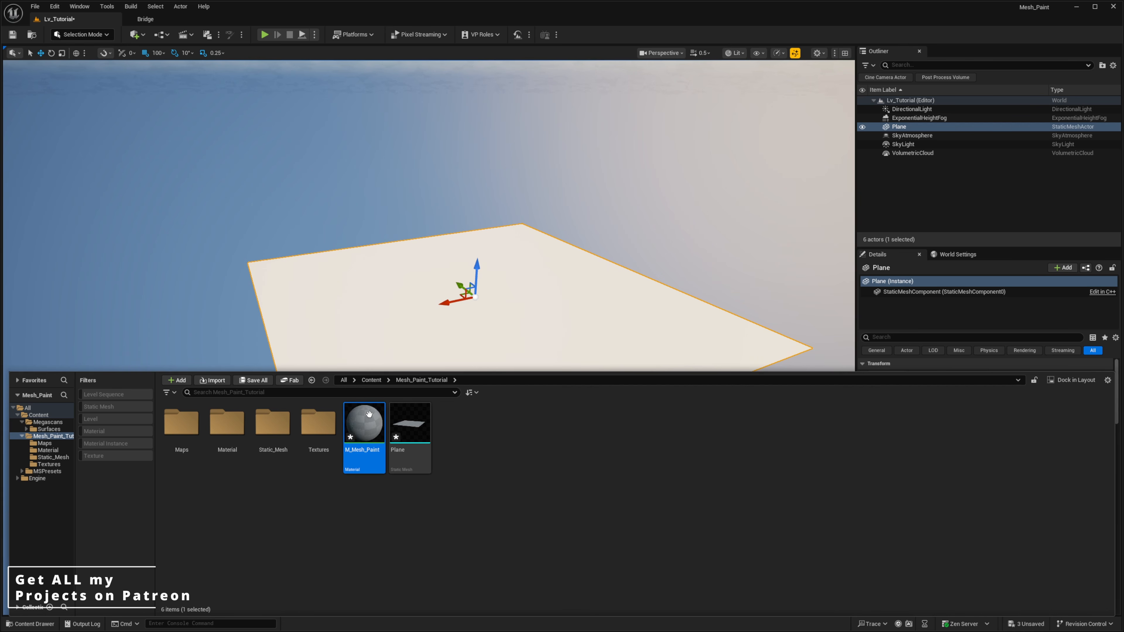
Open the M_Mesh_Paint material for editing and dock its editor window alongside the level's tab.
{"action": "double_click", "coordinate": [369, 418]}
{"action": "left_click_drag", "start_coordinate": [573, 59], "coordinate": [248, 18]}
{"action": "right_click_drag", "start_coordinate": [675, 227], "coordinate": [926, 232]}
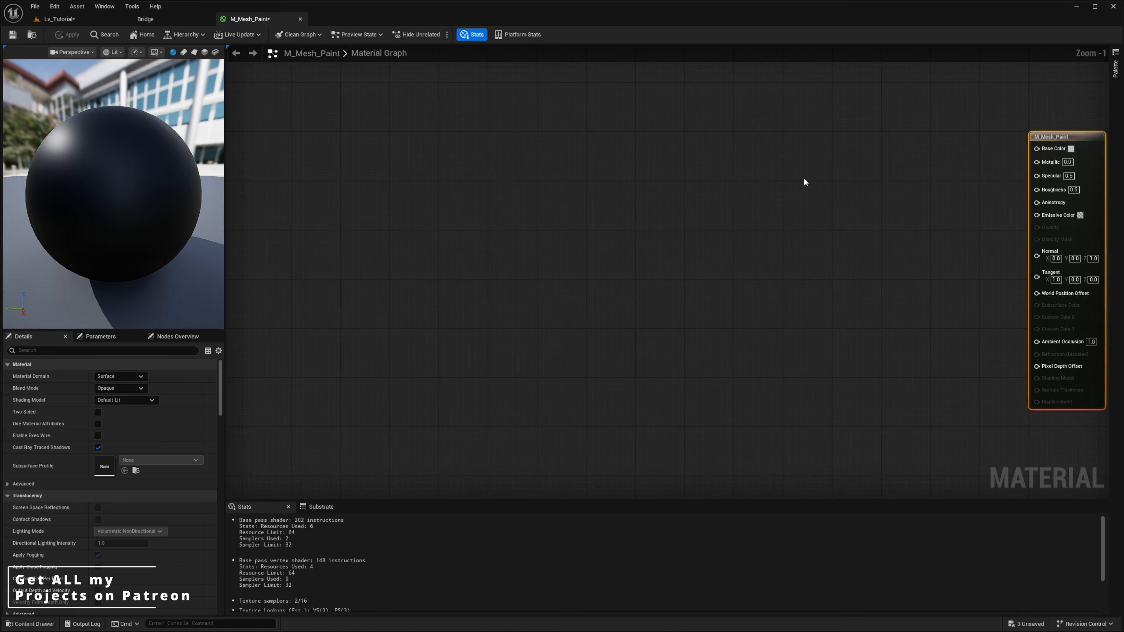
{"action": "right_click_drag", "start_coordinate": [674, 184], "coordinate": [630, 177]}
{"action": "left_click", "coordinate": [629, 177]}
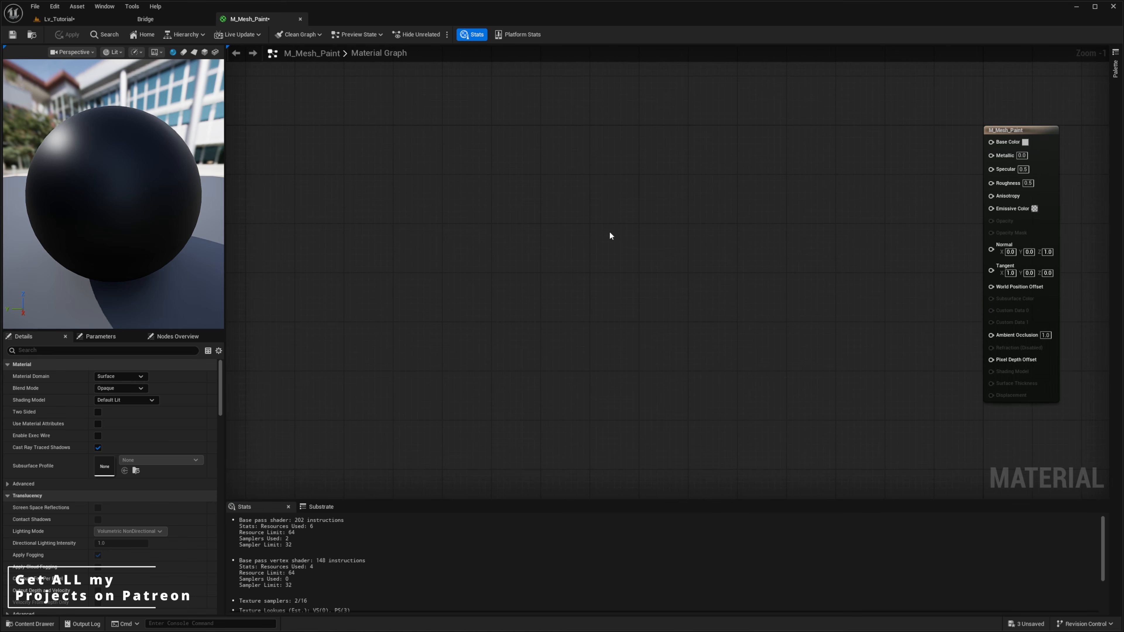
{"action": "right_click_drag", "start_coordinate": [686, 195], "coordinate": [710, 286]}
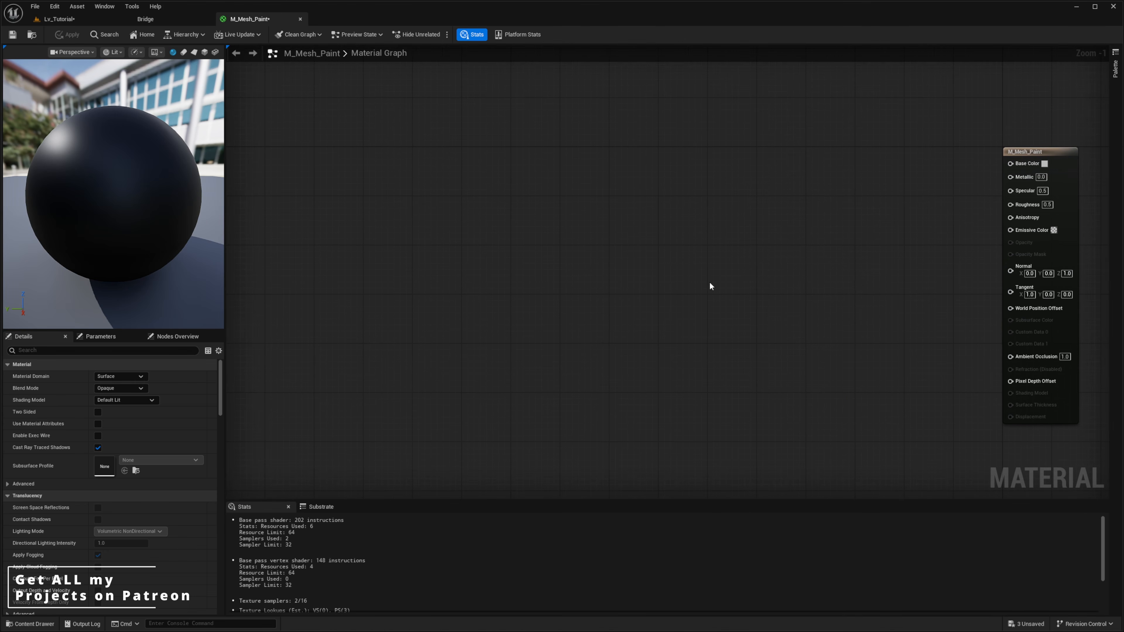
{"action": "left_click_drag", "start_coordinate": [772, 98], "coordinate": [505, 336]}
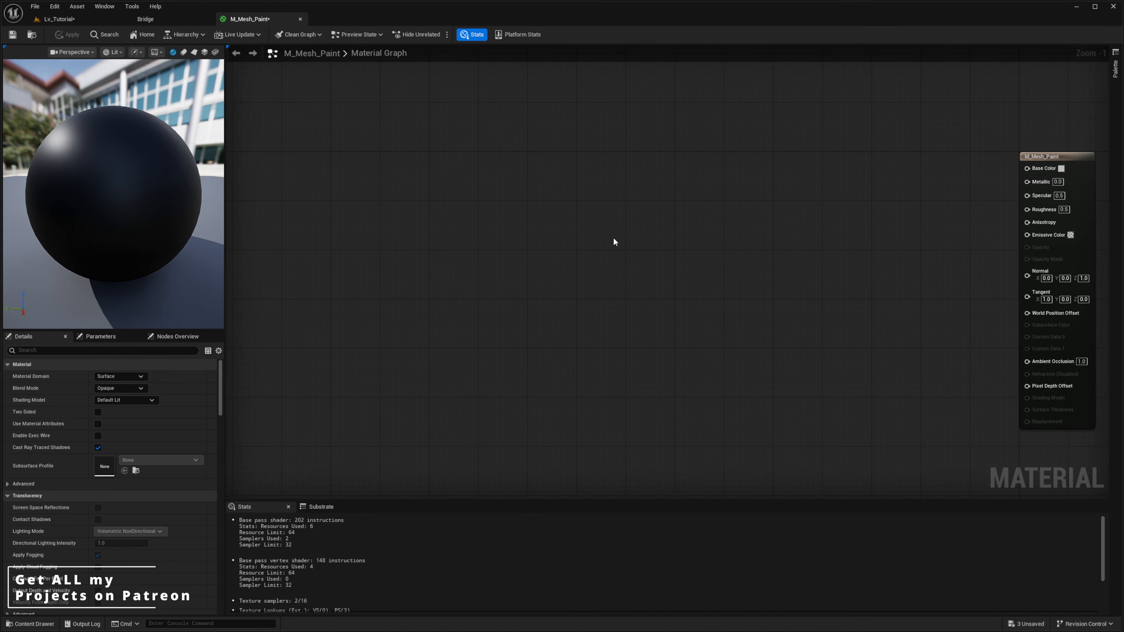
Add a MeshPaintTextureObject node to the material graph and place it well apart from the output node.
{"action": "right_click", "coordinate": [592, 223]}
{"action": "type", "text": "mesh paint"}
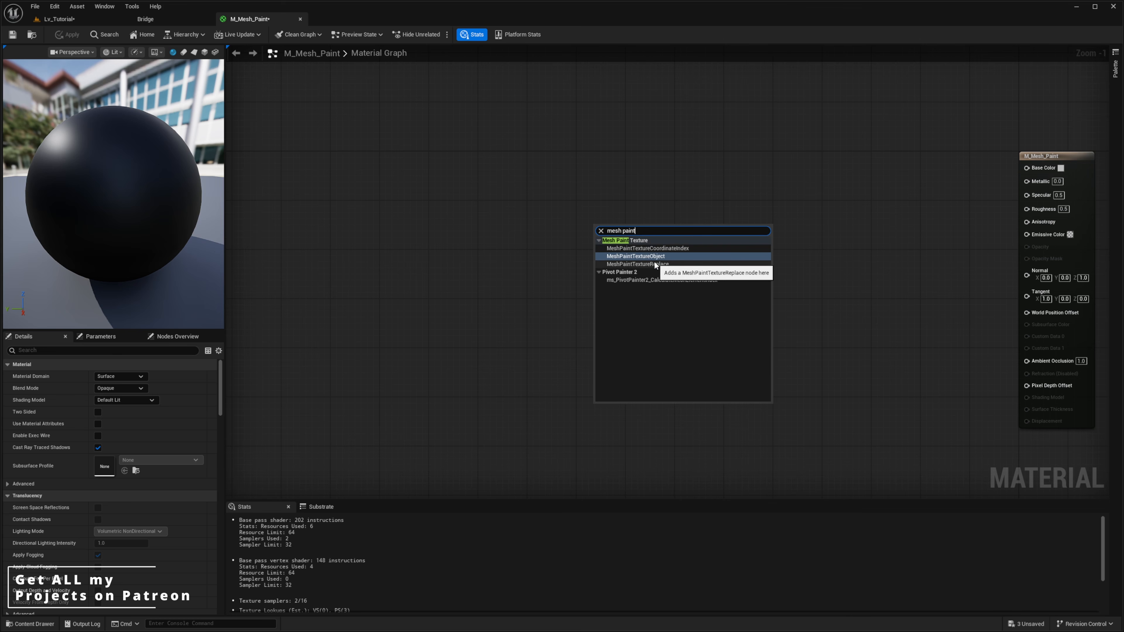
{"action": "left_click", "coordinate": [633, 256]}
{"action": "left_click_drag", "start_coordinate": [631, 241], "coordinate": [508, 242]}
Add a MeshPaintTextureReplace node and space it out to the right of the Mesh Paint Texture Object node.
{"action": "right_click", "coordinate": [625, 216]}
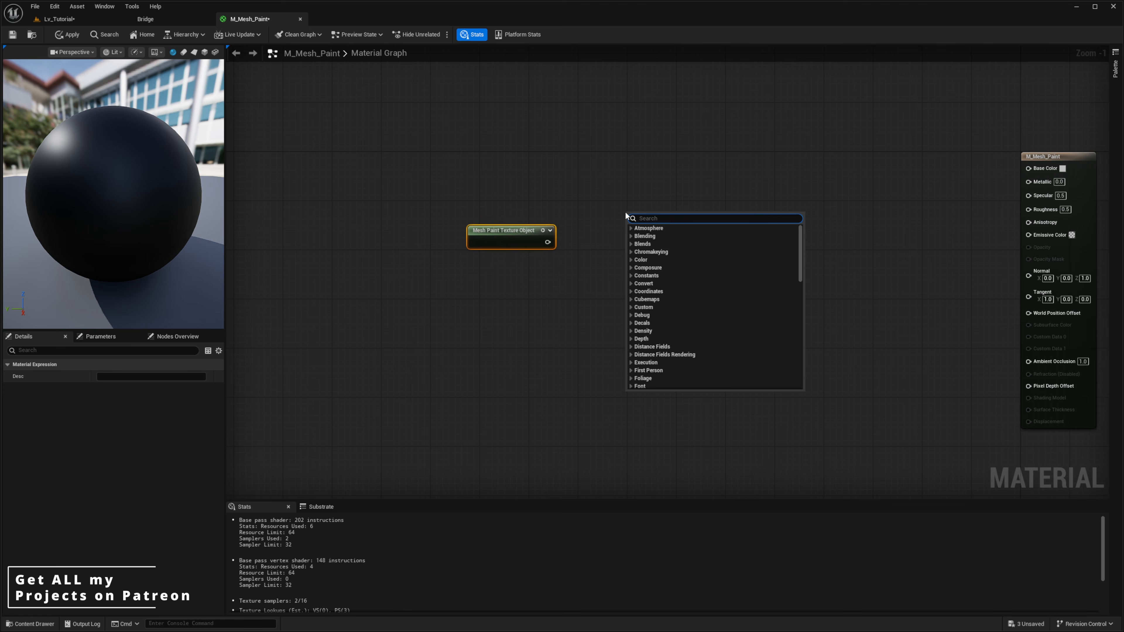
{"action": "type", "text": "mesh paint"}
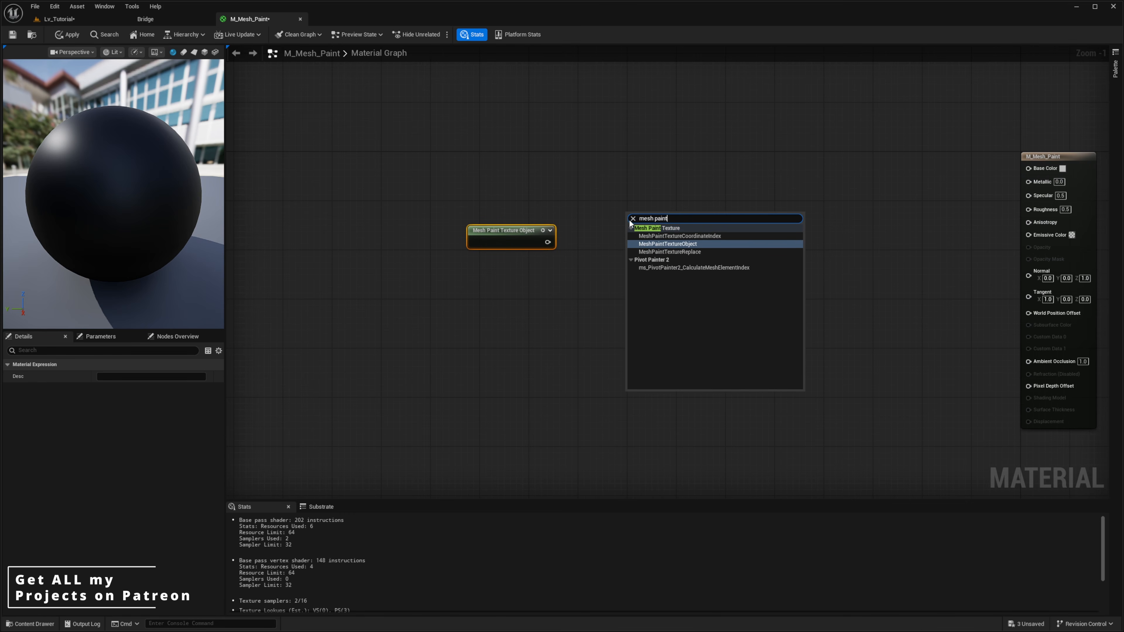
{"action": "left_click", "coordinate": [681, 252]}
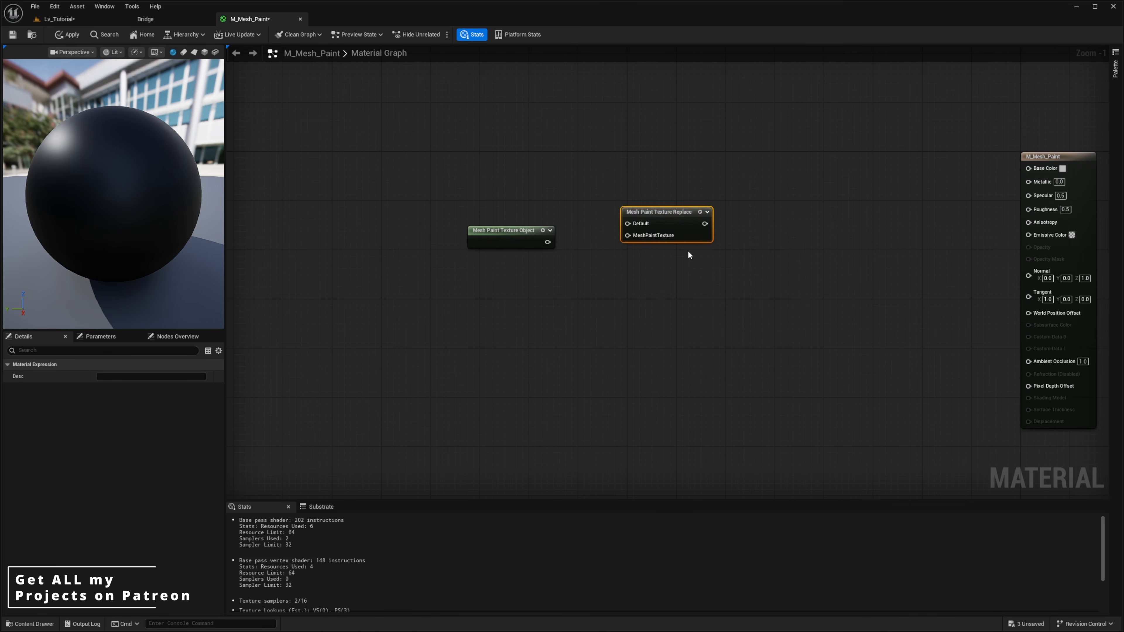
{"action": "mouse_move", "coordinate": [673, 217]}
{"action": "left_mouse_down"}
{"action": "mouse_move", "coordinate": [703, 266]}
{"action": "mouse_move", "coordinate": [698, 229]}
{"action": "left_mouse_up"}
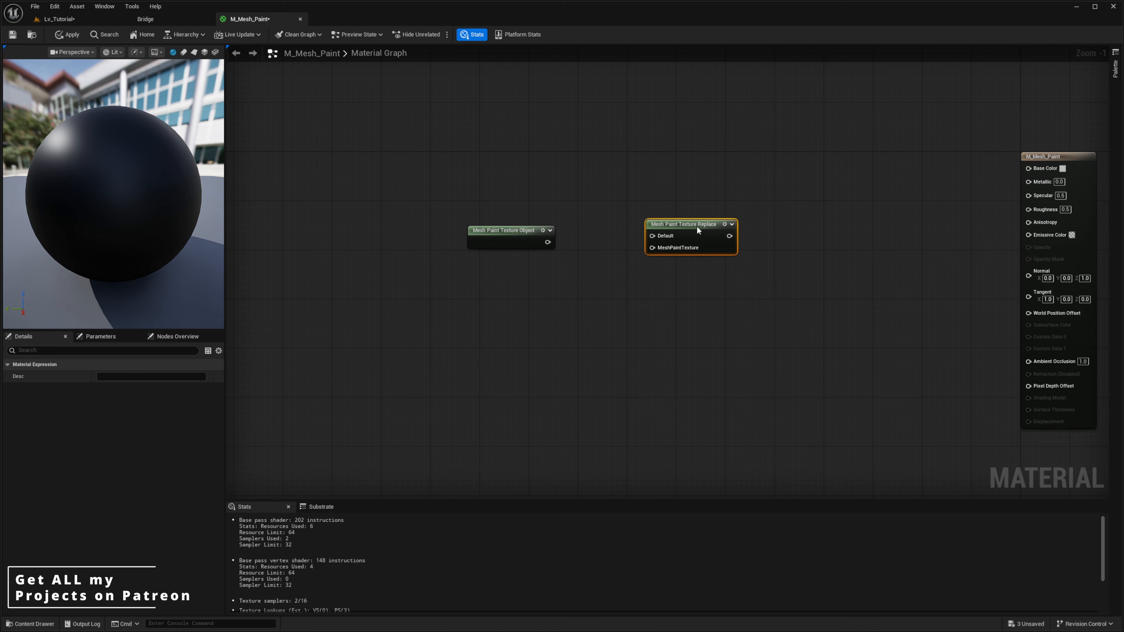
{"action": "left_click_drag", "start_coordinate": [787, 133], "coordinate": [388, 314]}
{"action": "left_click_drag", "start_coordinate": [501, 243], "coordinate": [391, 250]}
{"action": "left_click", "coordinate": [602, 205]}
{"action": "left_click_drag", "start_coordinate": [593, 232], "coordinate": [618, 242]}
Add a Lerp node between the Mesh Paint Texture Replace node and the material output, slightly above them.
{"action": "right_click", "coordinate": [812, 199]}
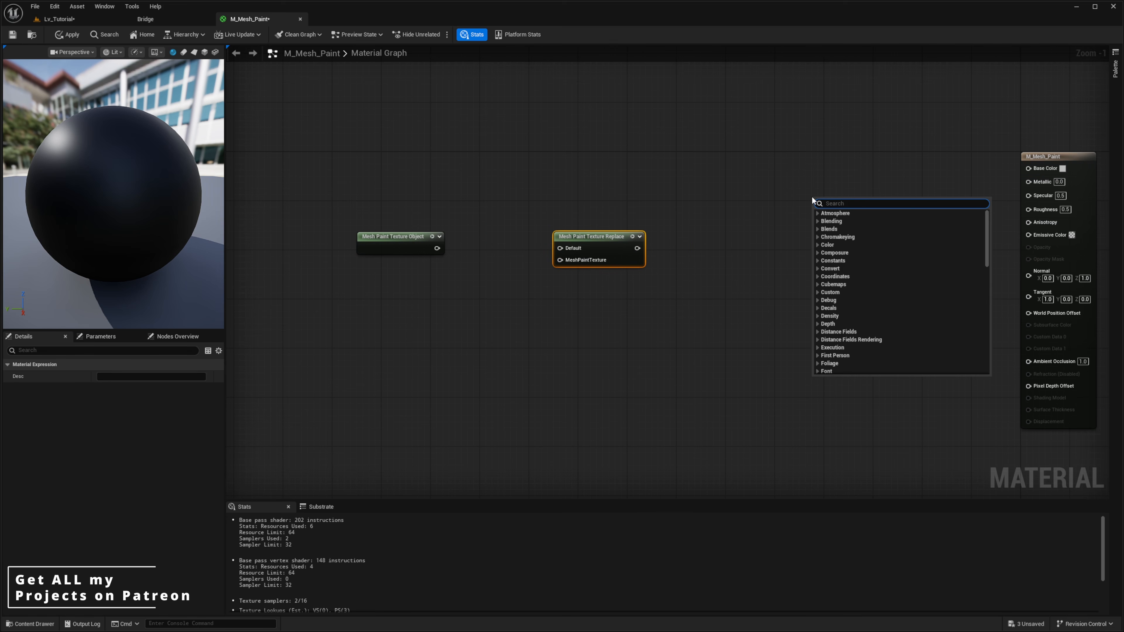
{"action": "type", "text": "lerp"}
{"action": "key", "text": "Return"}
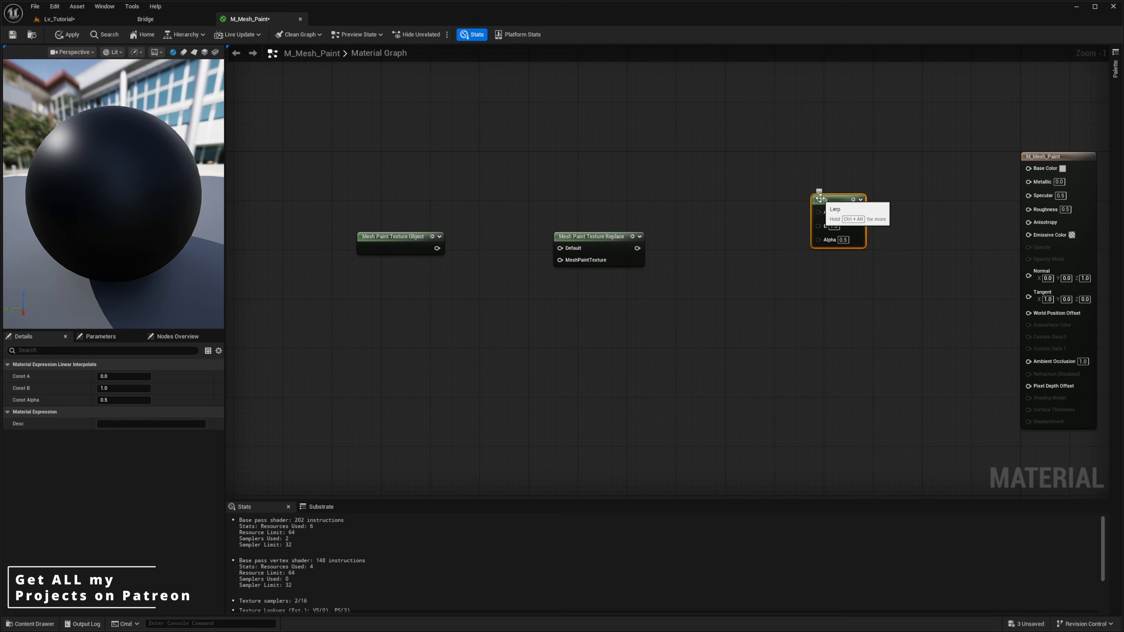
{"action": "left_click_drag", "start_coordinate": [823, 195], "coordinate": [764, 170]}
{"action": "right_click_drag", "start_coordinate": [744, 164], "coordinate": [765, 251]}
{"action": "left_click_drag", "start_coordinate": [807, 264], "coordinate": [794, 226]}
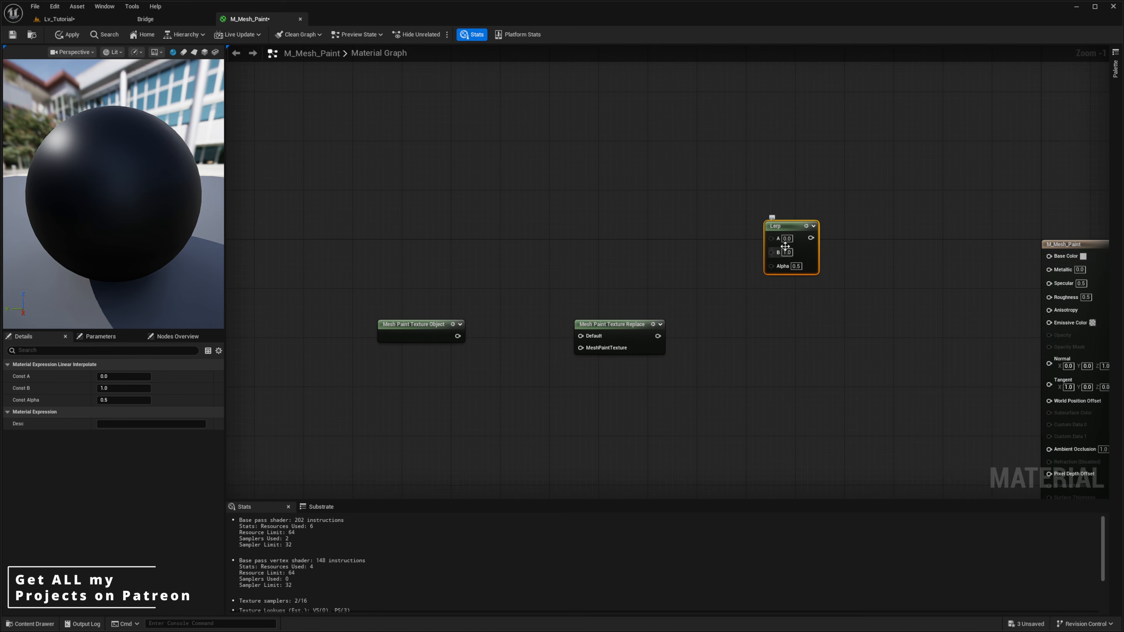
{"action": "right_click_drag", "start_coordinate": [649, 193], "coordinate": [657, 195]}
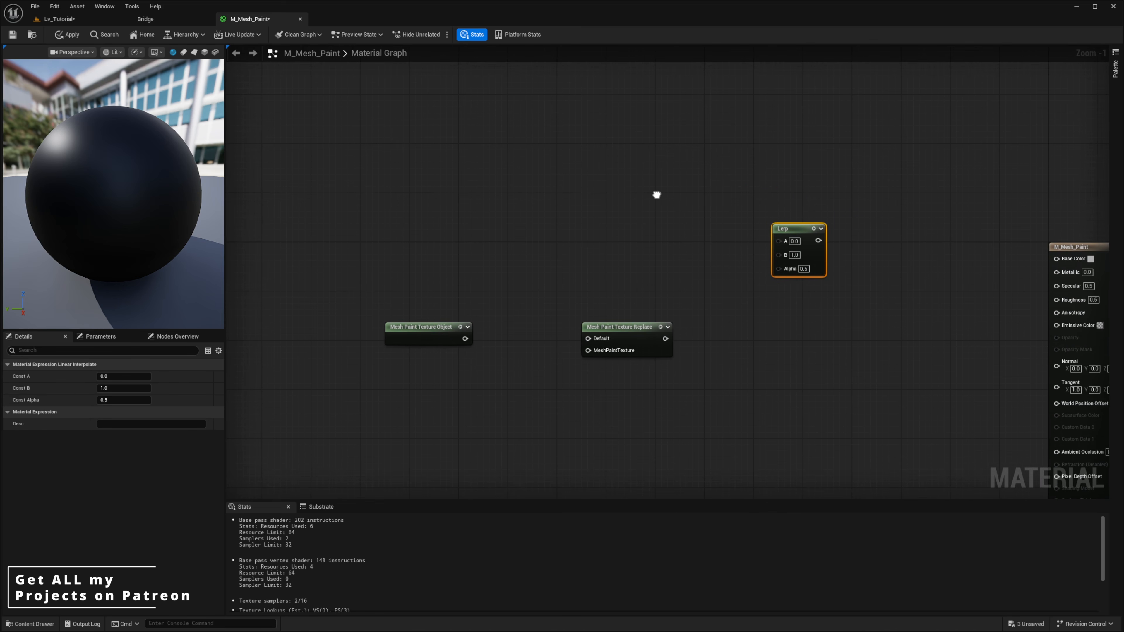
Place two three-component constant color nodes one above the other, to the left of the Lerp node.
{"action": "left_click", "coordinate": [570, 139]}
{"action": "left_click", "coordinate": [575, 235]}
{"action": "left_click_drag", "start_coordinate": [614, 263], "coordinate": [608, 263]}
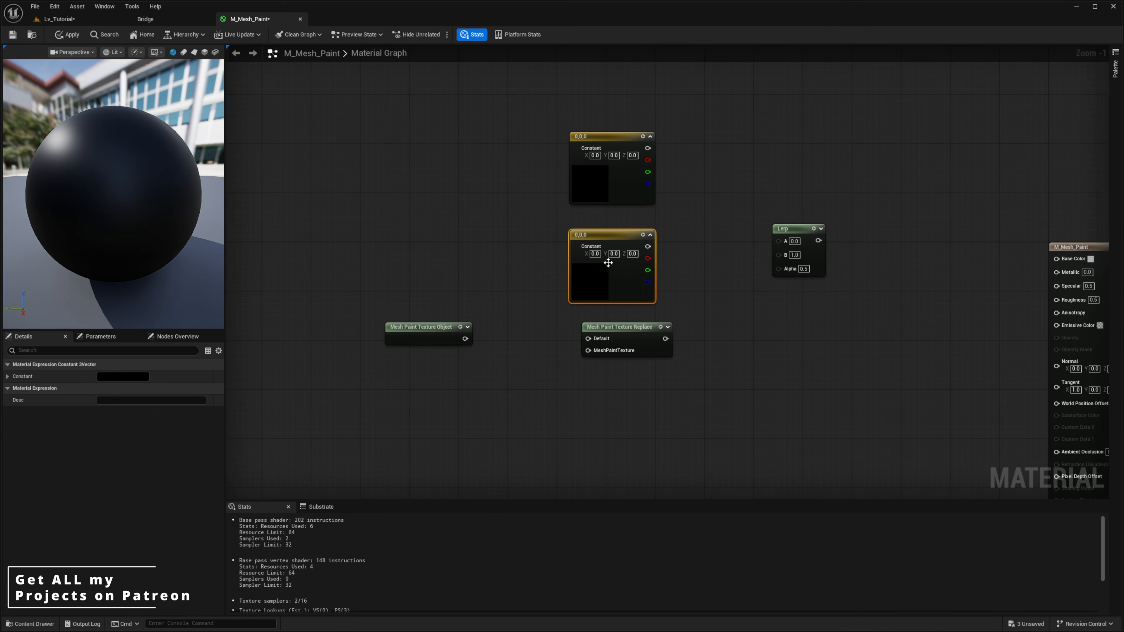
Set the upper constant's color to light blue, about 0.457, 0.515, 1.0.
{"action": "left_click", "coordinate": [606, 149]}
{"action": "left_click", "coordinate": [123, 376]}
{"action": "left_click", "coordinate": [181, 432]}
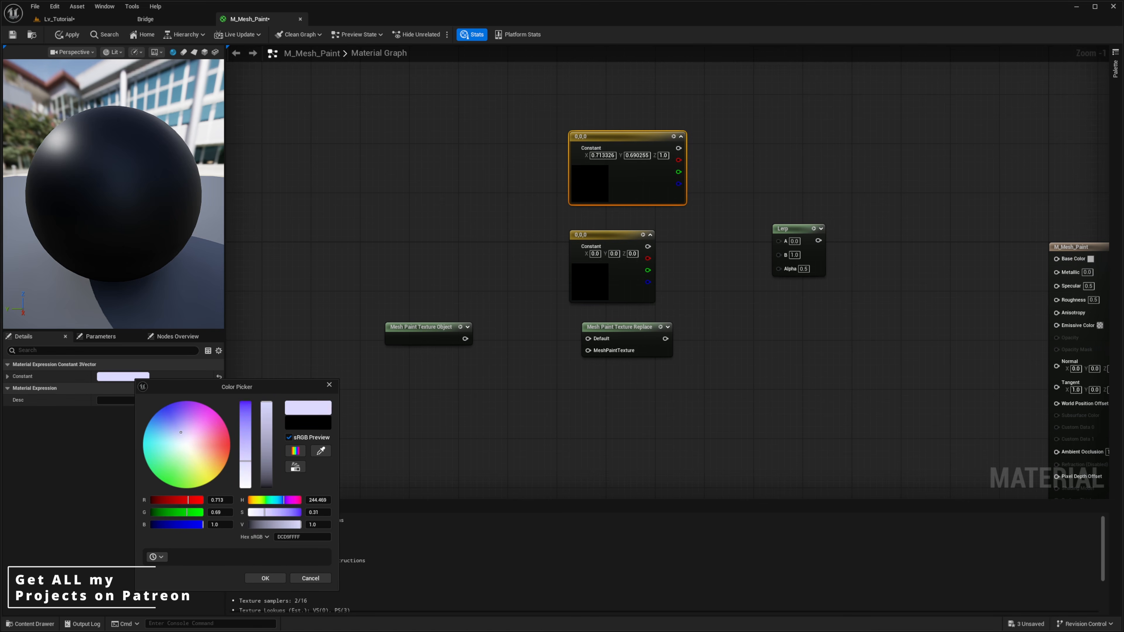
{"action": "left_click_drag", "start_coordinate": [181, 432], "coordinate": [172, 425]}
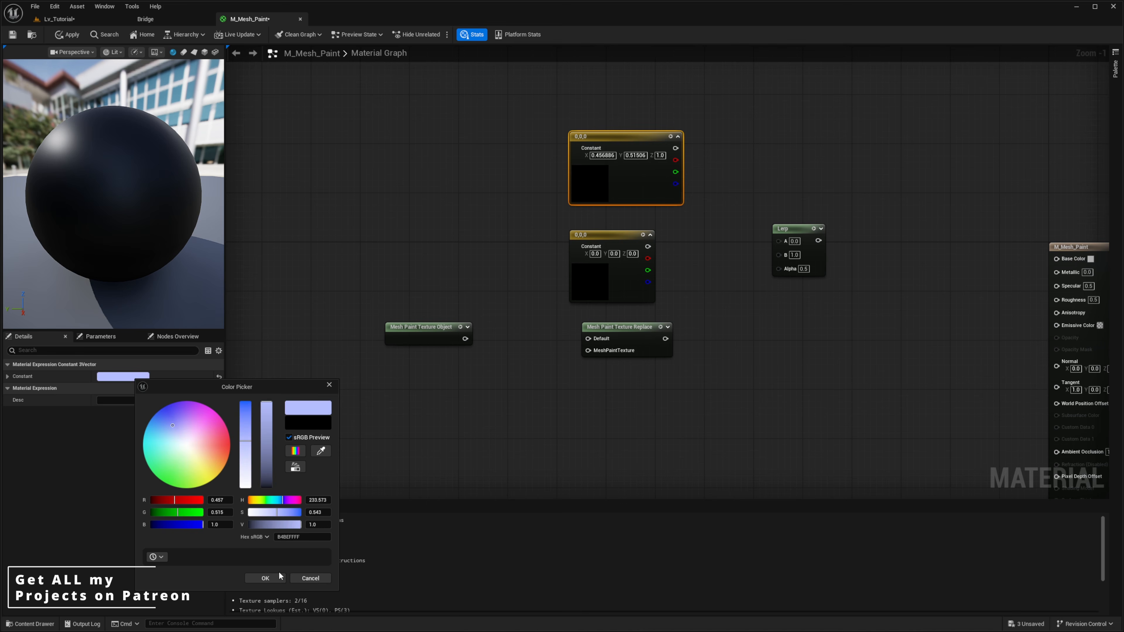
{"action": "left_click", "coordinate": [265, 578]}
Set the lower constant's color to orange, about 1.0, 0.155, 0.0006.
{"action": "left_click", "coordinate": [582, 283]}
{"action": "left_click", "coordinate": [116, 376]}
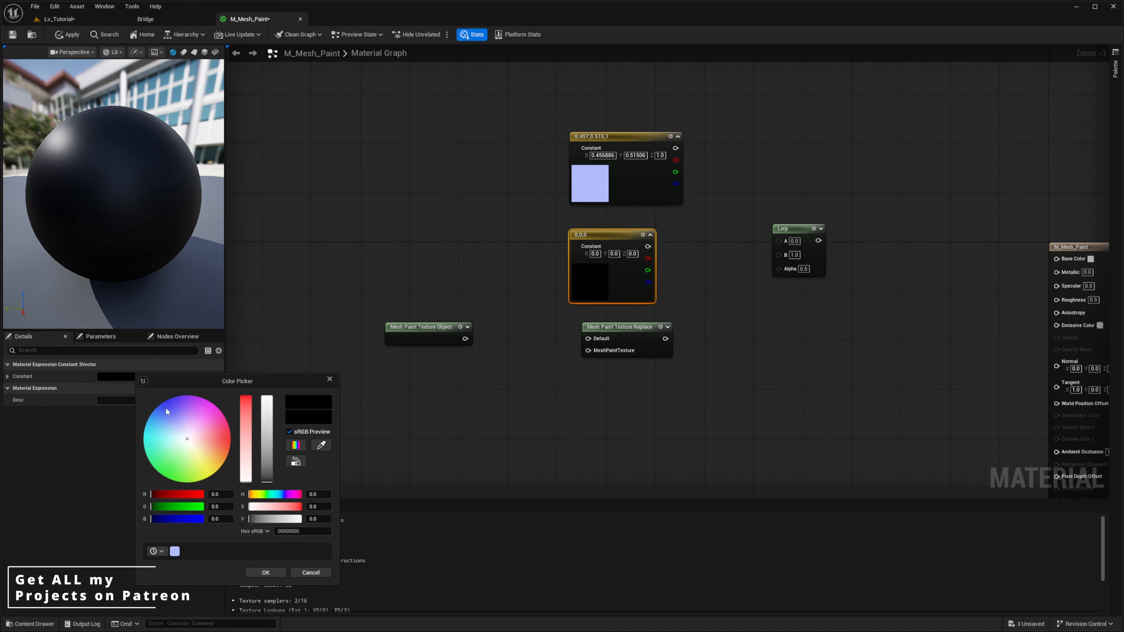
{"action": "left_click", "coordinate": [230, 446]}
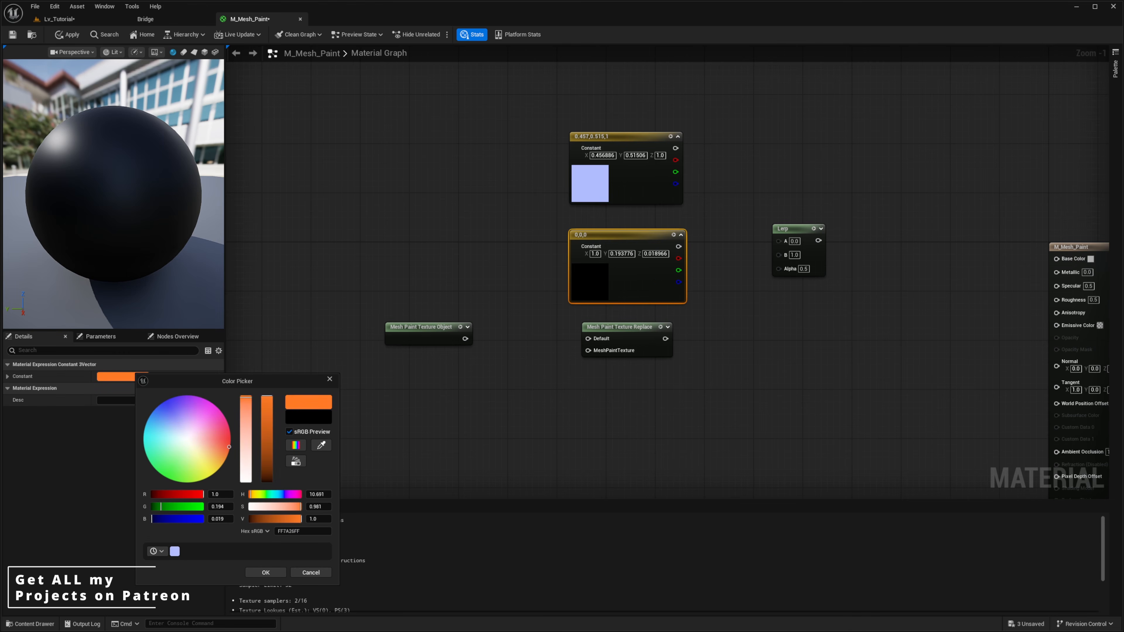
{"action": "left_click", "coordinate": [265, 572]}
{"action": "left_click", "coordinate": [695, 321]}
Connect the light blue constant to the Lerp's A input and the orange constant to its B input.
{"action": "left_click_drag", "start_coordinate": [675, 148], "coordinate": [779, 240]}
{"action": "left_click_drag", "start_coordinate": [678, 246], "coordinate": [779, 252]}
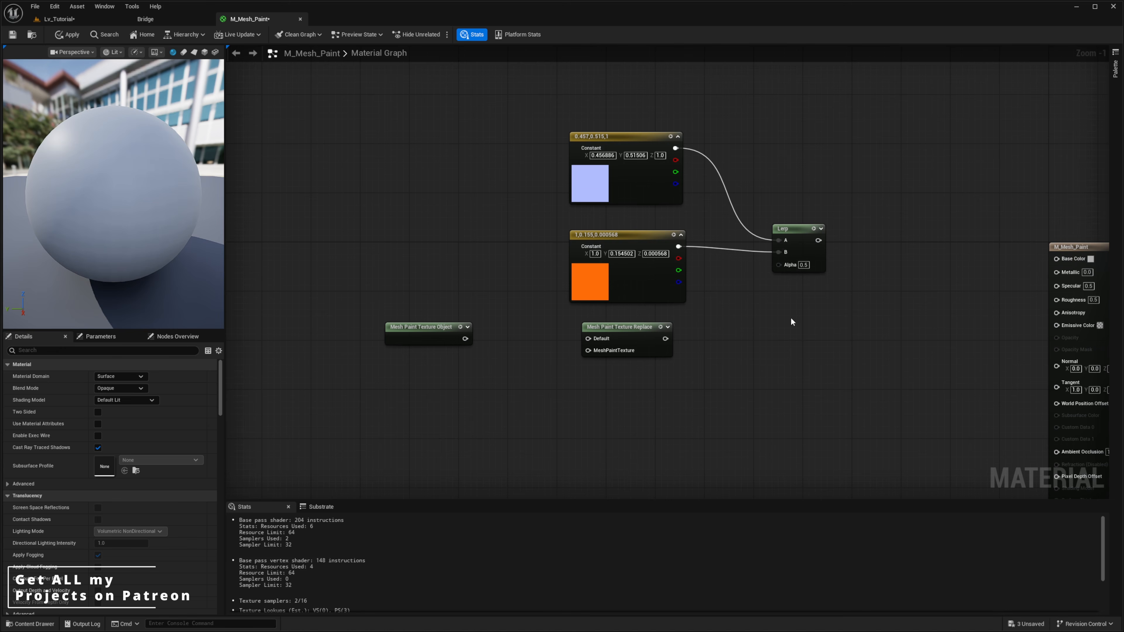
{"action": "right_click_drag", "start_coordinate": [822, 245], "coordinate": [819, 188]}
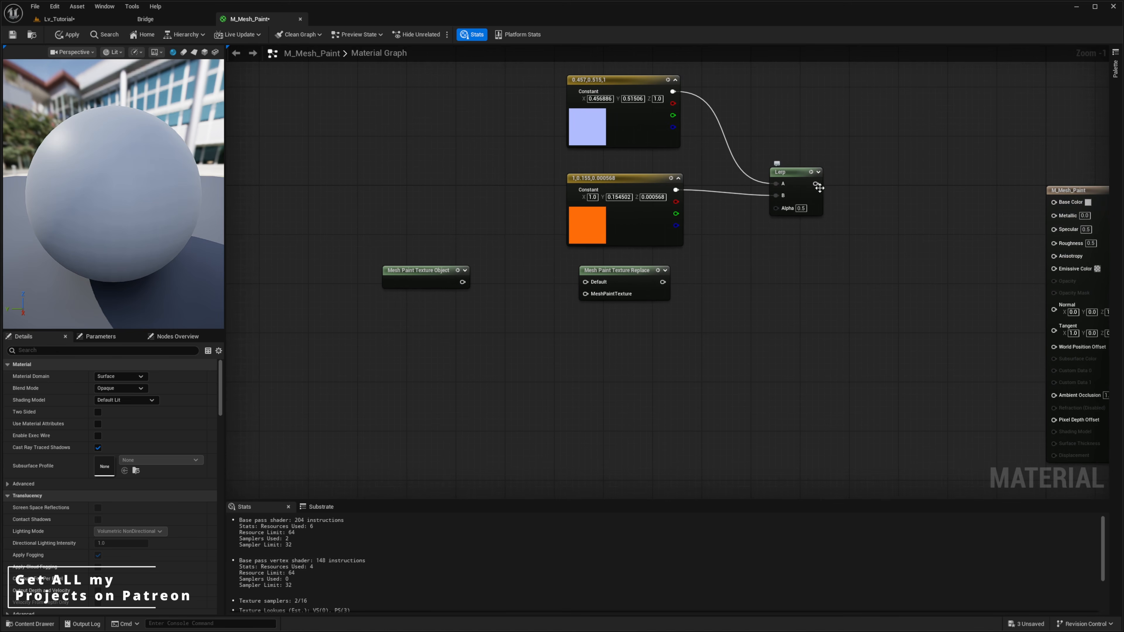
Move the Mesh Paint Texture Object node further left and feed its output into a new TextureSample node.
{"action": "right_click_drag", "start_coordinate": [654, 337], "coordinate": [906, 322]}
{"action": "left_click_drag", "start_coordinate": [682, 266], "coordinate": [532, 265]}
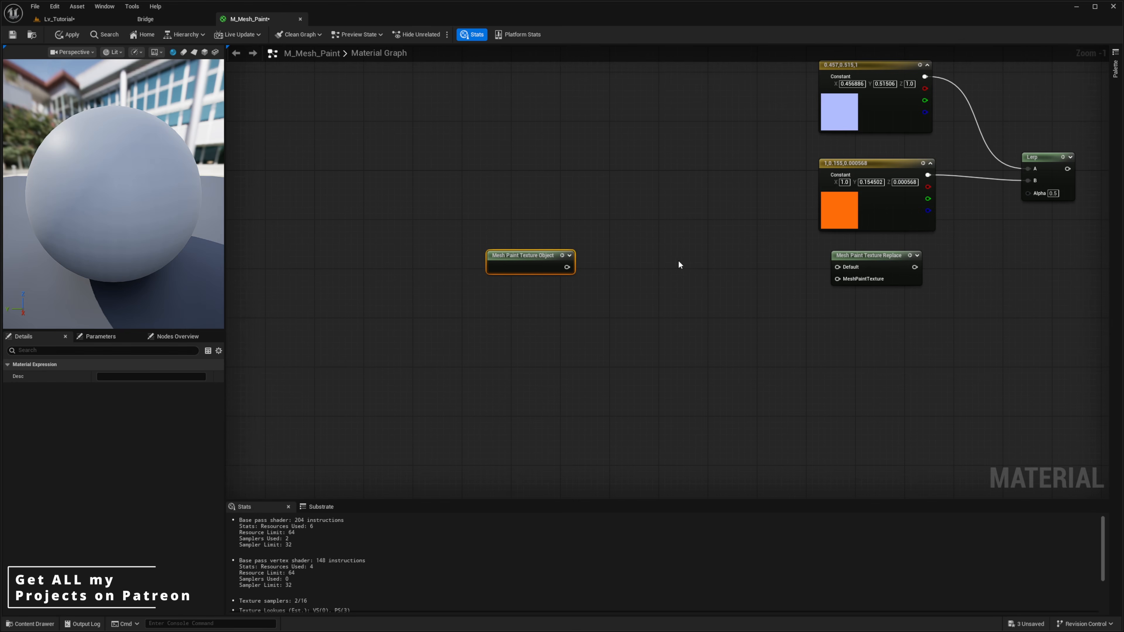
{"action": "right_click_drag", "start_coordinate": [680, 265], "coordinate": [653, 256]}
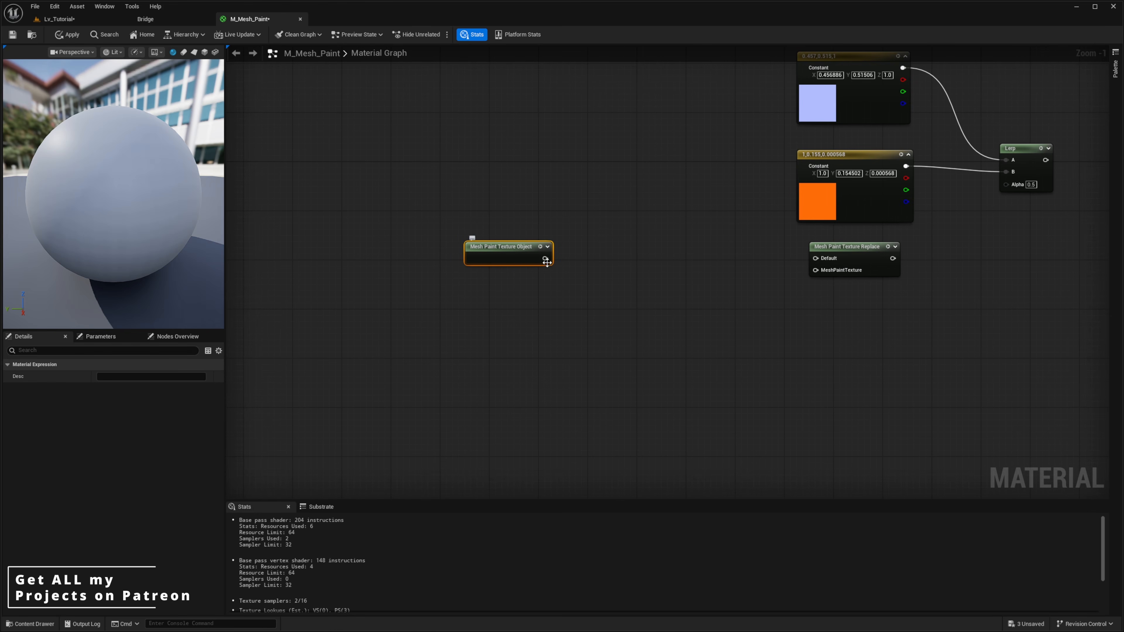
{"action": "left_click_drag", "start_coordinate": [545, 258], "coordinate": [630, 299]}
{"action": "type", "text": "texture sa"}
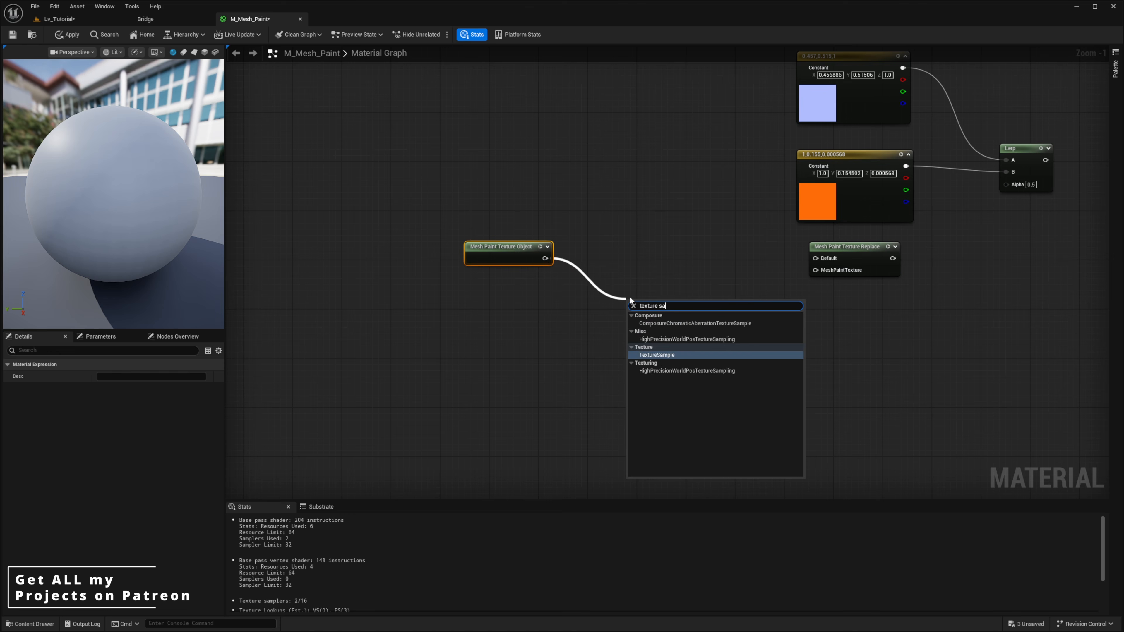
{"action": "key", "text": "Return"}
{"action": "mouse_move", "coordinate": [663, 362]}
{"action": "left_mouse_down"}
{"action": "mouse_move", "coordinate": [650, 264]}
{"action": "mouse_move", "coordinate": [665, 301]}
{"action": "left_mouse_up"}
Connect the Texture Sample's RGB output to the MeshPaintTexture input of the Mesh Paint Texture Replace node.
{"action": "right_click_drag", "start_coordinate": [822, 198], "coordinate": [716, 263]}
{"action": "left_click_drag", "start_coordinate": [898, 138], "coordinate": [425, 354]}
{"action": "left_click", "coordinate": [544, 261]}
{"action": "right_click_drag", "start_coordinate": [543, 257], "coordinate": [524, 178]}
{"action": "scroll", "coordinate": [524, 178], "scroll_direction": "up", "scroll_amount": 1}
{"action": "mouse_move", "coordinate": [582, 234]}
{"action": "left_mouse_down"}
{"action": "mouse_move", "coordinate": [681, 113]}
{"action": "mouse_move", "coordinate": [707, 289]}
{"action": "mouse_move", "coordinate": [710, 268]}
{"action": "left_mouse_up"}
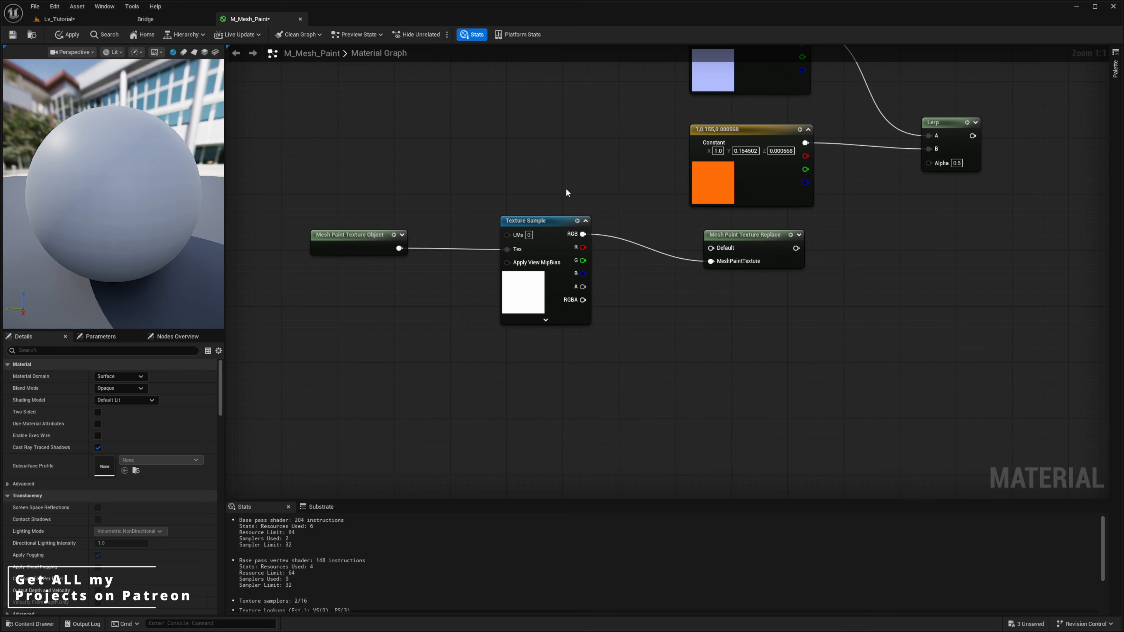
Add a constant with value 0.0 above the Texture Sample and connect it to the Mesh Paint Texture Replace node's Default input.
{"action": "left_click", "coordinate": [522, 162]}
{"action": "left_click_drag", "start_coordinate": [707, 247], "coordinate": [747, 246]}
{"action": "right_click_drag", "start_coordinate": [739, 300], "coordinate": [742, 344]}
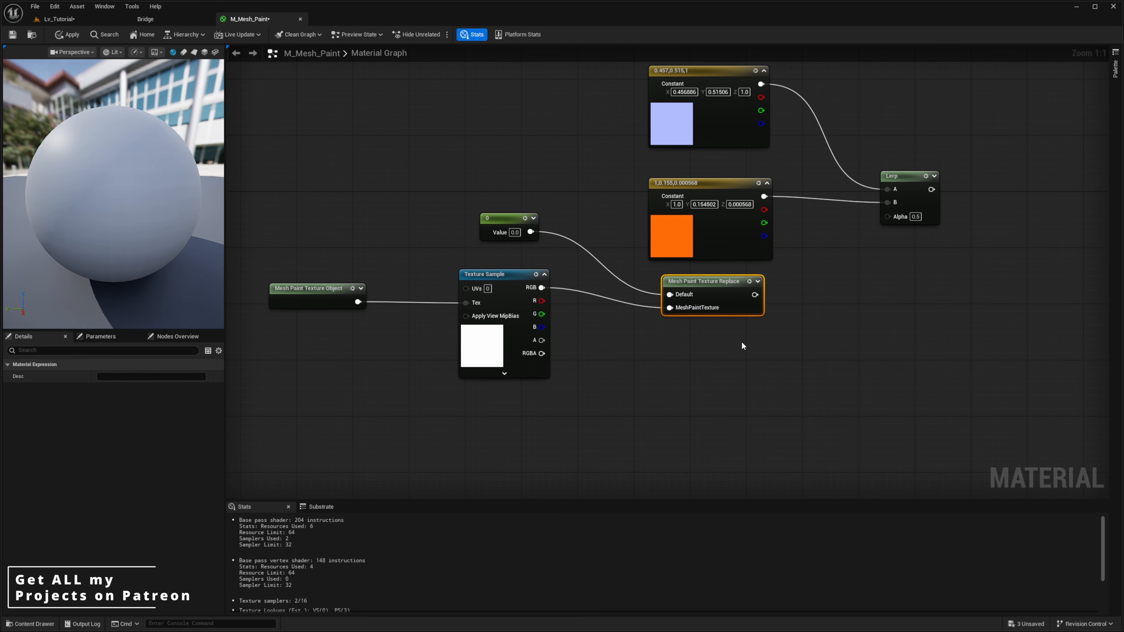
{"action": "mouse_move", "coordinate": [755, 294]}
{"action": "left_mouse_down"}
{"action": "mouse_move", "coordinate": [889, 219]}
{"action": "mouse_move", "coordinate": [803, 296]}
{"action": "mouse_move", "coordinate": [832, 256]}
{"action": "mouse_move", "coordinate": [867, 256]}
{"action": "mouse_move", "coordinate": [792, 303]}
{"action": "mouse_move", "coordinate": [840, 255]}
{"action": "mouse_move", "coordinate": [830, 256]}
{"action": "left_mouse_up"}
{"action": "left_click", "coordinate": [571, 338]}
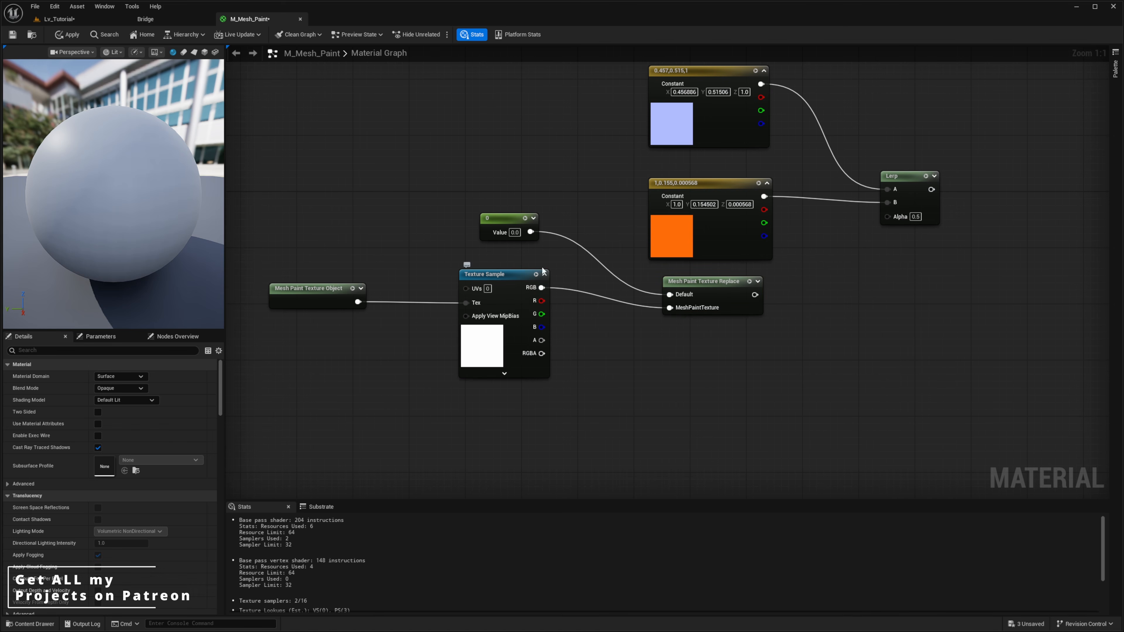
Add a ComponentMask node fed by the Mesh Paint Texture Replace output and limit it to the R channel.
{"action": "mouse_move", "coordinate": [778, 293]}
{"action": "right_mouse_down"}
{"action": "mouse_move", "coordinate": [683, 310]}
{"action": "mouse_move", "coordinate": [702, 311]}
{"action": "right_mouse_up"}
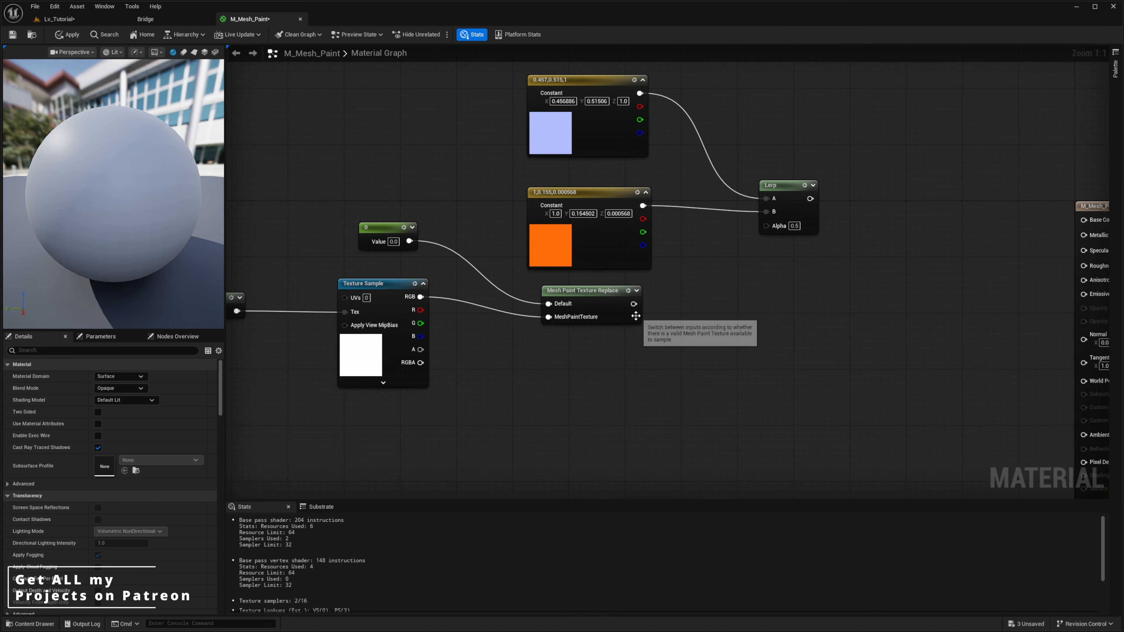
{"action": "left_click_drag", "start_coordinate": [633, 303], "coordinate": [676, 296]}
{"action": "type", "text": "compo"}
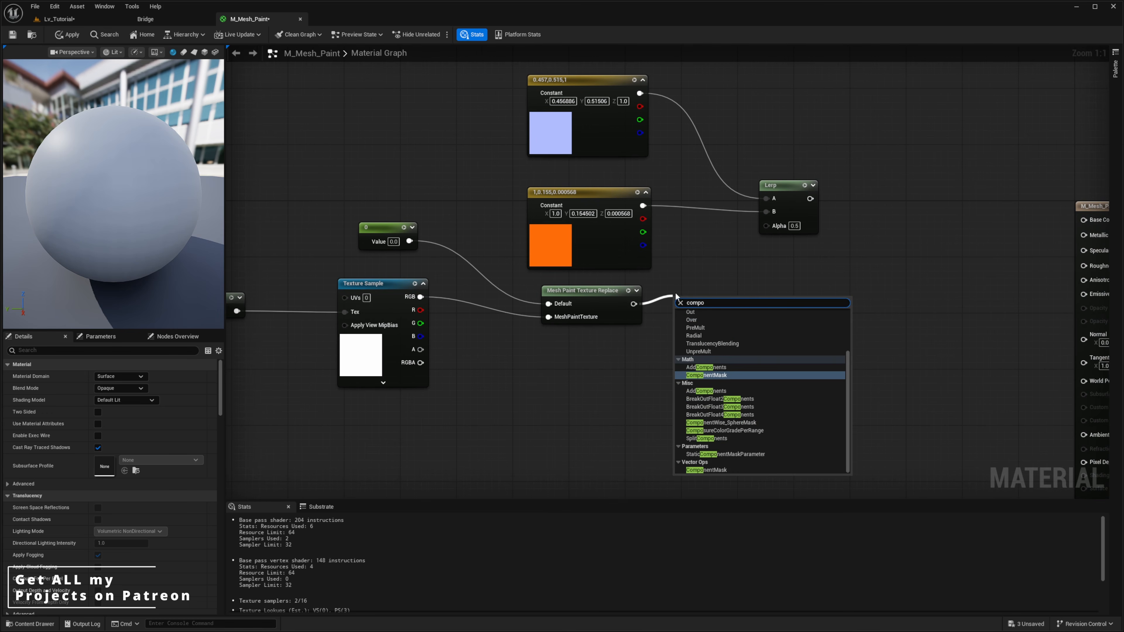
{"action": "key", "text": "Return"}
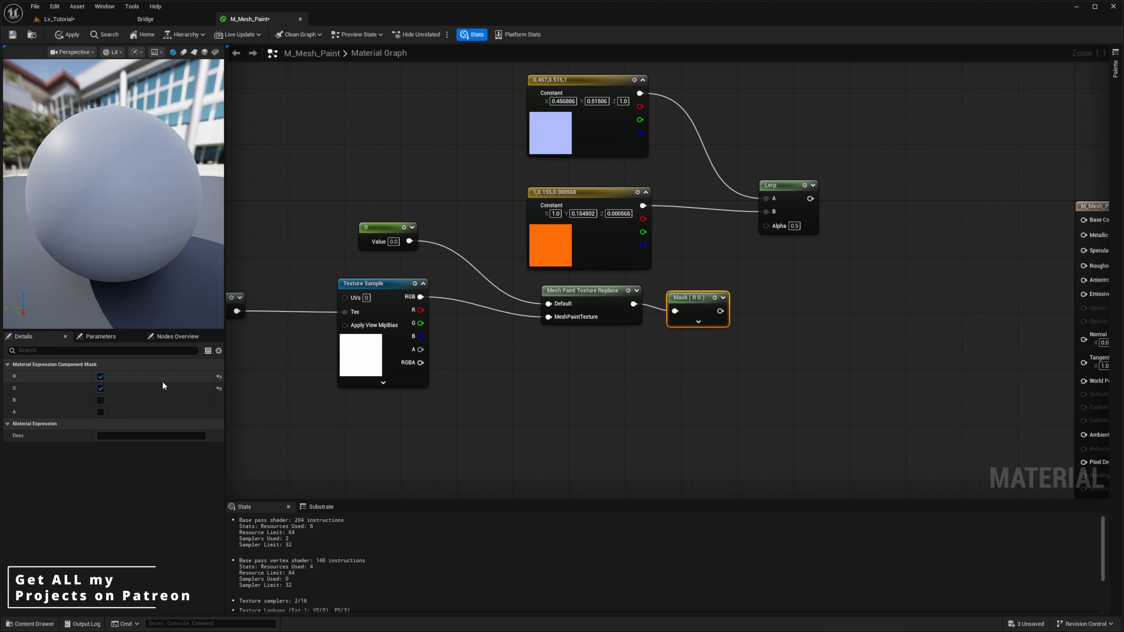
{"action": "left_click", "coordinate": [101, 388]}
Connect the mask to the Lerp's Alpha and the Lerp to Base Color, applying the material changes.
{"action": "left_click_drag", "start_coordinate": [685, 297], "coordinate": [766, 227]}
{"action": "right_click_drag", "start_coordinate": [843, 226], "coordinate": [747, 258]}
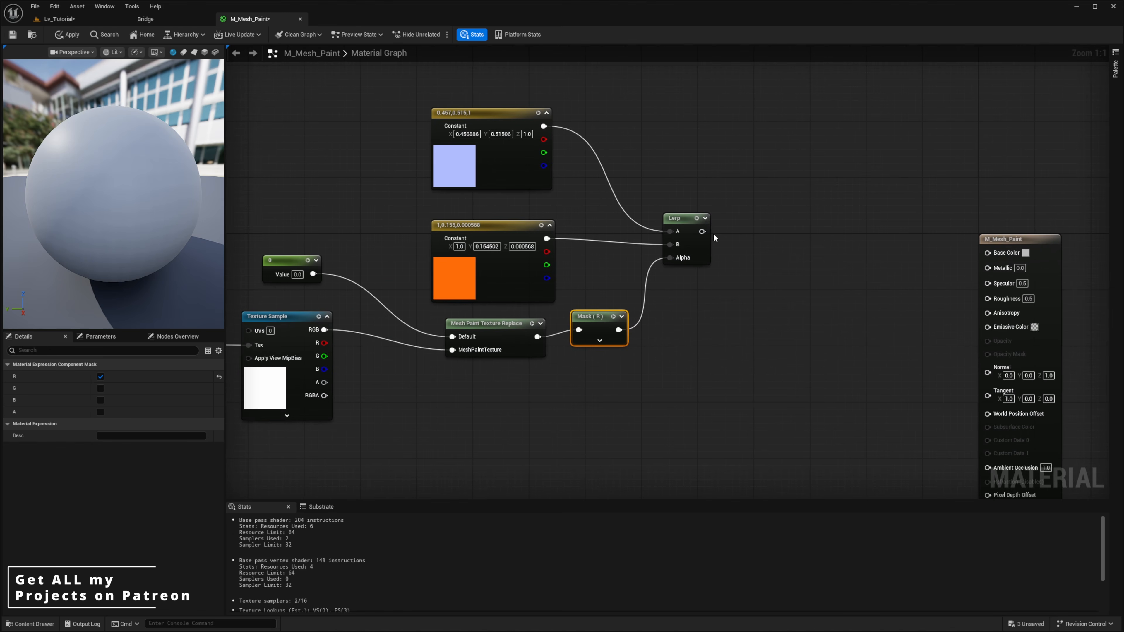
{"action": "left_click_drag", "start_coordinate": [702, 231], "coordinate": [989, 253]}
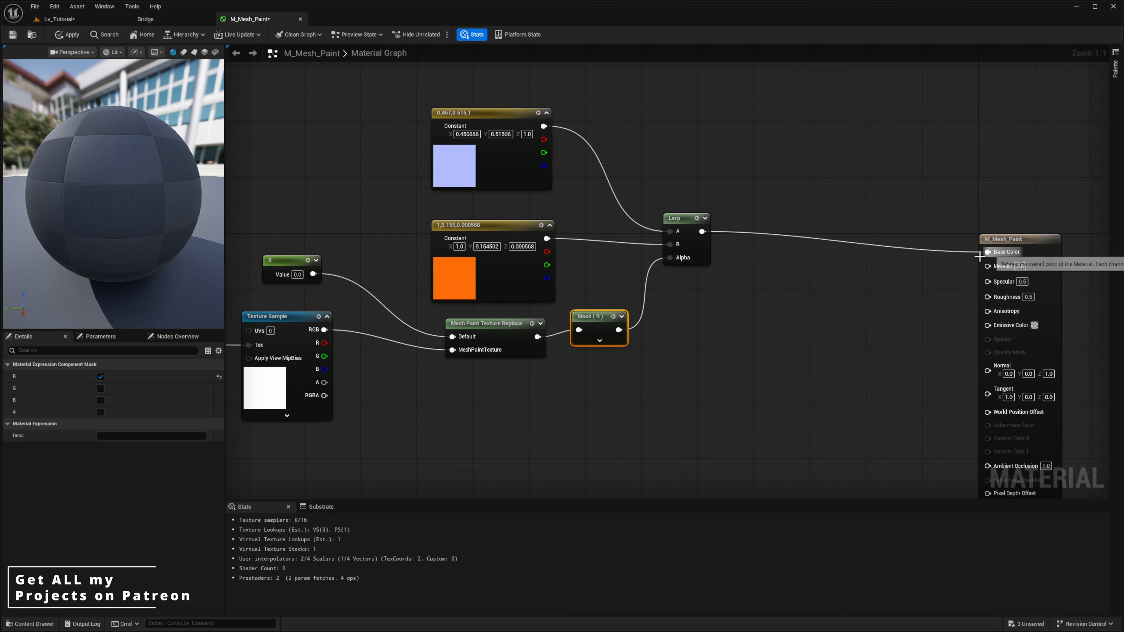
{"action": "right_click_drag", "start_coordinate": [867, 279], "coordinate": [1017, 251]}
{"action": "left_click", "coordinate": [60, 35]}
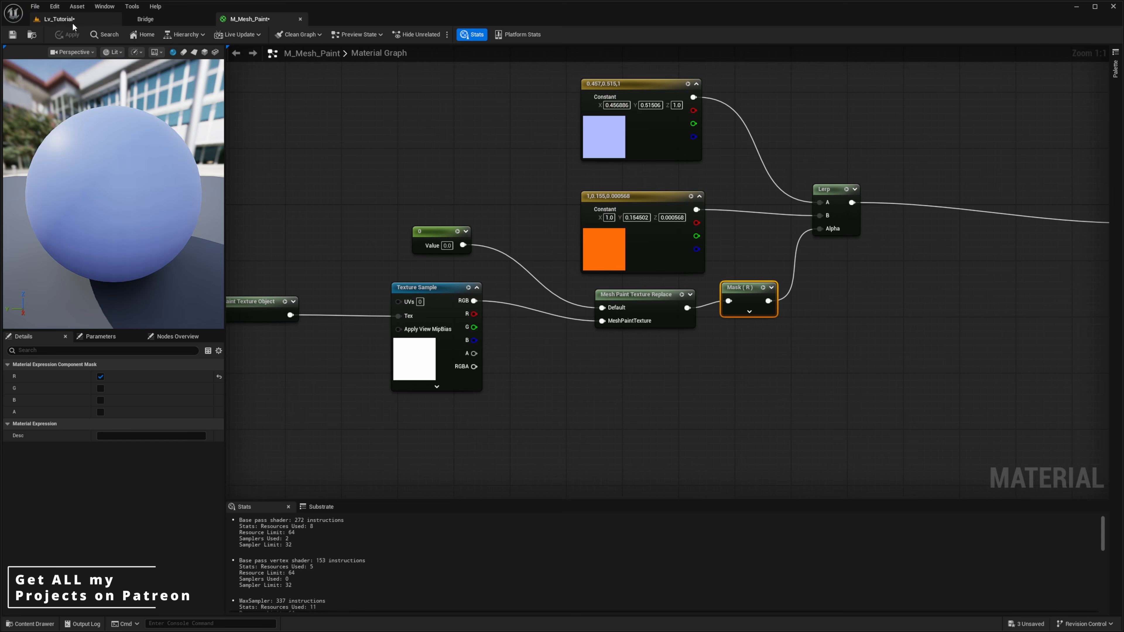
Assign the M_Mesh_Paint material to the plane in the Lv_Tutorial level.
{"action": "left_click", "coordinate": [58, 18]}
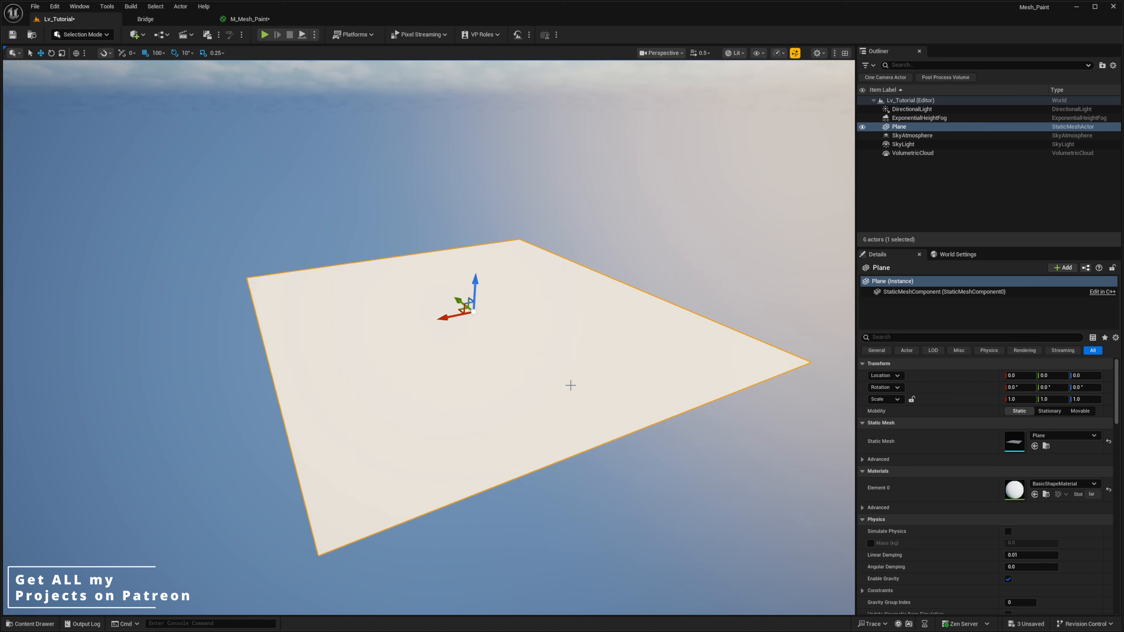
{"action": "key", "text": "ctrl+space"}
{"action": "right_click_drag", "start_coordinate": [467, 320], "coordinate": [533, 354]}
{"action": "left_click", "coordinate": [1034, 495]}
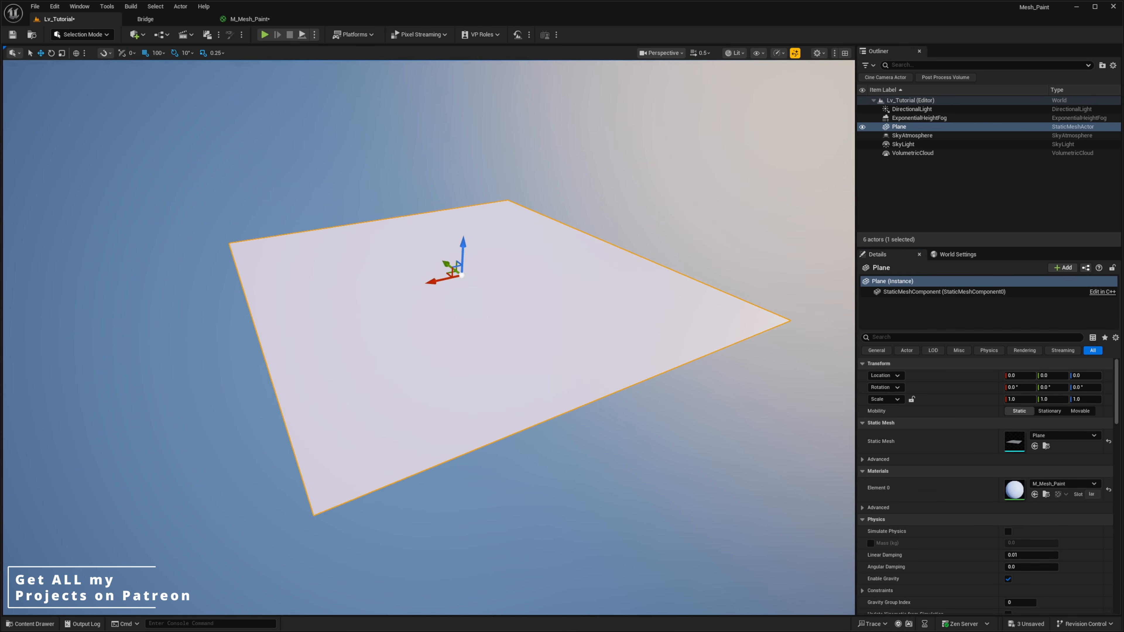
{"action": "right_click_drag", "start_coordinate": [459, 318], "coordinate": [497, 316]}
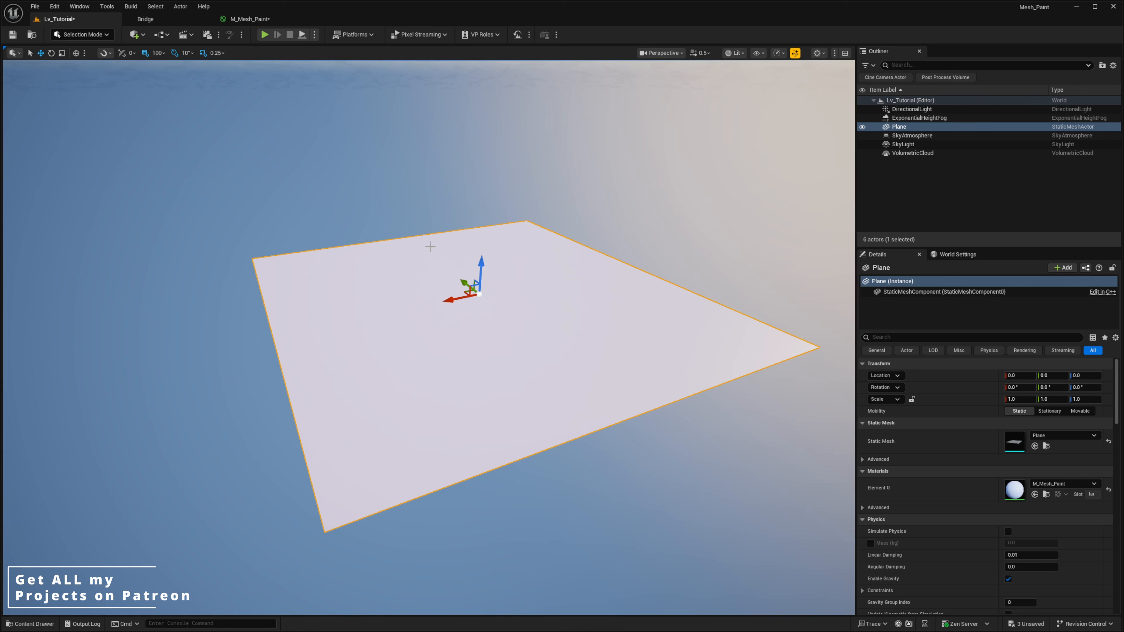
In Mesh Paint mode, add a mesh paint texture to the plane and activate the Paint tool for texture color.
{"action": "left_click", "coordinate": [82, 35]}
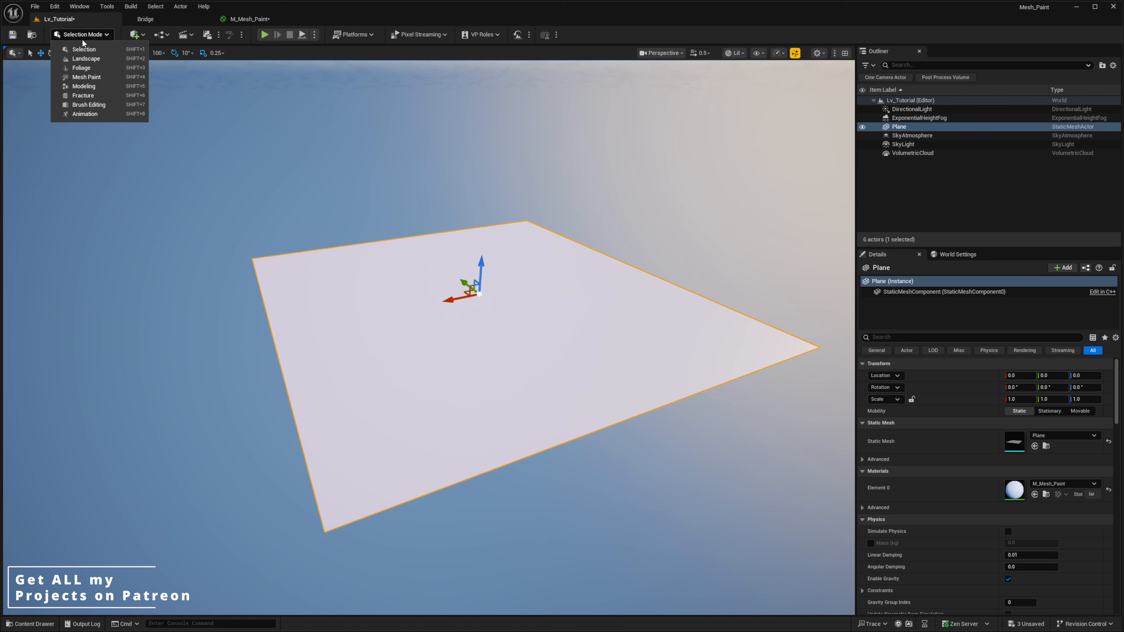
{"action": "left_click", "coordinate": [86, 77]}
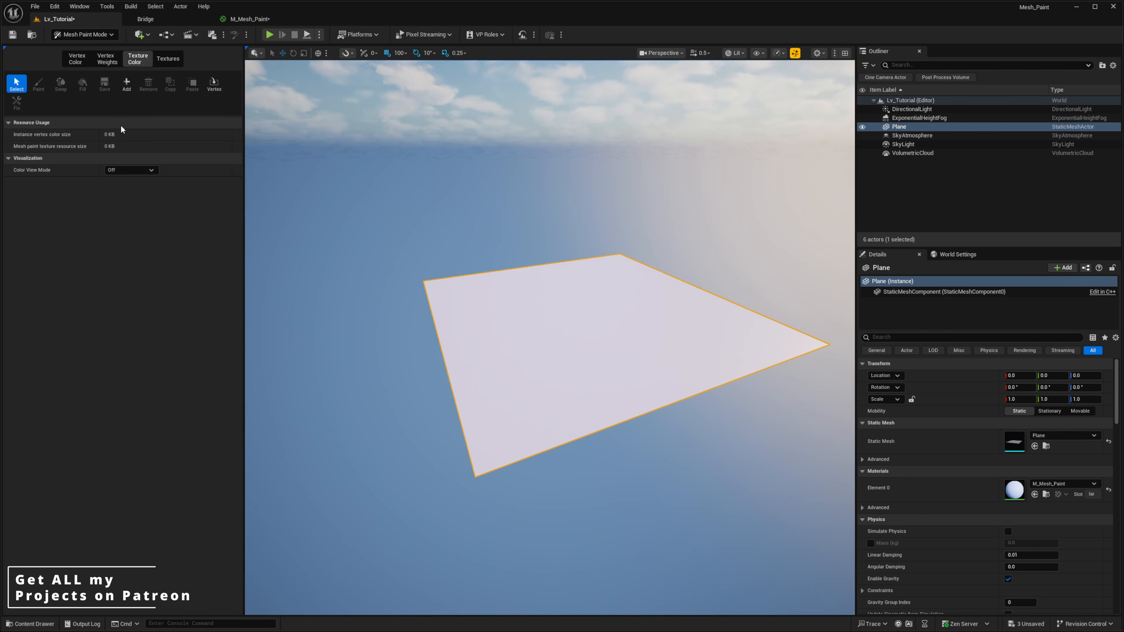
{"action": "right_click_drag", "start_coordinate": [469, 328], "coordinate": [495, 340]}
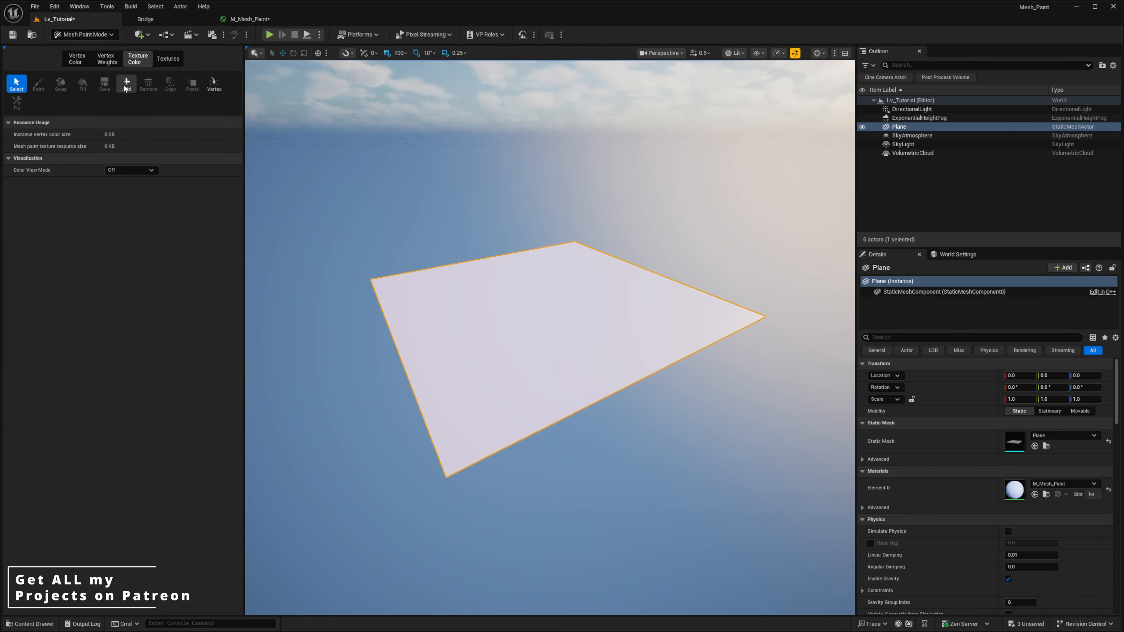
{"action": "left_click", "coordinate": [39, 84]}
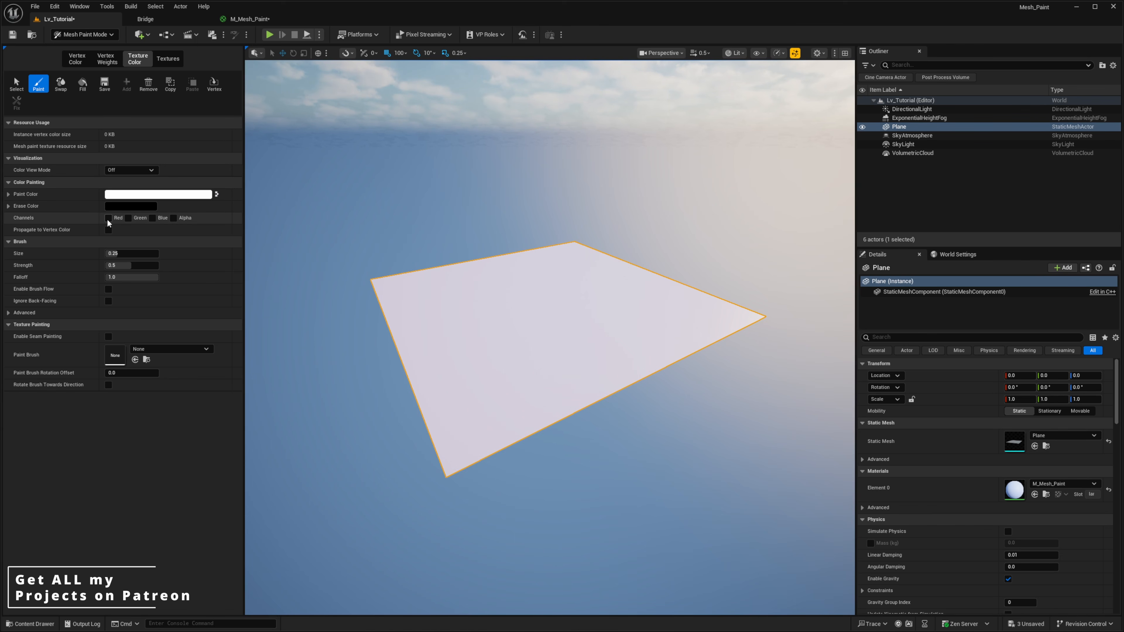
Enable only the Red channel for color painting and paint strokes over the plane's middle and upper area.
{"action": "left_click", "coordinate": [108, 218]}
{"action": "mouse_move", "coordinate": [505, 327]}
{"action": "left_mouse_down"}
{"action": "mouse_move", "coordinate": [460, 351]}
{"action": "mouse_move", "coordinate": [519, 347]}
{"action": "mouse_move", "coordinate": [527, 323]}
{"action": "mouse_move", "coordinate": [441, 304]}
{"action": "left_mouse_up"}
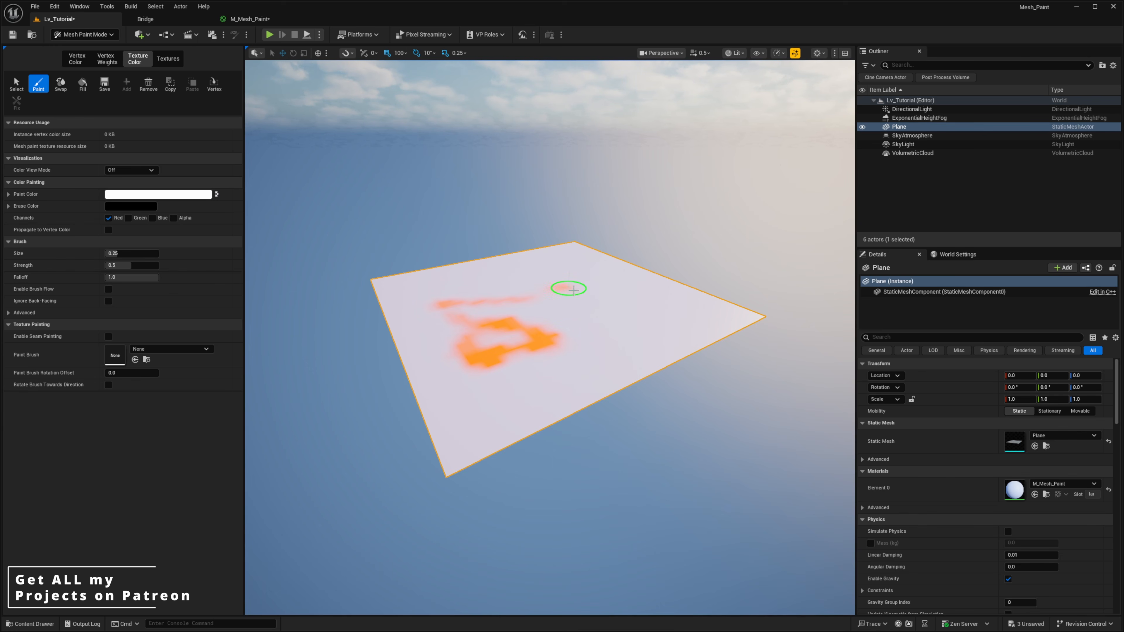
{"action": "mouse_move", "coordinate": [530, 348]}
{"action": "right_mouse_down"}
{"action": "mouse_move", "coordinate": [551, 517]}
{"action": "mouse_move", "coordinate": [530, 343]}
{"action": "right_mouse_up"}
{"action": "mouse_move", "coordinate": [544, 390]}
{"action": "left_mouse_down"}
{"action": "mouse_move", "coordinate": [561, 402]}
{"action": "mouse_move", "coordinate": [484, 339]}
{"action": "mouse_move", "coordinate": [467, 370]}
{"action": "mouse_move", "coordinate": [511, 388]}
{"action": "mouse_move", "coordinate": [517, 462]}
{"action": "mouse_move", "coordinate": [556, 482]}
{"action": "mouse_move", "coordinate": [542, 472]}
{"action": "mouse_move", "coordinate": [548, 436]}
{"action": "left_mouse_up"}
{"action": "scroll", "coordinate": [642, 438], "scroll_direction": "up", "scroll_amount": 3}
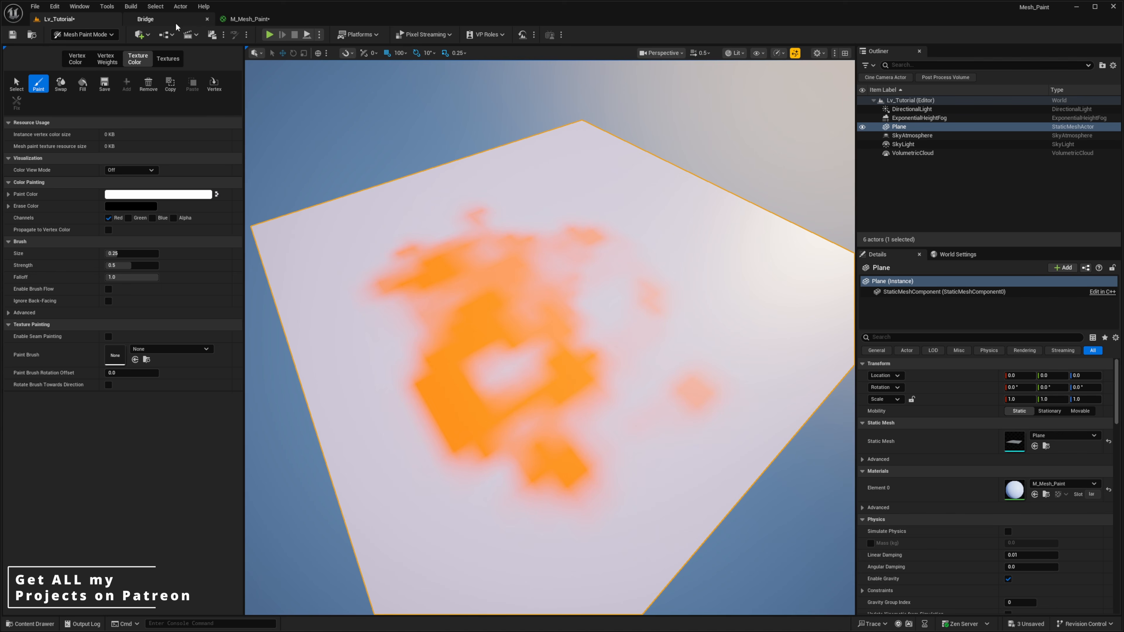
In M_Mesh_Paint, change the Lerp's A color constant to bright blue (0.048944, 0.472337, 1.0) and apply the material.
{"action": "left_click", "coordinate": [248, 18]}
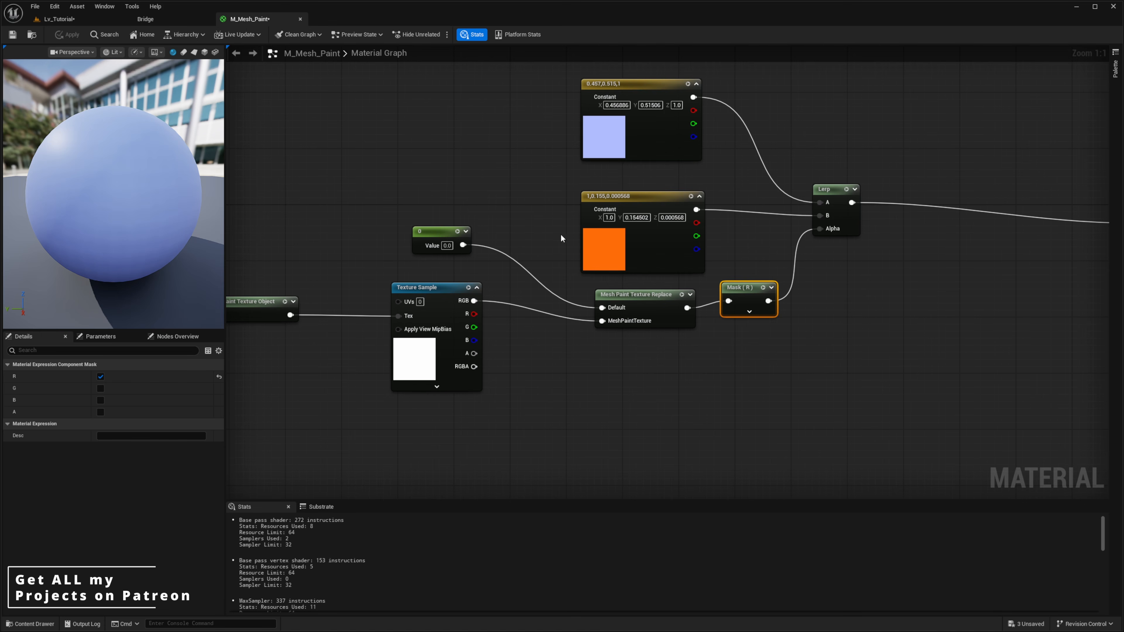
{"action": "left_click", "coordinate": [592, 139]}
{"action": "left_click", "coordinate": [122, 377]}
{"action": "left_click_drag", "start_coordinate": [177, 433], "coordinate": [156, 420]}
{"action": "left_click", "coordinate": [271, 574]}
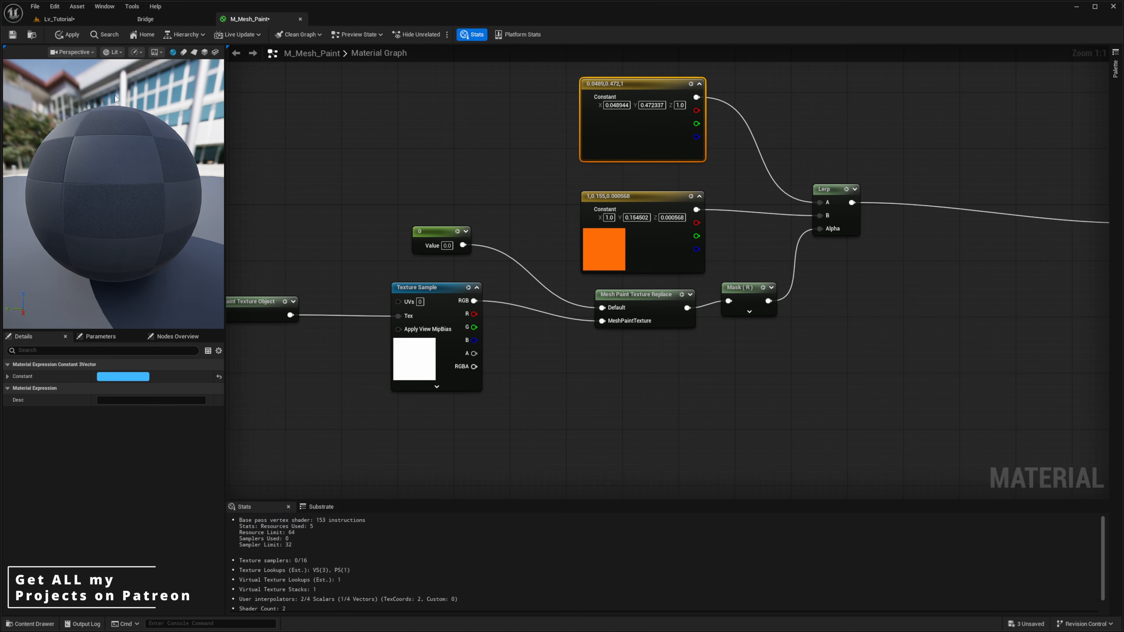
{"action": "left_click", "coordinate": [69, 34]}
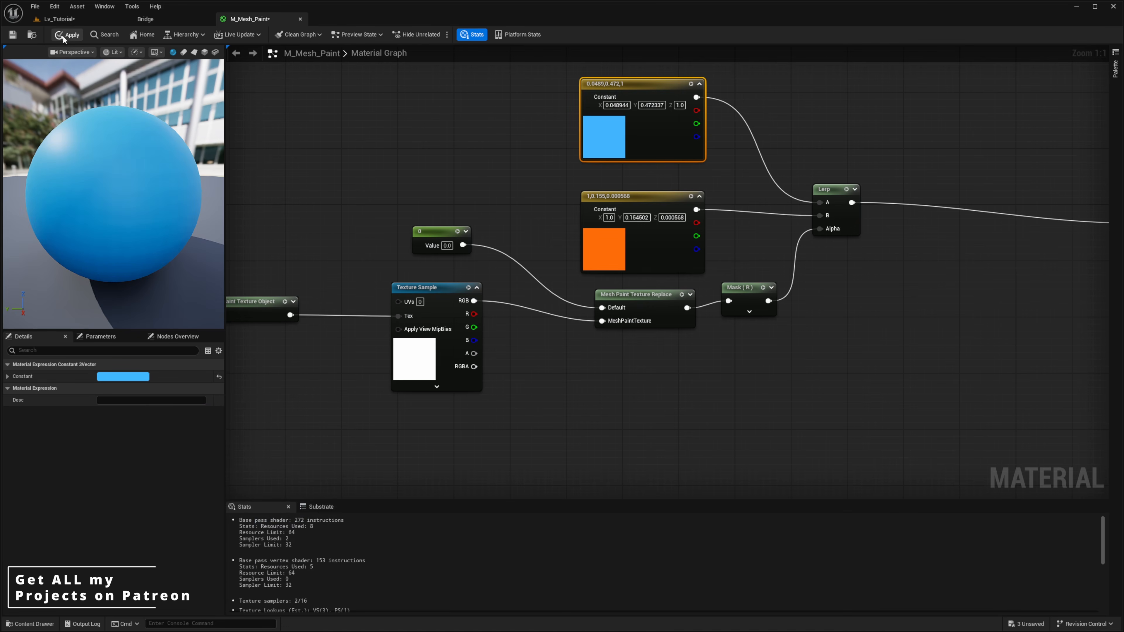
Back in the Lv_Tutorial level, extend the painted patch on the plane with further red-channel strokes.
{"action": "left_click", "coordinate": [82, 18]}
{"action": "right_click_drag", "start_coordinate": [480, 312], "coordinate": [522, 319]}
{"action": "mouse_move", "coordinate": [480, 311]}
{"action": "left_mouse_down"}
{"action": "mouse_move", "coordinate": [524, 429]}
{"action": "mouse_move", "coordinate": [554, 356]}
{"action": "mouse_move", "coordinate": [524, 316]}
{"action": "mouse_move", "coordinate": [569, 337]}
{"action": "left_mouse_up"}
{"action": "right_click_drag", "start_coordinate": [569, 337], "coordinate": [420, 288]}
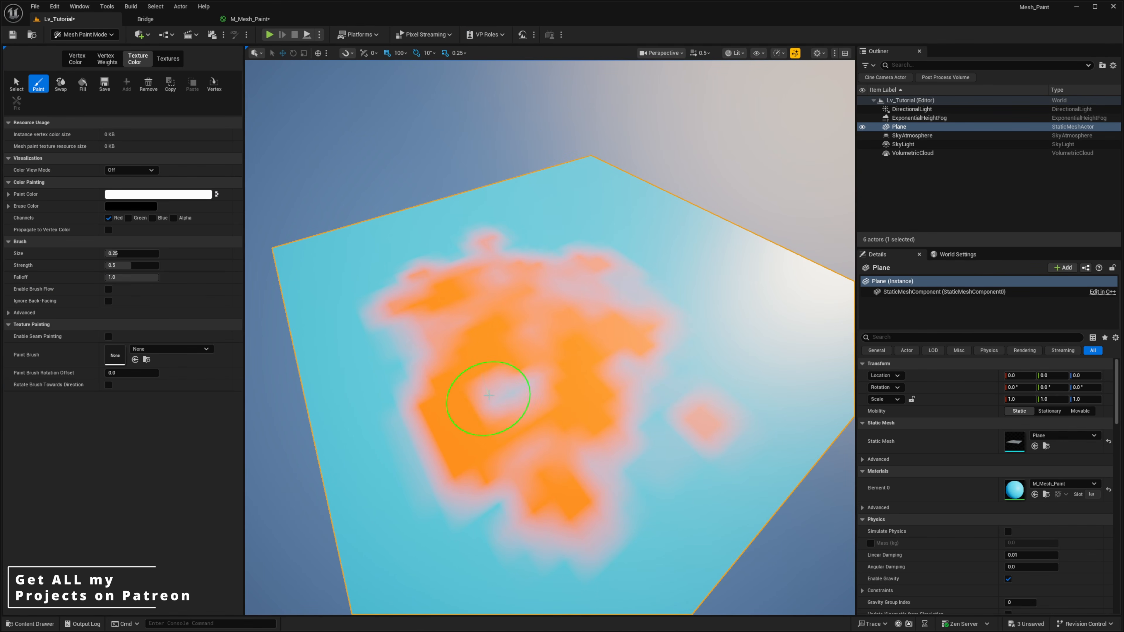
{"action": "right_click_drag", "start_coordinate": [508, 402], "coordinate": [524, 400]}
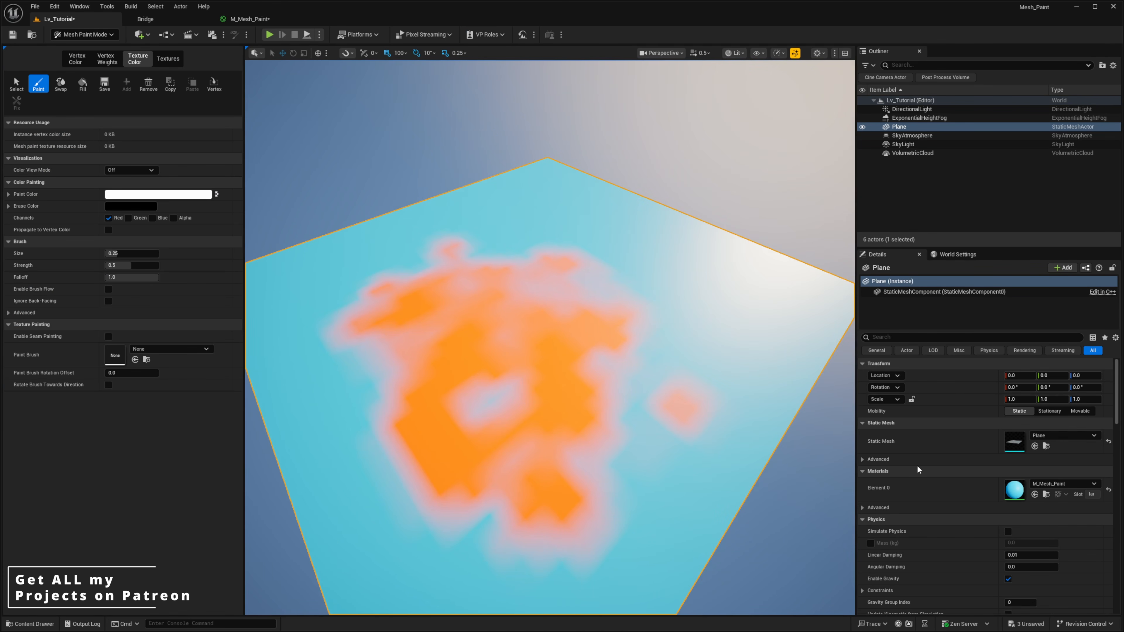
Override the plane's mesh paint texture resolution with 256, paint a test stroke beside the patch, and run Fix on the texture.
{"action": "scroll", "coordinate": [984, 464], "scroll_direction": "down", "scroll_amount": 10}
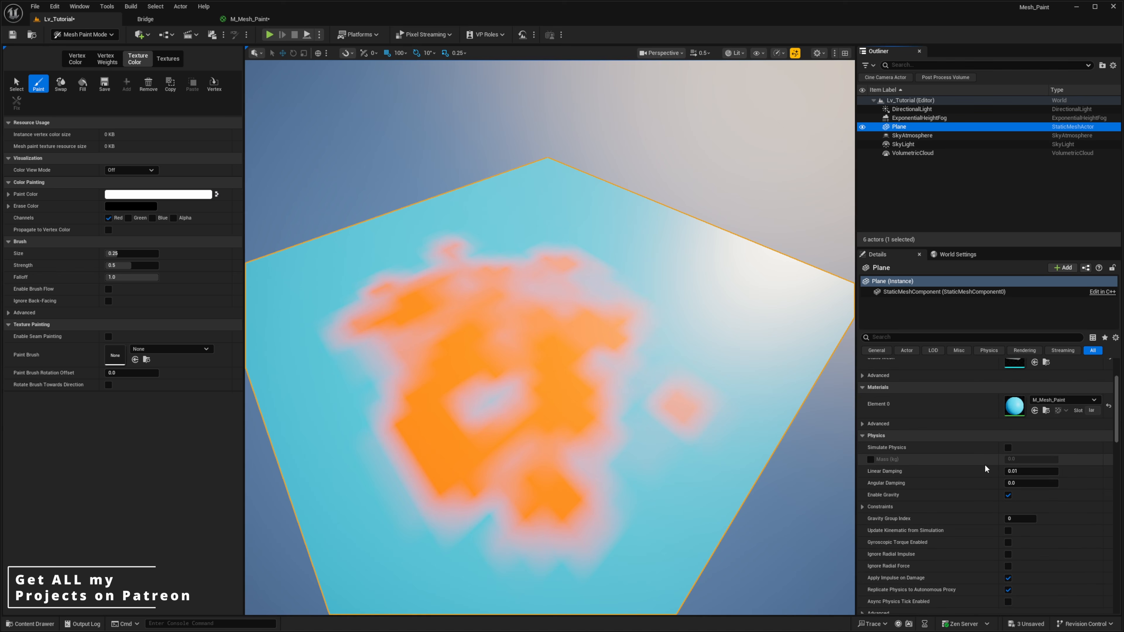
{"action": "scroll", "coordinate": [984, 465], "scroll_direction": "down", "scroll_amount": 5}
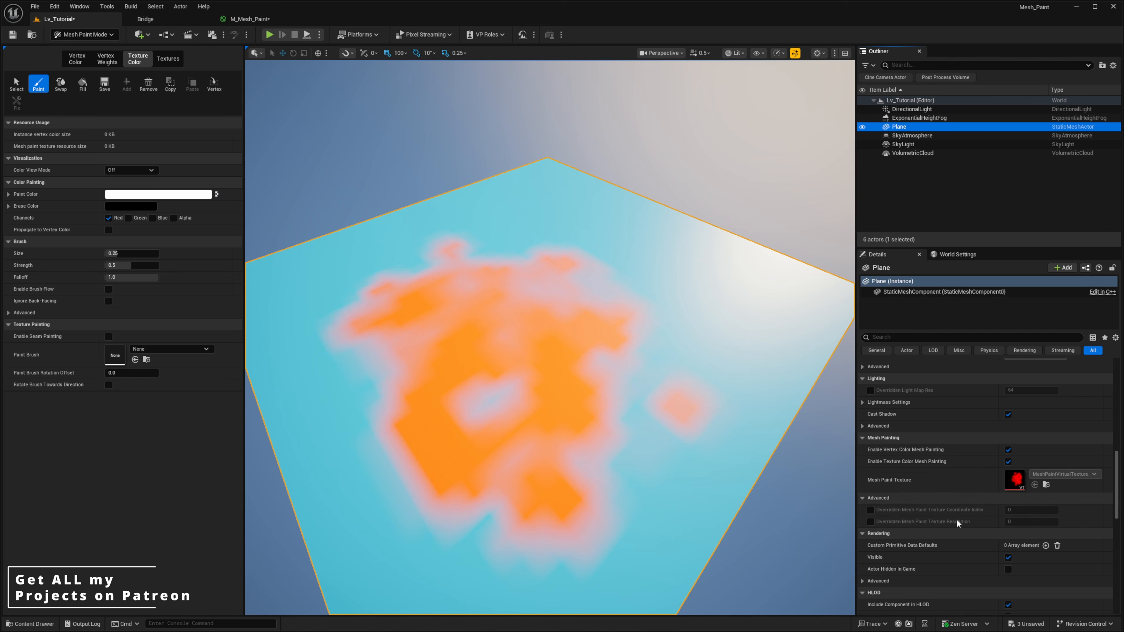
{"action": "left_click", "coordinate": [870, 521]}
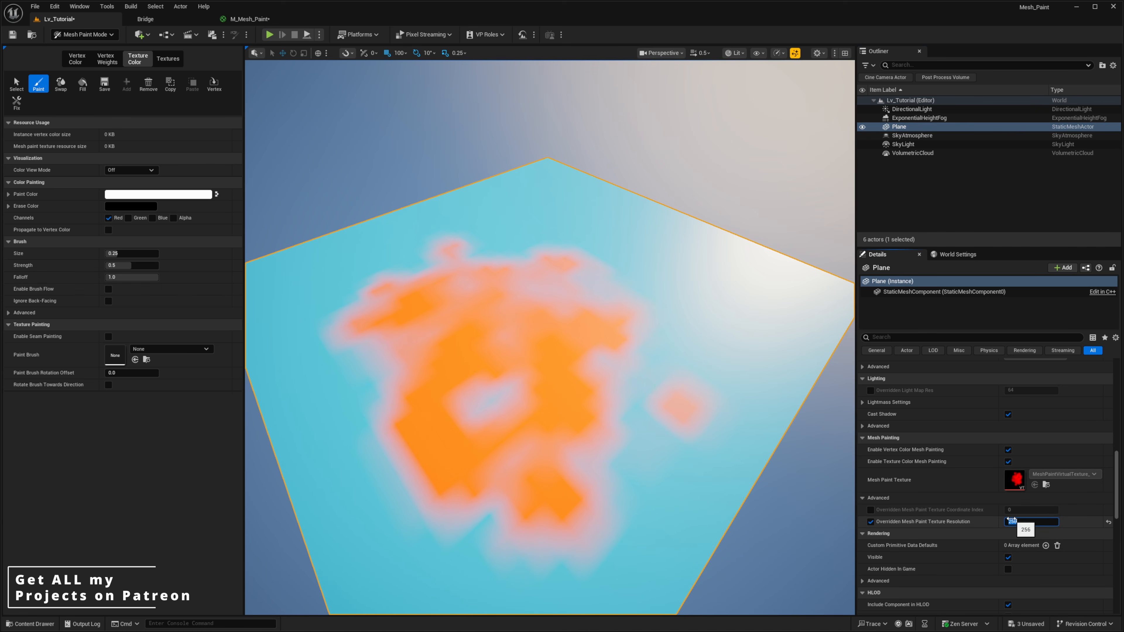
{"action": "right_click_drag", "start_coordinate": [1004, 449], "coordinate": [1004, 442]}
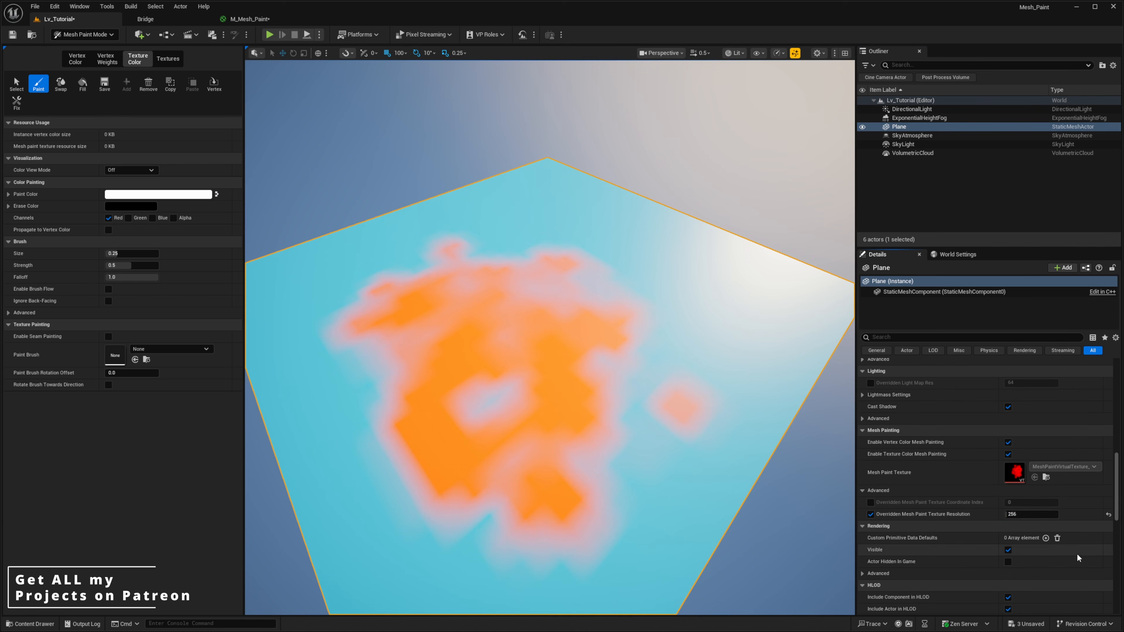
{"action": "mouse_move", "coordinate": [730, 380]}
{"action": "left_mouse_down"}
{"action": "mouse_move", "coordinate": [702, 389]}
{"action": "mouse_move", "coordinate": [648, 294]}
{"action": "mouse_move", "coordinate": [658, 433]}
{"action": "left_mouse_up"}
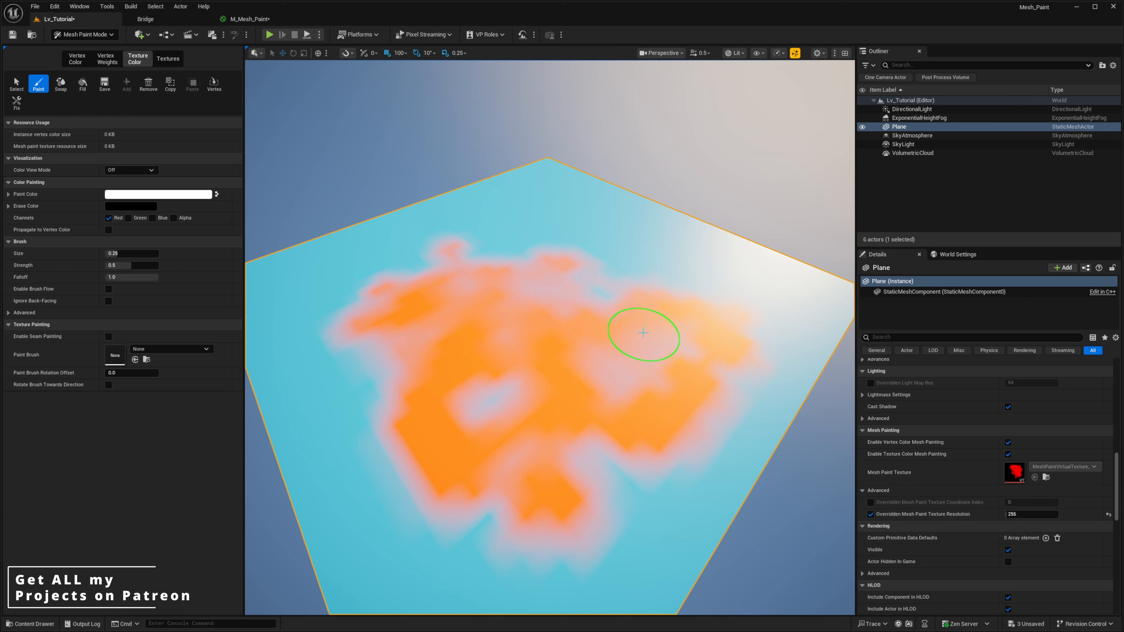
{"action": "left_click", "coordinate": [17, 104]}
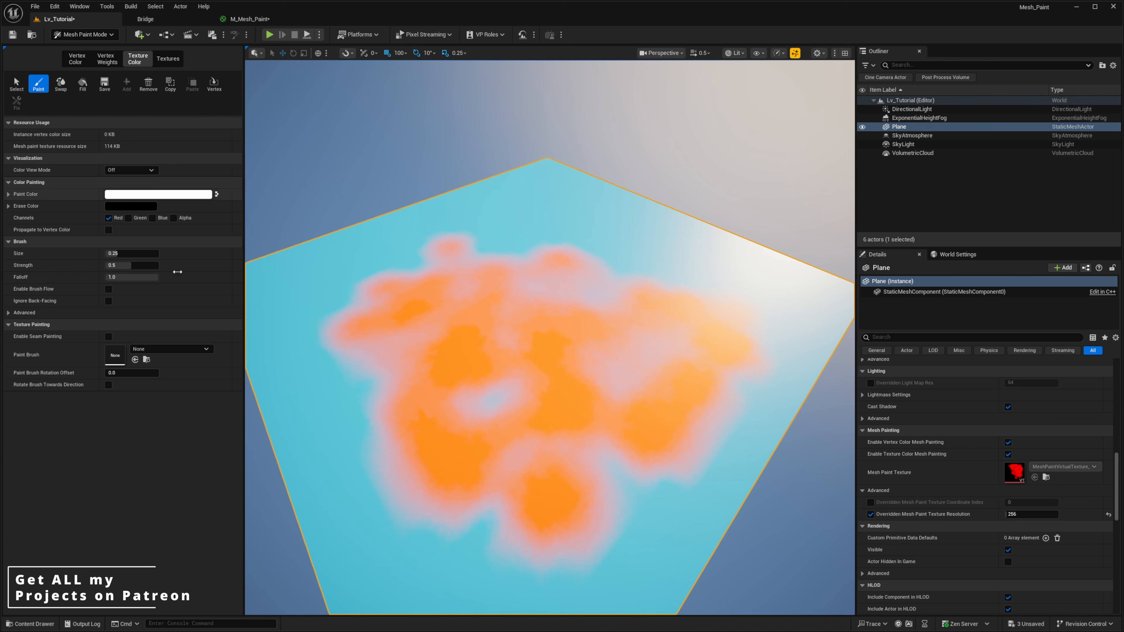
Paint wider strokes around the patch on the plane and erase several spots in its upper part.
{"action": "mouse_move", "coordinate": [530, 491]}
{"action": "left_mouse_down"}
{"action": "mouse_move", "coordinate": [535, 514]}
{"action": "mouse_move", "coordinate": [386, 469]}
{"action": "mouse_move", "coordinate": [668, 473]}
{"action": "mouse_move", "coordinate": [663, 294]}
{"action": "left_mouse_up"}
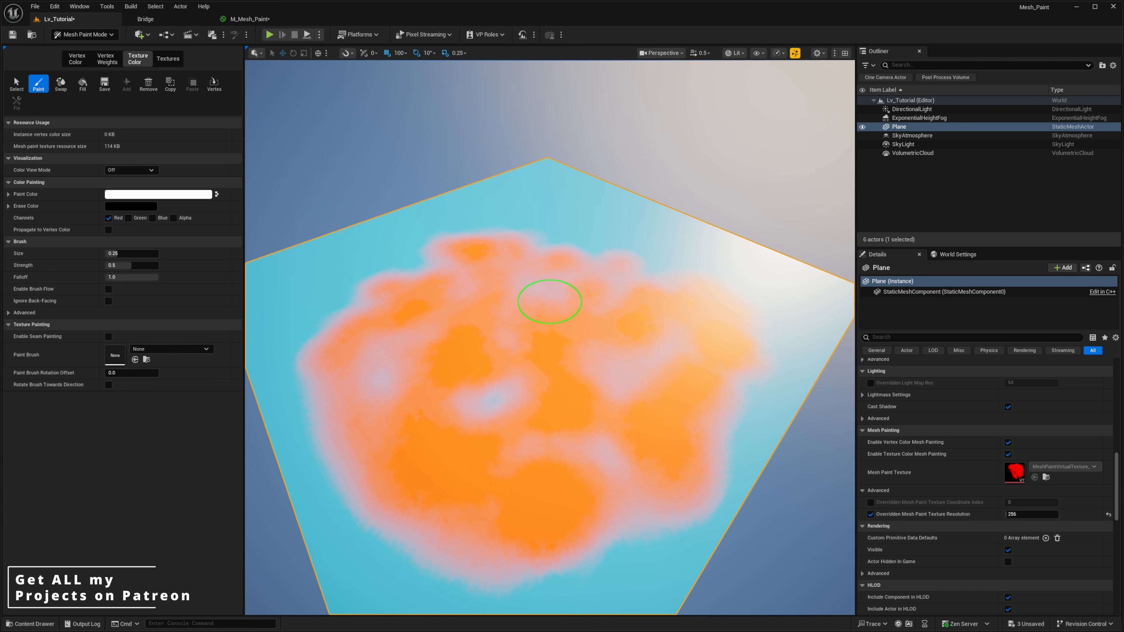
{"action": "mouse_move", "coordinate": [550, 301]}
{"action": "left_mouse_down", "text": "alt"}
{"action": "mouse_move", "coordinate": [527, 357]}
{"action": "mouse_move", "coordinate": [592, 357]}
{"action": "left_mouse_up", "text": "alt"}
{"action": "scroll", "coordinate": [592, 356], "scroll_direction": "down", "scroll_amount": 5}
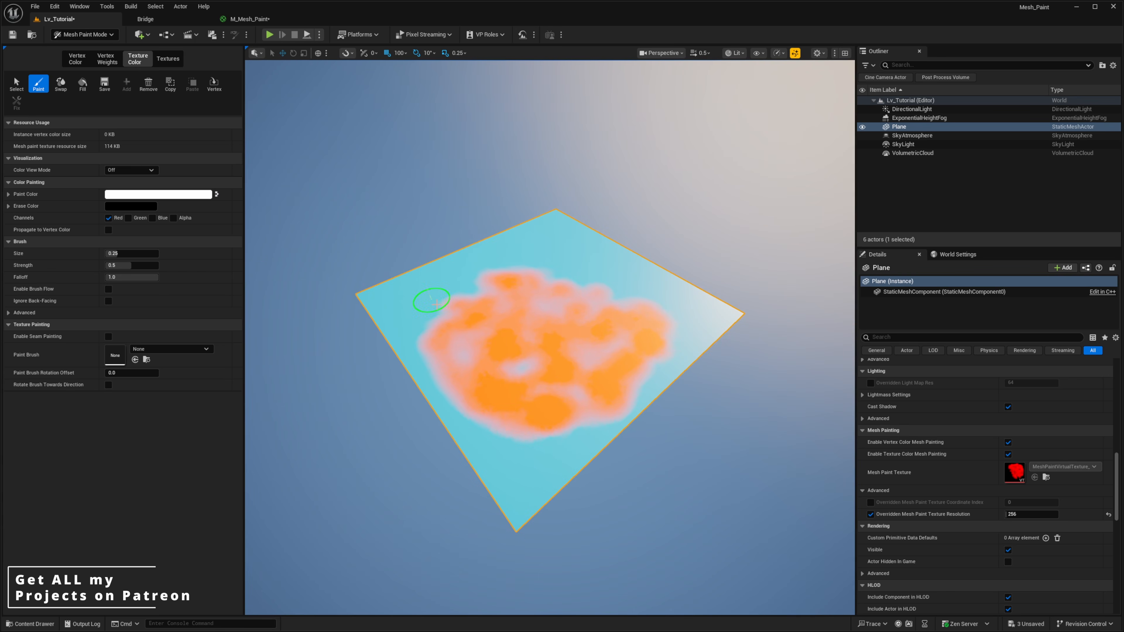
{"action": "scroll", "coordinate": [466, 306], "scroll_direction": "up", "scroll_amount": 4}
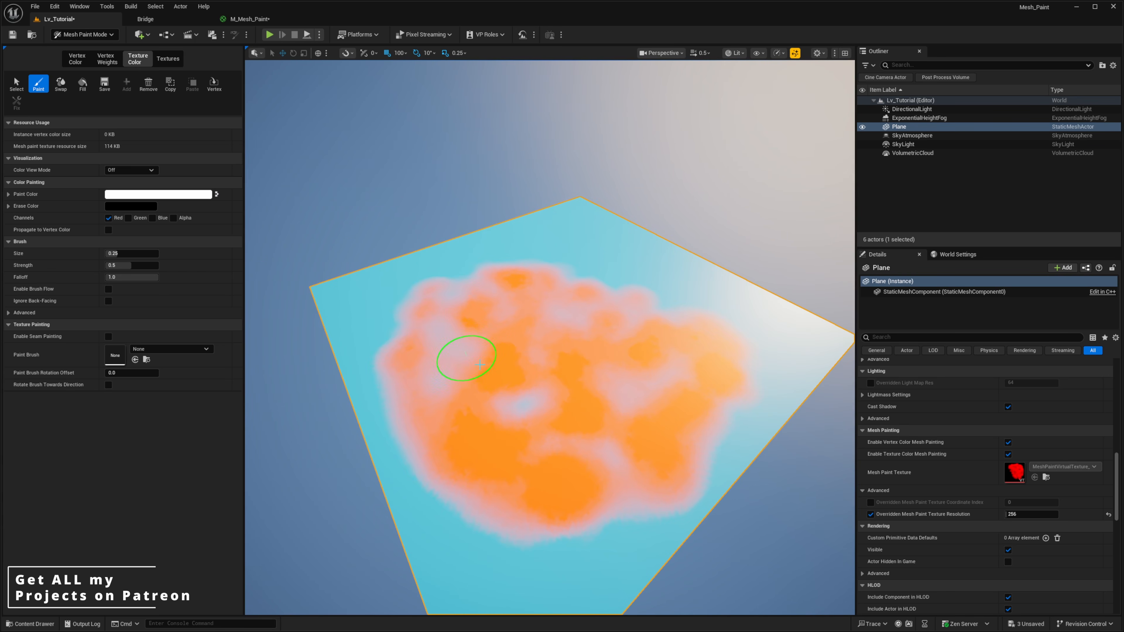
{"action": "mouse_move", "coordinate": [512, 290]}
{"action": "left_mouse_down", "text": "shift"}
{"action": "mouse_move", "coordinate": [530, 328]}
{"action": "mouse_move", "coordinate": [570, 351]}
{"action": "mouse_move", "coordinate": [565, 376]}
{"action": "left_mouse_up", "text": "shift"}
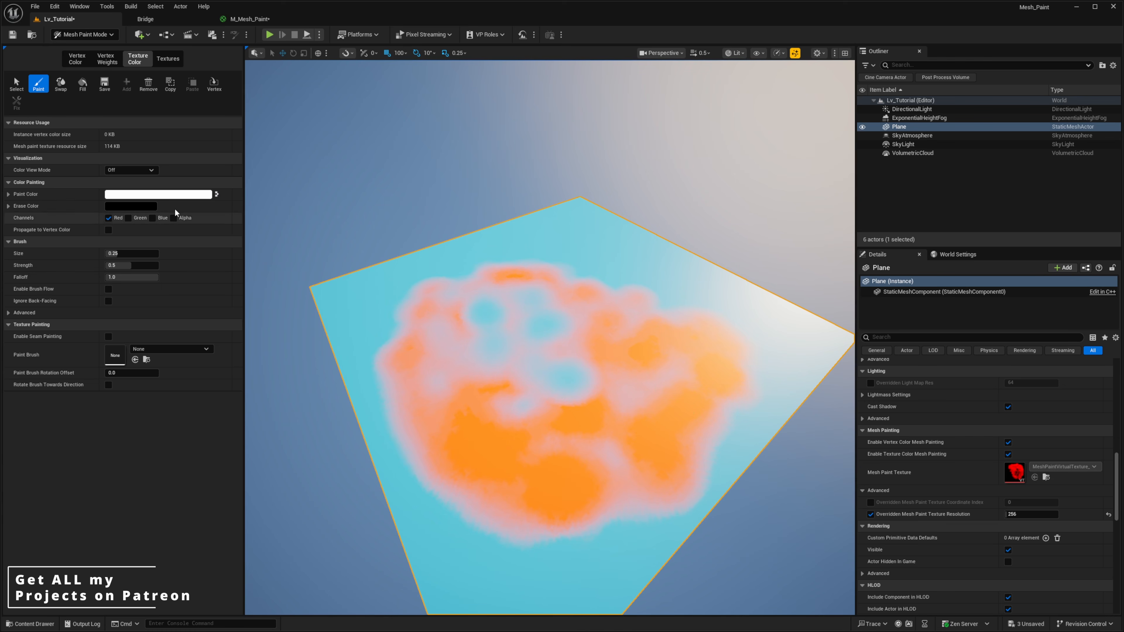
Inspect the painted data in the RGB, Red and Green channel color view modes, and turn the color view off.
{"action": "left_click", "coordinate": [129, 170]}
{"action": "left_click", "coordinate": [126, 188]}
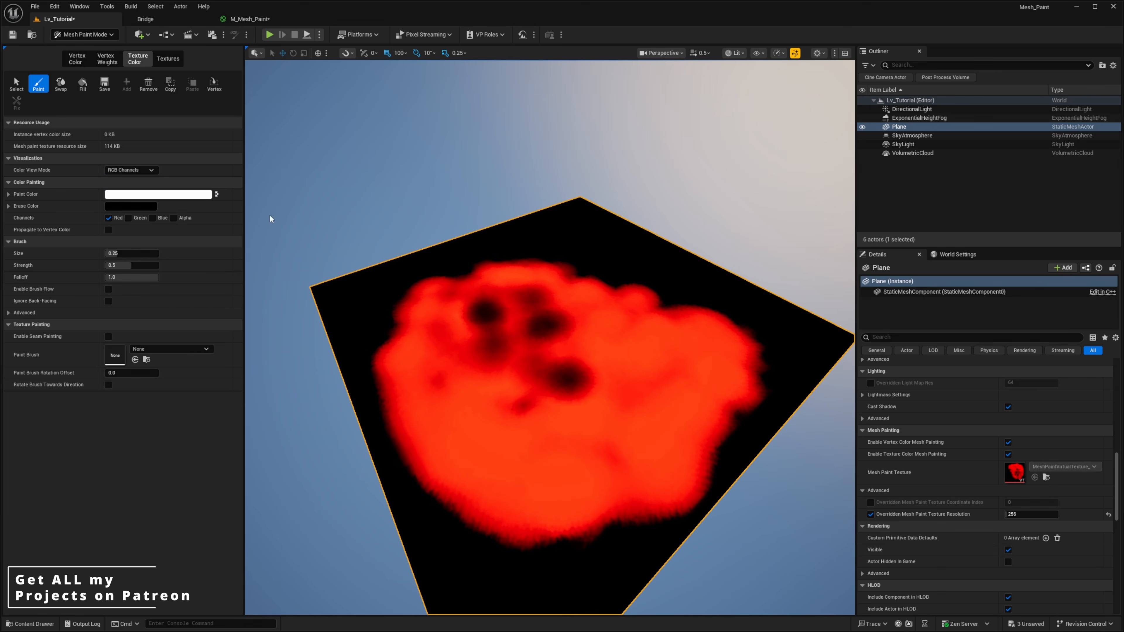
{"action": "left_click", "coordinate": [129, 170]}
{"action": "left_click", "coordinate": [122, 204]}
{"action": "left_click", "coordinate": [116, 170]}
{"action": "left_click", "coordinate": [124, 212]}
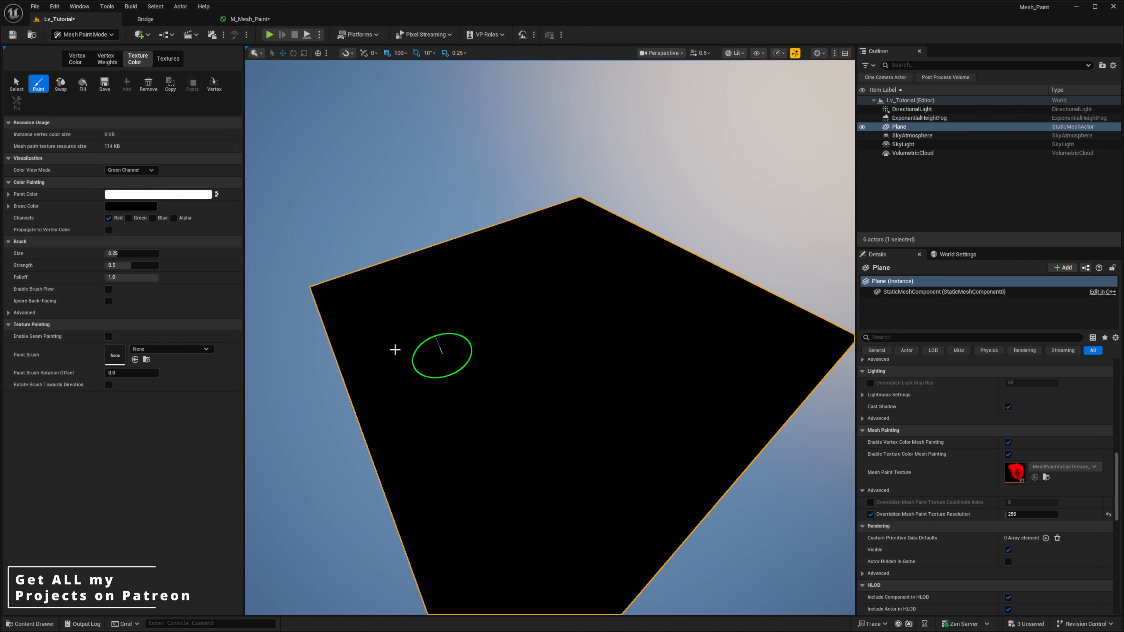
{"action": "left_click", "coordinate": [134, 169]}
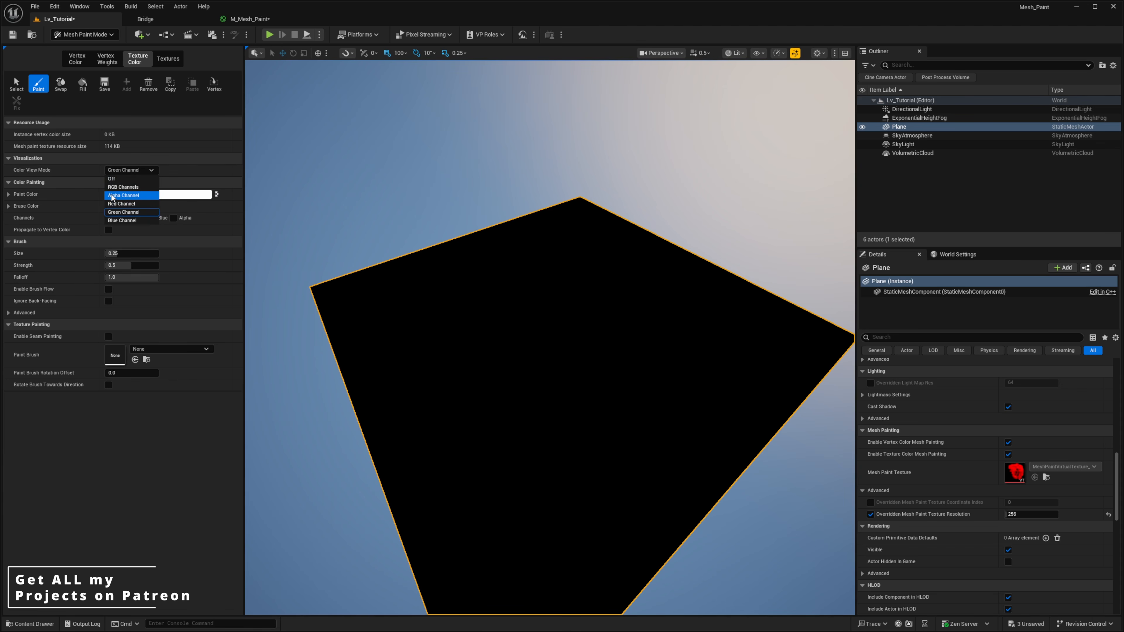
{"action": "left_click", "coordinate": [120, 179]}
{"action": "right_click_drag", "start_coordinate": [517, 380], "coordinate": [525, 384]}
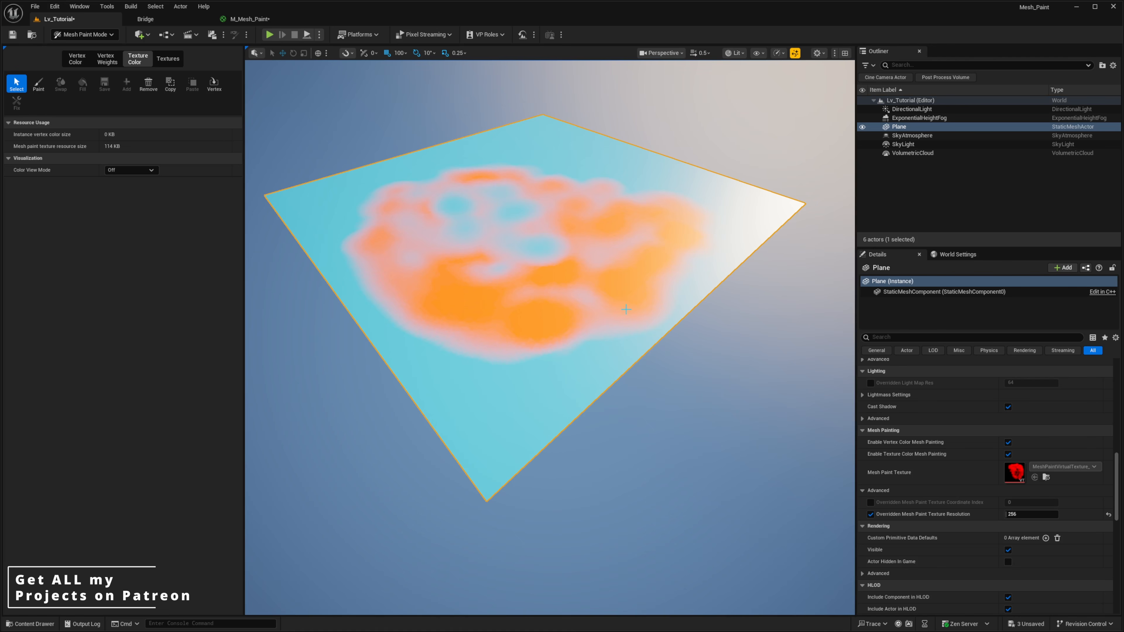
{"action": "mouse_move", "coordinate": [626, 309]}
{"action": "right_mouse_down"}
{"action": "mouse_move", "coordinate": [595, 309]}
{"action": "mouse_move", "coordinate": [617, 306]}
{"action": "mouse_move", "coordinate": [606, 290]}
{"action": "right_mouse_up"}
{"action": "key", "text": "w"}
{"action": "key", "text": "s"}
{"action": "scroll", "coordinate": [625, 309], "scroll_direction": "down", "scroll_amount": 1}
{"action": "key", "text": "w"}
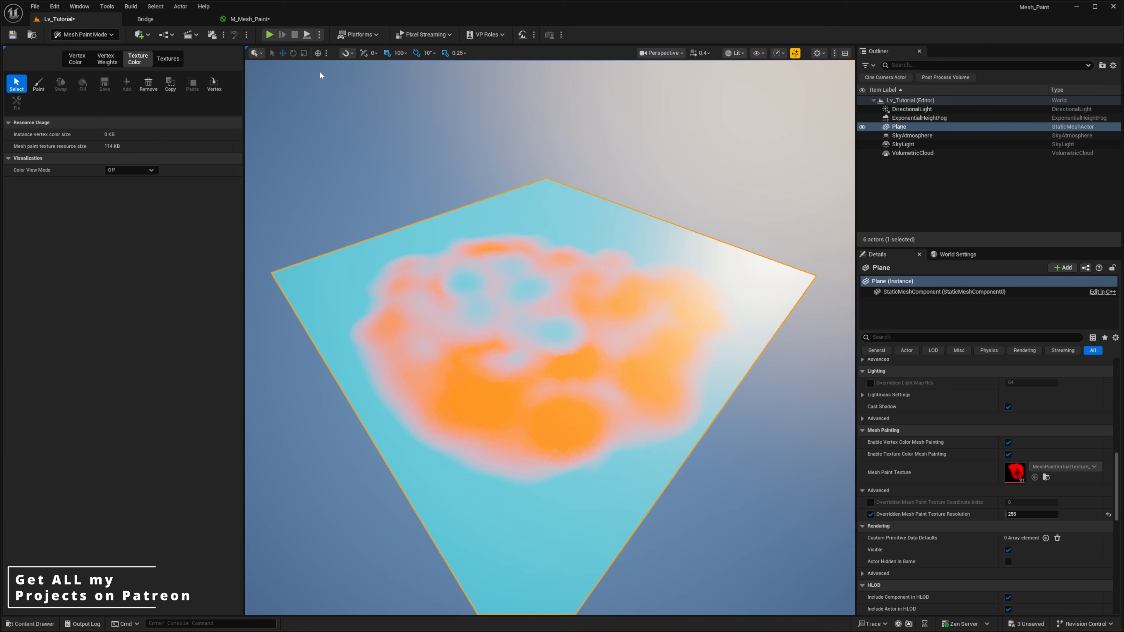
In the M_Mesh_Paint graph, rearrange the blue and orange color constants into a close vertical stack before the Lerp.
{"action": "left_click", "coordinate": [267, 21]}
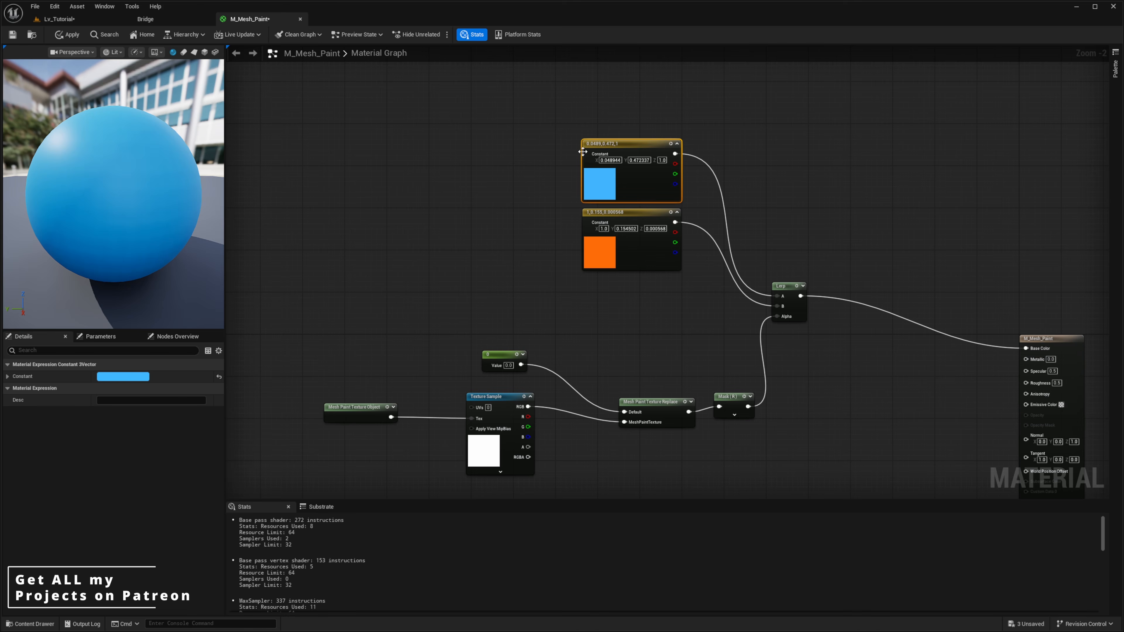
{"action": "left_click_drag", "start_coordinate": [582, 152], "coordinate": [583, 120]}
{"action": "right_click_drag", "start_coordinate": [846, 243], "coordinate": [828, 170]}
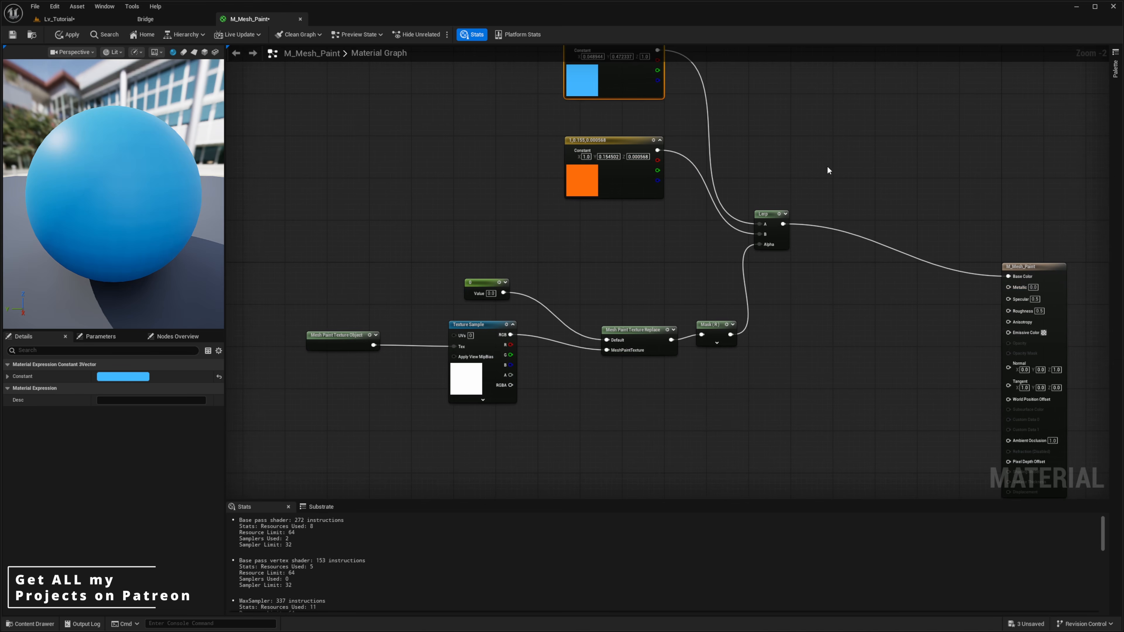
{"action": "left_click", "coordinate": [829, 171]}
{"action": "right_click_drag", "start_coordinate": [832, 273], "coordinate": [823, 315]}
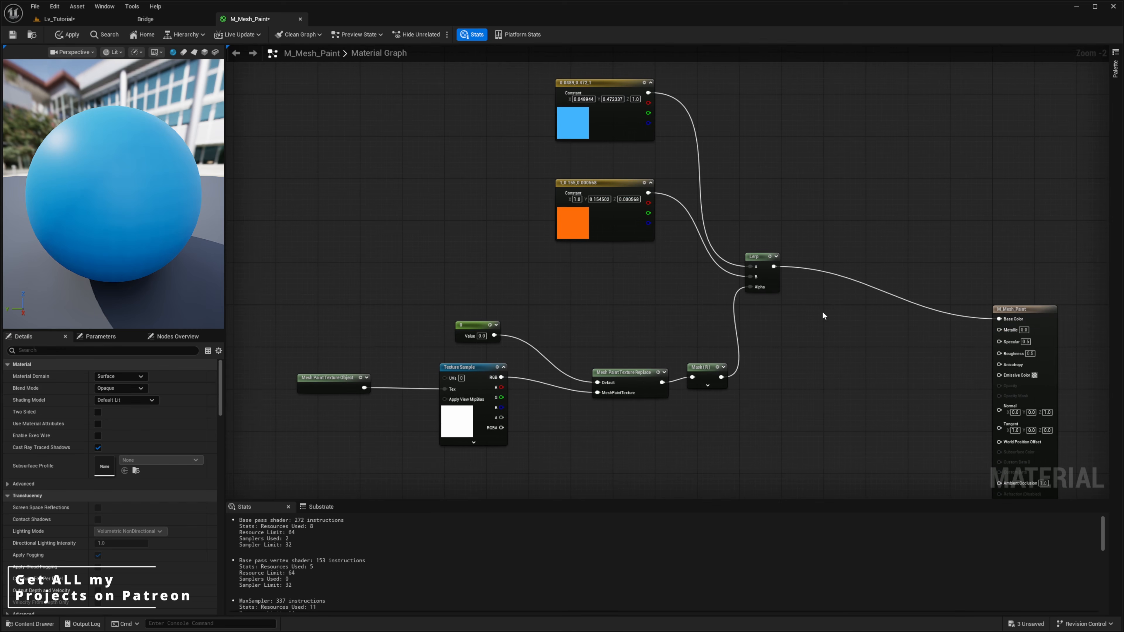
{"action": "left_click_drag", "start_coordinate": [627, 228], "coordinate": [611, 259]}
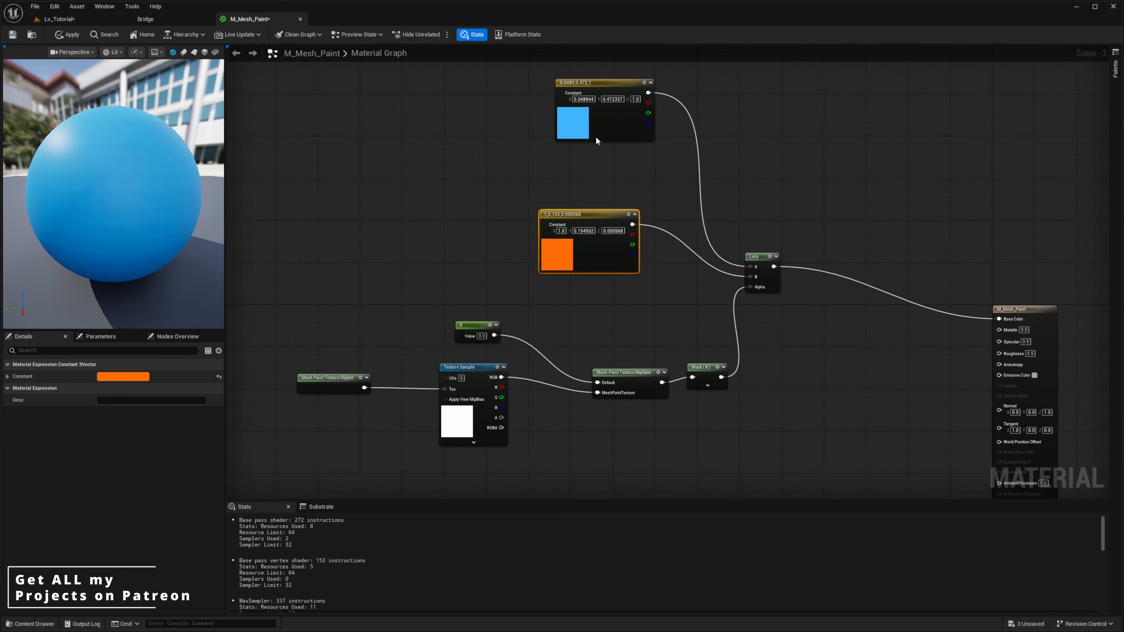
{"action": "left_click_drag", "start_coordinate": [596, 141], "coordinate": [583, 188]}
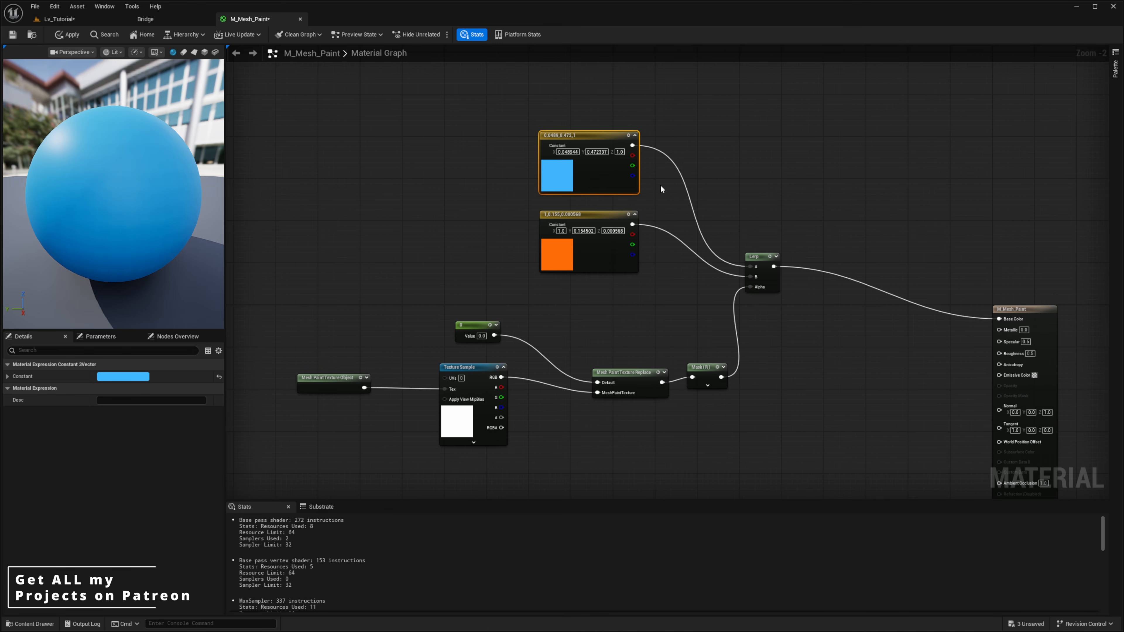
{"action": "left_click_drag", "start_coordinate": [625, 183], "coordinate": [628, 187]}
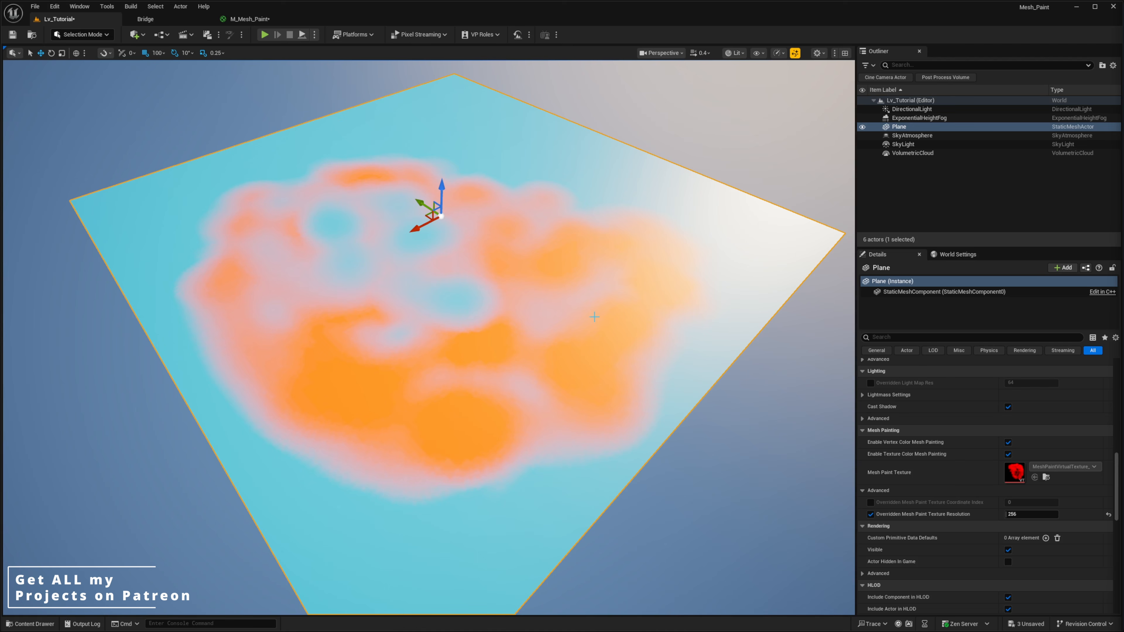
{"action": "right_click_drag", "start_coordinate": [594, 317], "coordinate": [516, 297]}
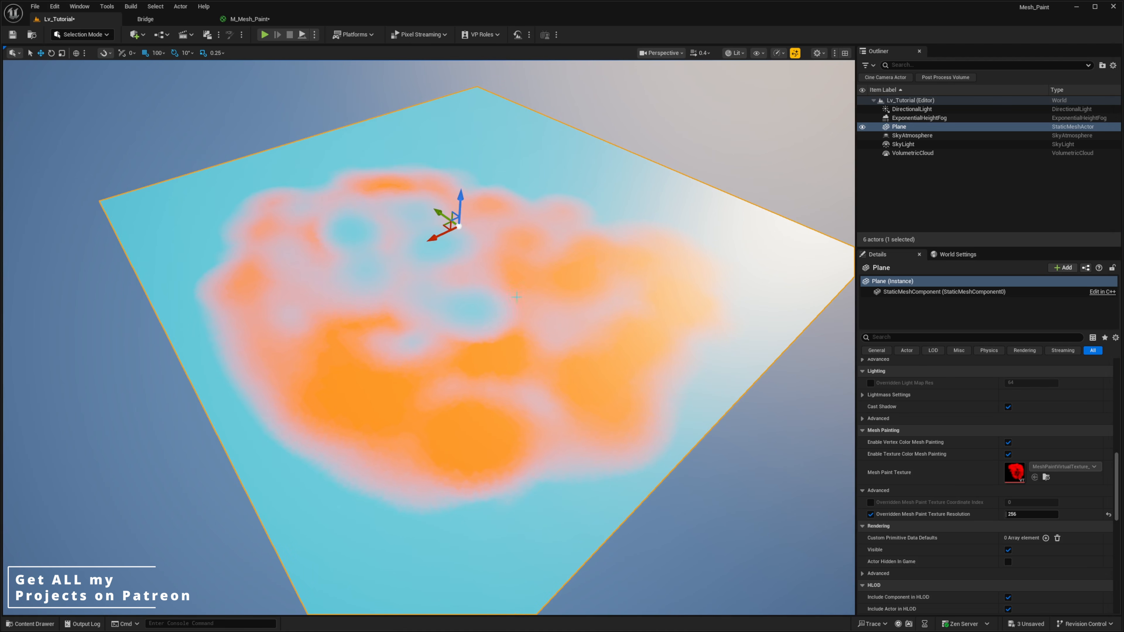
{"action": "right_click_drag", "start_coordinate": [413, 290], "coordinate": [408, 196]}
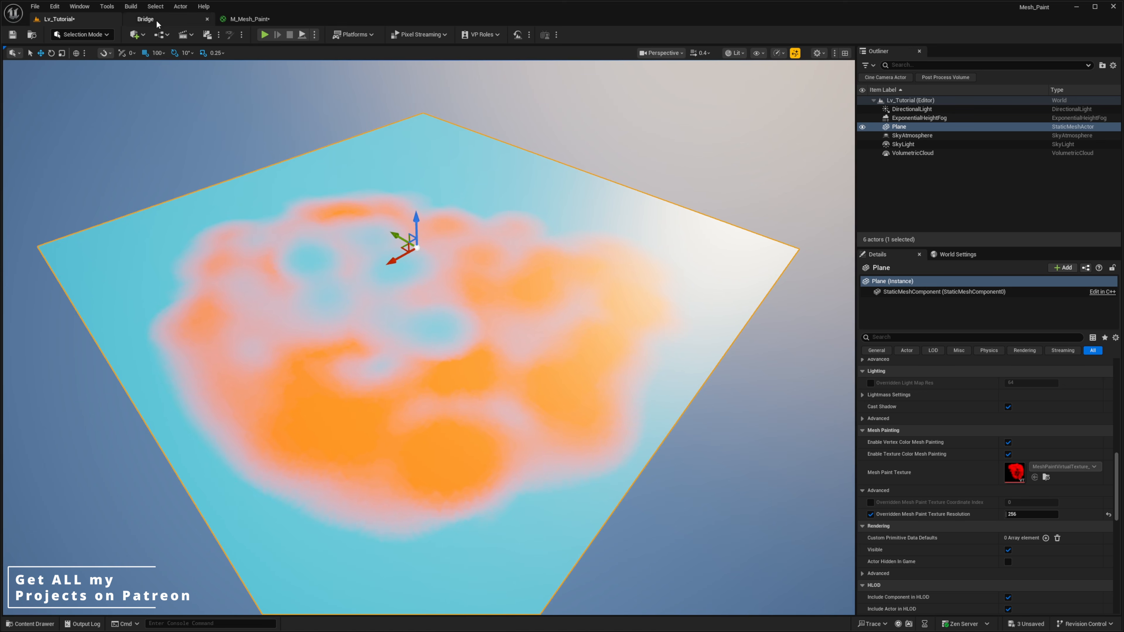
{"action": "left_click", "coordinate": [146, 19]}
{"action": "left_click", "coordinate": [88, 19]}
{"action": "right_click_drag", "start_coordinate": [116, 465], "coordinate": [77, 427]}
Look up the Add Quixel Content option for the Mesh_Paint_Tutorial folder and view the local Megascans assets in Bridge.
{"action": "key", "text": "ctrl+space"}
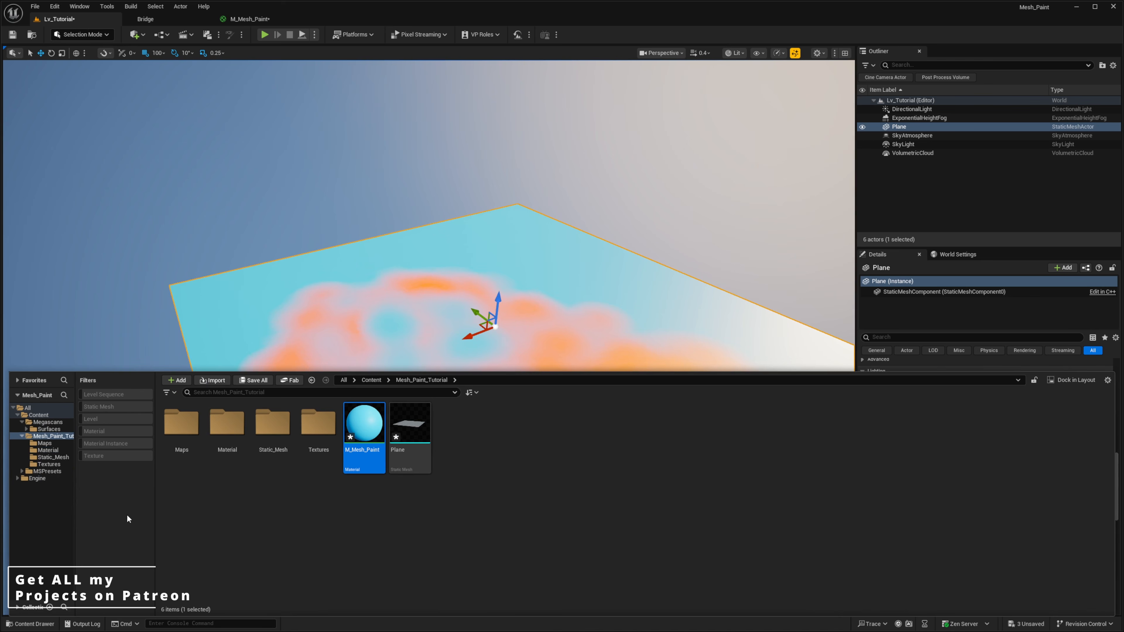
{"action": "left_click", "coordinate": [177, 380]}
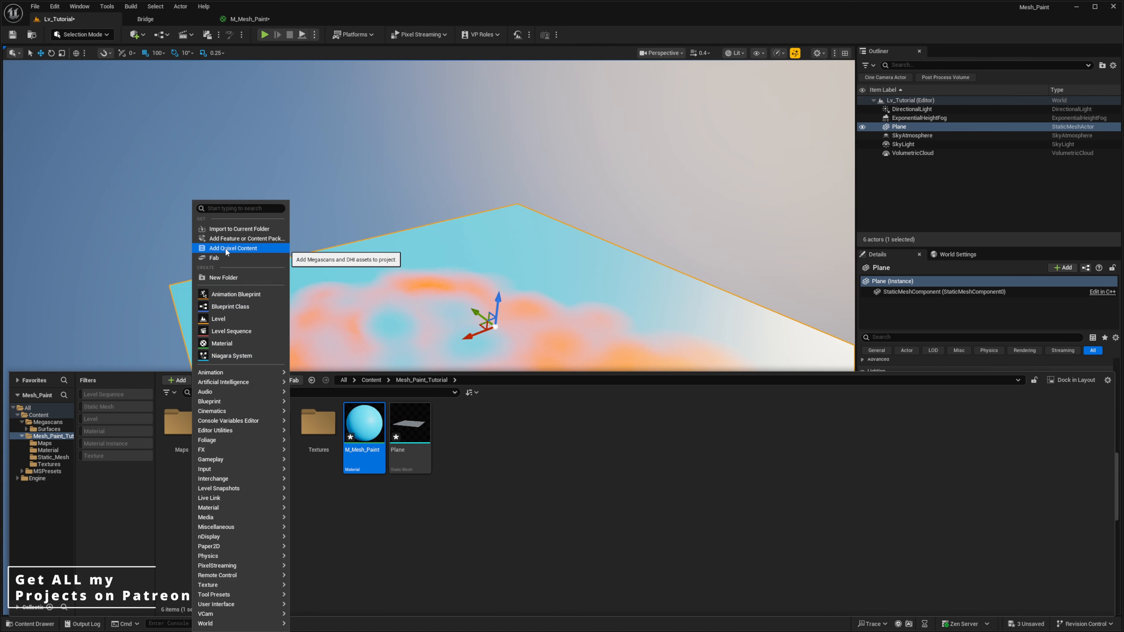
{"action": "left_click", "coordinate": [158, 20]}
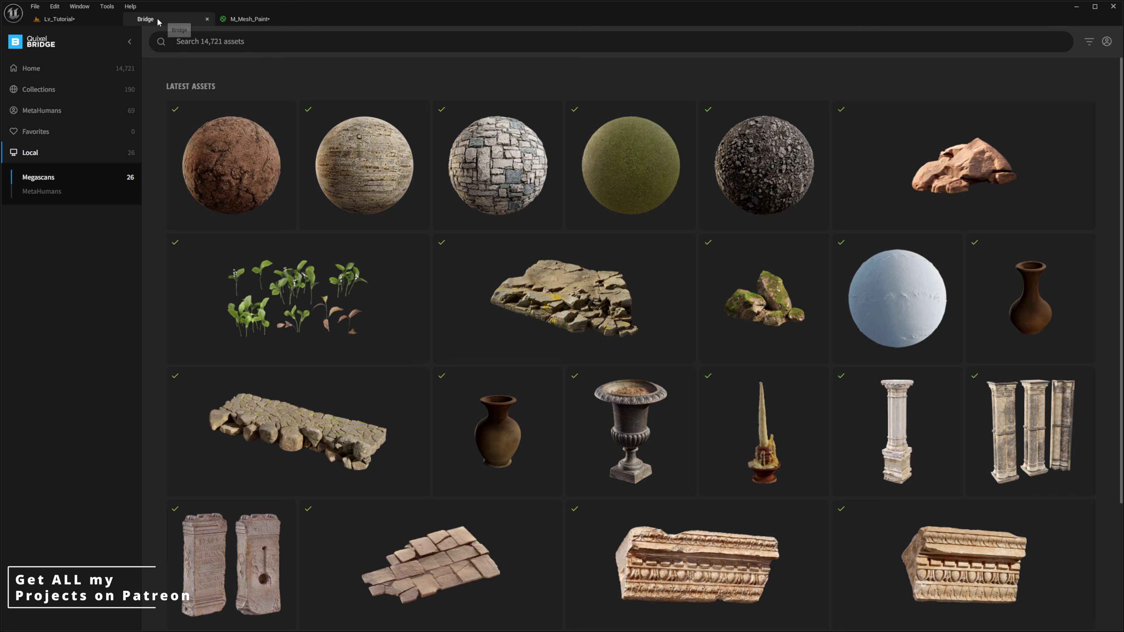
{"action": "left_click", "coordinate": [74, 20]}
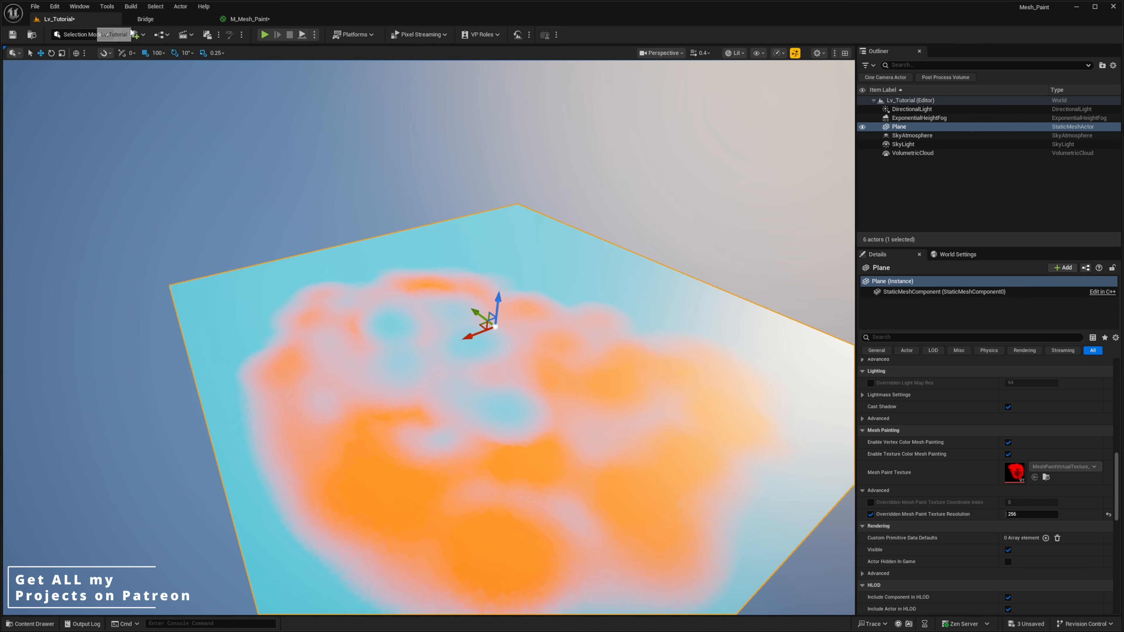
{"action": "left_click", "coordinate": [162, 22]}
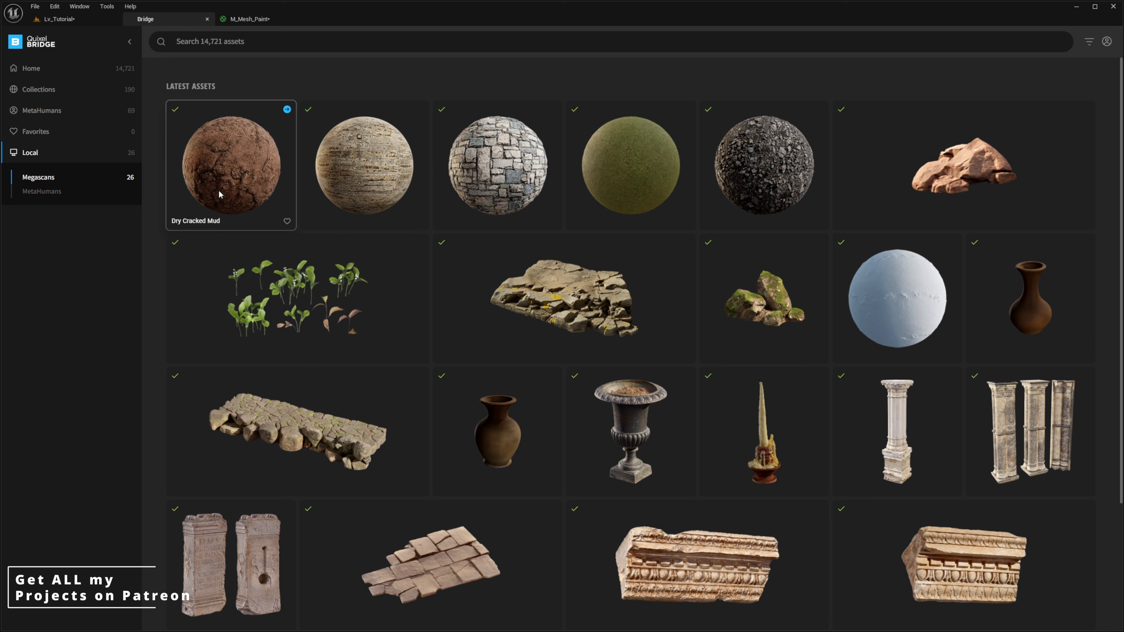
Open the details of the Dry Cracked Mud surface in Bridge and choose High Quality as its download quality.
{"action": "left_click", "coordinate": [222, 174]}
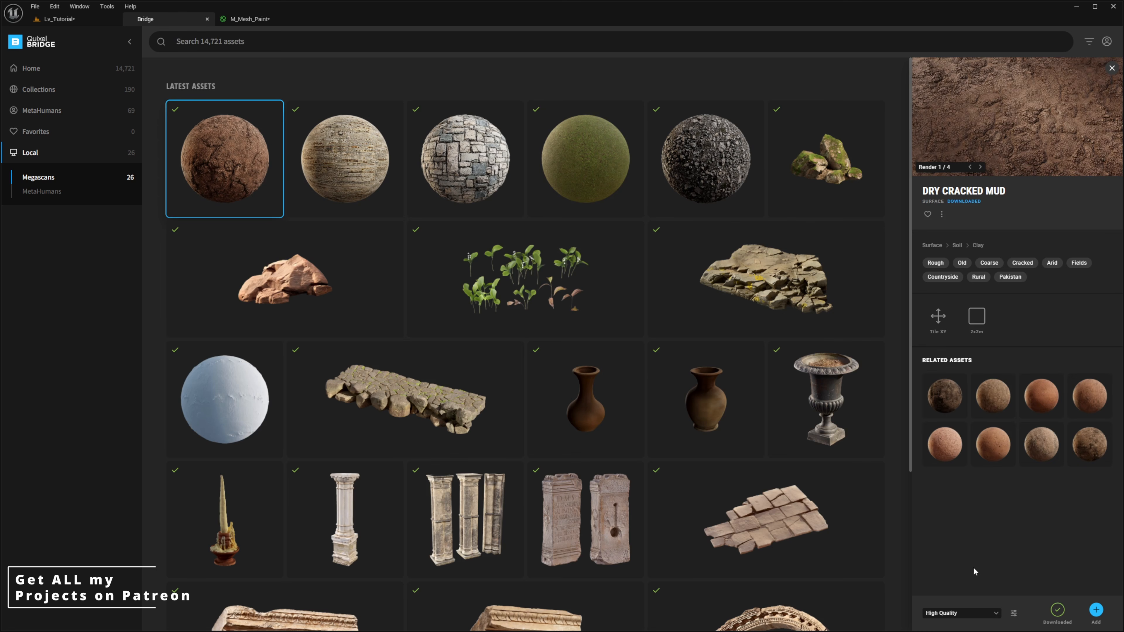
{"action": "left_click", "coordinate": [969, 615]}
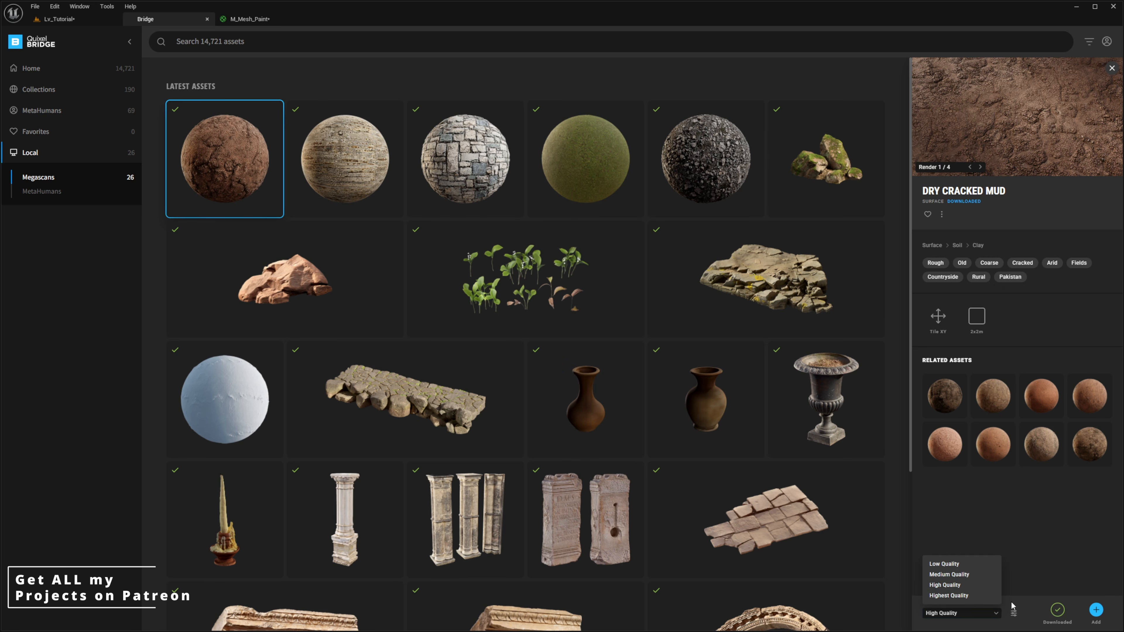
{"action": "left_click", "coordinate": [996, 586]}
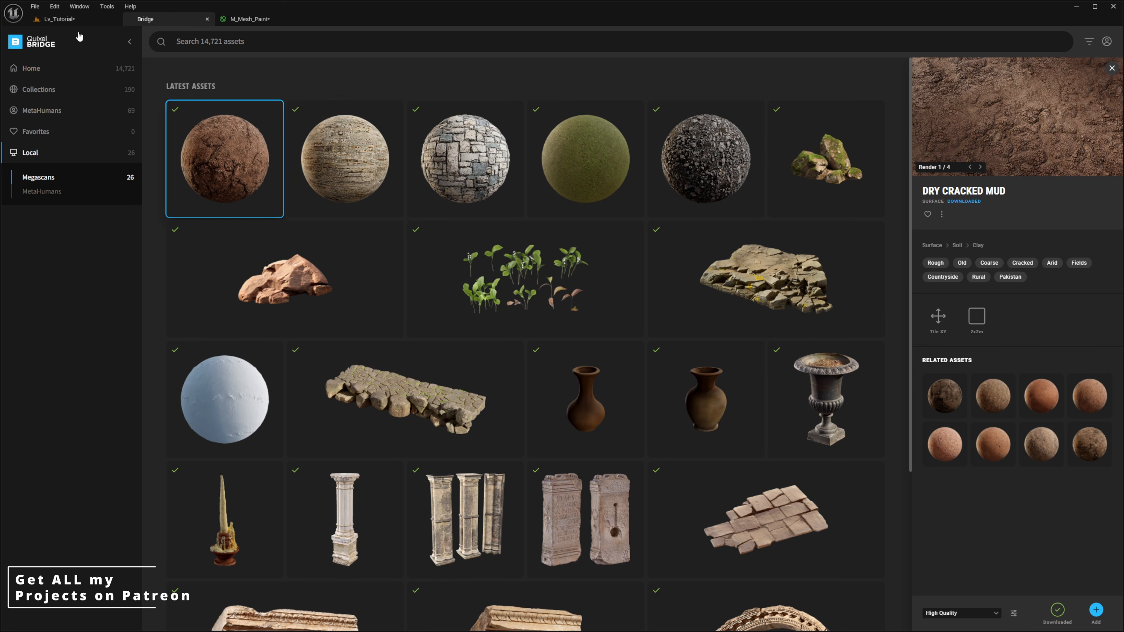
Browse the level's content to Megascans > Surfaces > Curated_Stone_Facade and inspect its D, N and ORDp textures.
{"action": "left_click", "coordinate": [74, 21]}
{"action": "key", "text": "ctrl+space"}
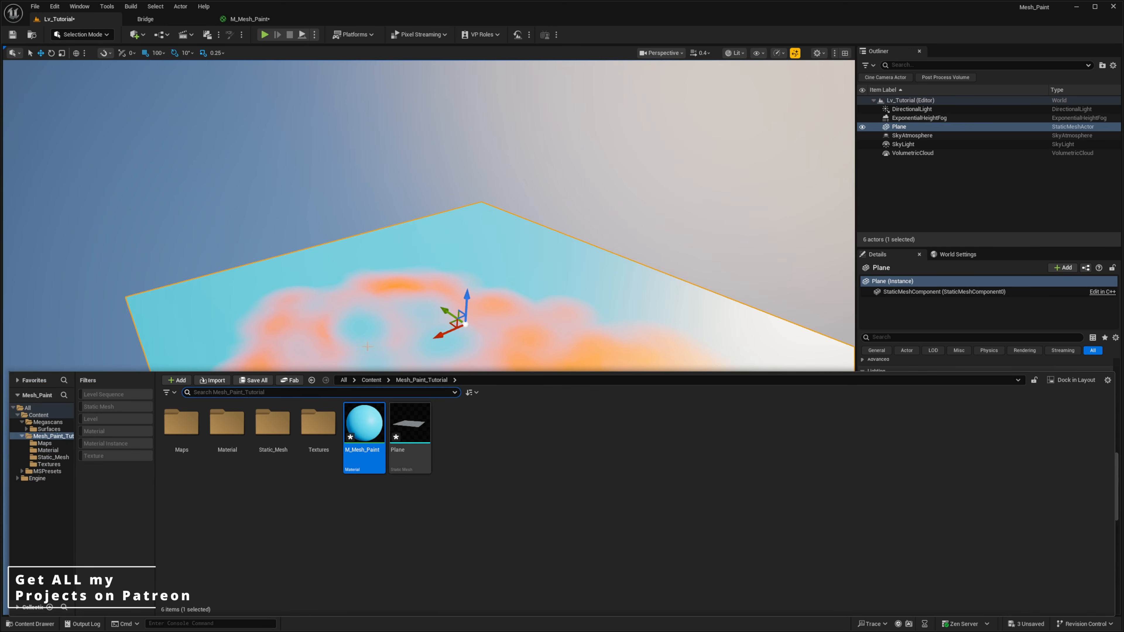
{"action": "left_click", "coordinate": [371, 379]}
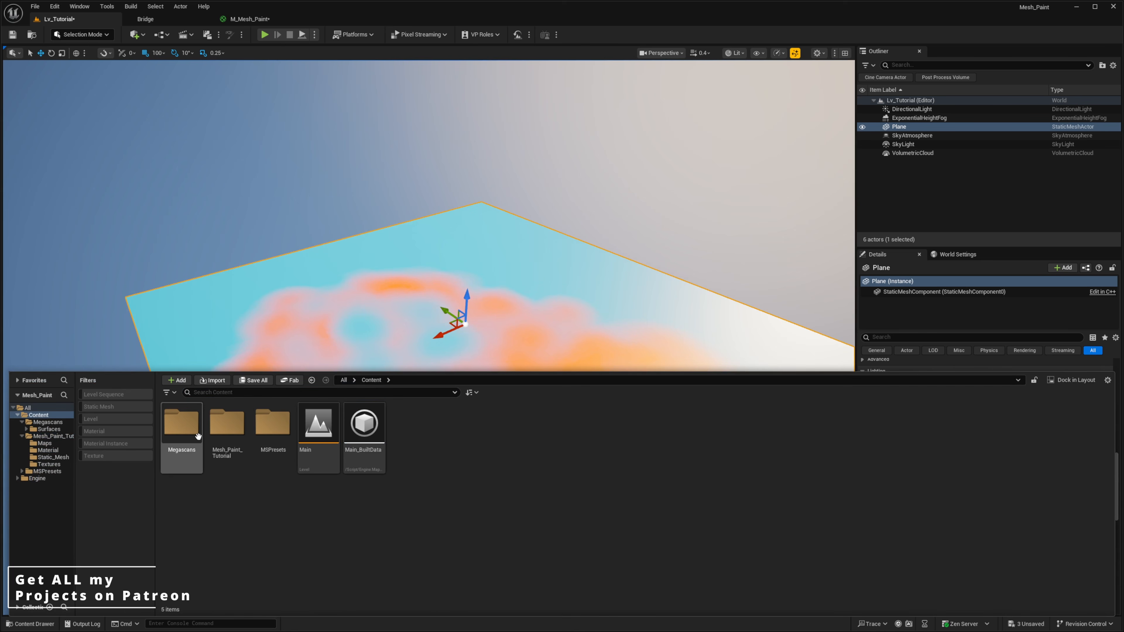
{"action": "double_click", "coordinate": [195, 432]}
{"action": "double_click", "coordinate": [186, 434]}
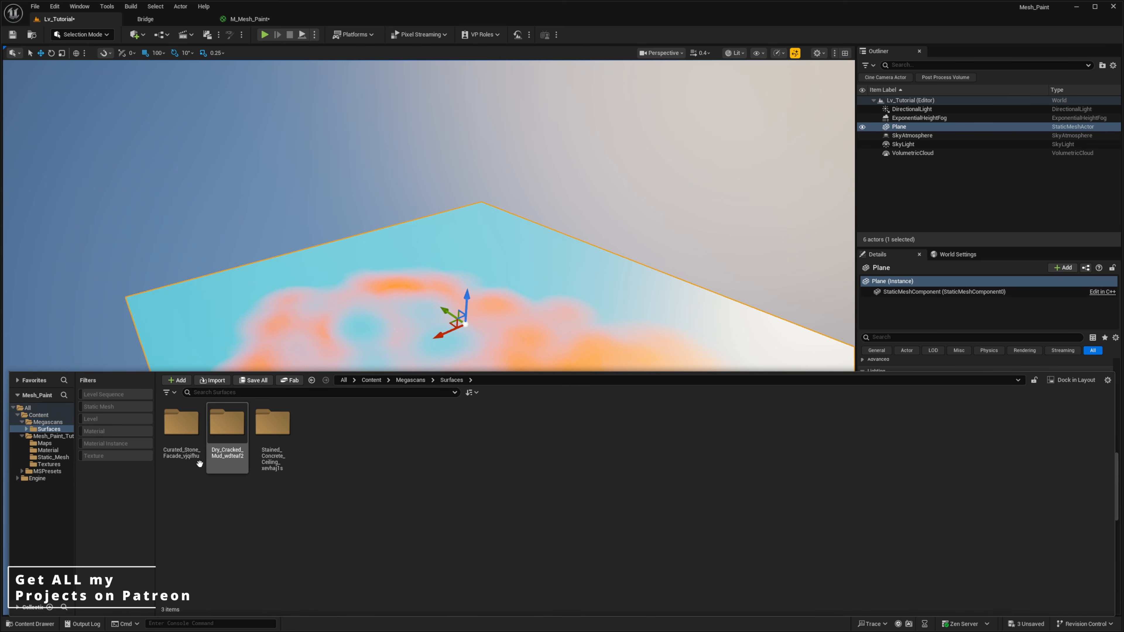
{"action": "double_click", "coordinate": [179, 450]}
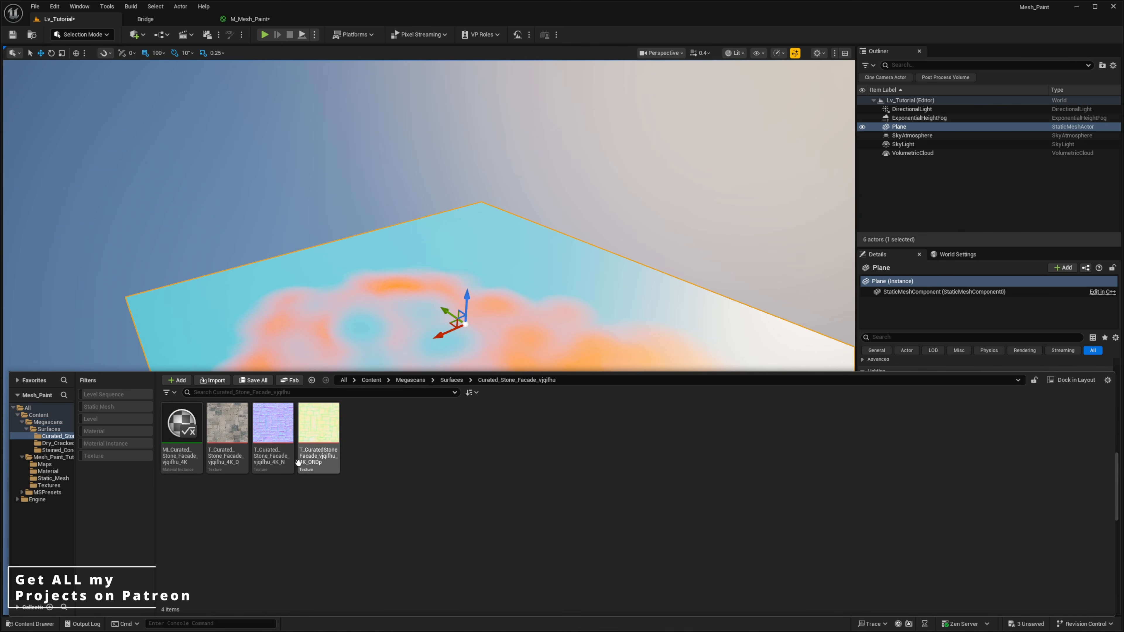
{"action": "left_click", "coordinate": [239, 460]}
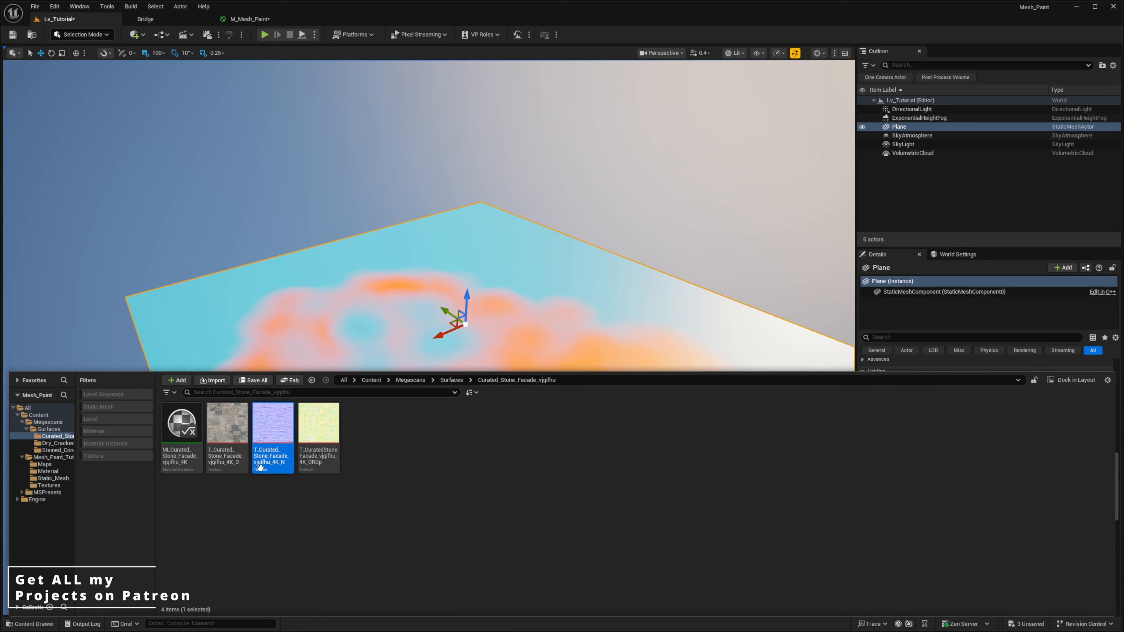
{"action": "left_click", "coordinate": [304, 454]}
{"action": "mouse_move", "coordinate": [313, 468]}
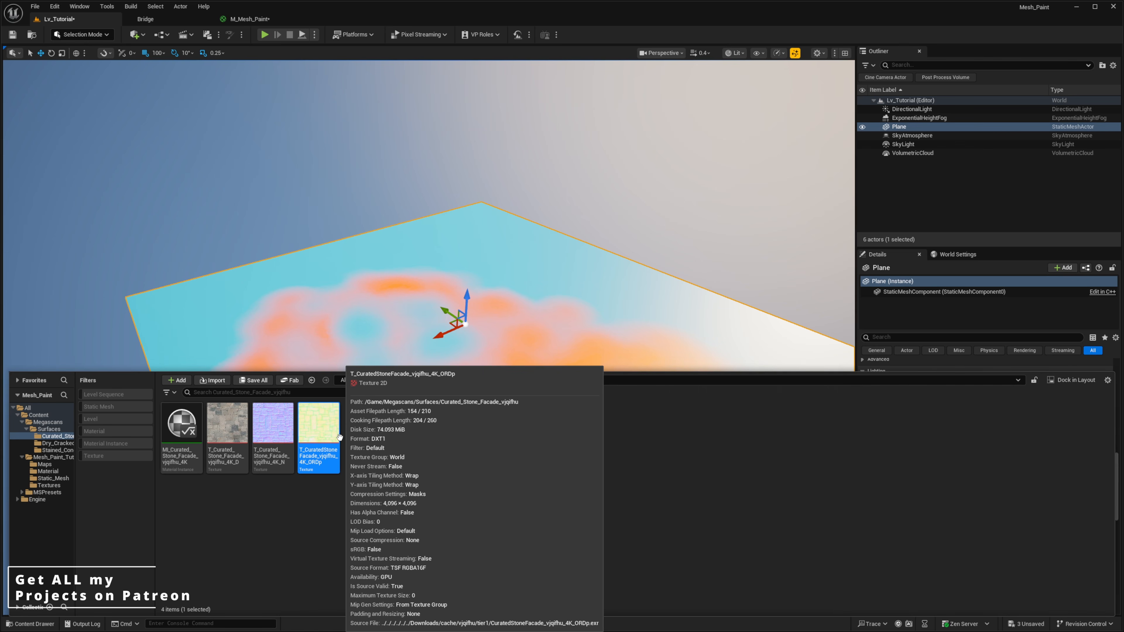
Examine the red, green and blue channels of the Curated Stone Facade ORDp texture separately, and close the texture.
{"action": "key", "text": "ctrl+space"}
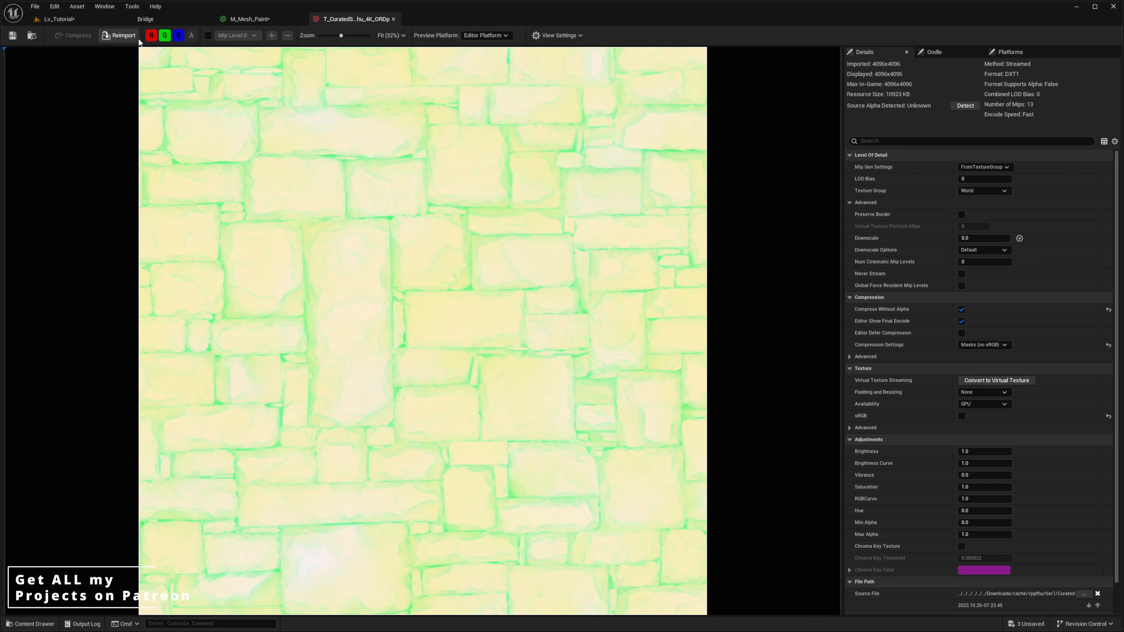
{"action": "left_click", "coordinate": [151, 35]}
{"action": "left_click", "coordinate": [165, 35]}
{"action": "left_click", "coordinate": [178, 36]}
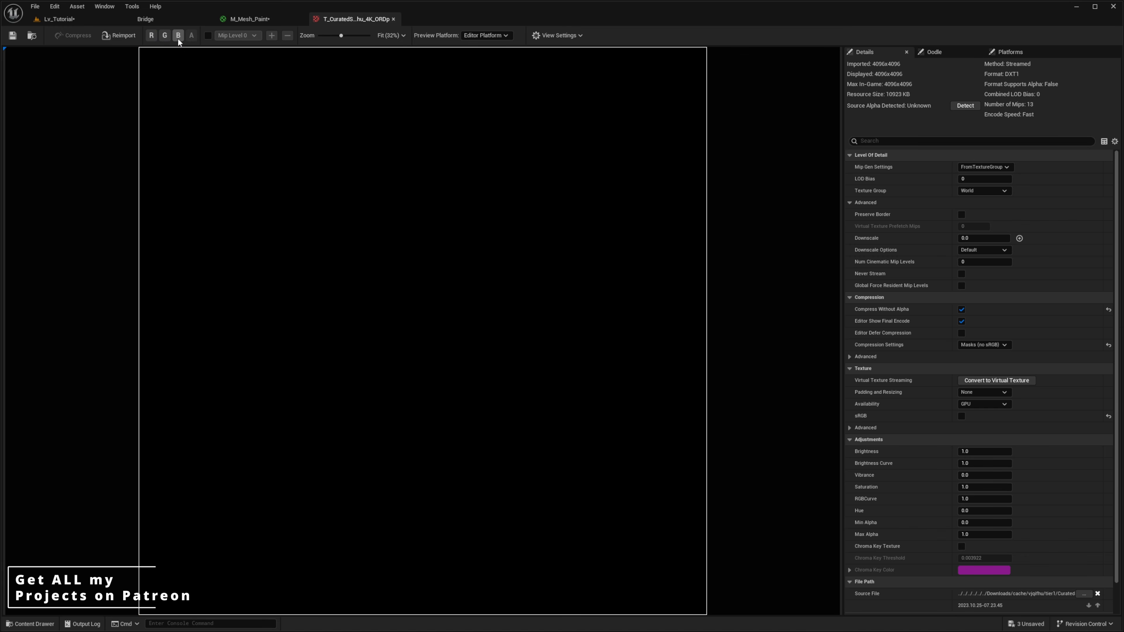
{"action": "left_click", "coordinate": [178, 39]}
{"action": "left_click", "coordinate": [165, 36]}
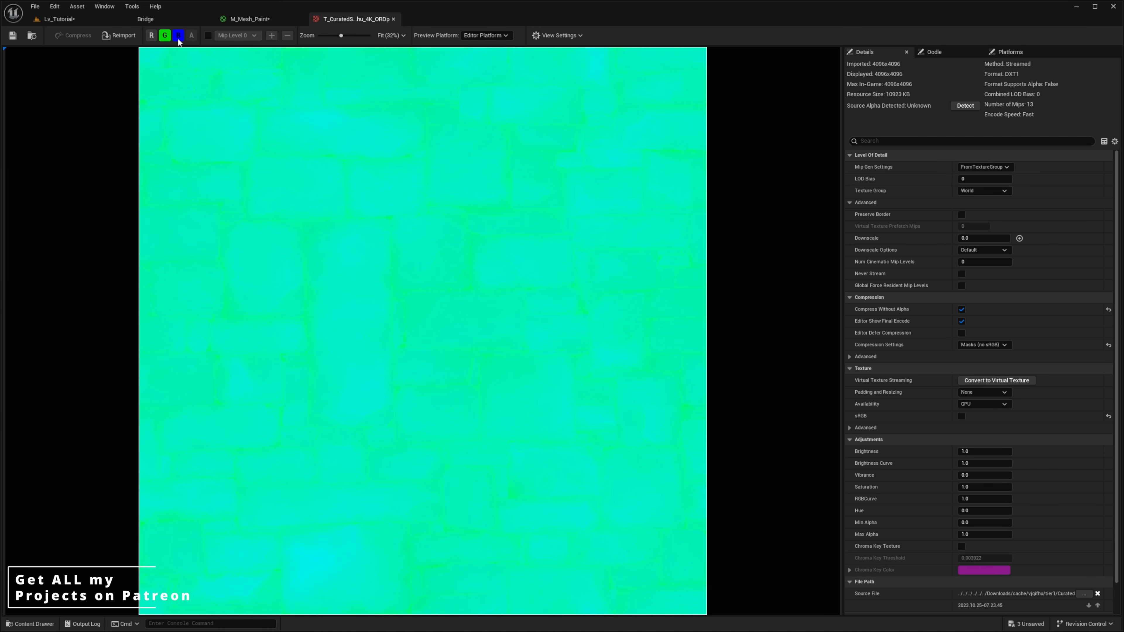
{"action": "left_click", "coordinate": [178, 38]}
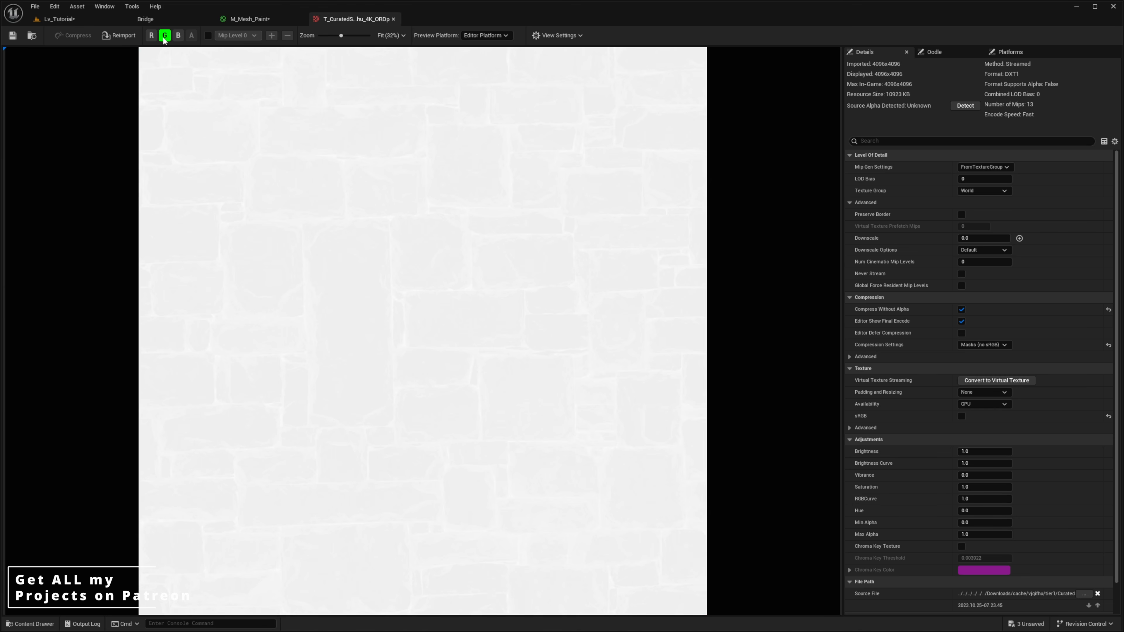
{"action": "left_click", "coordinate": [164, 38]}
{"action": "left_click", "coordinate": [151, 37]}
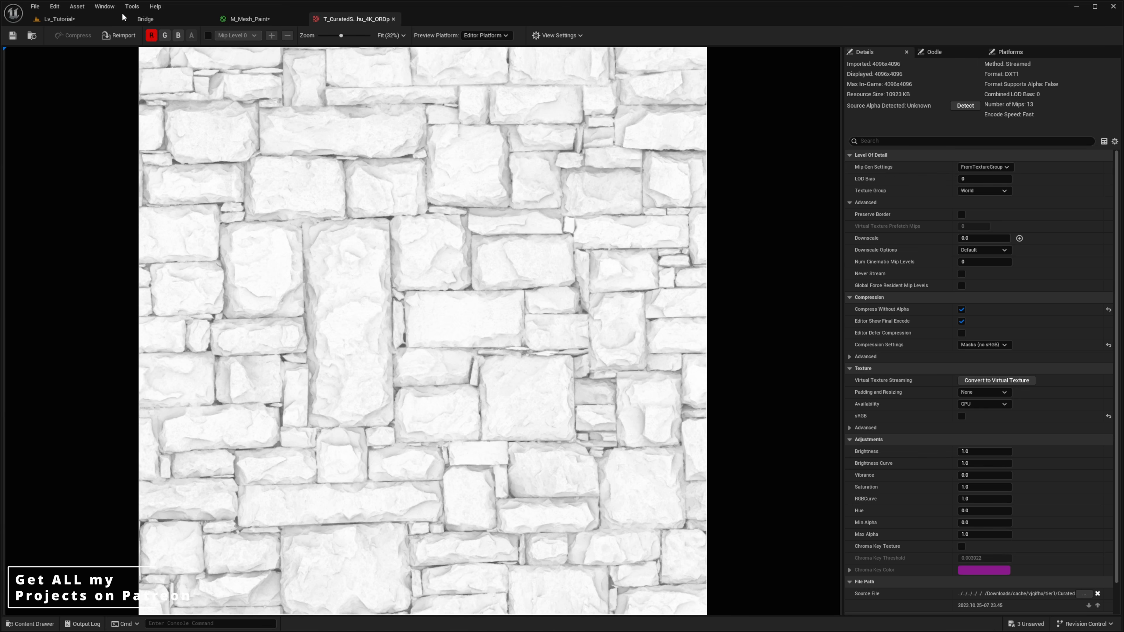
{"action": "left_click", "coordinate": [149, 37]}
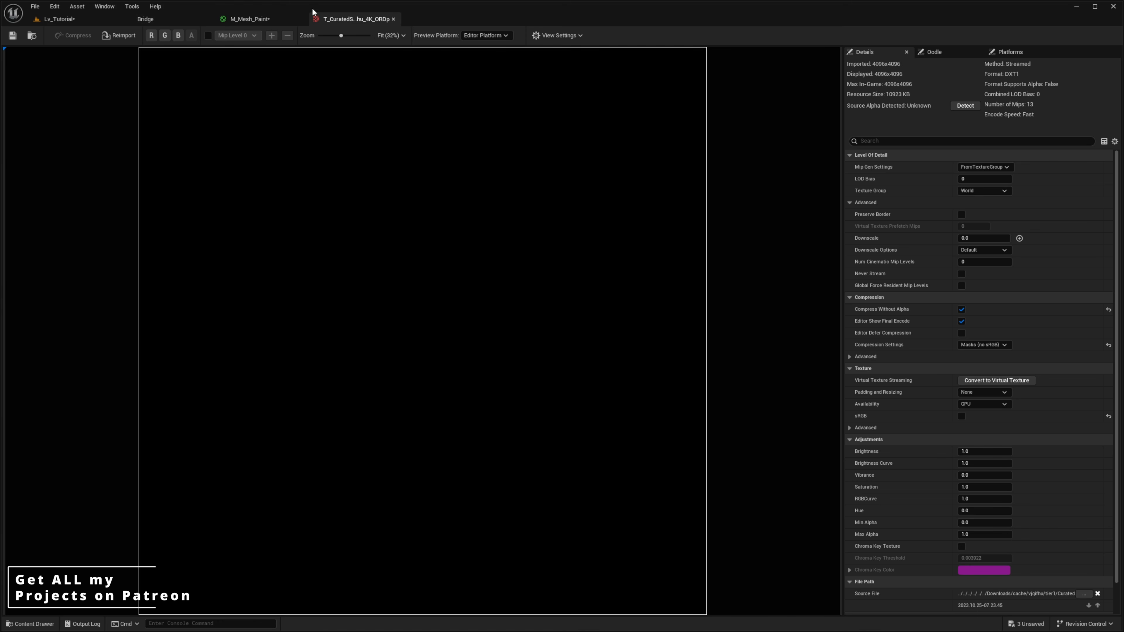
{"action": "left_click", "coordinate": [392, 19]}
Return the content browser to the Megascans Surfaces folder and bring up an empty area of the M_Mesh_Paint graph.
{"action": "left_click", "coordinate": [59, 19]}
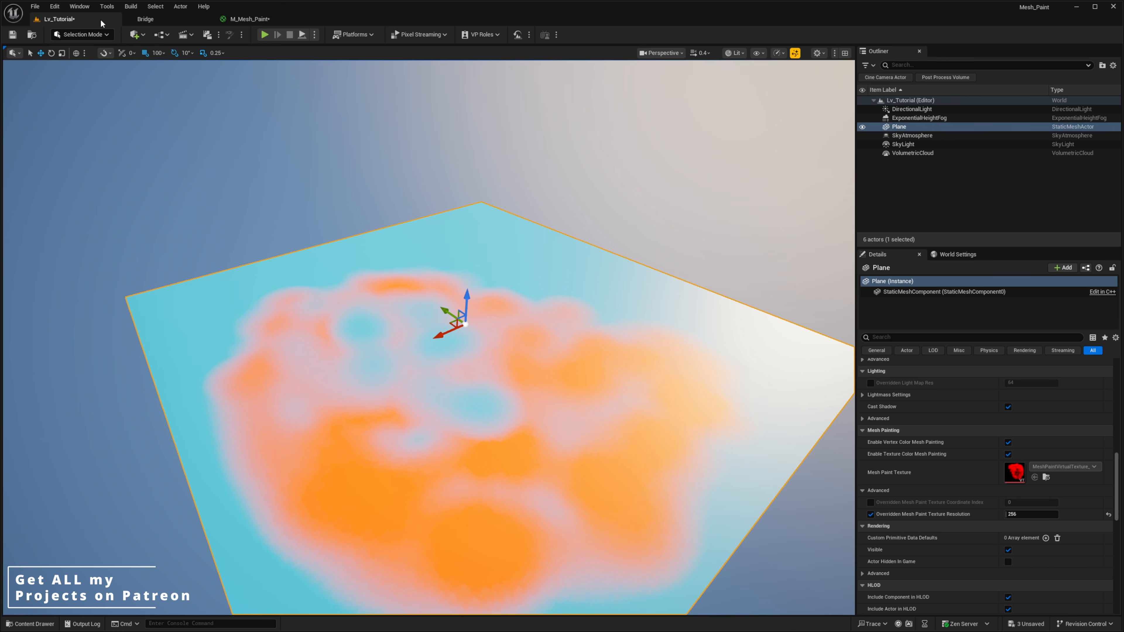
{"action": "key", "text": "ctrl+space"}
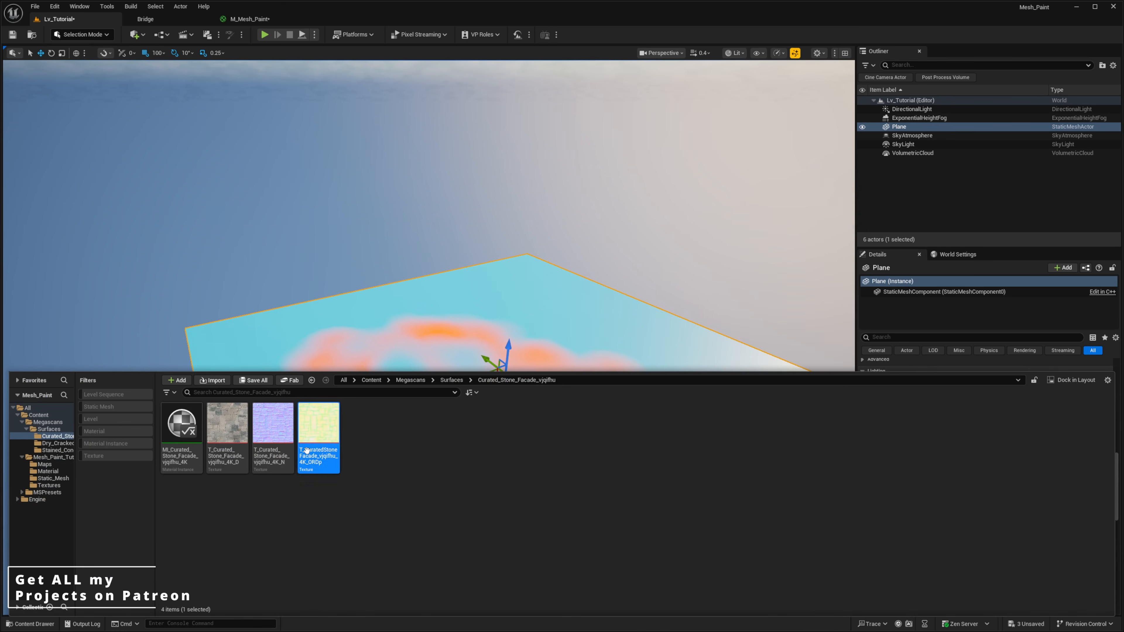
{"action": "left_click", "coordinate": [404, 380]}
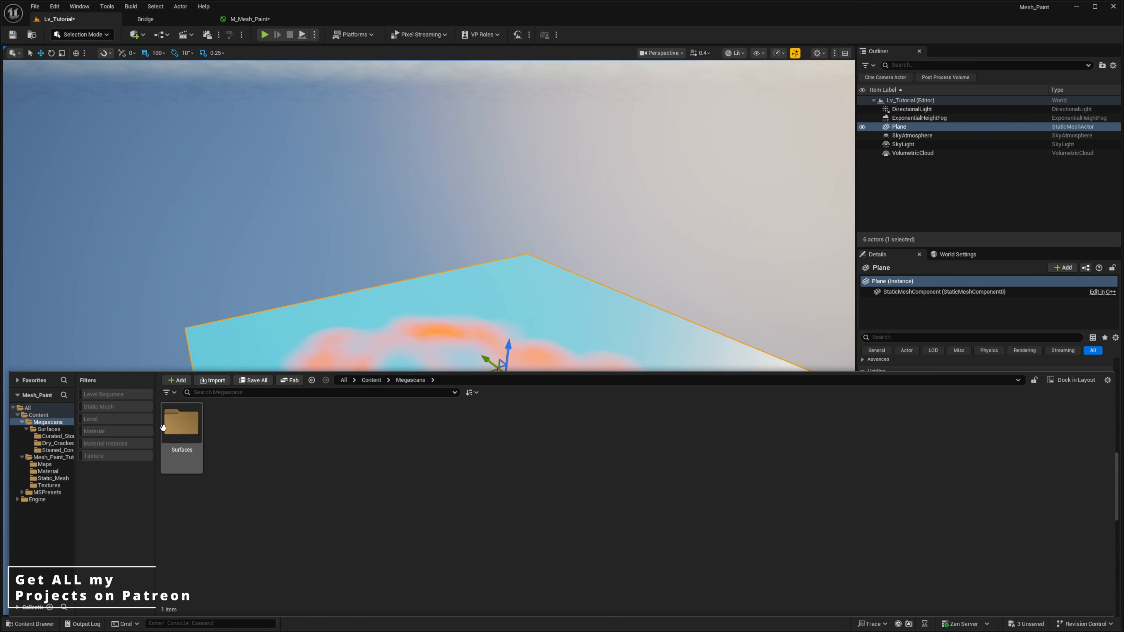
{"action": "double_click", "coordinate": [177, 436]}
{"action": "left_click", "coordinate": [145, 19]}
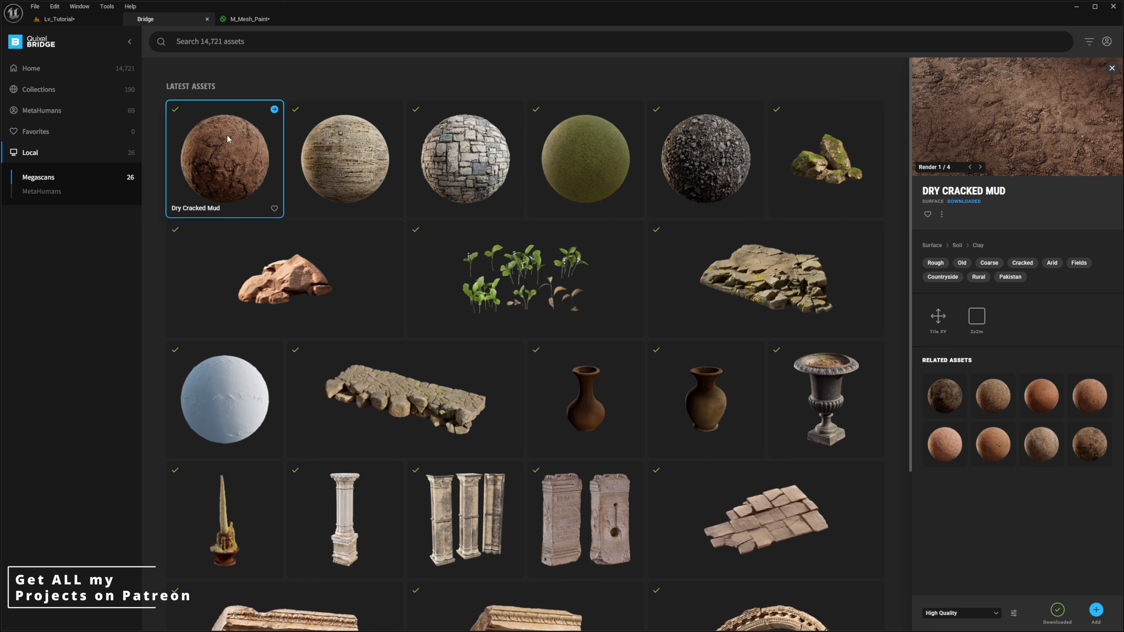
{"action": "left_click", "coordinate": [248, 23]}
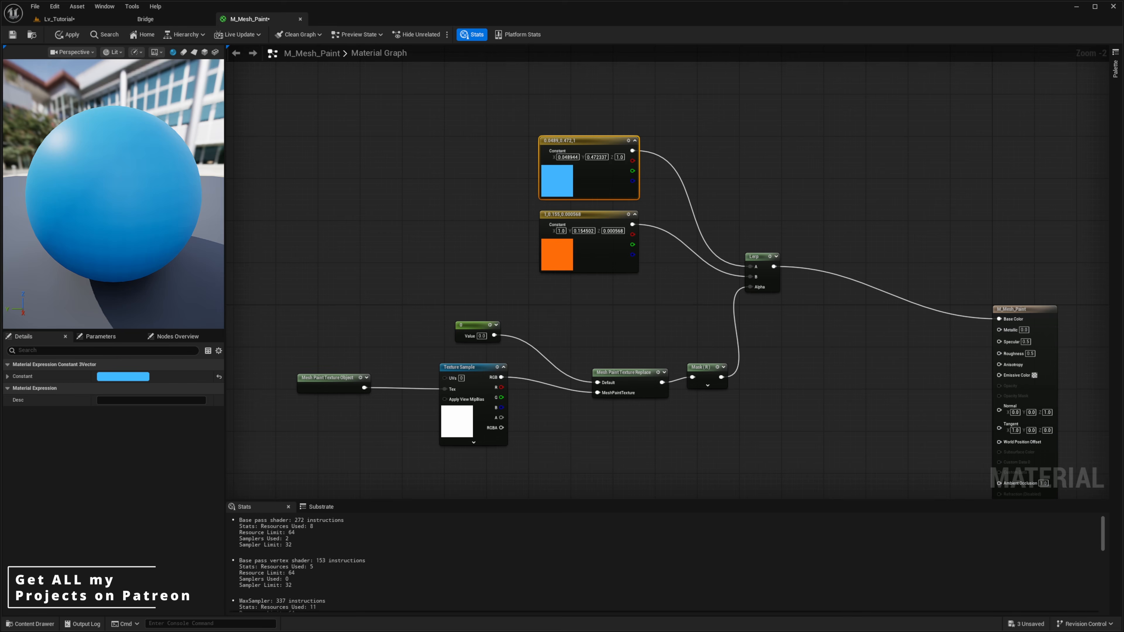
{"action": "left_click", "coordinate": [503, 216]}
{"action": "right_click_drag", "start_coordinate": [598, 297], "coordinate": [651, 225]}
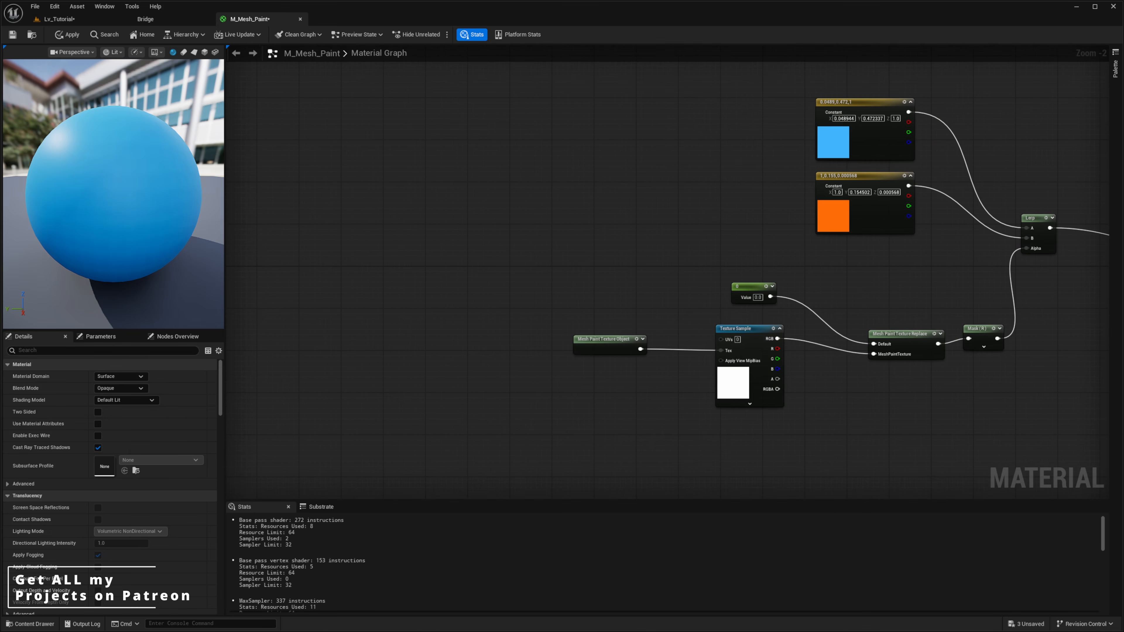
{"action": "right_click_drag", "start_coordinate": [681, 327], "coordinate": [927, 48]}
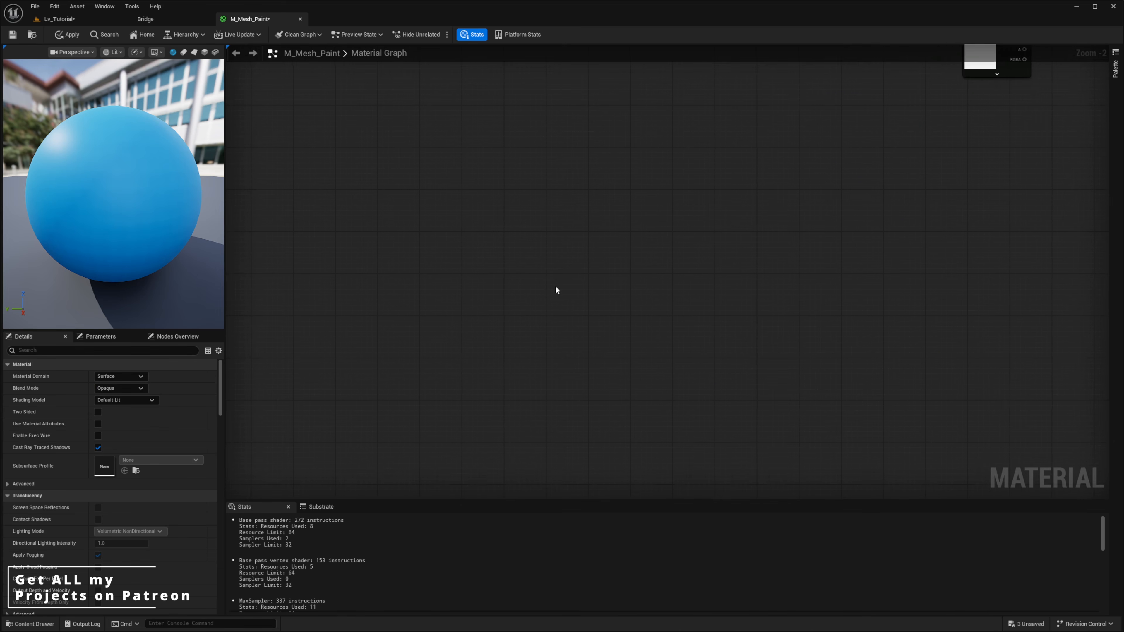
{"action": "right_click_drag", "start_coordinate": [557, 289], "coordinate": [637, 201]}
{"action": "key", "text": "ctrl+space"}
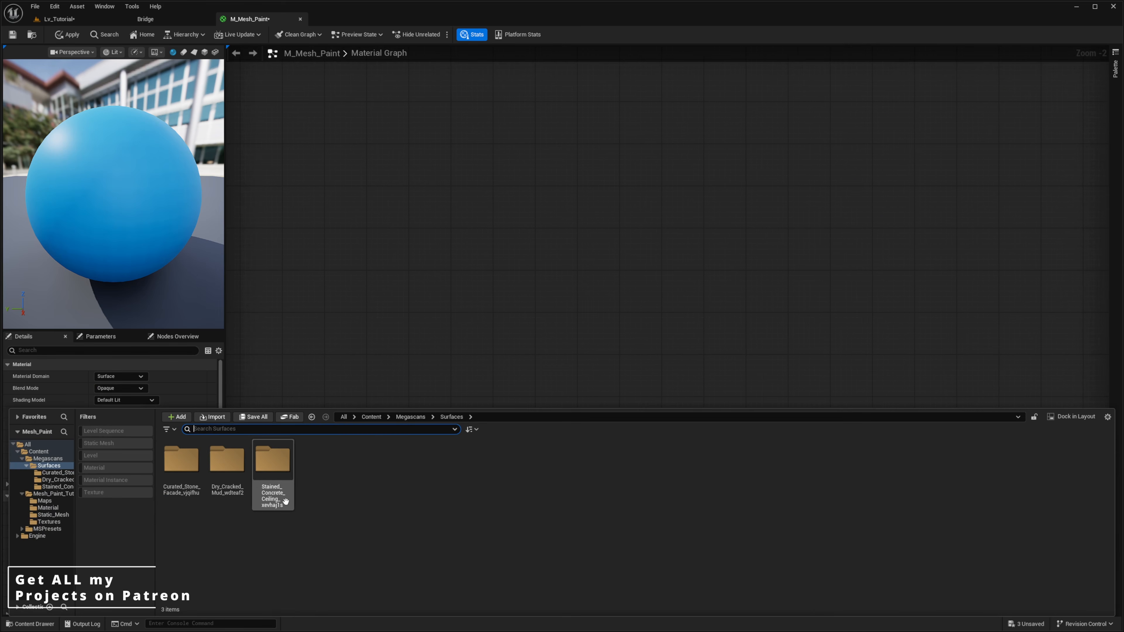
{"action": "double_click", "coordinate": [270, 487]}
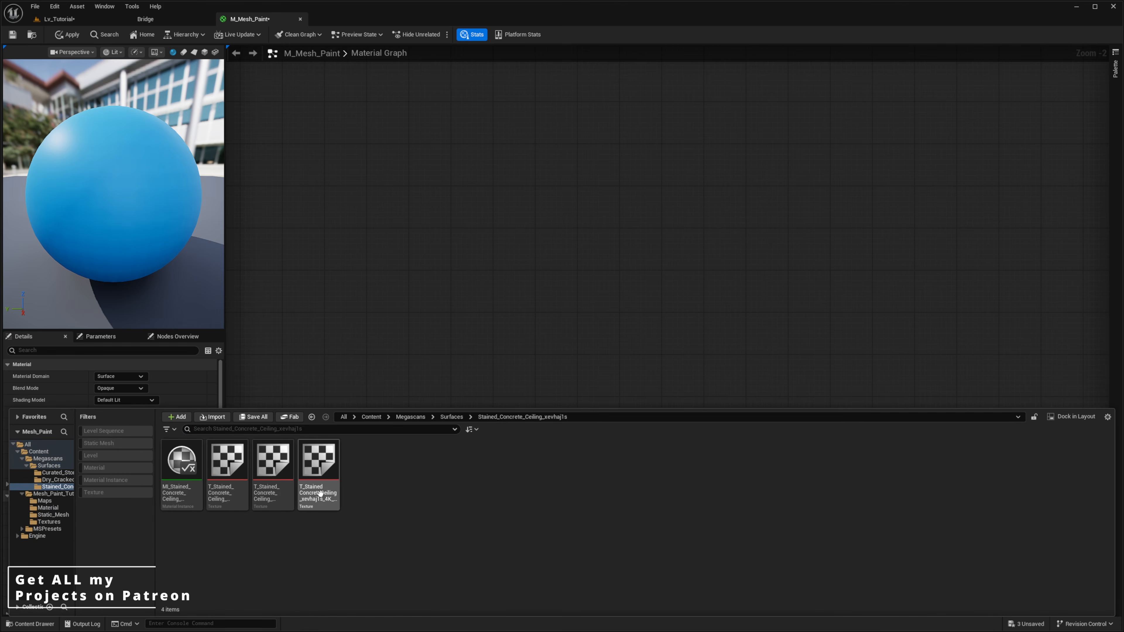
{"action": "left_click", "coordinate": [234, 487]}
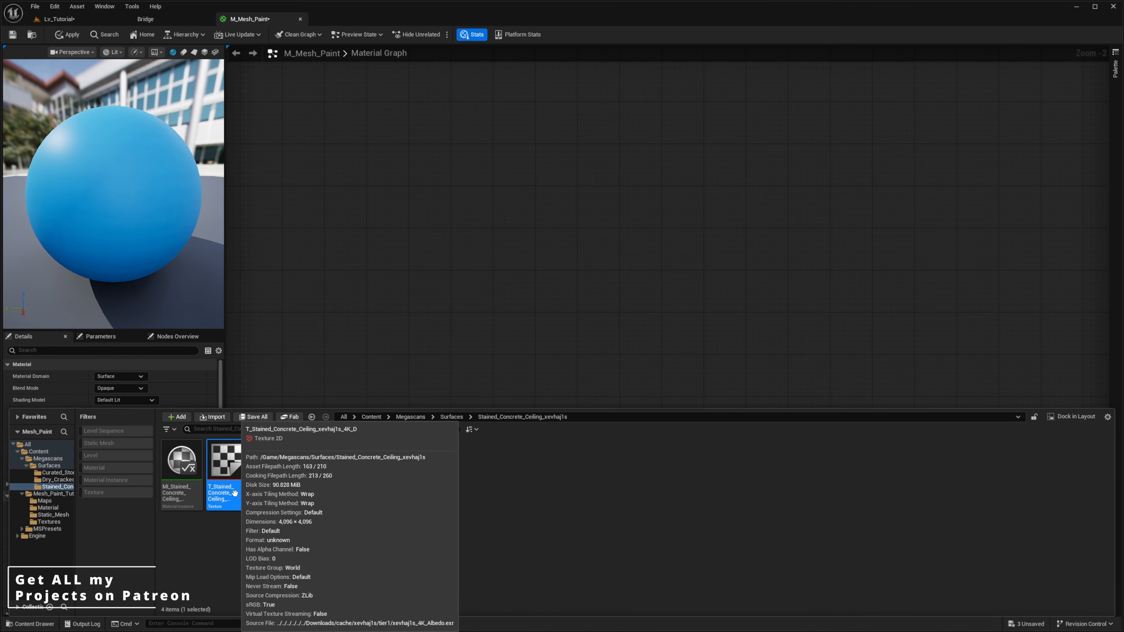
{"action": "left_click_drag", "start_coordinate": [247, 477], "coordinate": [420, 205]}
{"action": "scroll", "coordinate": [407, 207], "scroll_direction": "up", "scroll_amount": 2}
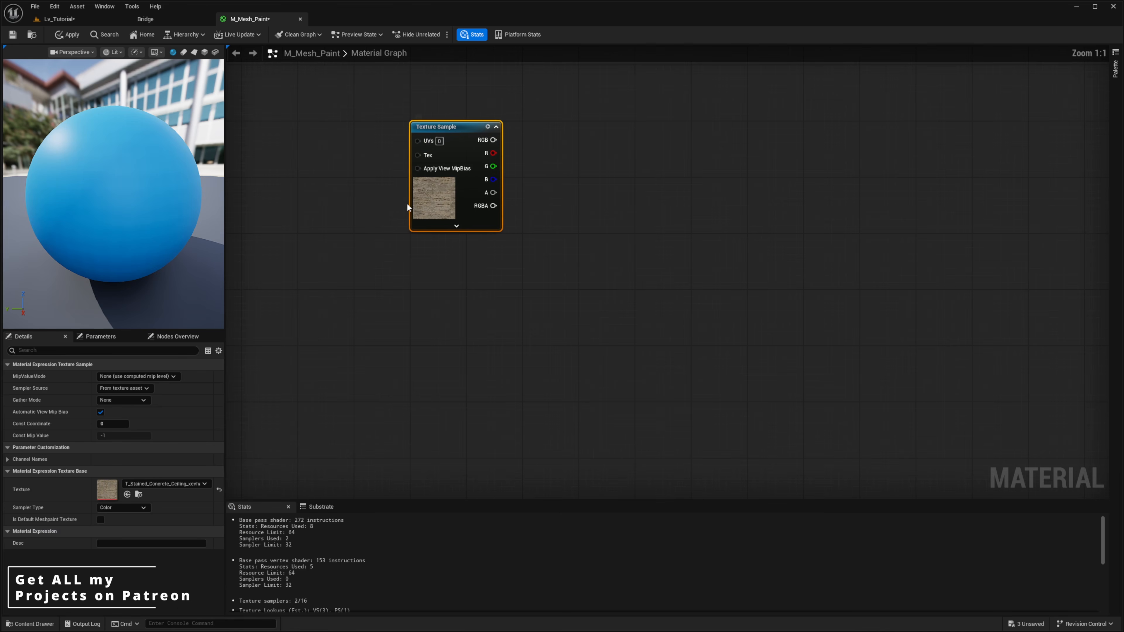
{"action": "key", "text": "Delete"}
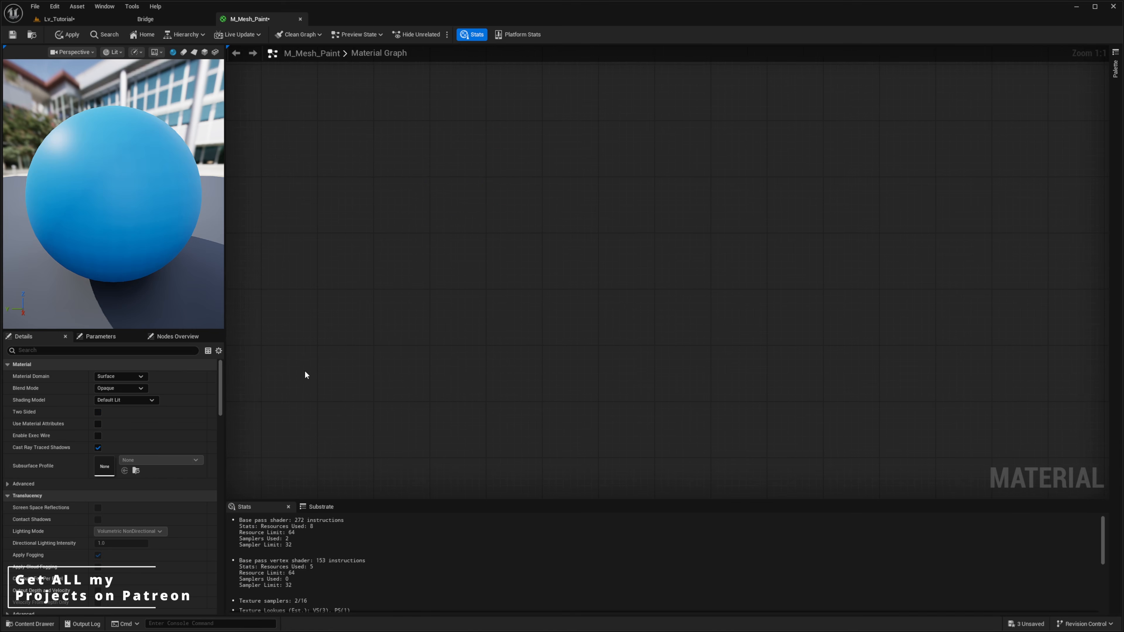
Add the Curated_Stone_Facade 4K_D texture to the graph's empty area as a Texture Sample and collapse its extra options.
{"action": "key", "text": "ctrl+space"}
{"action": "left_click", "coordinate": [451, 417]}
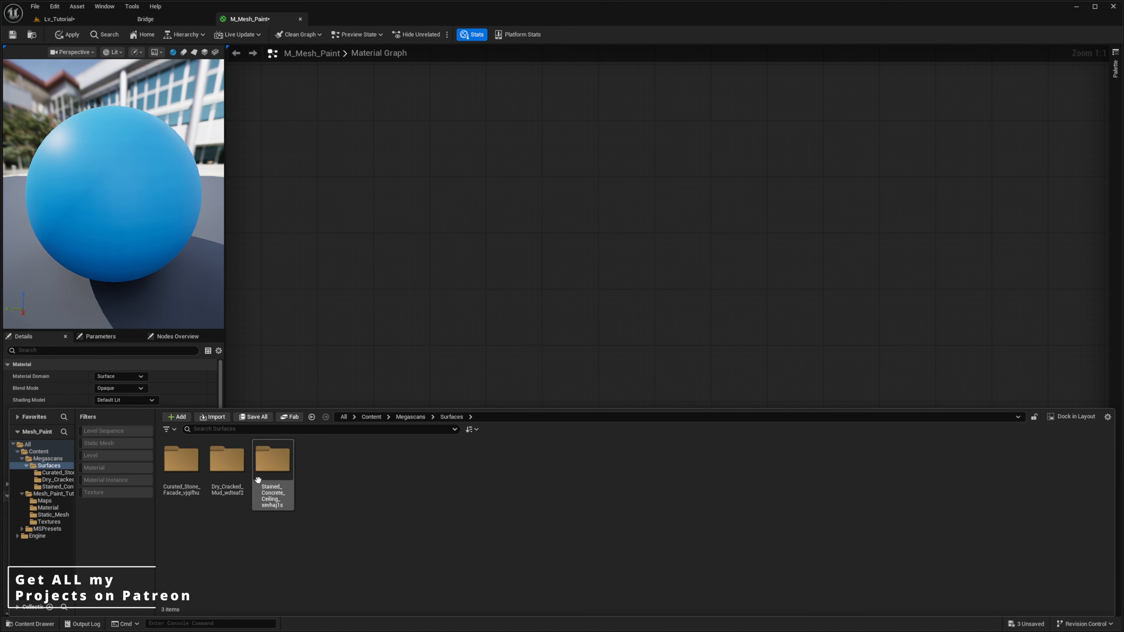
{"action": "double_click", "coordinate": [193, 472]}
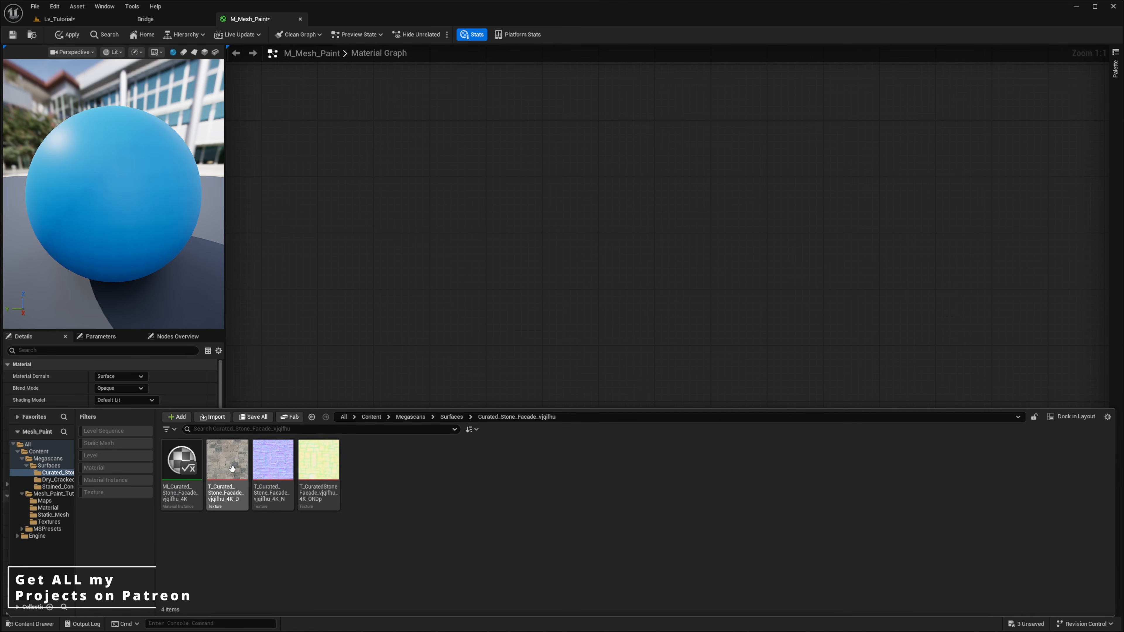
{"action": "left_click_drag", "start_coordinate": [232, 468], "coordinate": [414, 170]}
{"action": "left_click", "coordinate": [464, 264]}
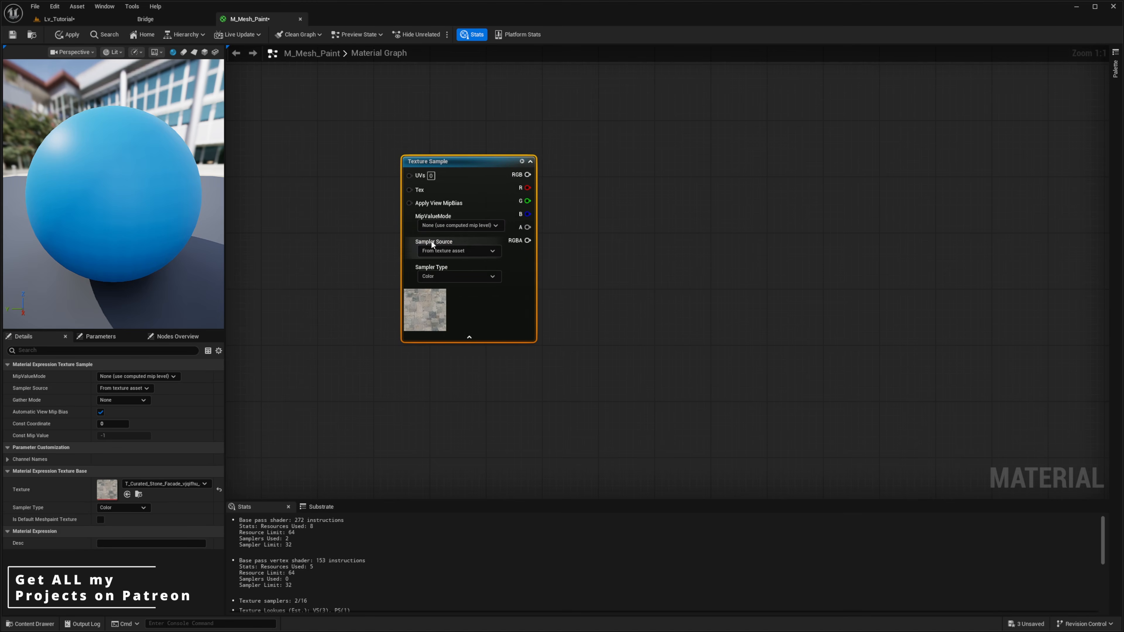
{"action": "left_click", "coordinate": [462, 340]}
Add the Curated Stone Facade 4K_N and 4K_ORDp textures as Texture Samples below the D texture sample.
{"action": "right_click_drag", "start_coordinate": [421, 275], "coordinate": [481, 247]}
{"action": "key", "text": "ctrl+space"}
{"action": "left_click_drag", "start_coordinate": [262, 469], "coordinate": [461, 277]}
{"action": "right_click_drag", "start_coordinate": [419, 399], "coordinate": [417, 330]}
{"action": "key", "text": "ctrl+space"}
{"action": "left_click_drag", "start_coordinate": [322, 480], "coordinate": [445, 348]}
{"action": "right_click_drag", "start_coordinate": [503, 340], "coordinate": [483, 319]}
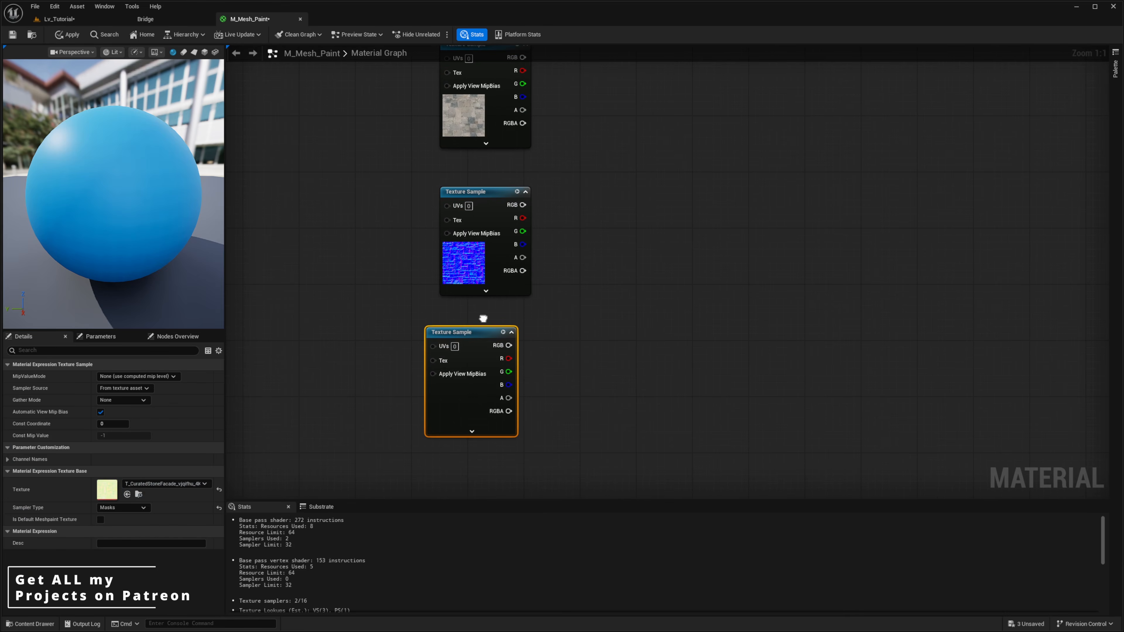
Align the D, N and ORDp Texture Samples in an evenly spaced vertical column.
{"action": "left_click_drag", "start_coordinate": [446, 416], "coordinate": [461, 416]}
{"action": "left_click", "coordinate": [472, 272]}
{"action": "scroll", "coordinate": [567, 268], "scroll_direction": "down", "scroll_amount": 1}
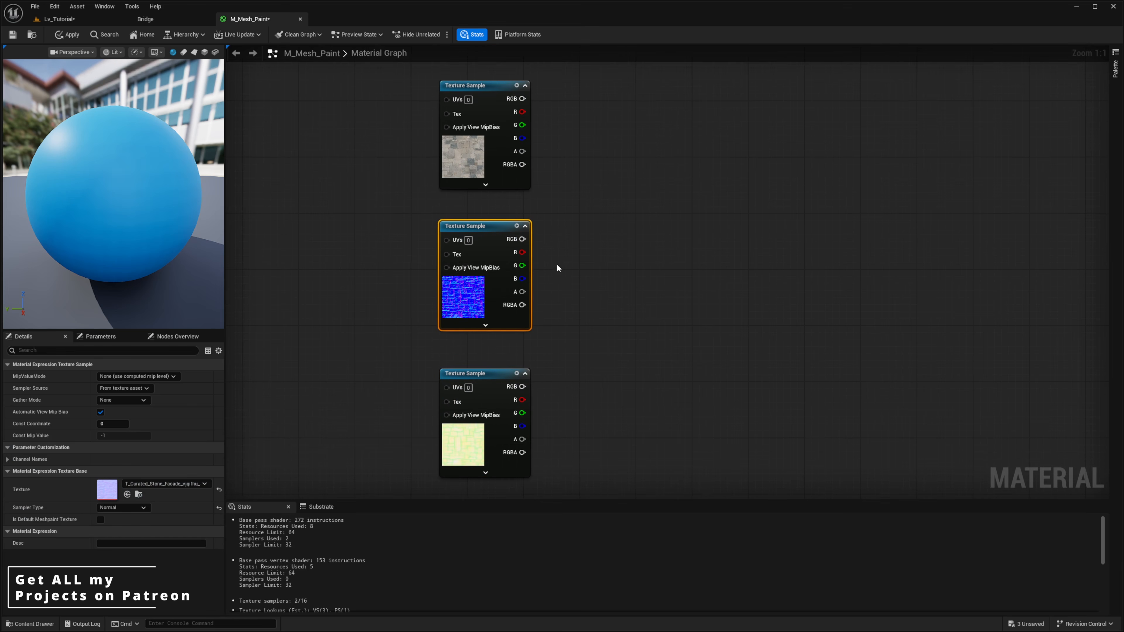
{"action": "key", "text": "ctrl+a"}
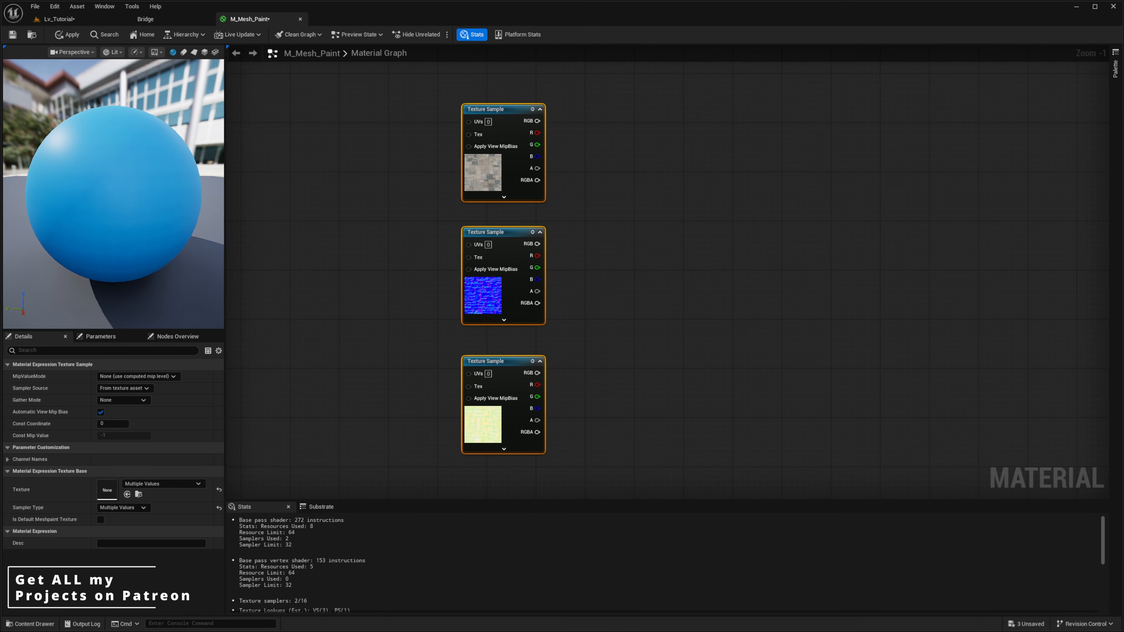
{"action": "right_click_drag", "start_coordinate": [399, 252], "coordinate": [496, 294]}
{"action": "left_click", "coordinate": [396, 226]}
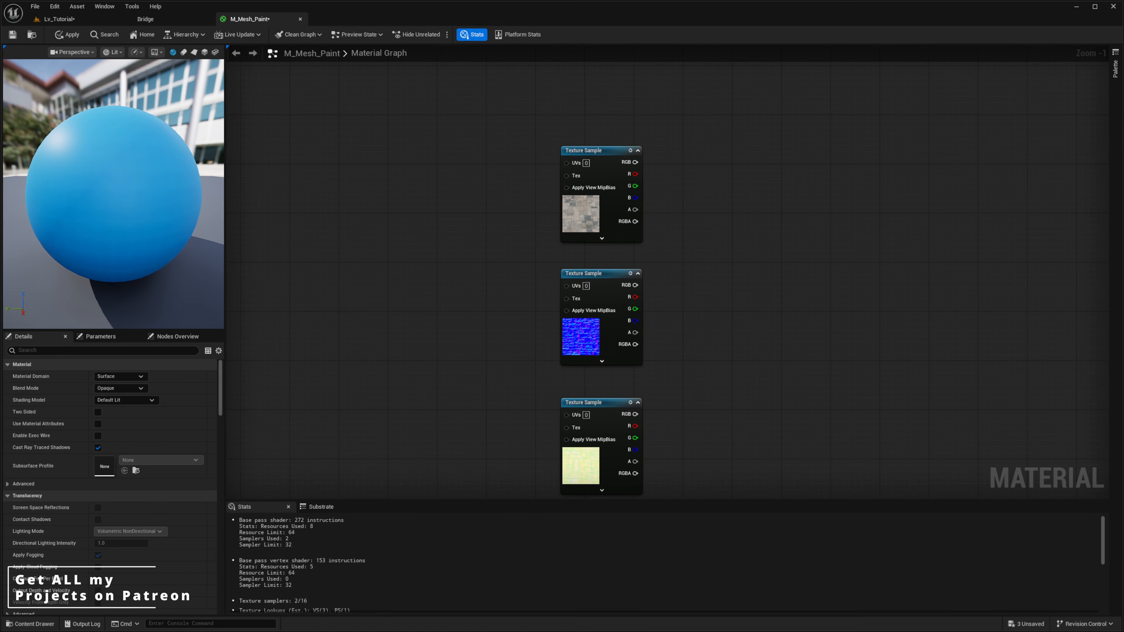
Add a Texture Coordinate node in the empty area beside the three Curated Stone Facade Texture Samples.
{"action": "right_click_drag", "start_coordinate": [373, 196], "coordinate": [323, 179]}
{"action": "type", "text": "textu"}
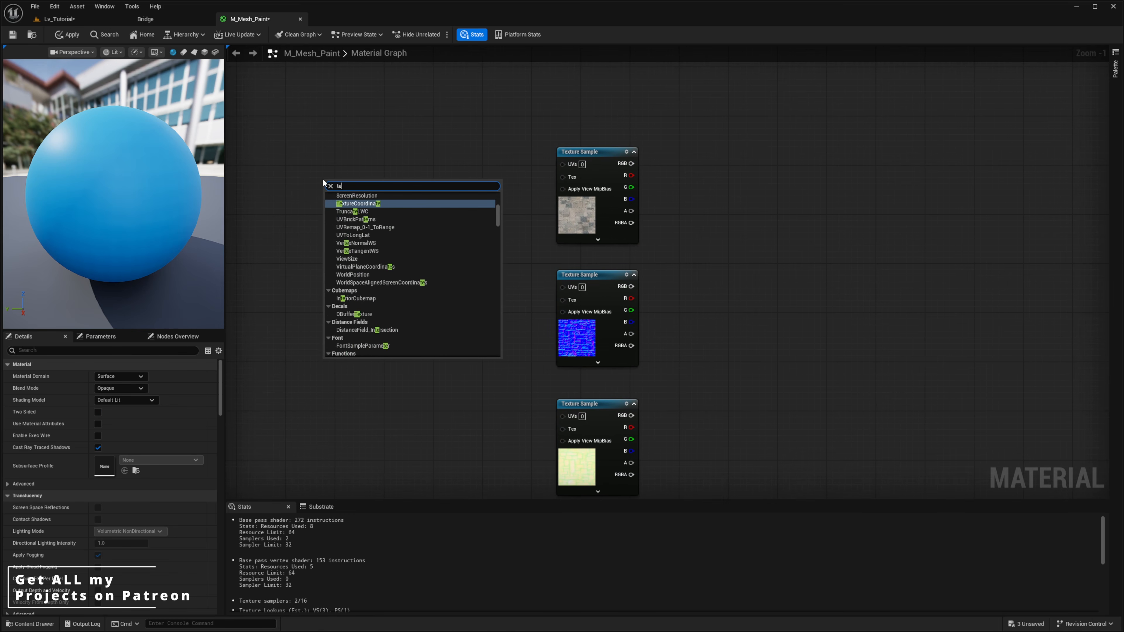
{"action": "key", "text": "BackSpace"}
{"action": "key", "text": "BackSpace"}
{"action": "key", "text": "BackSpace"}
{"action": "key", "text": "BackSpace"}
{"action": "key", "text": "BackSpace"}
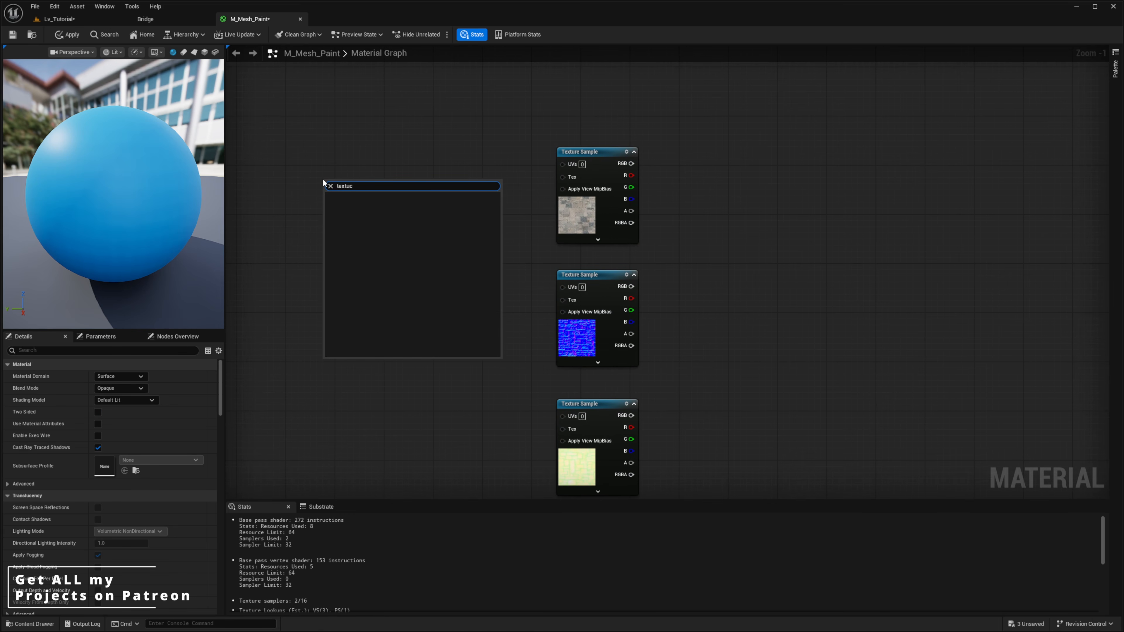
{"action": "type", "text": "coor"}
{"action": "key", "text": "Return"}
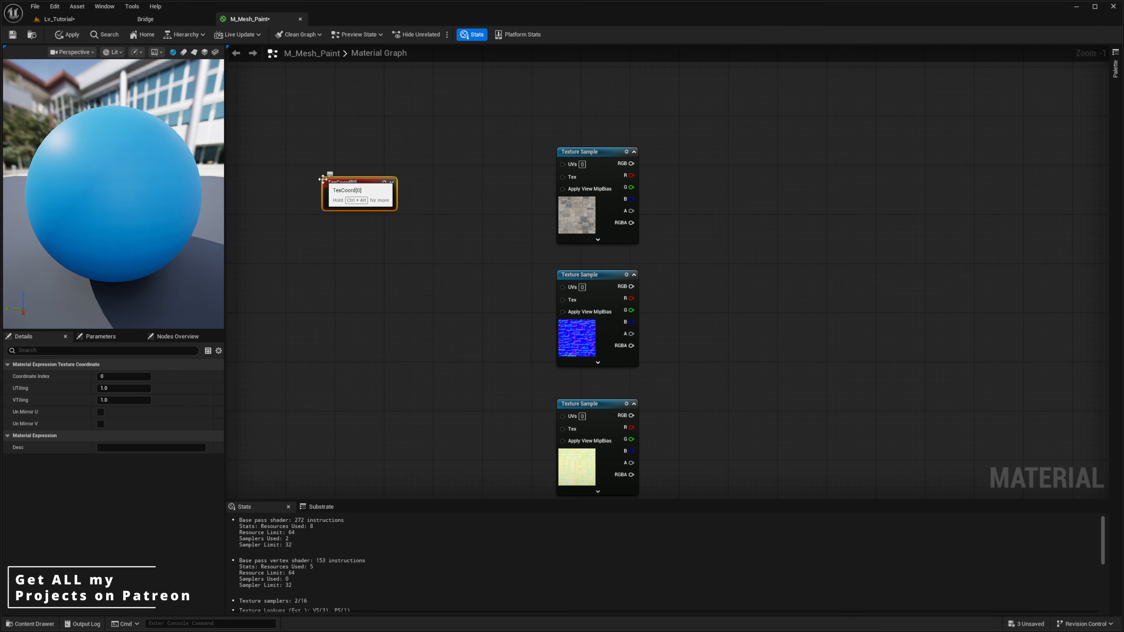
{"action": "left_click_drag", "start_coordinate": [389, 195], "coordinate": [441, 201]}
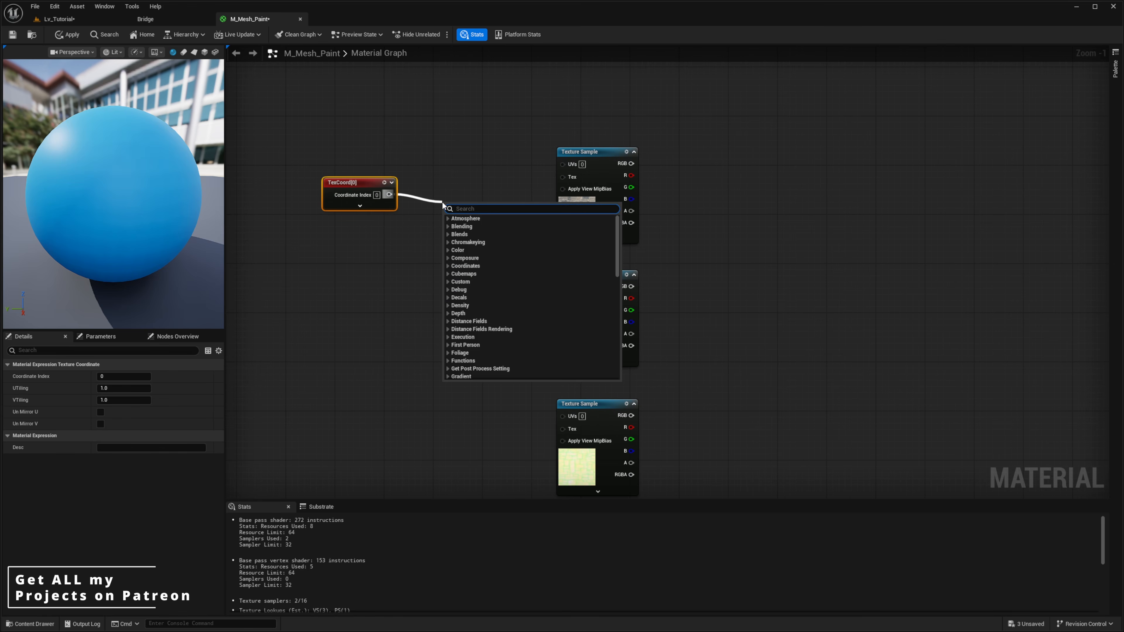
{"action": "type", "text": "mul"}
{"action": "key", "text": "Return"}
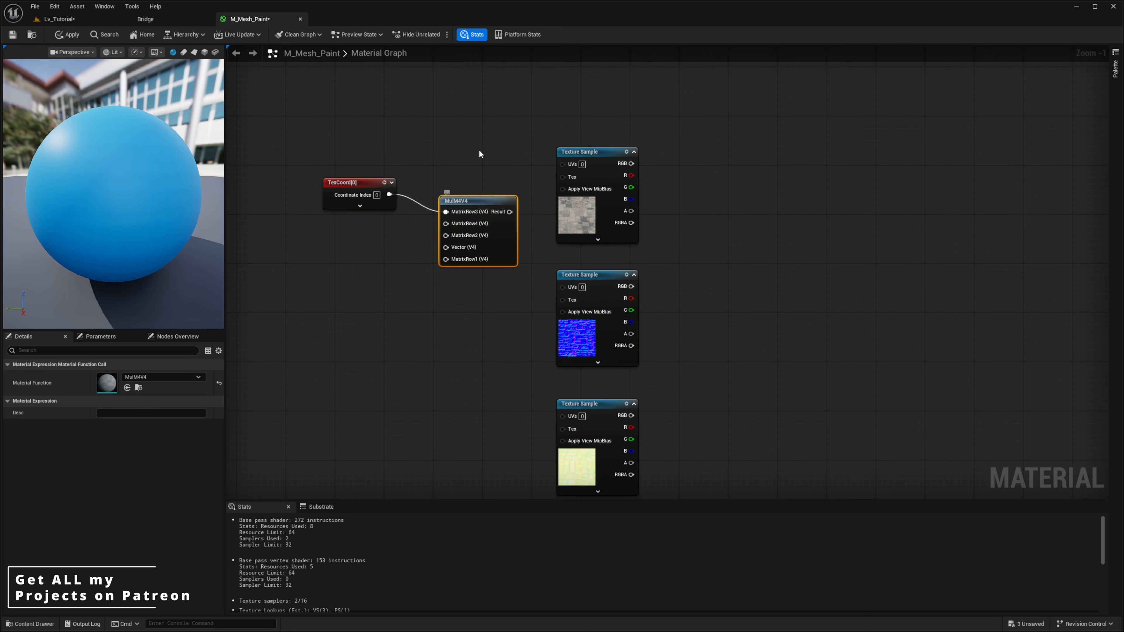
{"action": "key", "text": "Delete"}
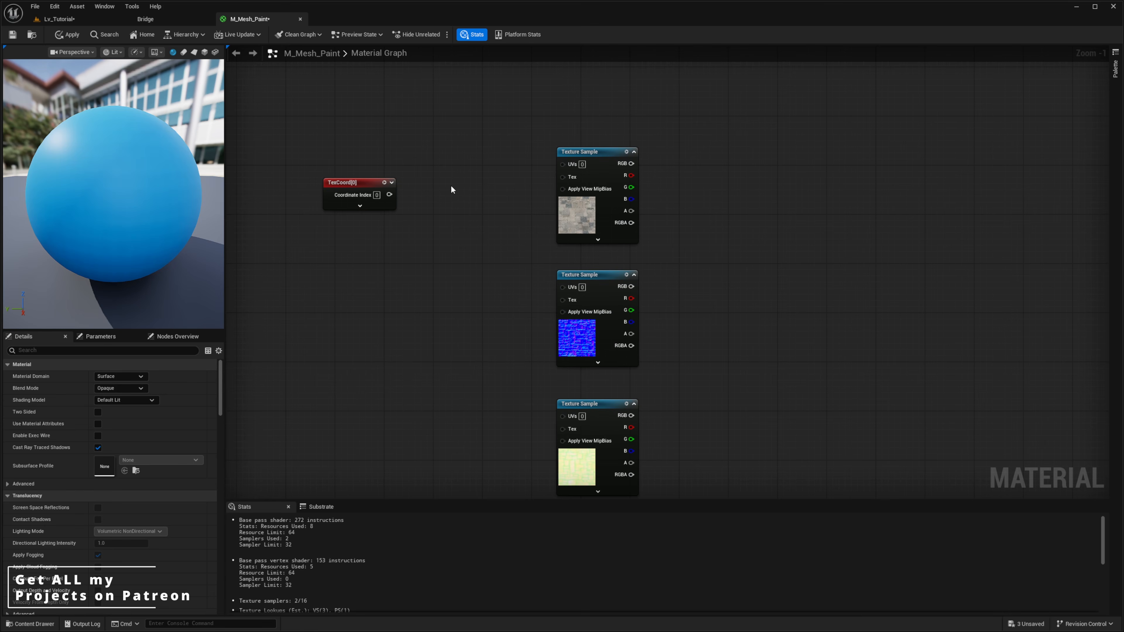
Multiply the texture coordinate by a new scalar parameter UV_Tile with default value 1 and feed the result into the D sample's UVs.
{"action": "left_click", "coordinate": [451, 185]}
{"action": "left_click_drag", "start_coordinate": [389, 195], "coordinate": [460, 209]}
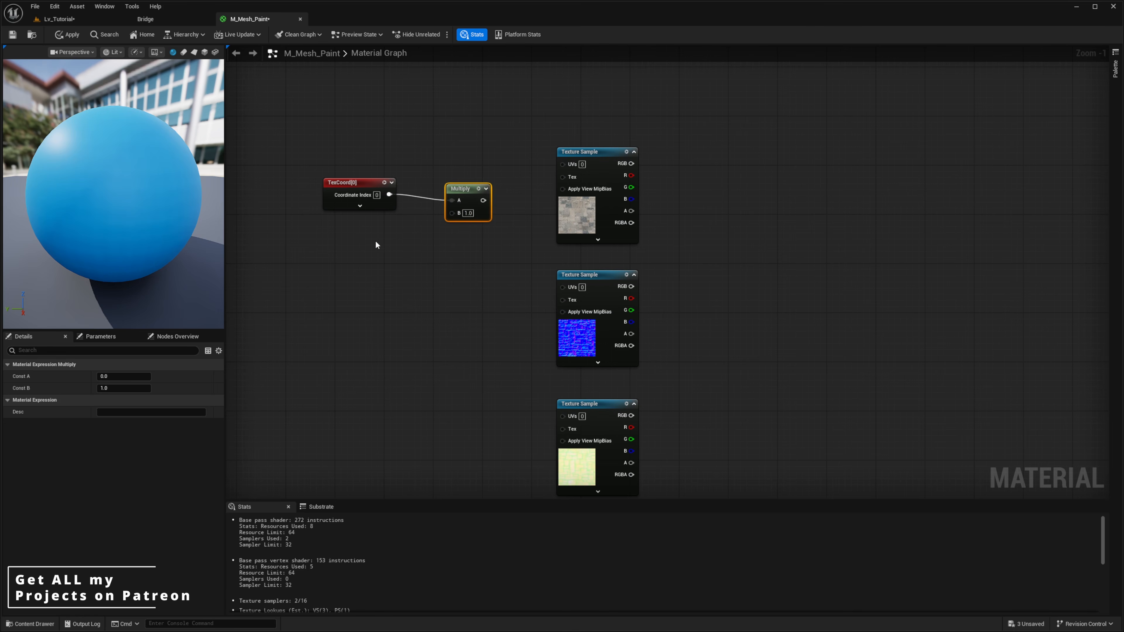
{"action": "left_click", "coordinate": [341, 239]}
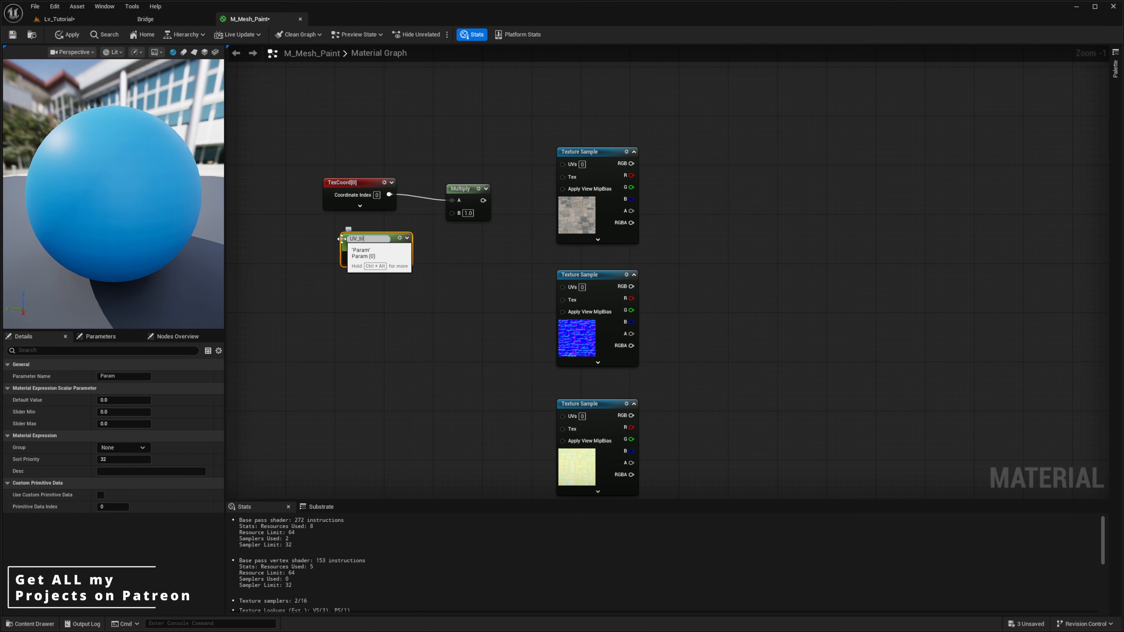
{"action": "type", "text": "UV_Tile"}
{"action": "key", "text": "Return"}
{"action": "left_click_drag", "start_coordinate": [386, 256], "coordinate": [562, 164]}
{"action": "type", "text": "1"}
{"action": "left_click", "coordinate": [406, 283]}
Connect the Multiply output to the UVs of the normal and ORDp Texture Samples as well.
{"action": "left_click_drag", "start_coordinate": [482, 200], "coordinate": [561, 286]}
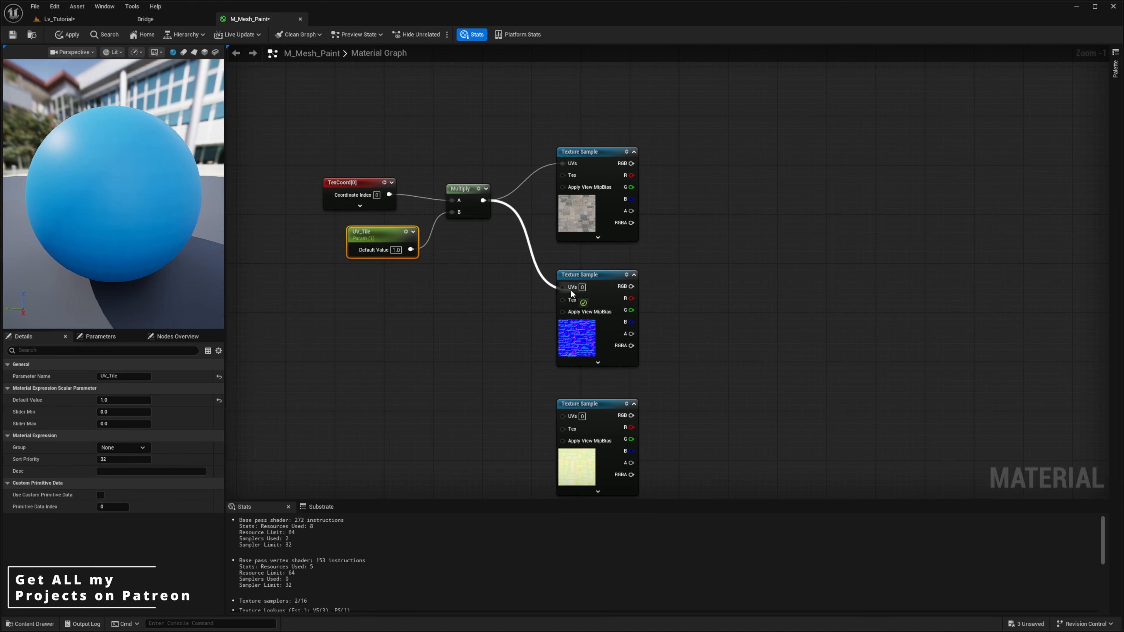
{"action": "right_click_drag", "start_coordinate": [575, 292], "coordinate": [556, 230]}
{"action": "left_click_drag", "start_coordinate": [462, 138], "coordinate": [543, 353]}
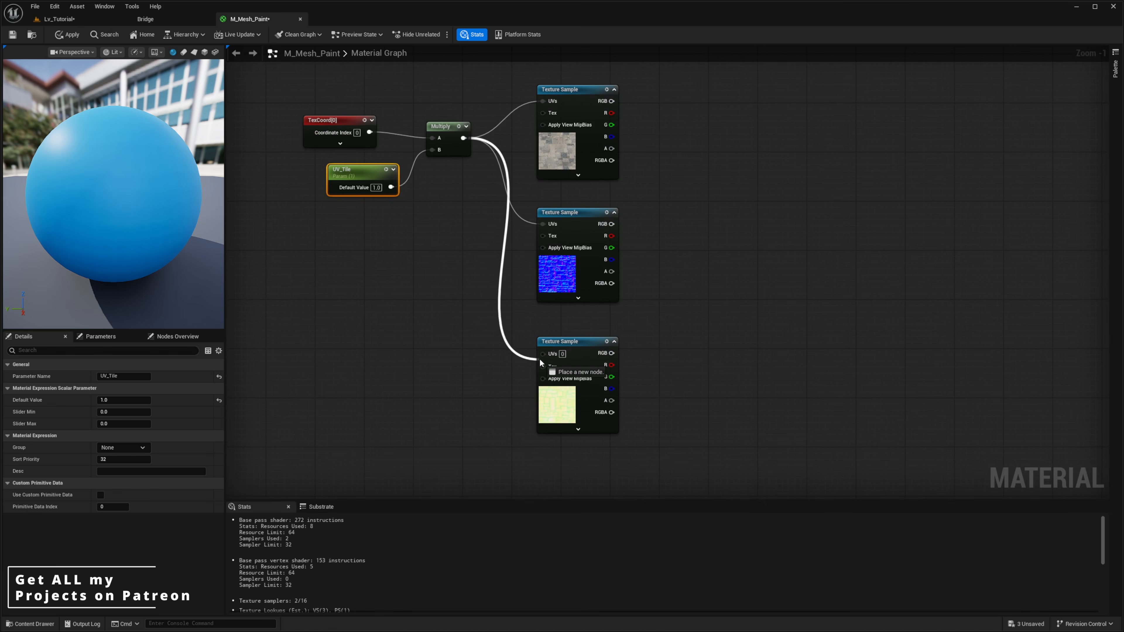
Tidy the tiling nodes and straighten the connections from TexCoord through Multiply to the D Texture Sample.
{"action": "left_click_drag", "start_coordinate": [472, 96], "coordinate": [308, 232]}
{"action": "right_click_drag", "start_coordinate": [556, 207], "coordinate": [587, 251]}
{"action": "left_click_drag", "start_coordinate": [766, 165], "coordinate": [573, 446]}
{"action": "left_click_drag", "start_coordinate": [535, 122], "coordinate": [367, 230]}
{"action": "left_click_drag", "start_coordinate": [773, 98], "coordinate": [348, 180]}
{"action": "left_click", "coordinate": [282, 256]}
{"action": "left_click_drag", "start_coordinate": [652, 102], "coordinate": [375, 180]}
{"action": "key", "text": "q"}
{"action": "left_click", "coordinate": [787, 199]}
Move the normal Texture Sample down to leave a gap below the D Texture Sample.
{"action": "right_click_drag", "start_coordinate": [727, 222], "coordinate": [638, 221]}
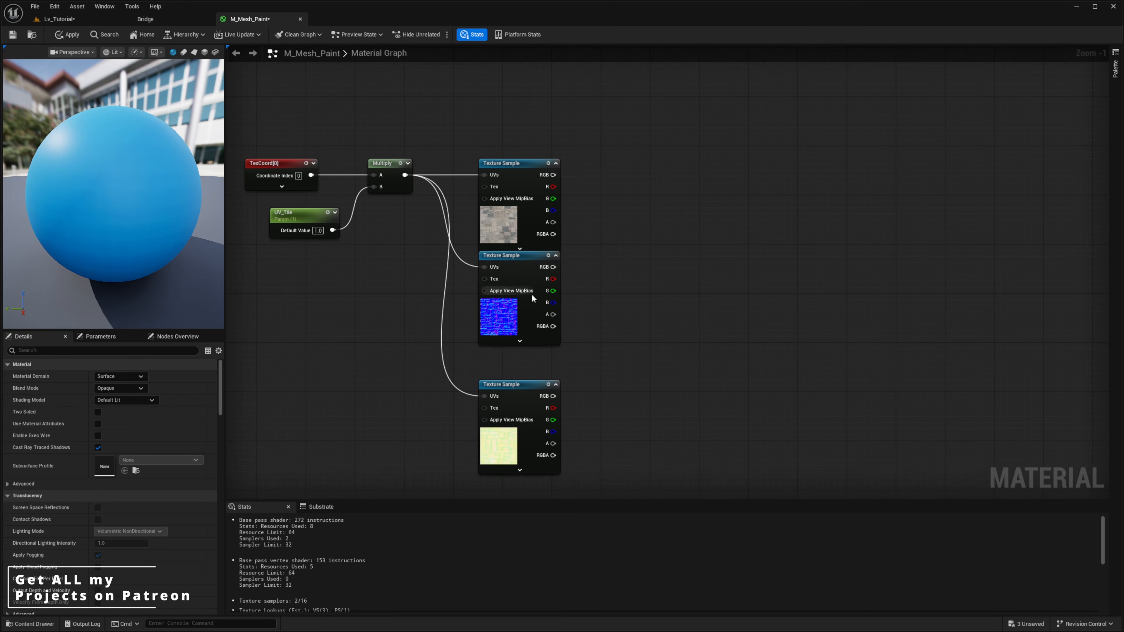
{"action": "left_click_drag", "start_coordinate": [525, 309], "coordinate": [526, 334]}
{"action": "left_click", "coordinate": [629, 296]}
{"action": "left_click", "coordinate": [527, 239]}
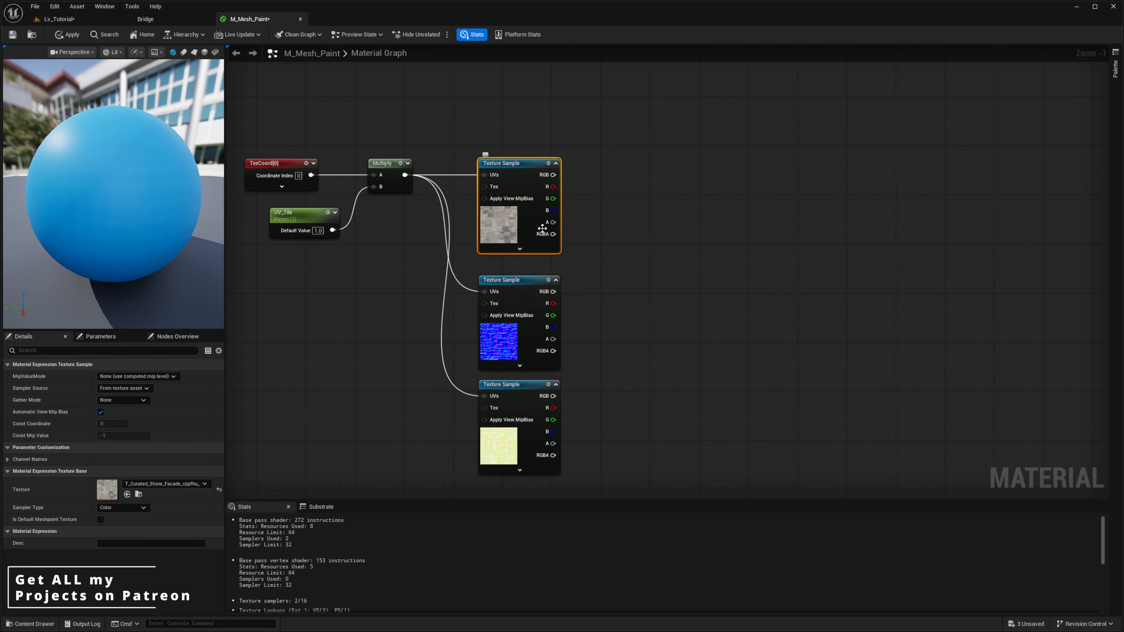
{"action": "left_click", "coordinate": [588, 217]}
Add a Named Reroute called Concrete_Base on the D Texture Sample's RGB output and line it up with that output.
{"action": "right_click_drag", "start_coordinate": [589, 216], "coordinate": [587, 240]}
{"action": "scroll", "coordinate": [577, 211], "scroll_direction": "up", "scroll_amount": 1}
{"action": "left_click_drag", "start_coordinate": [532, 200], "coordinate": [650, 196]}
{"action": "type", "text": "named"}
{"action": "key", "text": "Return"}
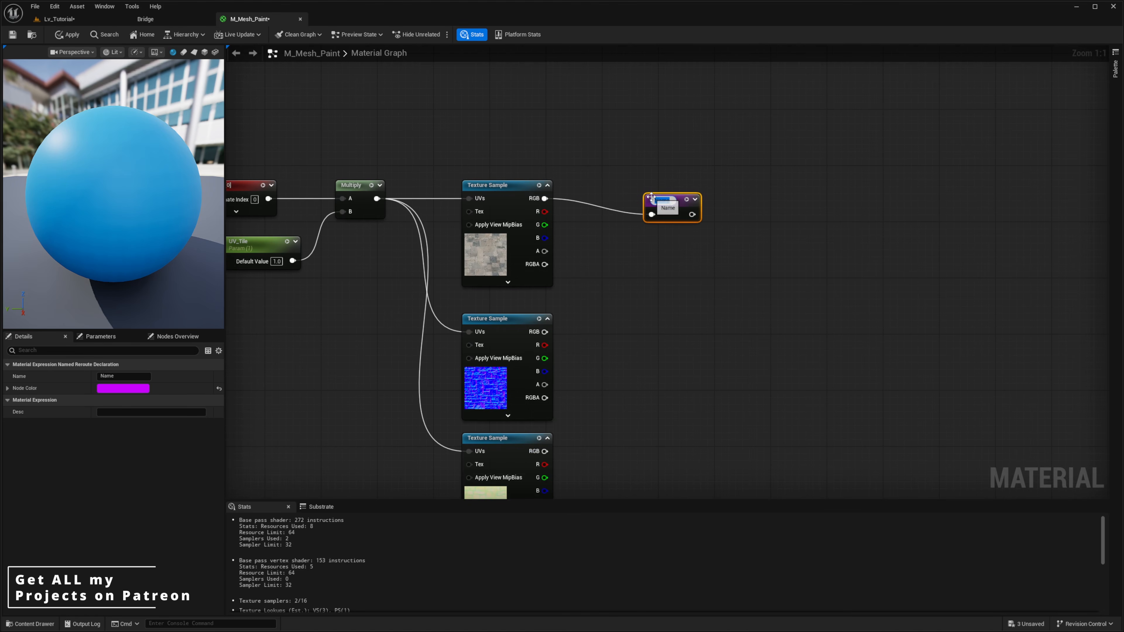
{"action": "type", "text": "Conc"}
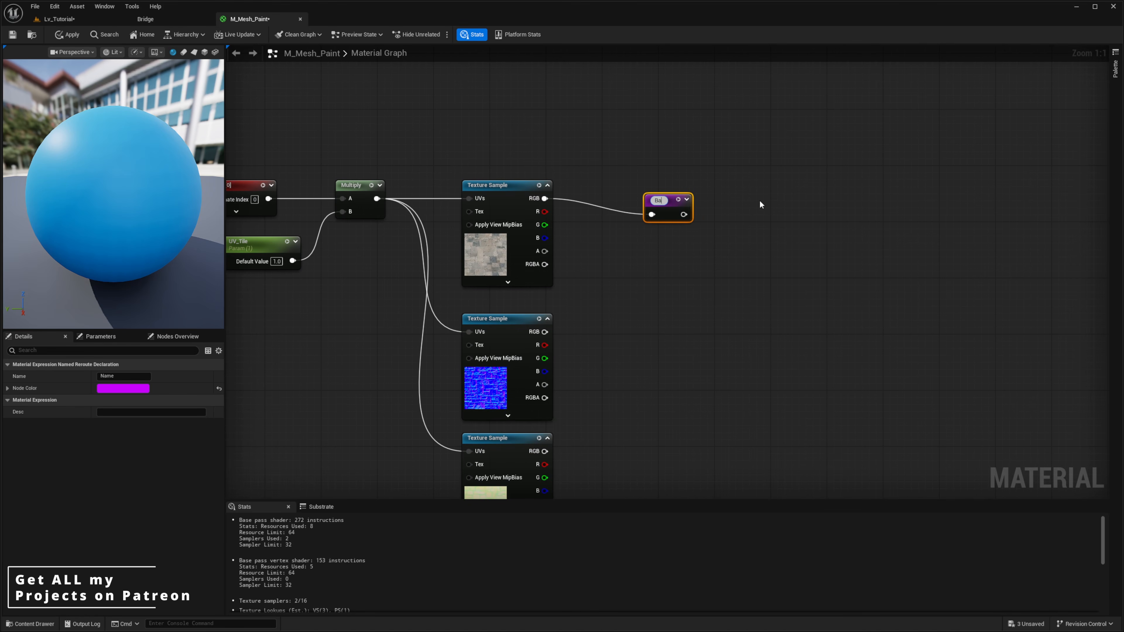
{"action": "type", "text": "rete_Base"}
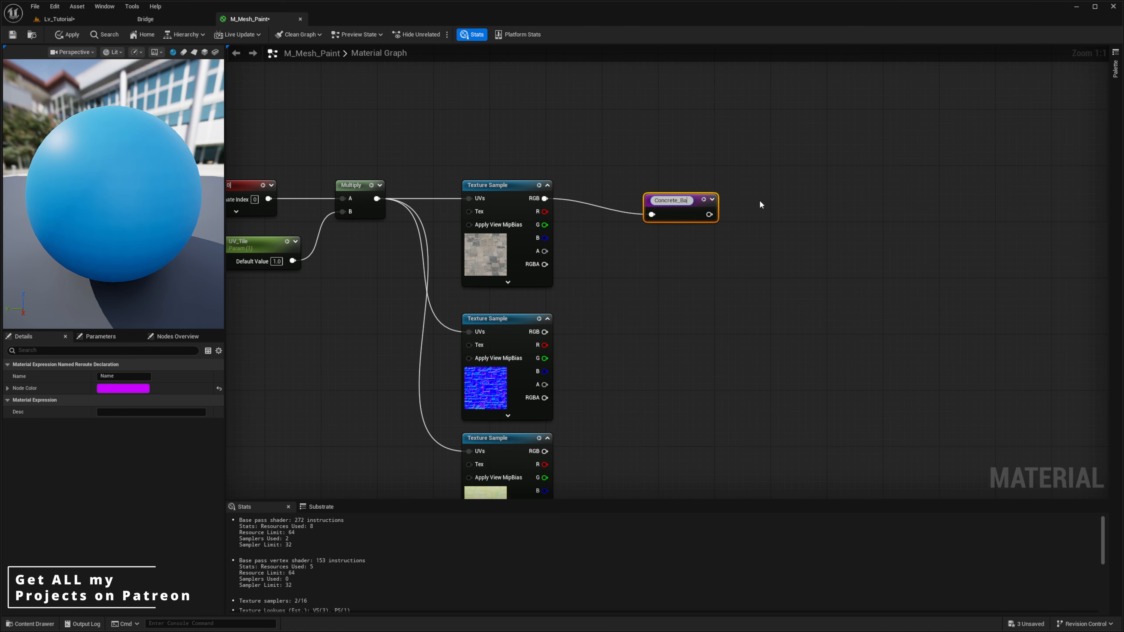
{"action": "key", "text": "Return"}
{"action": "left_click_drag", "start_coordinate": [697, 198], "coordinate": [676, 191]}
{"action": "left_click", "coordinate": [498, 185]}
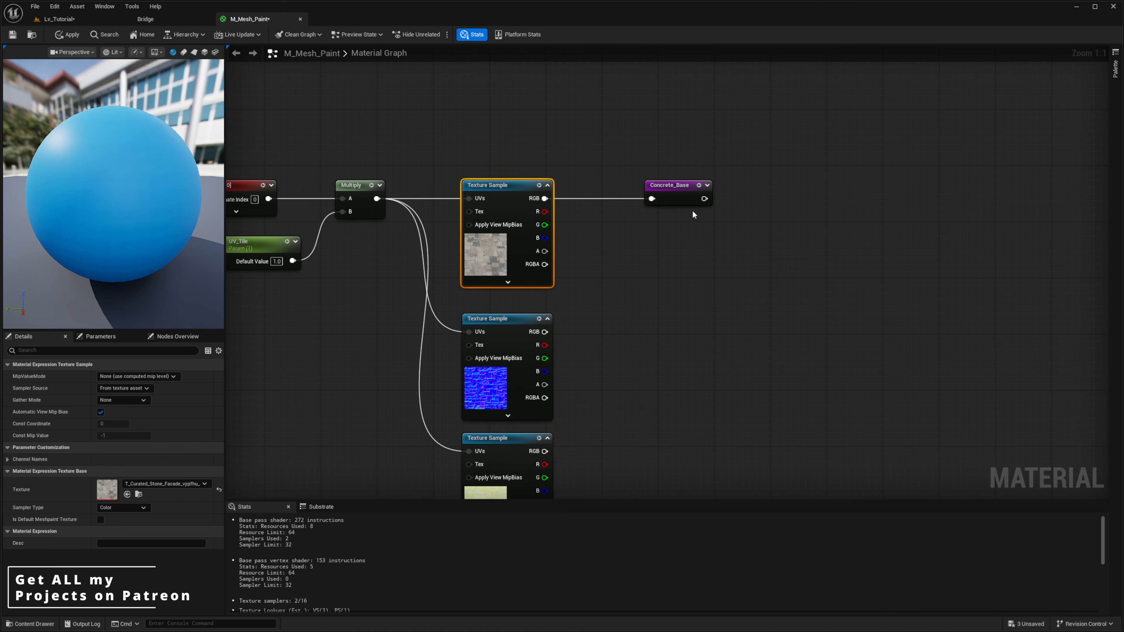
Rename the reroute on the D Texture Sample to Concrete_Base_Color.
{"action": "left_click", "coordinate": [683, 197]}
{"action": "key", "text": "F2"}
{"action": "type", "text": "_Color"}
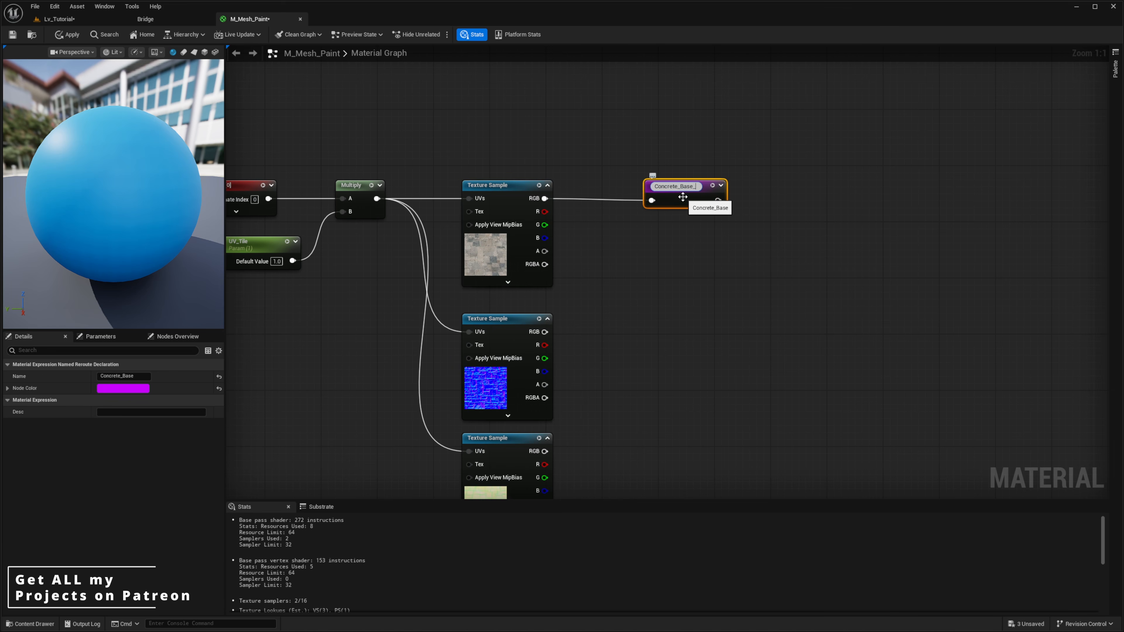
{"action": "key", "text": "Return"}
Add a Named Reroute called Concrete_Normal on the normal Texture Sample's RGB output.
{"action": "right_click_drag", "start_coordinate": [501, 316], "coordinate": [558, 214]}
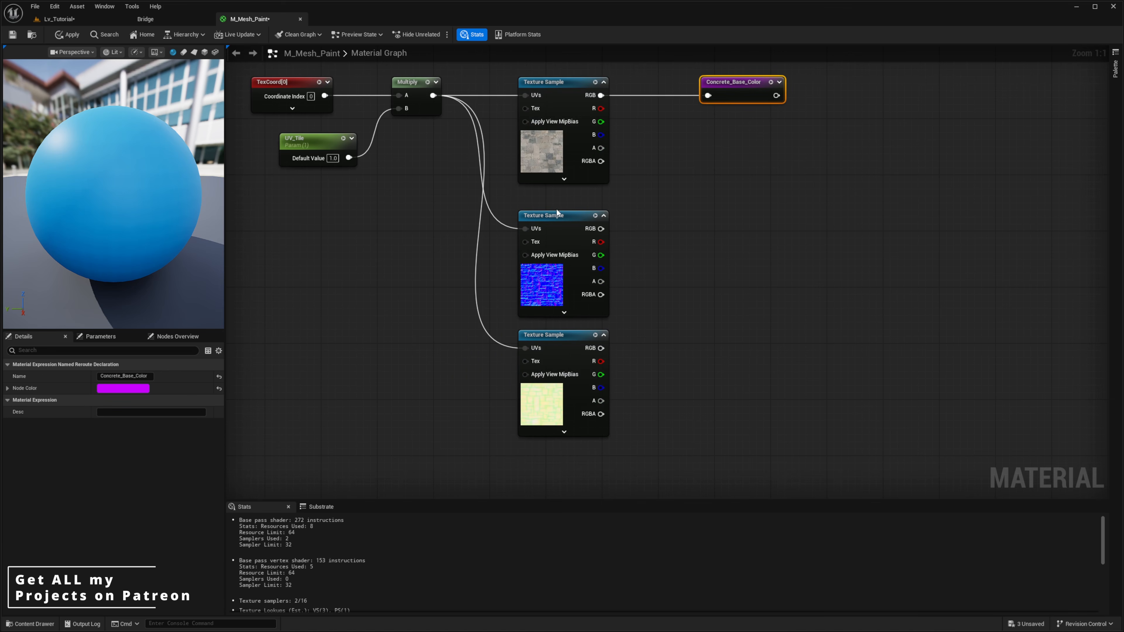
{"action": "right_click_drag", "start_coordinate": [623, 230], "coordinate": [594, 234]}
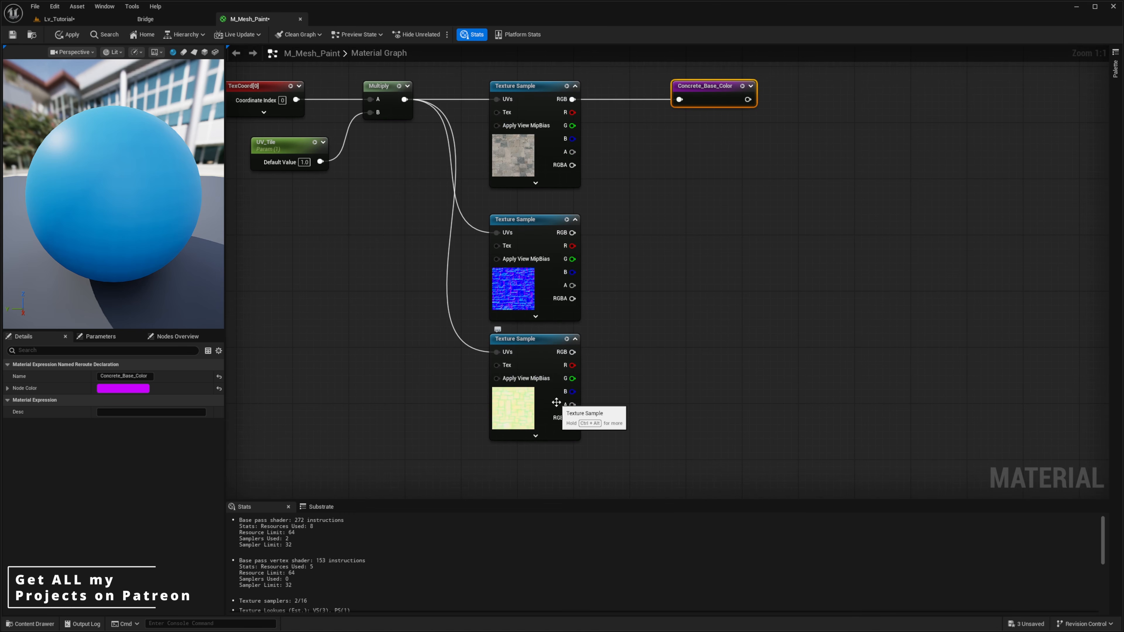
{"action": "right_click_drag", "start_coordinate": [585, 301], "coordinate": [549, 329]}
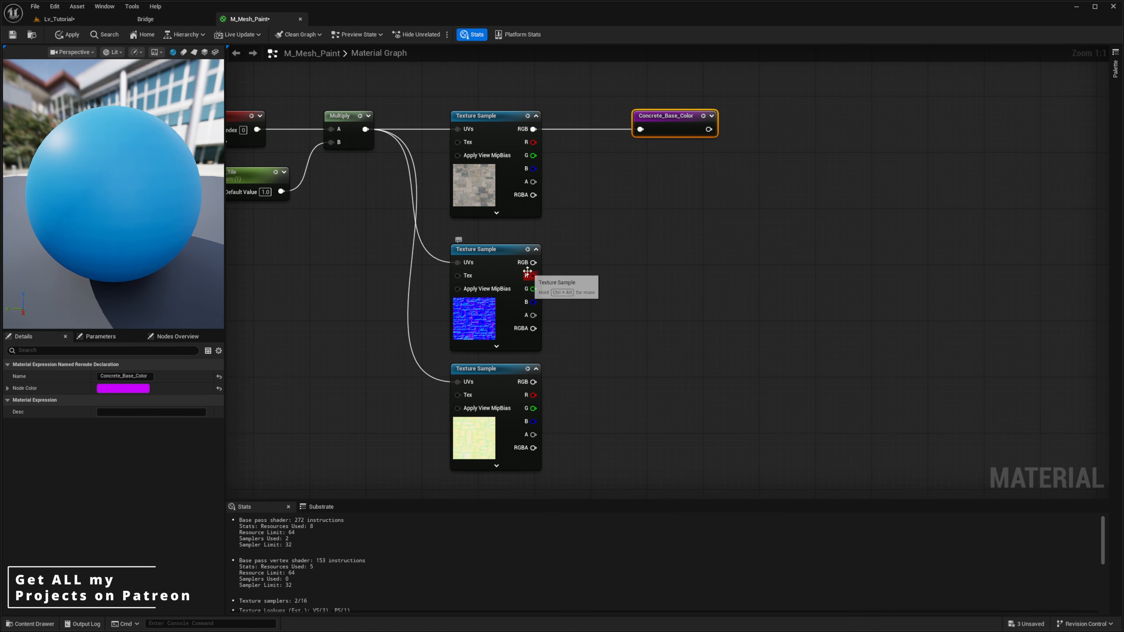
{"action": "left_click_drag", "start_coordinate": [533, 262], "coordinate": [665, 258]}
{"action": "type", "text": "named"}
{"action": "key", "text": "Return"}
{"action": "type", "text": "Concrete_Normal"}
{"action": "key", "text": "Return"}
{"action": "left_click", "coordinate": [669, 376]}
Add a Named Reroute called Concrete_Roughness on the ORDp Texture Sample's green output.
{"action": "right_click_drag", "start_coordinate": [670, 381], "coordinate": [669, 271]}
{"action": "left_click_drag", "start_coordinate": [530, 298], "coordinate": [627, 286]}
{"action": "type", "text": "named"}
{"action": "key", "text": "Return"}
{"action": "type", "text": "Concrete_Roughness"}
{"action": "key", "text": "Return"}
{"action": "left_click", "coordinate": [584, 354]}
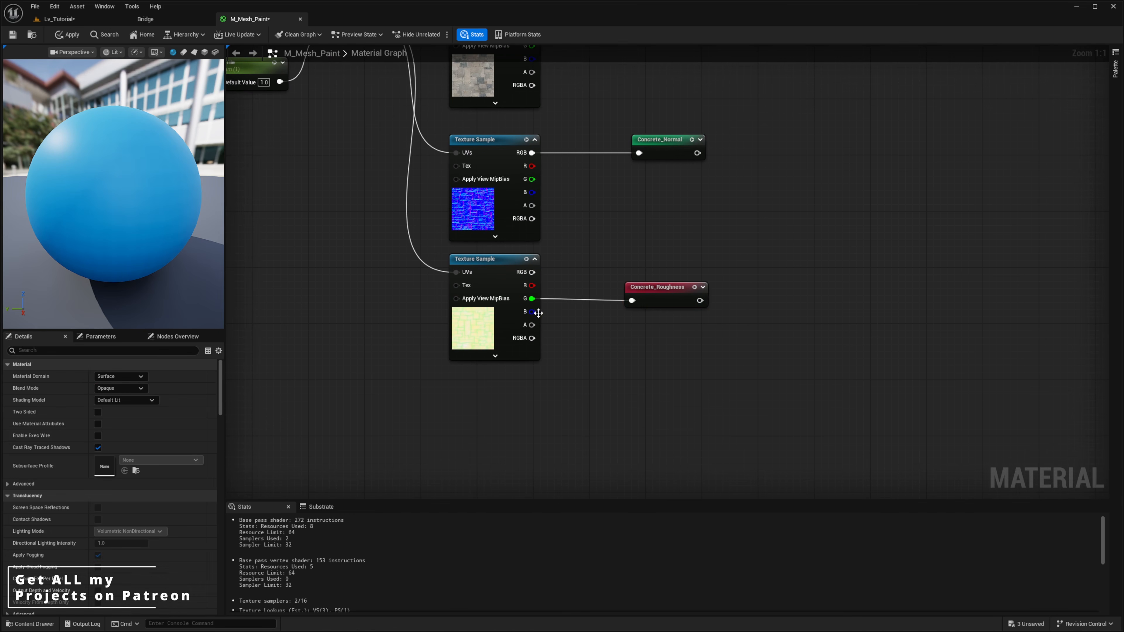
Add a Named Reroute called Concrete_Displacement on the ORDp Texture Sample's blue output.
{"action": "left_click_drag", "start_coordinate": [532, 312], "coordinate": [627, 345]}
{"action": "type", "text": "named"}
{"action": "key", "text": "Return"}
{"action": "type", "text": "Concrete_Displacement"}
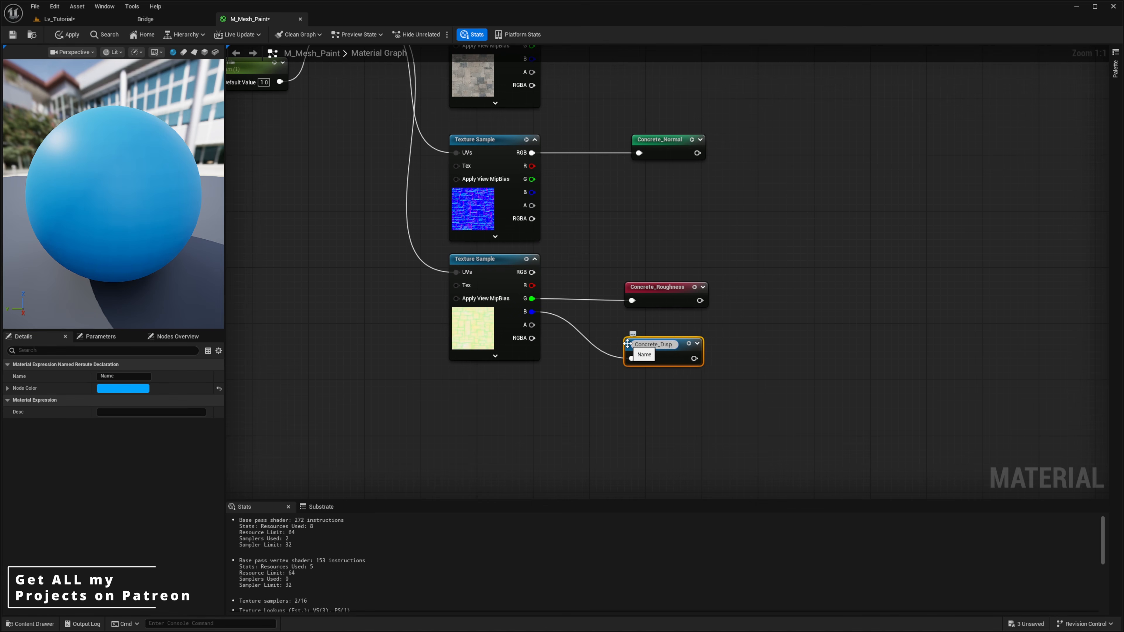
{"action": "key", "text": "Return"}
{"action": "left_click", "coordinate": [738, 260]}
{"action": "scroll", "coordinate": [738, 260], "scroll_direction": "down", "scroll_amount": 1}
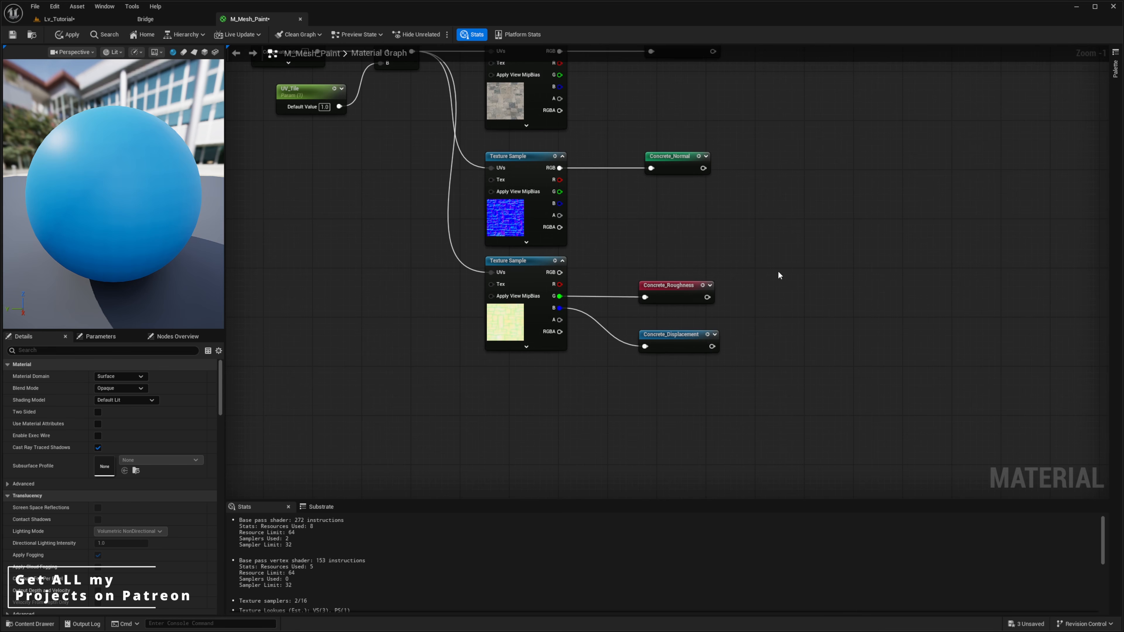
{"action": "right_click_drag", "start_coordinate": [750, 271], "coordinate": [787, 188]}
{"action": "left_click", "coordinate": [696, 256]}
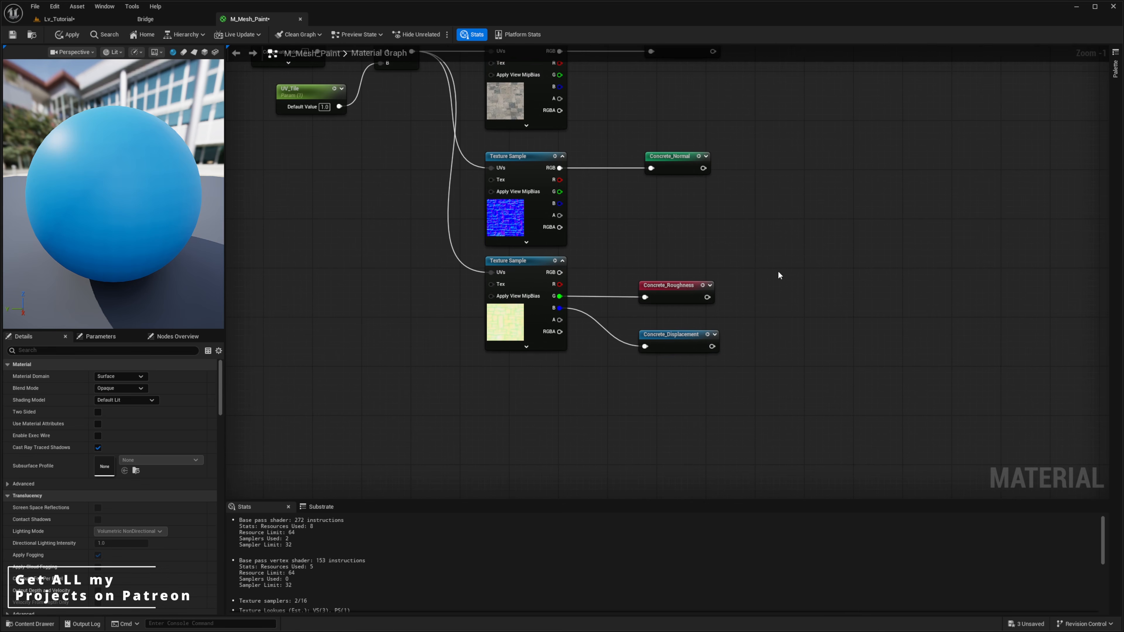
{"action": "right_click_drag", "start_coordinate": [750, 271], "coordinate": [788, 189]}
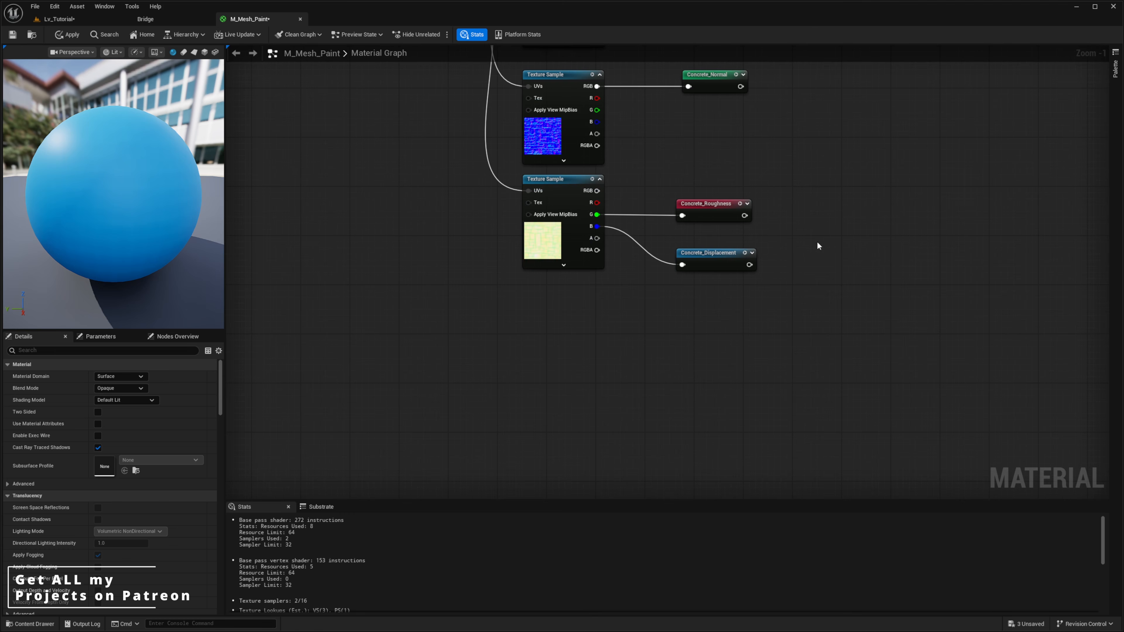
{"action": "left_click", "coordinate": [698, 256]}
{"action": "right_click_drag", "start_coordinate": [780, 252], "coordinate": [739, 275]}
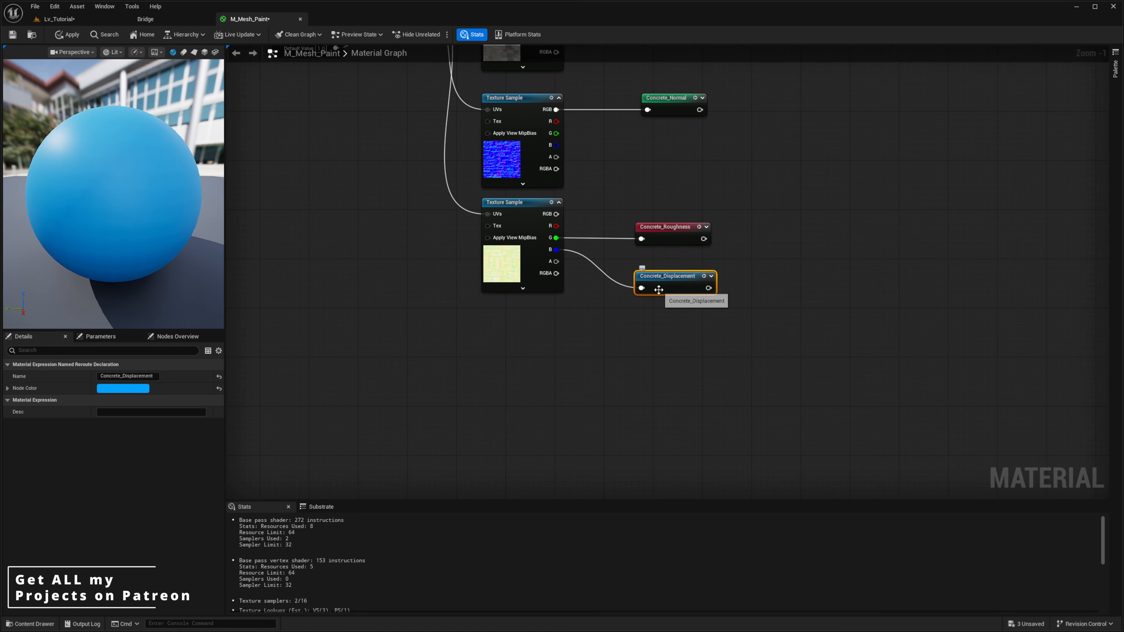
{"action": "right_click_drag", "start_coordinate": [658, 289], "coordinate": [702, 265]}
{"action": "right_click_drag", "start_coordinate": [702, 312], "coordinate": [708, 312]}
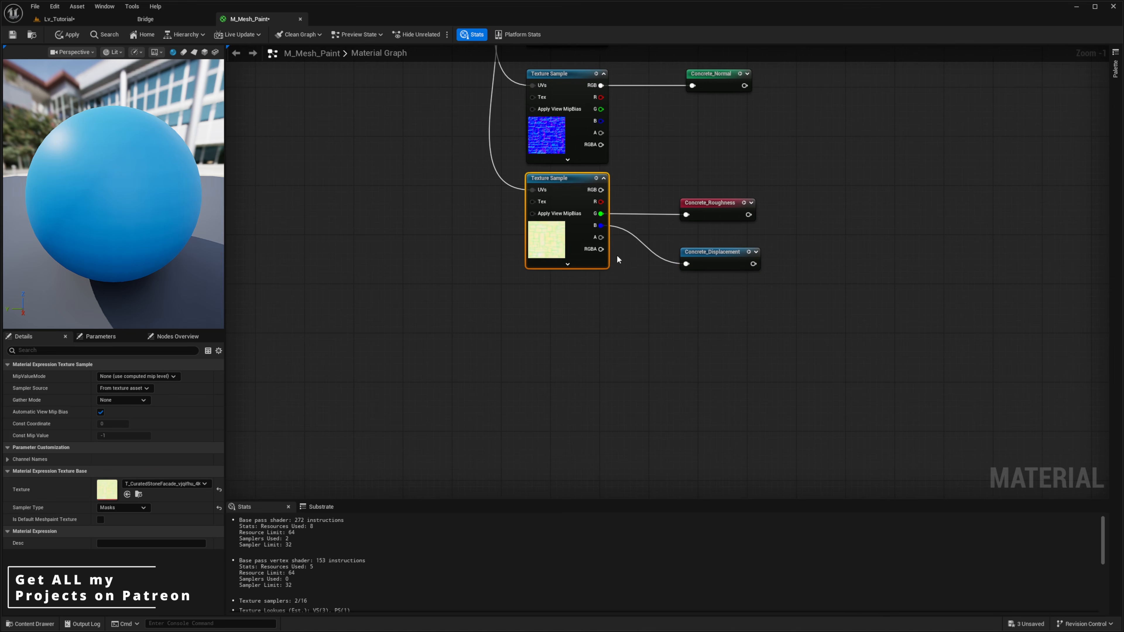
{"action": "right_click_drag", "start_coordinate": [617, 257], "coordinate": [582, 245]}
{"action": "left_click", "coordinate": [657, 243]}
{"action": "right_click_drag", "start_coordinate": [668, 287], "coordinate": [680, 286]}
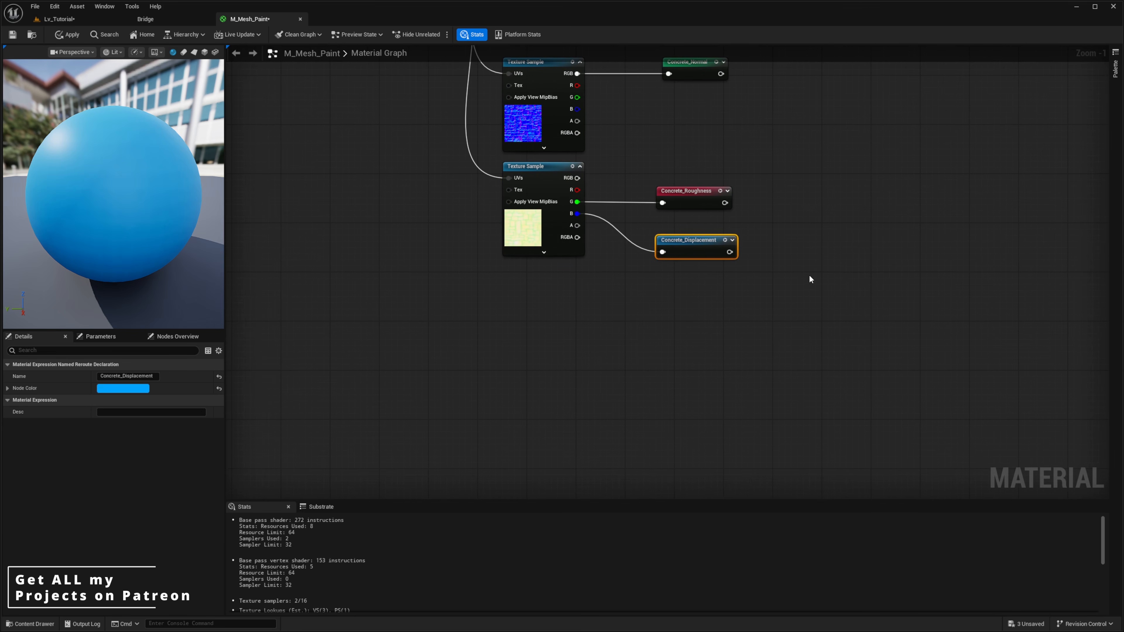
Disconnect the Concrete_Displacement reroute from the ORDp sample and move it far away to make room for more nodes.
{"action": "right_click_drag", "start_coordinate": [809, 276], "coordinate": [905, 257]}
{"action": "left_click_drag", "start_coordinate": [793, 230], "coordinate": [794, 235]}
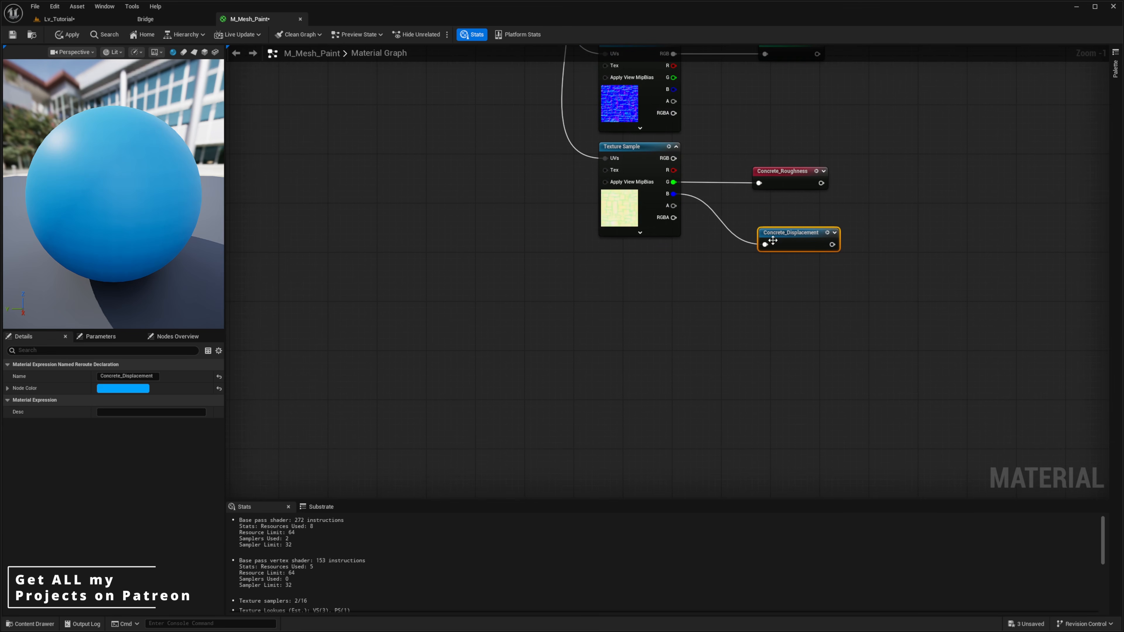
{"action": "left_click", "coordinate": [765, 243], "text": "alt"}
{"action": "right_click_drag", "start_coordinate": [869, 294], "coordinate": [657, 280]}
{"action": "left_click_drag", "start_coordinate": [606, 223], "coordinate": [1030, 328]}
Add an Add node below the ORDp Texture Sample, with the sample's blue output feeding its A input.
{"action": "right_click_drag", "start_coordinate": [575, 230], "coordinate": [690, 227]}
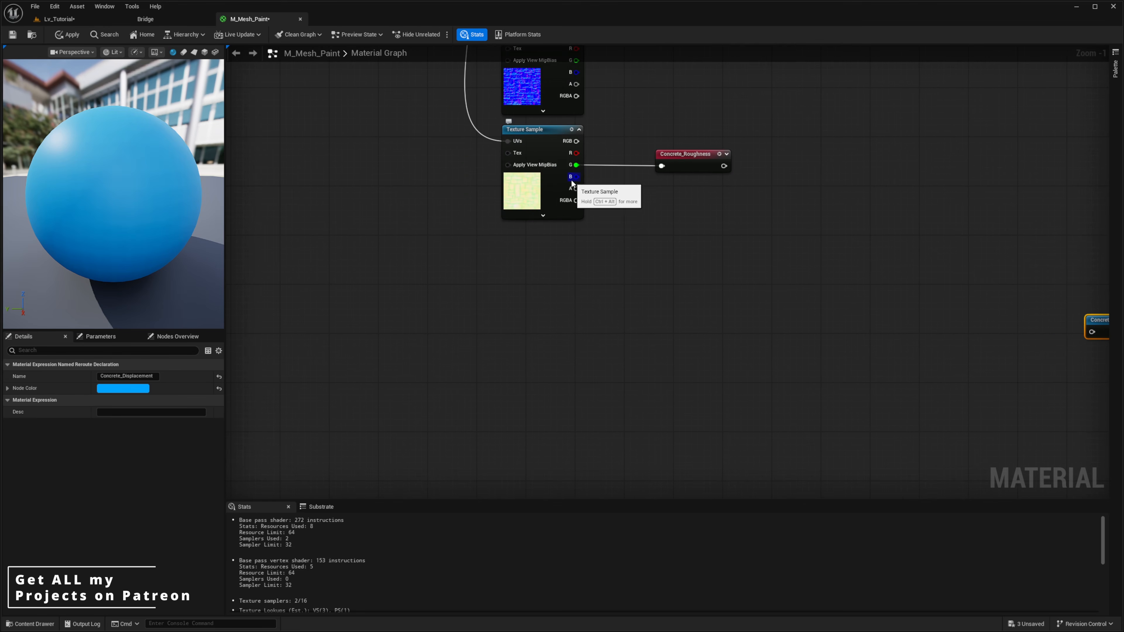
{"action": "left_click_drag", "start_coordinate": [572, 183], "coordinate": [422, 292]}
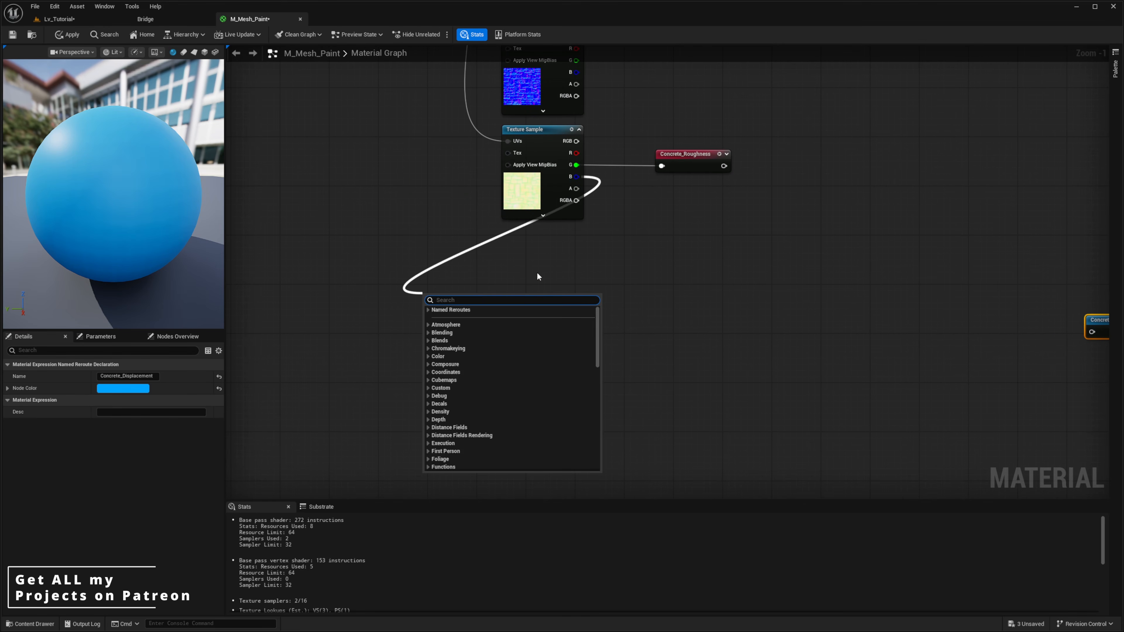
{"action": "type", "text": "add"}
{"action": "key", "text": "Return"}
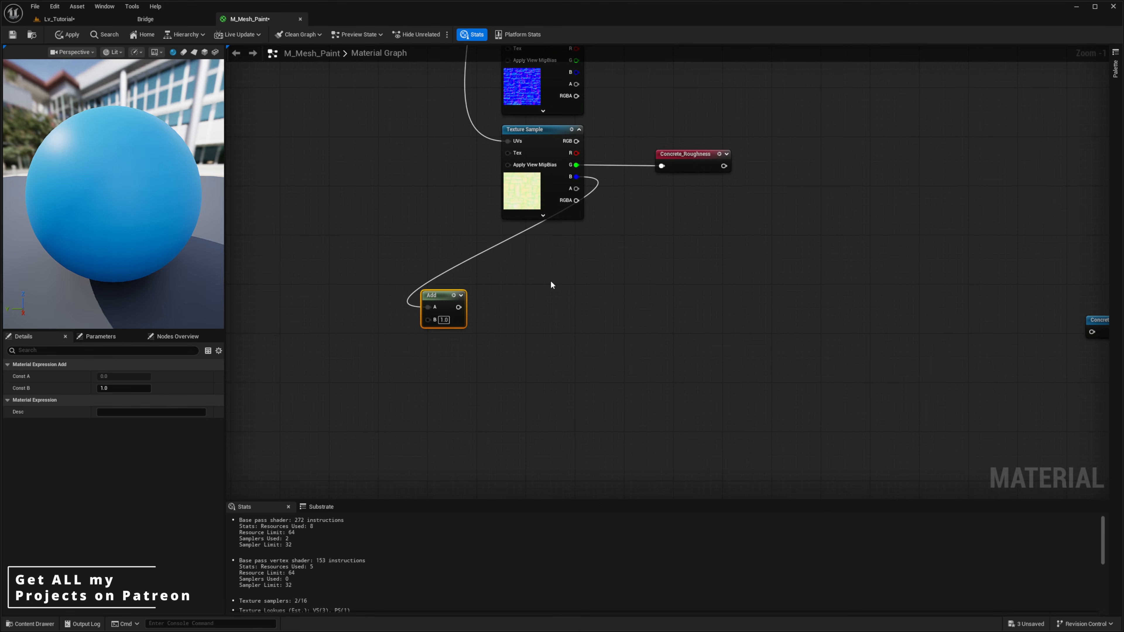
{"action": "right_click_drag", "start_coordinate": [550, 281], "coordinate": [592, 291]}
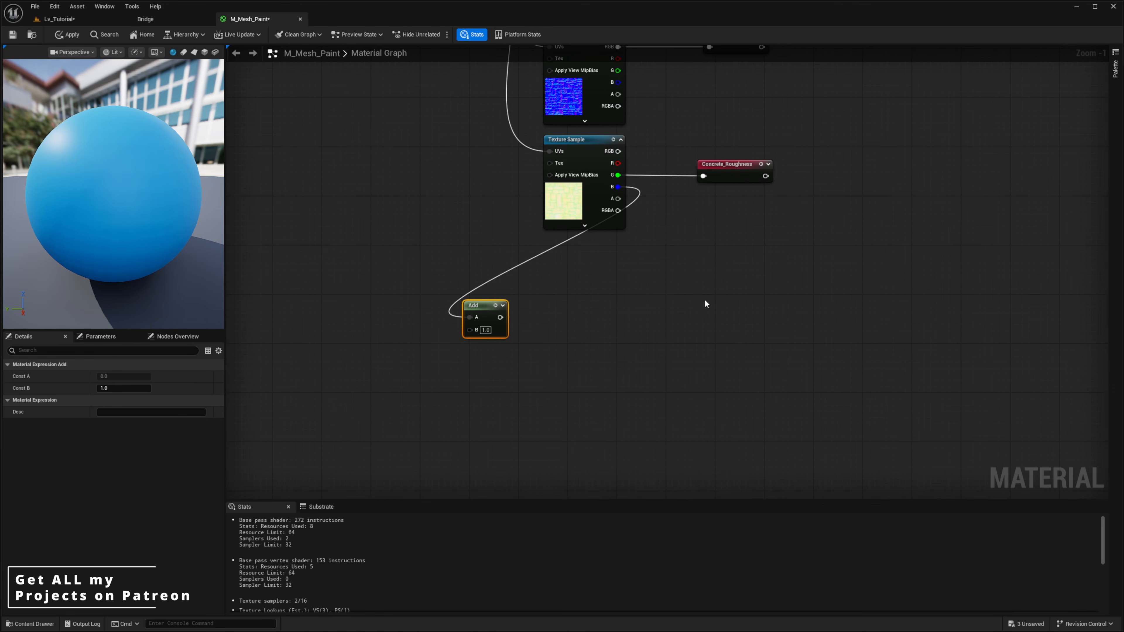
Add a OneMinus (1-x) node on the output of the Add node.
{"action": "left_click_drag", "start_coordinate": [500, 317], "coordinate": [578, 314]}
{"action": "type", "text": "o"}
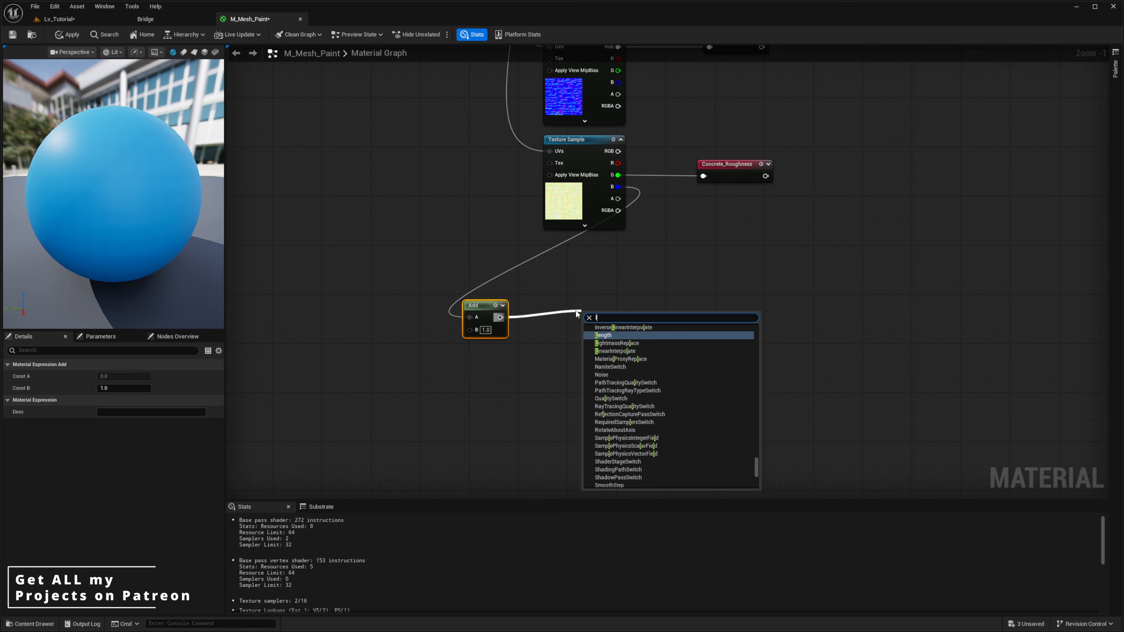
{"action": "type", "text": "ne"}
{"action": "key", "text": "Return"}
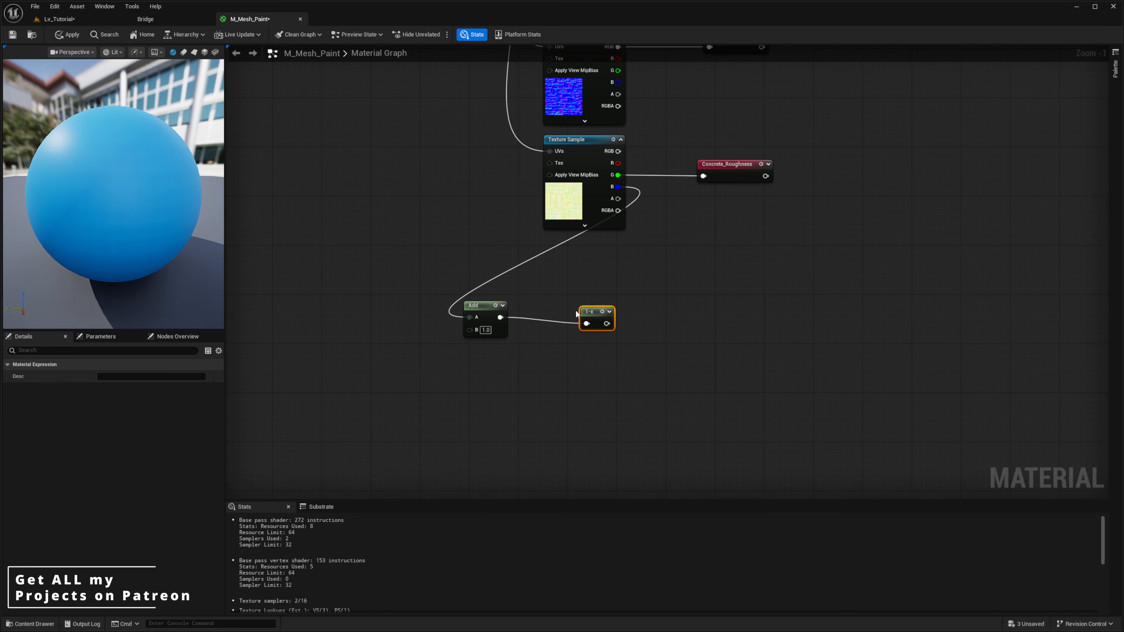
Add a Lerp node, feeding its A input from the OneMinus node and its B input from the Add node.
{"action": "left_click_drag", "start_coordinate": [582, 313], "coordinate": [583, 308]}
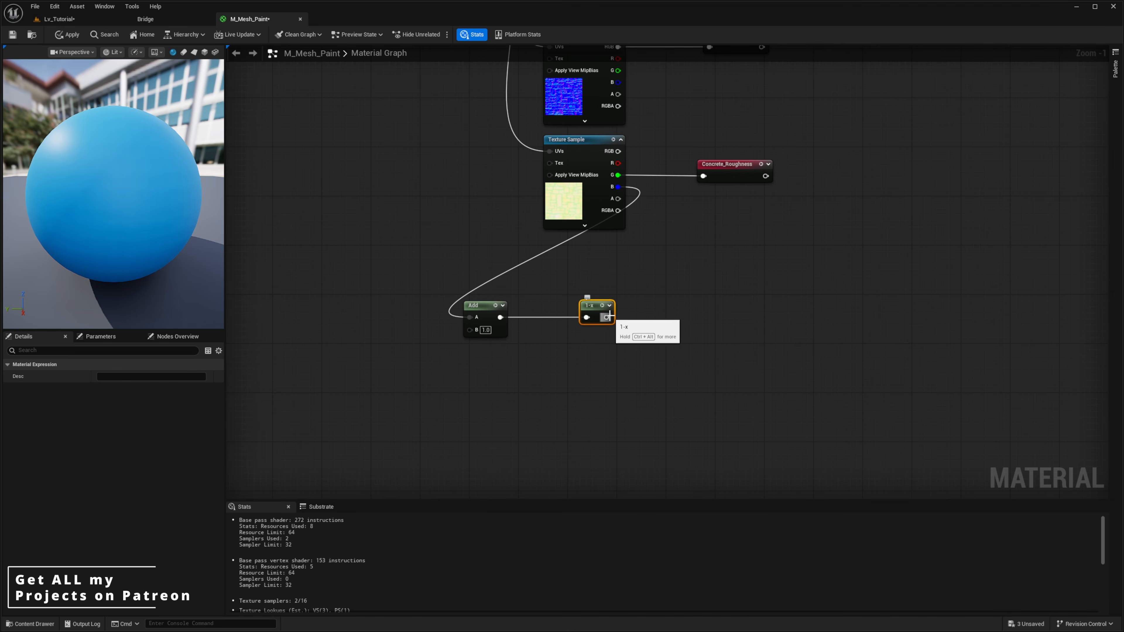
{"action": "left_click", "coordinate": [661, 307]}
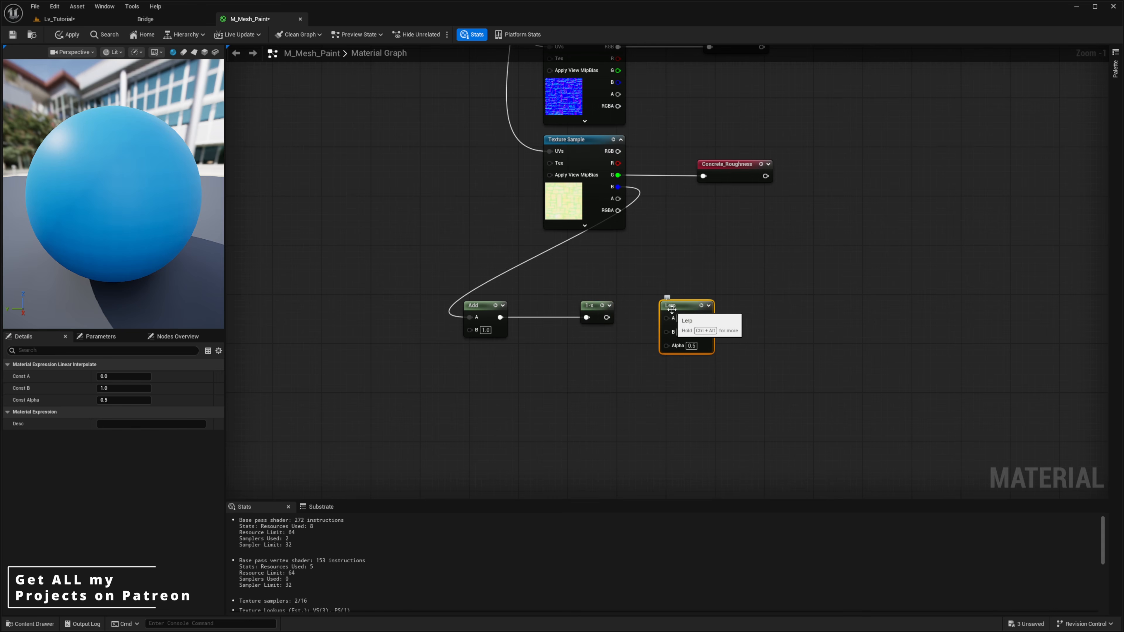
{"action": "left_click_drag", "start_coordinate": [606, 317], "coordinate": [668, 319]}
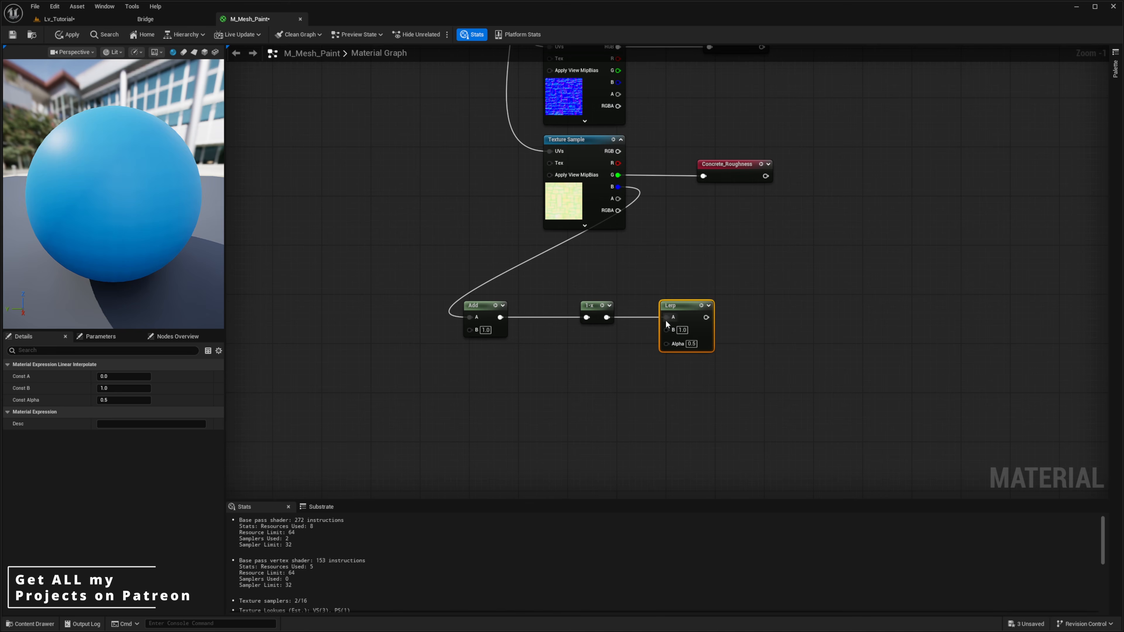
{"action": "left_click", "coordinate": [514, 344]}
{"action": "left_click_drag", "start_coordinate": [500, 318], "coordinate": [666, 329]}
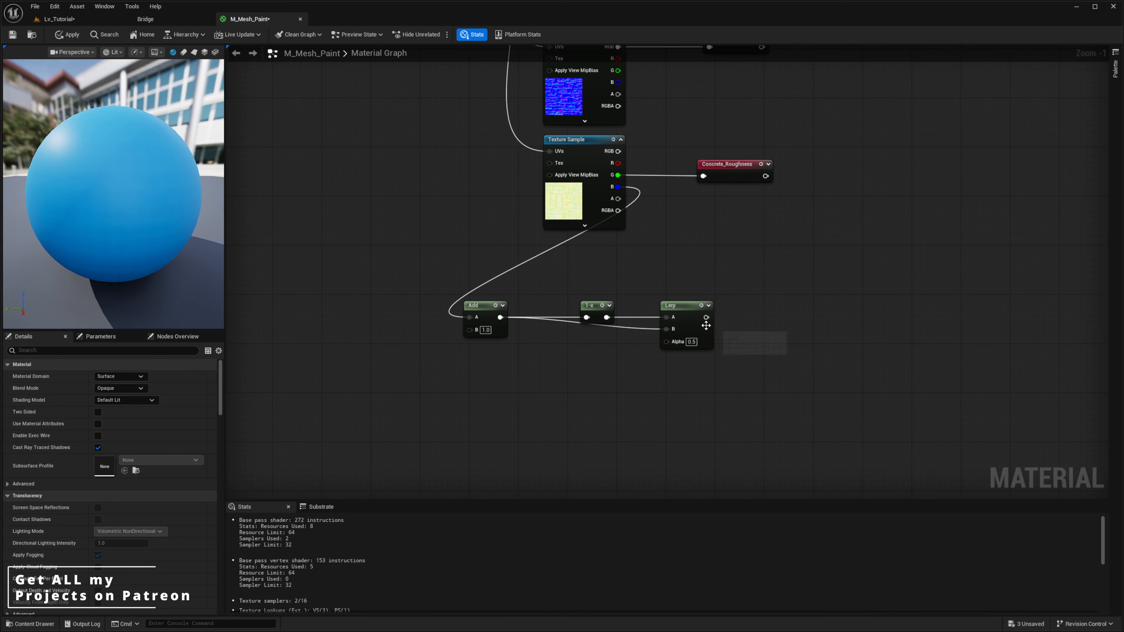
Add a second Add node with the Lerp output in A, followed by a Saturate node on its output.
{"action": "left_click", "coordinate": [765, 306]}
{"action": "left_click_drag", "start_coordinate": [706, 318], "coordinate": [771, 318]}
{"action": "right_click_drag", "start_coordinate": [952, 327], "coordinate": [848, 339]}
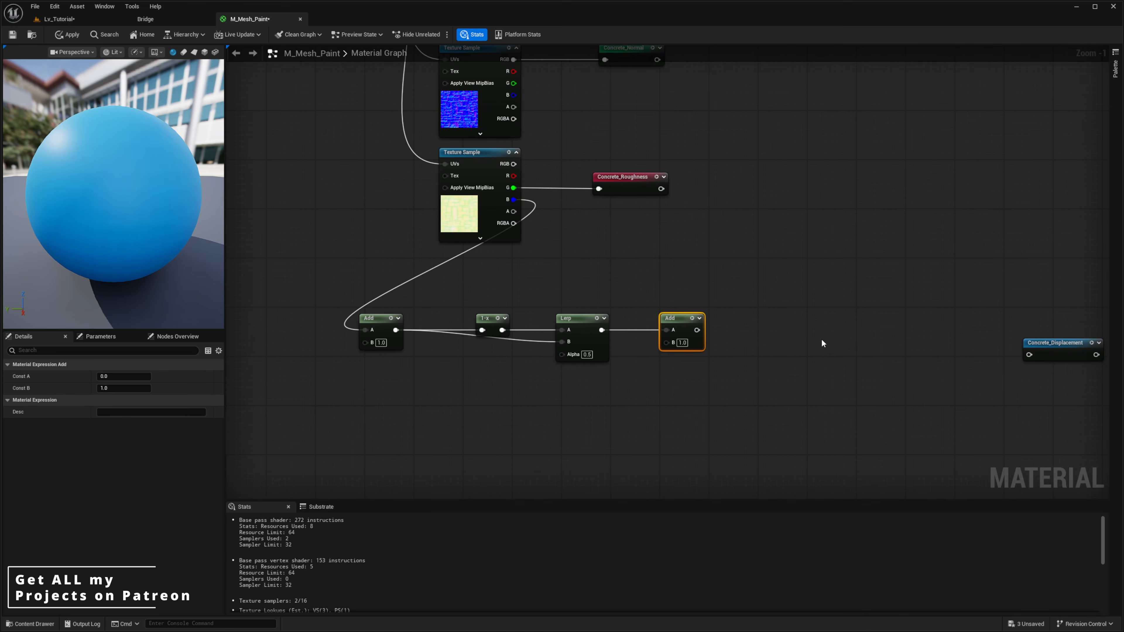
{"action": "left_click_drag", "start_coordinate": [696, 329], "coordinate": [731, 329]}
{"action": "type", "text": "satura"}
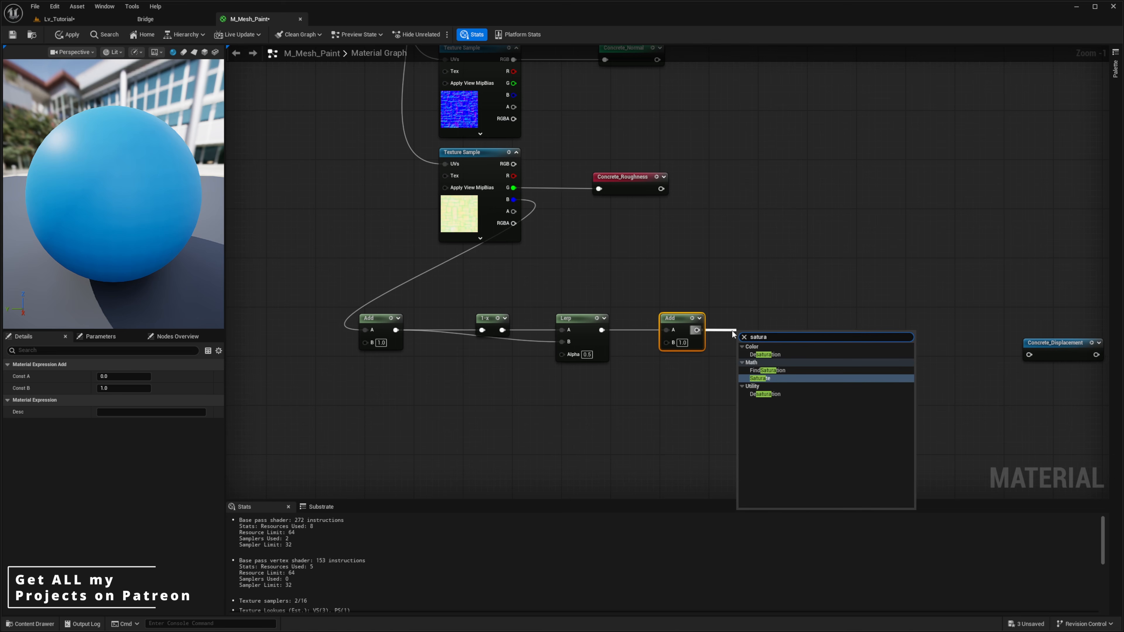
{"action": "key", "text": "Return"}
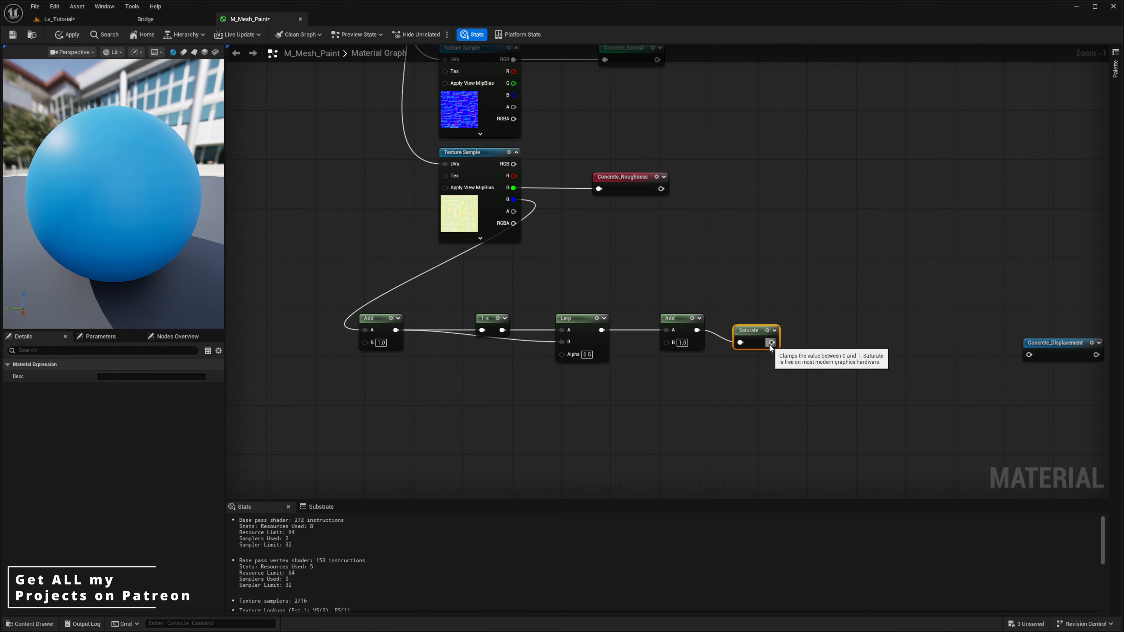
Add an SCurve node after the aligned Saturate node and connect its Result to the Concrete_Displacement reroute.
{"action": "left_click_drag", "start_coordinate": [759, 327], "coordinate": [815, 331]}
{"action": "type", "text": "scur"}
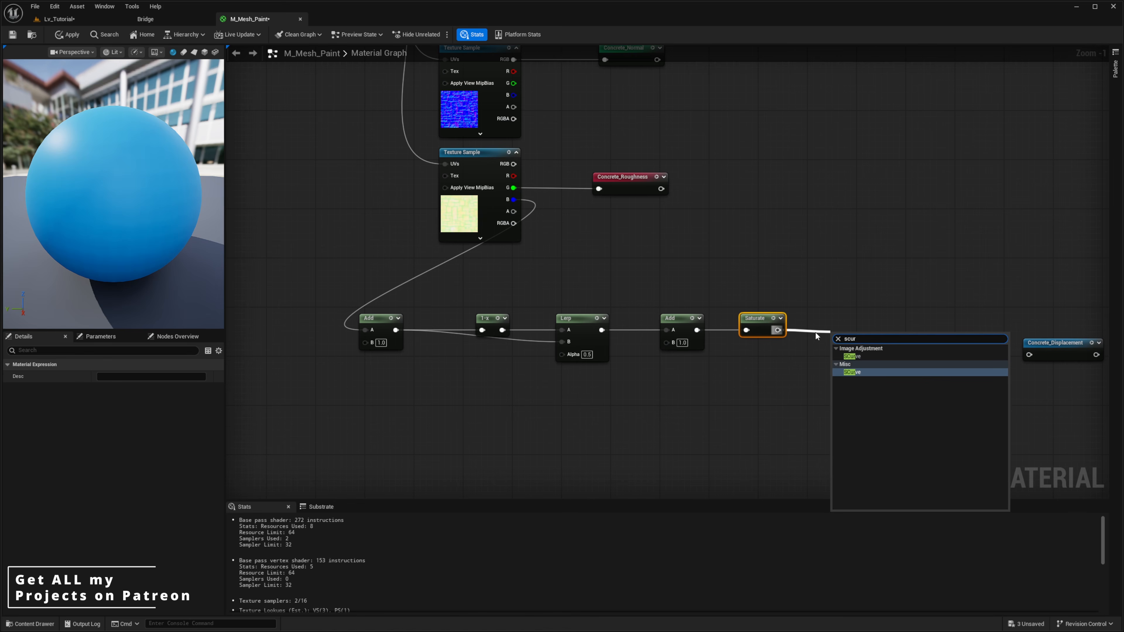
{"action": "key", "text": "Return"}
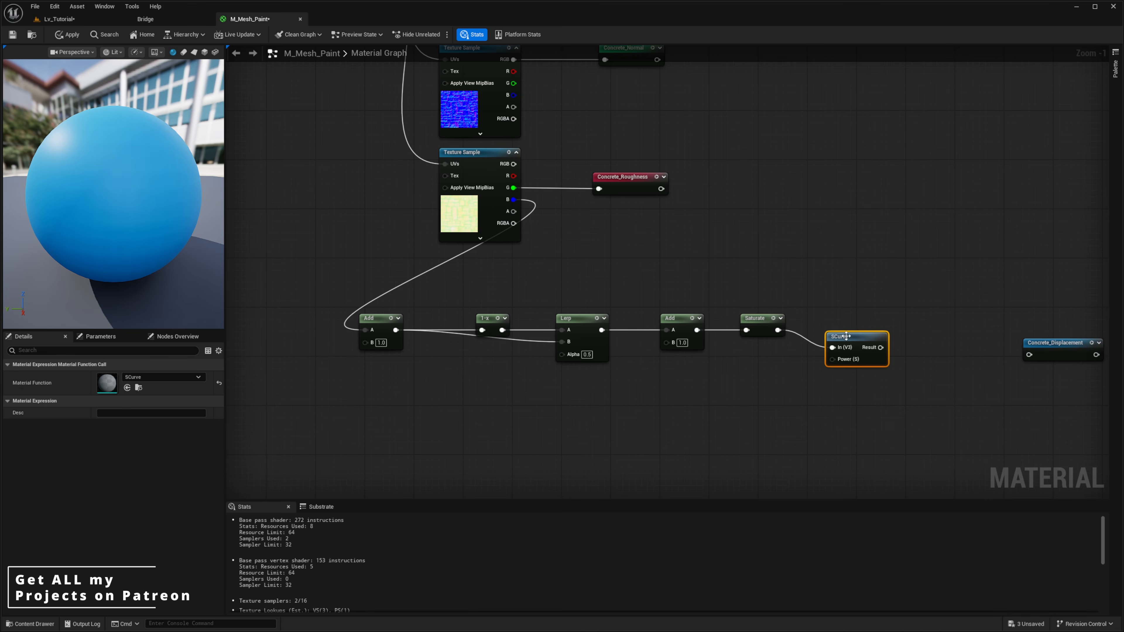
{"action": "left_click_drag", "start_coordinate": [862, 340], "coordinate": [818, 355]}
{"action": "left_click_drag", "start_coordinate": [826, 344], "coordinate": [754, 321]}
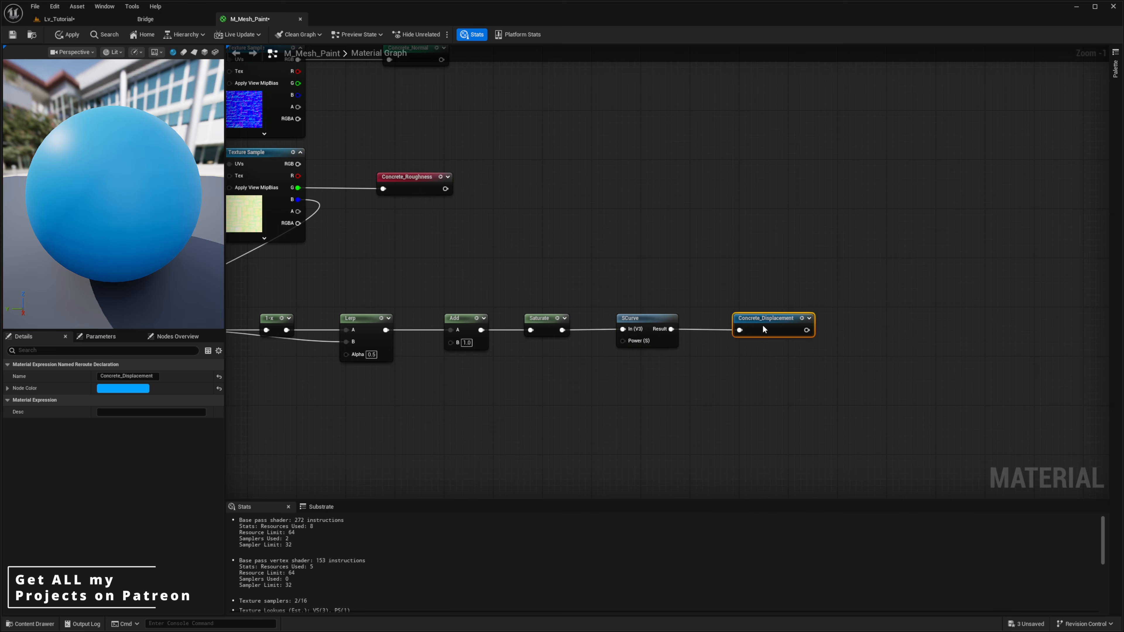
Create a scalar parameter named Displacement Center and connect it to the B input of the first Add node.
{"action": "right_click_drag", "start_coordinate": [506, 363], "coordinate": [751, 307]}
{"action": "right_click_drag", "start_coordinate": [411, 328], "coordinate": [555, 296]}
{"action": "right_click_drag", "start_coordinate": [460, 285], "coordinate": [500, 308]}
{"action": "left_click", "coordinate": [493, 303]}
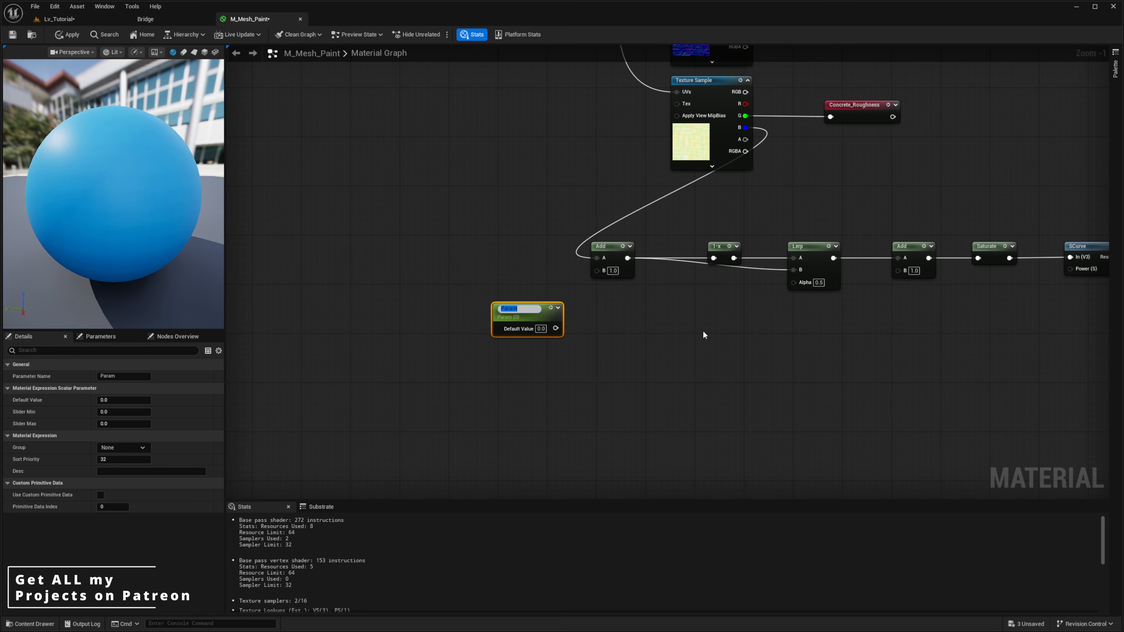
{"action": "type", "text": "Displacement Center"}
{"action": "key", "text": "Return"}
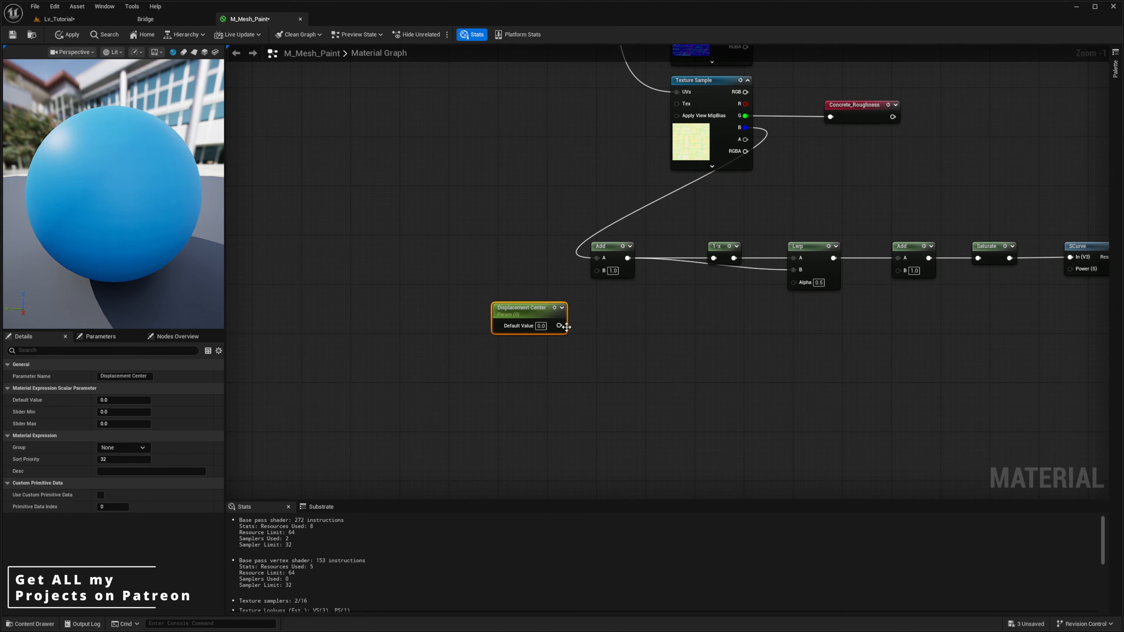
{"action": "left_click_drag", "start_coordinate": [565, 327], "coordinate": [607, 272]}
Create a scalar parameter named Displacement Intensity with default value 1 and connect it to the Lerp's Alpha.
{"action": "right_click_drag", "start_coordinate": [636, 313], "coordinate": [601, 314]}
{"action": "left_click", "coordinate": [651, 313]}
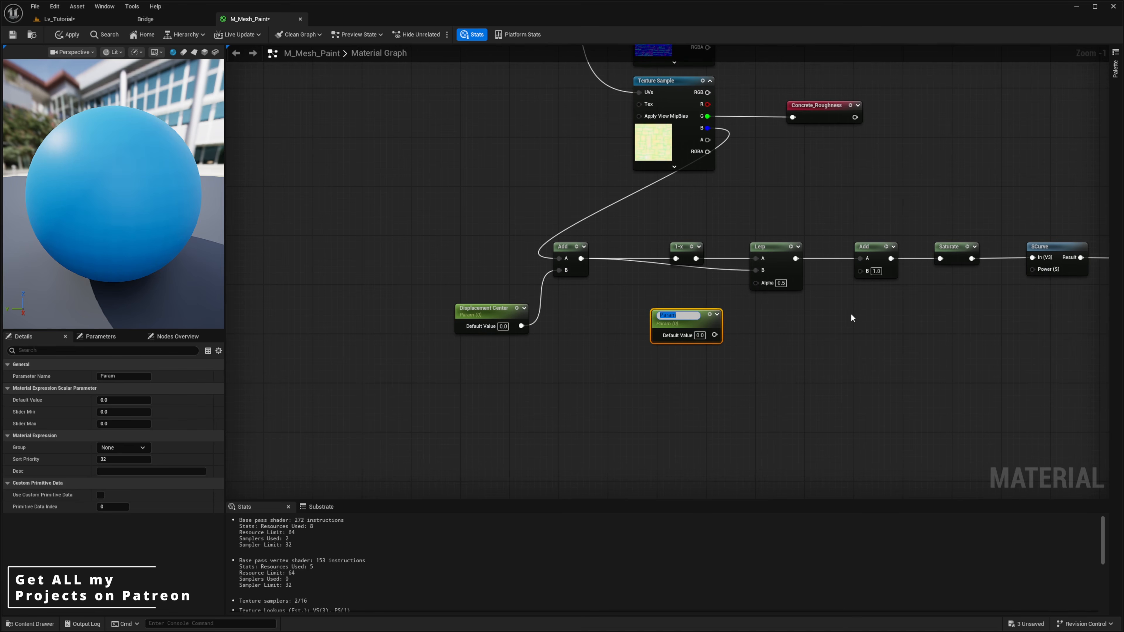
{"action": "type", "text": "Displacement Intensity"}
{"action": "key", "text": "Return"}
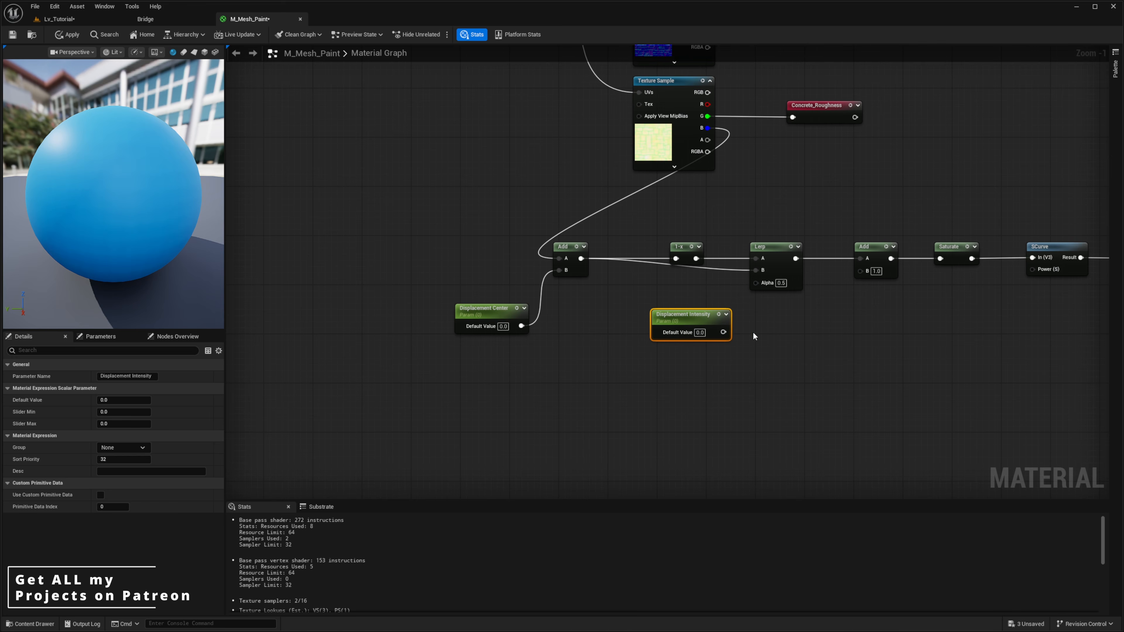
{"action": "left_click", "coordinate": [699, 332]}
{"action": "type", "text": "1"}
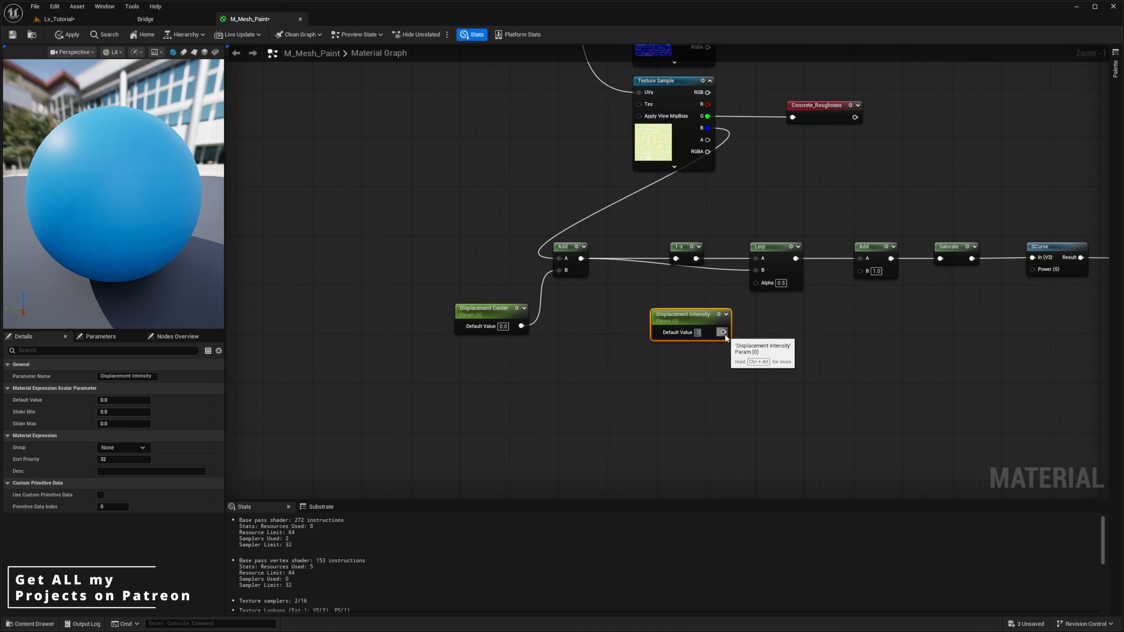
{"action": "key", "text": "Return"}
{"action": "left_click_drag", "start_coordinate": [723, 332], "coordinate": [755, 282]}
Duplicate the Displacement Intensity parameter below the second Add node and connect the copy to that node's B input.
{"action": "left_click", "coordinate": [866, 263]}
{"action": "right_click_drag", "start_coordinate": [823, 313], "coordinate": [683, 317]}
{"action": "scroll", "coordinate": [683, 318], "scroll_direction": "up", "scroll_amount": 1}
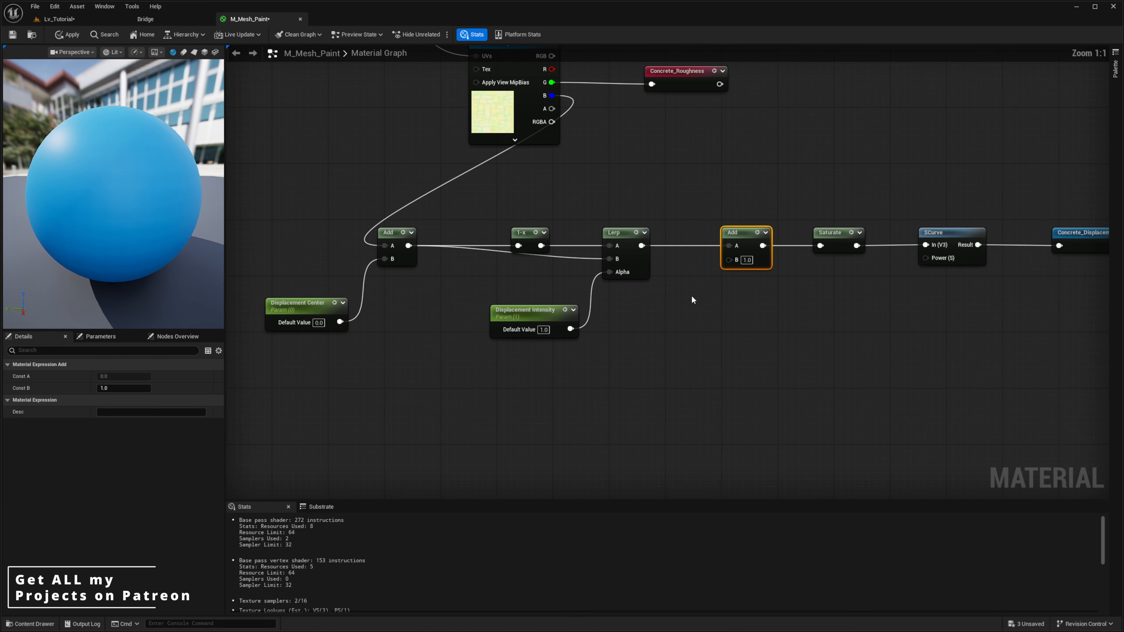
{"action": "left_click", "coordinate": [545, 309]}
{"action": "key", "text": "ctrl+c"}
{"action": "left_click", "coordinate": [689, 313]}
{"action": "key", "text": "ctrl+v"}
{"action": "left_click_drag", "start_coordinate": [730, 328], "coordinate": [728, 258]}
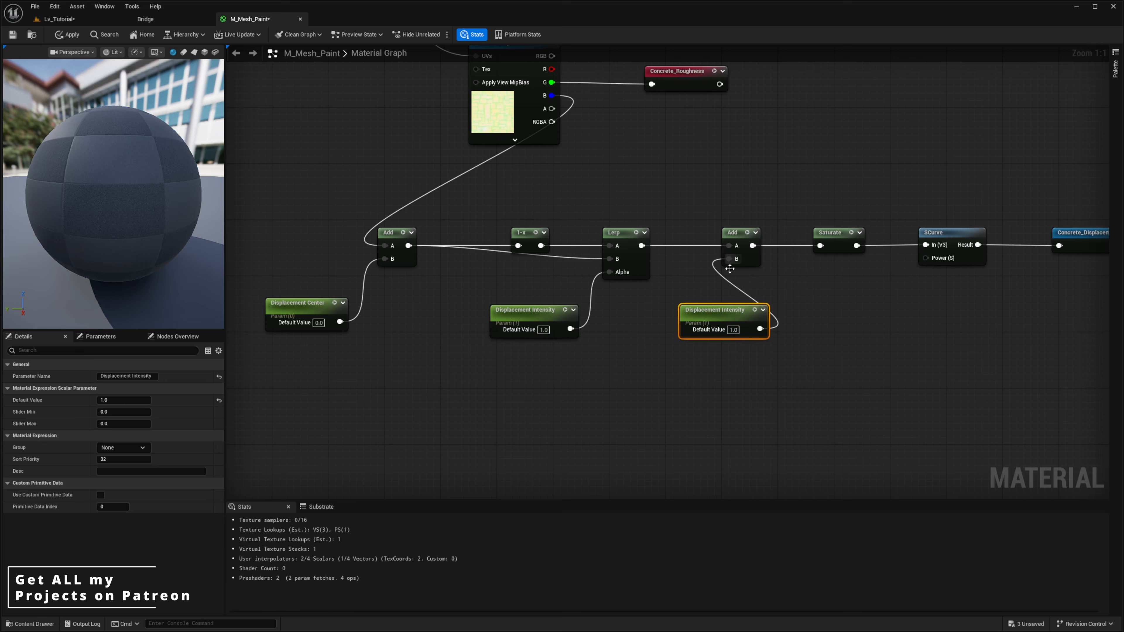
Rename the duplicated parameter to Displacement Offset and set its default value to 0.5.
{"action": "double_click", "coordinate": [720, 307]}
{"action": "type", "text": "Displacement In"}
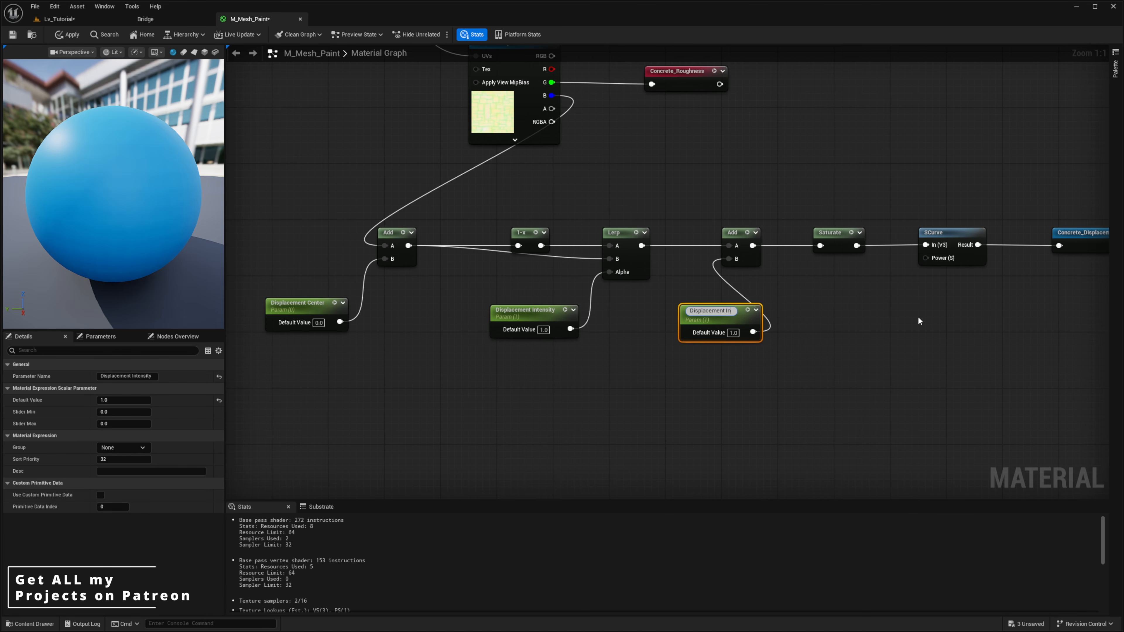
{"action": "key", "text": "BackSpace"}
{"action": "key", "text": "BackSpace"}
{"action": "type", "text": "Offset"}
{"action": "key", "text": "Return"}
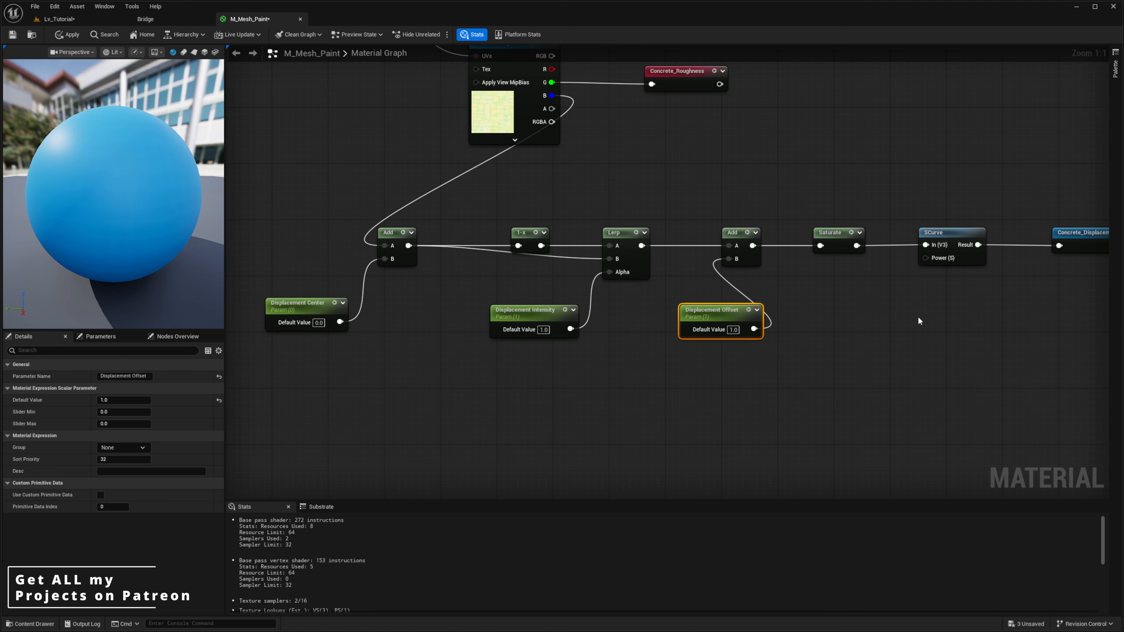
{"action": "left_click", "coordinate": [733, 329]}
{"action": "right_click_drag", "start_coordinate": [881, 278], "coordinate": [786, 269]}
{"action": "left_click", "coordinate": [810, 288]}
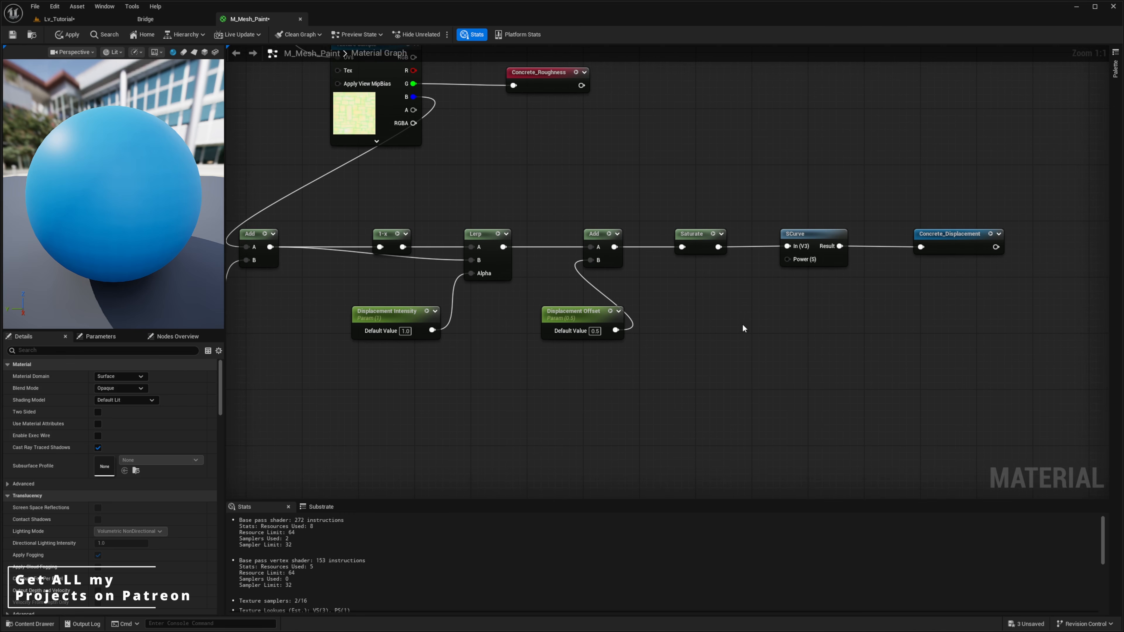
Duplicate the Displacement Offset parameter below the SCurve node and rename the copy Displacement Scurve.
{"action": "left_click", "coordinate": [578, 315]}
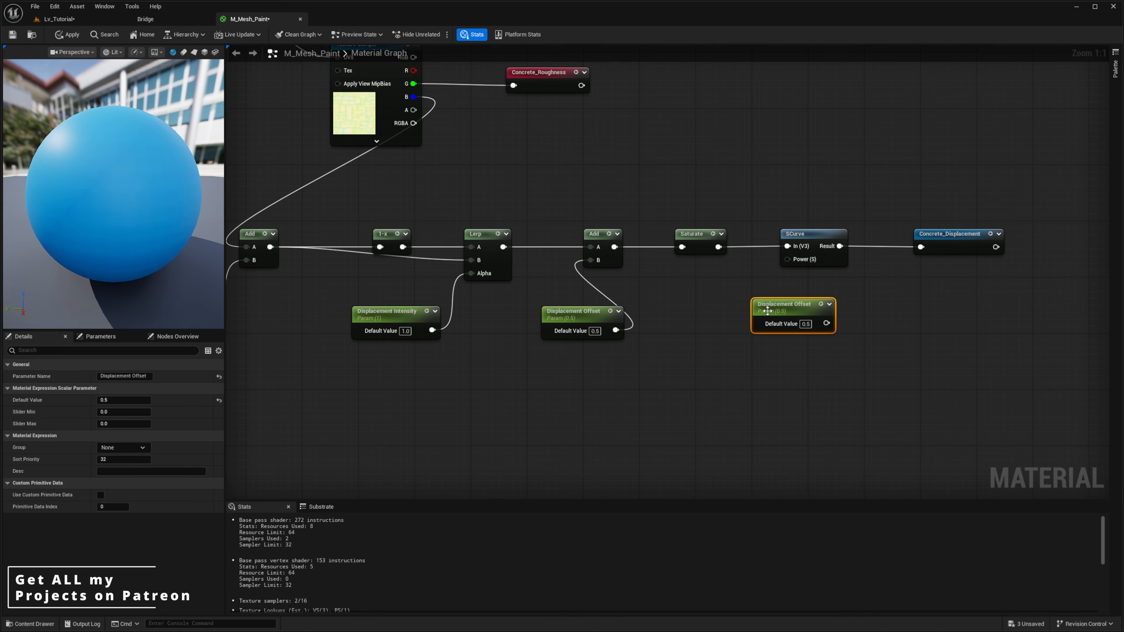
{"action": "key", "text": "ctrl+w"}
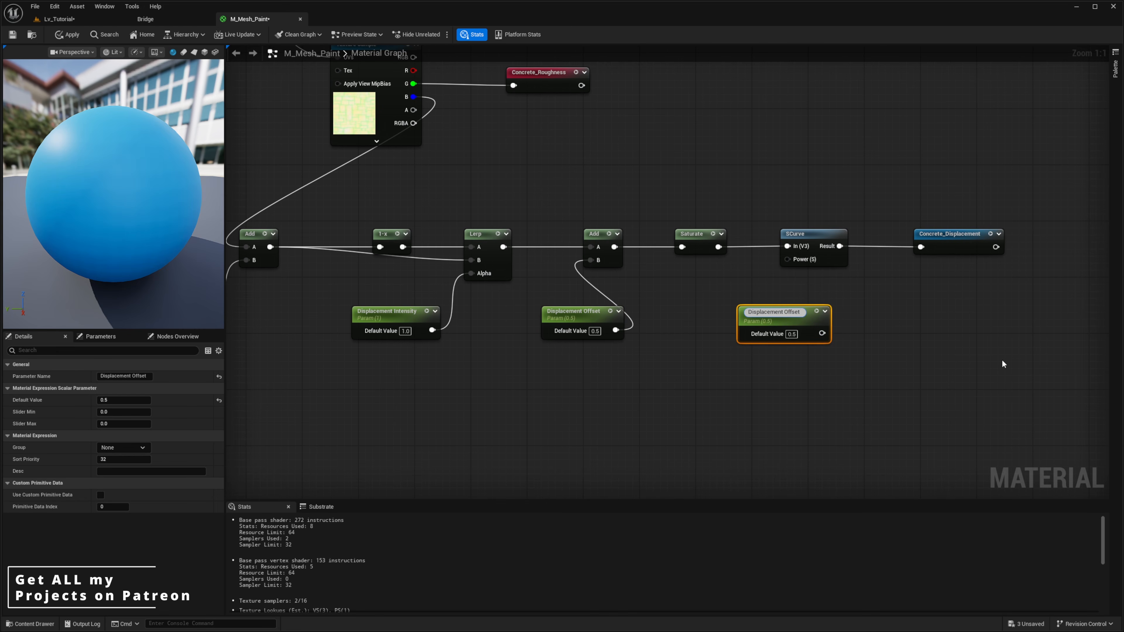
{"action": "key", "text": "BackSpace"}
{"action": "key", "text": "BackSpace"}
{"action": "key", "text": "BackSpace"}
{"action": "key", "text": "BackSpace"}
{"action": "key", "text": "BackSpace"}
{"action": "key", "text": "BackSpace"}
{"action": "key", "text": "BackSpace"}
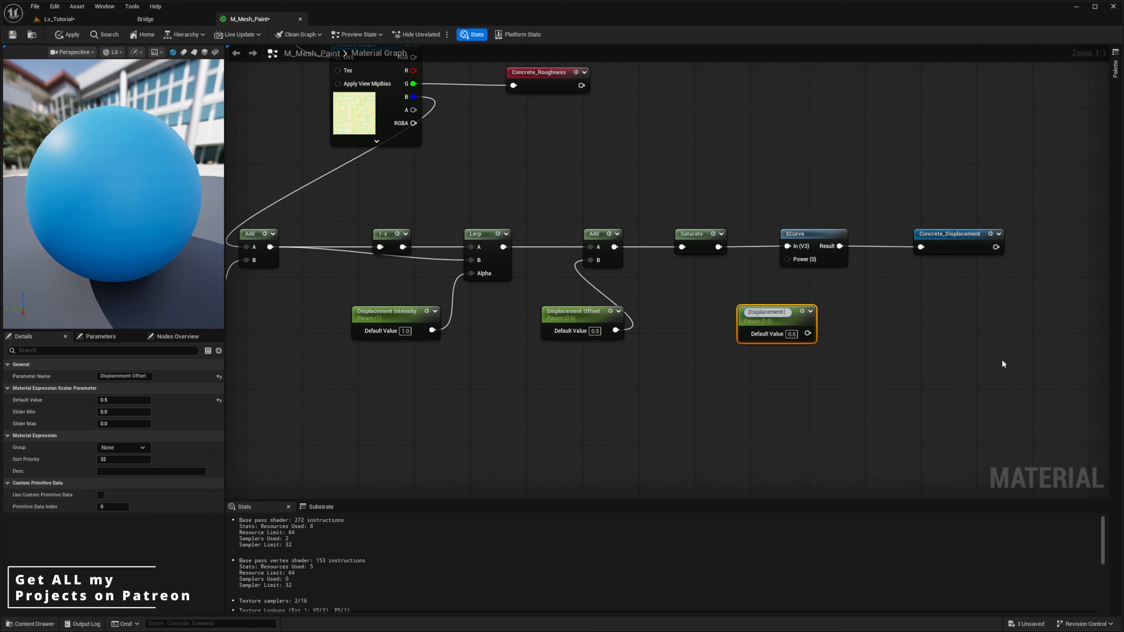
{"action": "type", "text": "Scurve"}
{"action": "key", "text": "Return"}
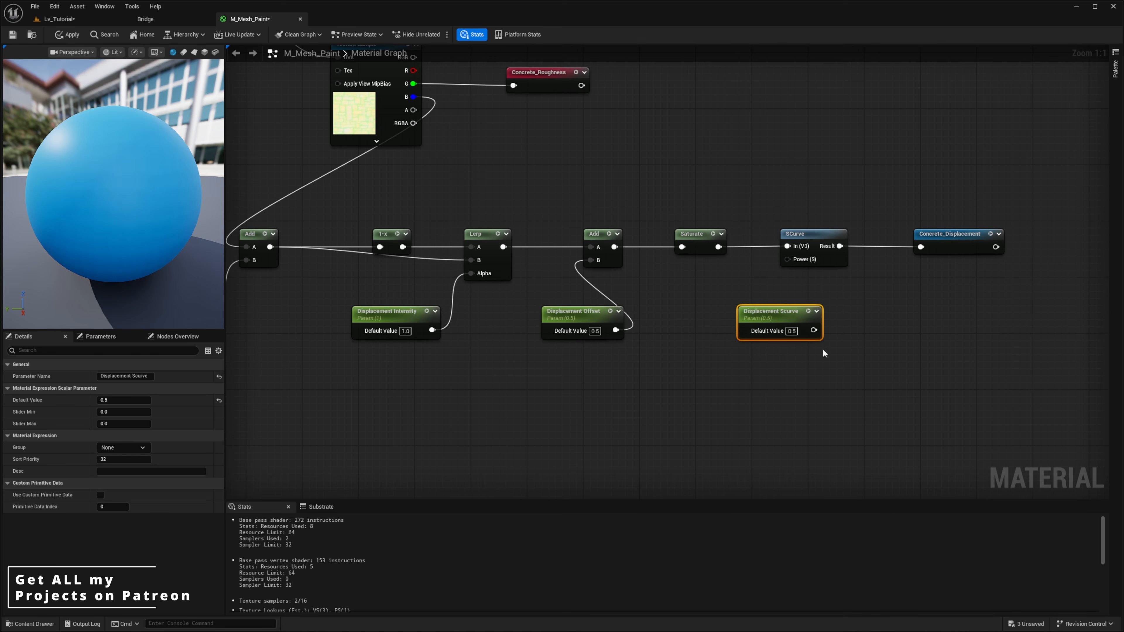
Connect the Displacement Scurve parameter to the SCurve node's Power input and set its default value to 1.
{"action": "left_click_drag", "start_coordinate": [813, 330], "coordinate": [787, 258]}
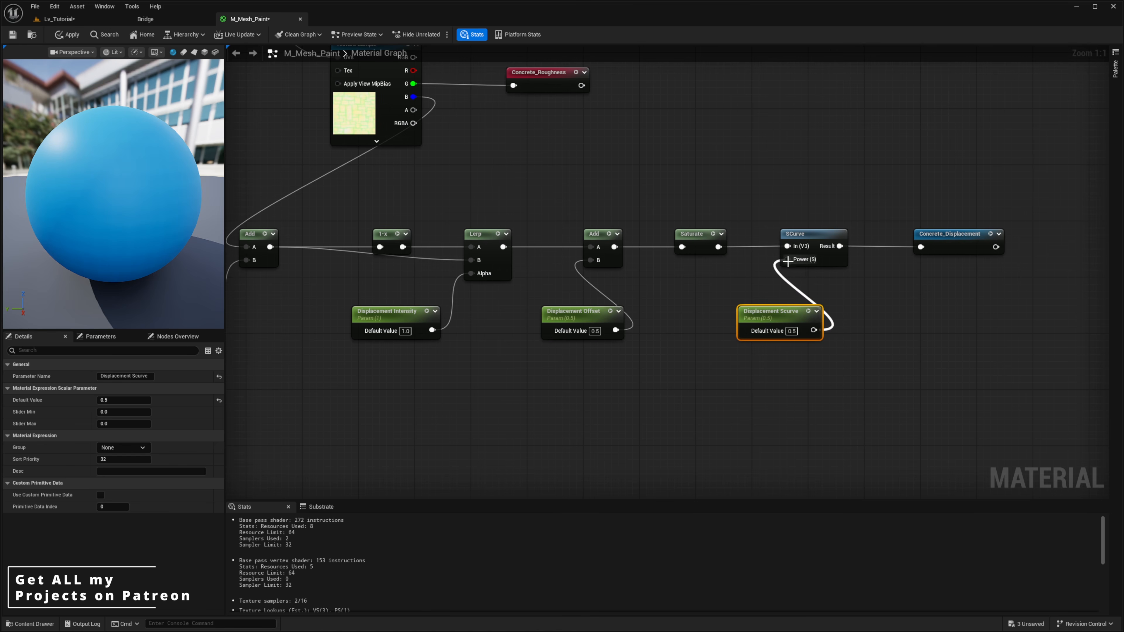
{"action": "left_click", "coordinate": [792, 332]}
{"action": "type", "text": "1"}
{"action": "left_click", "coordinate": [879, 339]}
Apply the changes made to the M_Mesh_Paint material.
{"action": "scroll", "coordinate": [841, 305], "scroll_direction": "down", "scroll_amount": 3}
{"action": "right_click_drag", "start_coordinate": [743, 228], "coordinate": [729, 282]}
{"action": "left_click_drag", "start_coordinate": [989, 251], "coordinate": [332, 422]}
{"action": "left_click", "coordinate": [352, 287]}
{"action": "left_click_drag", "start_coordinate": [369, 245], "coordinate": [958, 367]}
{"action": "left_click", "coordinate": [732, 262]}
{"action": "right_click_drag", "start_coordinate": [731, 263], "coordinate": [728, 264]}
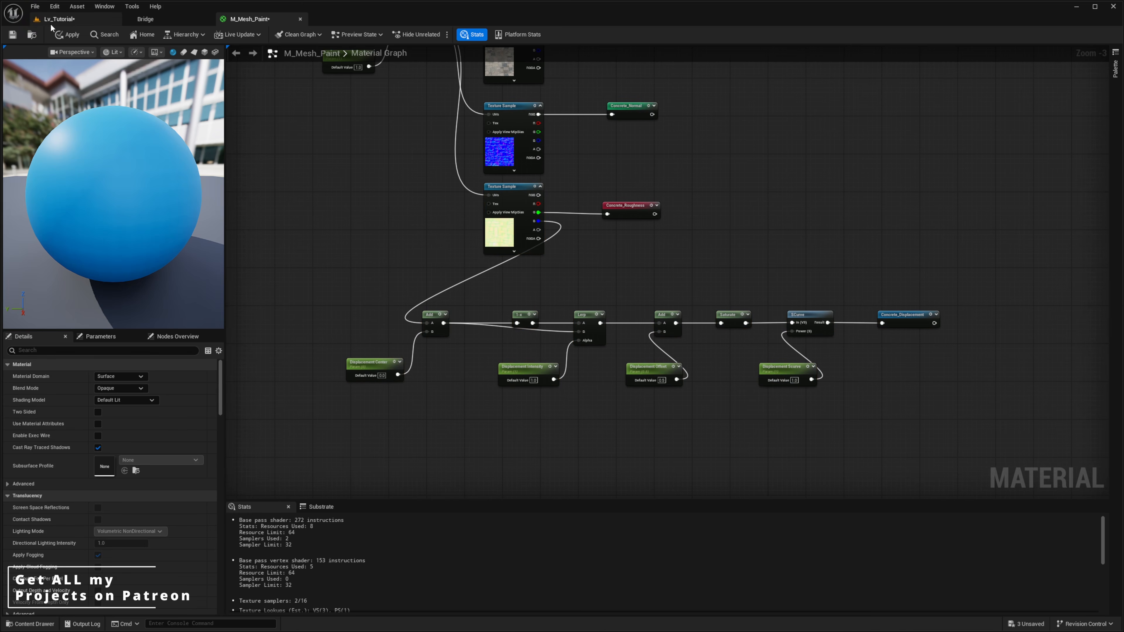
{"action": "left_click", "coordinate": [61, 33]}
Enclose the whole concrete texture and displacement node network in a comment box titled Concrete_Base.
{"action": "scroll", "coordinate": [721, 389], "scroll_direction": "down", "scroll_amount": 1}
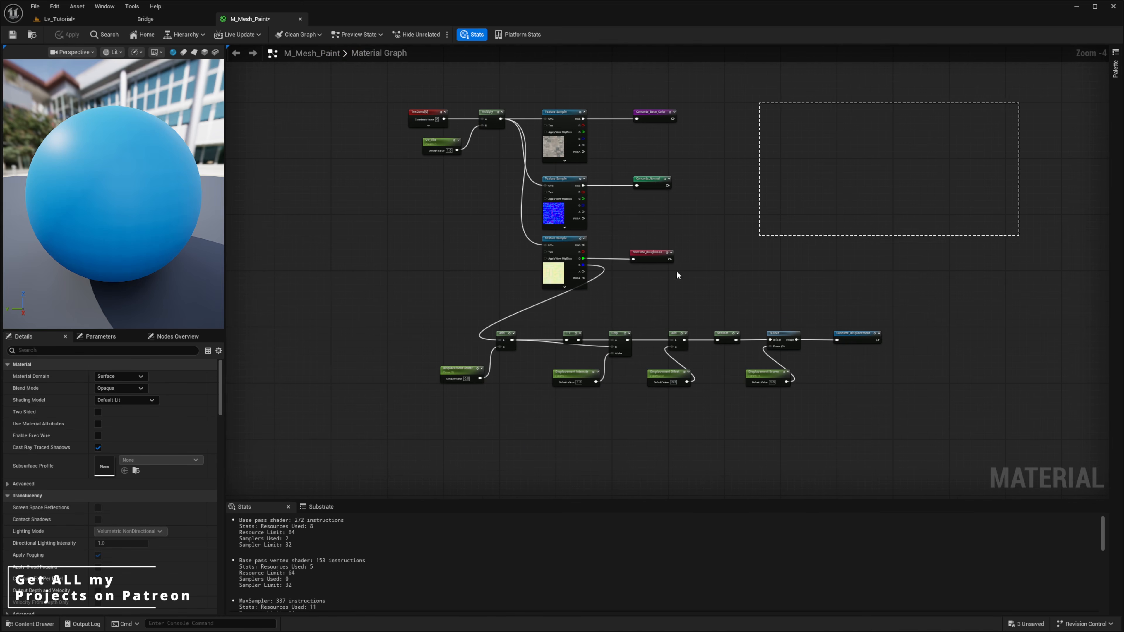
{"action": "left_click_drag", "start_coordinate": [677, 272], "coordinate": [362, 425]}
{"action": "right_click_drag", "start_coordinate": [578, 168], "coordinate": [624, 208]}
{"action": "left_click", "coordinate": [943, 129]}
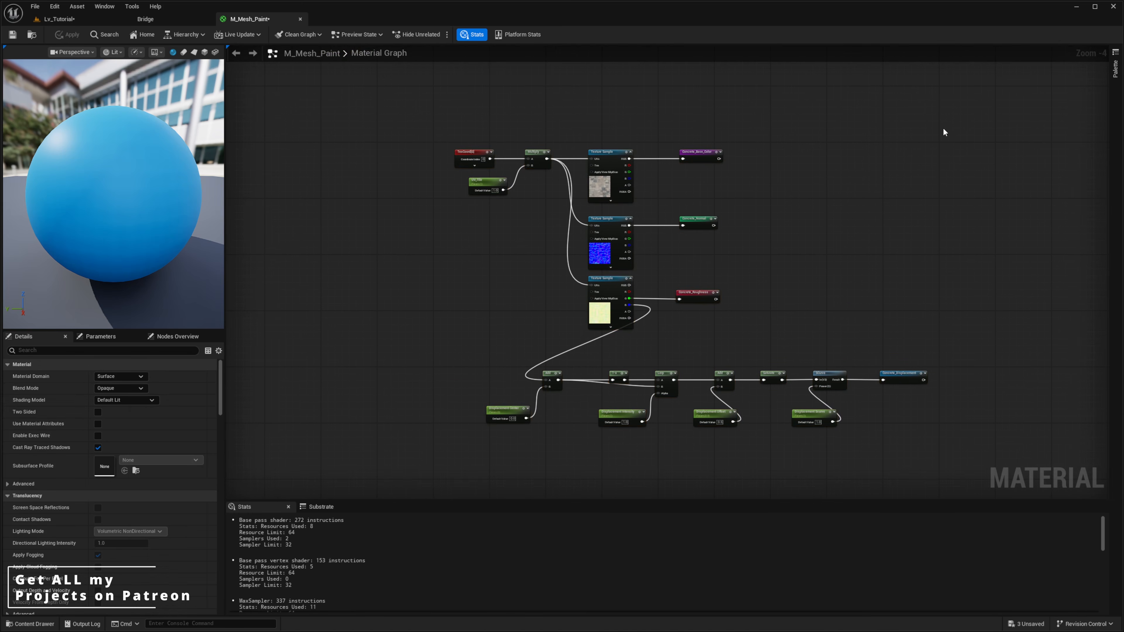
{"action": "left_click_drag", "start_coordinate": [943, 132], "coordinate": [397, 419]}
{"action": "type", "text": "cCo"}
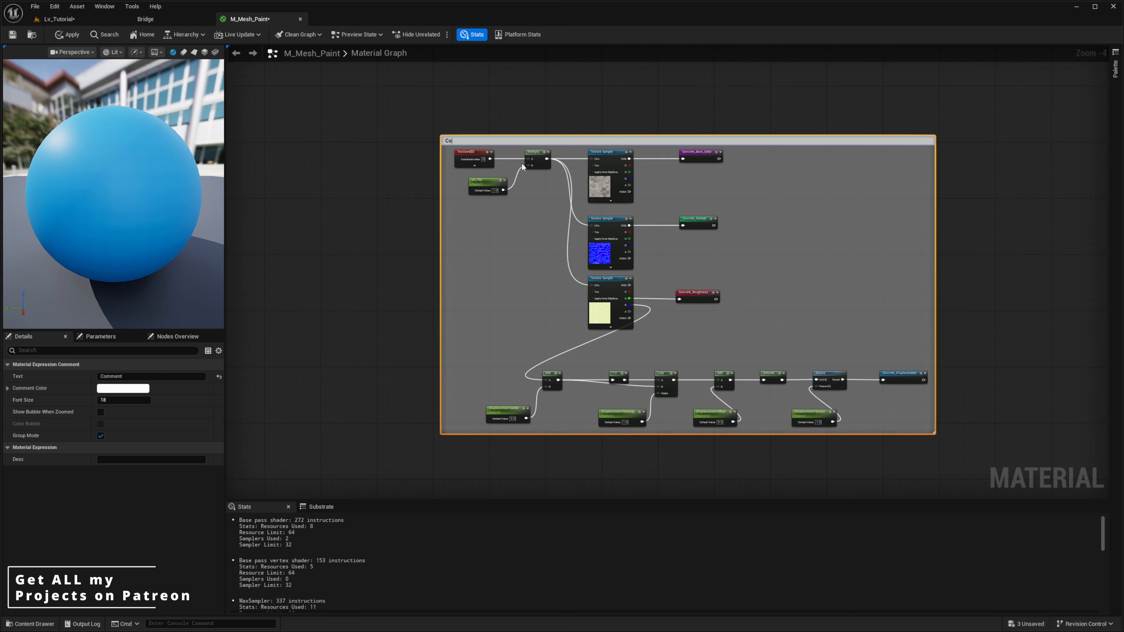
{"action": "type", "text": "ncete_Base"}
{"action": "key", "text": "Return"}
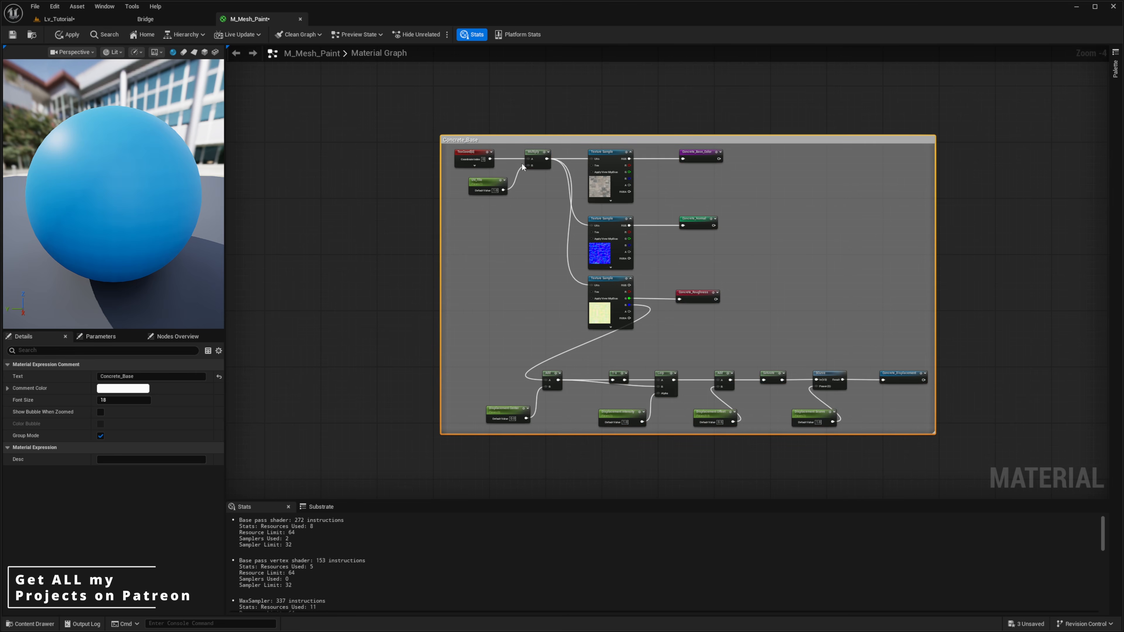
Examine the Concrete_Base node group and the second commented texture group beneath it.
{"action": "left_click", "coordinate": [480, 201]}
{"action": "scroll", "coordinate": [486, 230], "scroll_direction": "down", "scroll_amount": 1}
{"action": "left_click_drag", "start_coordinate": [901, 123], "coordinate": [368, 456]}
{"action": "scroll", "coordinate": [566, 310], "scroll_direction": "up", "scroll_amount": 4}
{"action": "scroll", "coordinate": [708, 283], "scroll_direction": "down", "scroll_amount": 2}
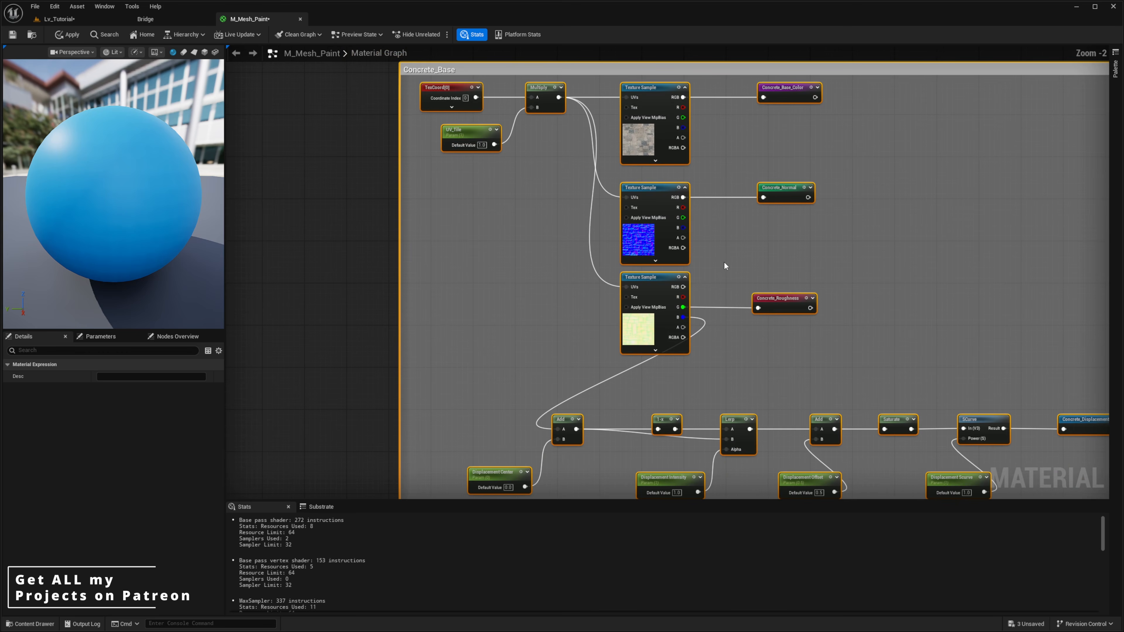
{"action": "left_click", "coordinate": [720, 258]}
{"action": "scroll", "coordinate": [723, 257], "scroll_direction": "down", "scroll_amount": 1}
{"action": "right_click_drag", "start_coordinate": [723, 254], "coordinate": [633, 224]}
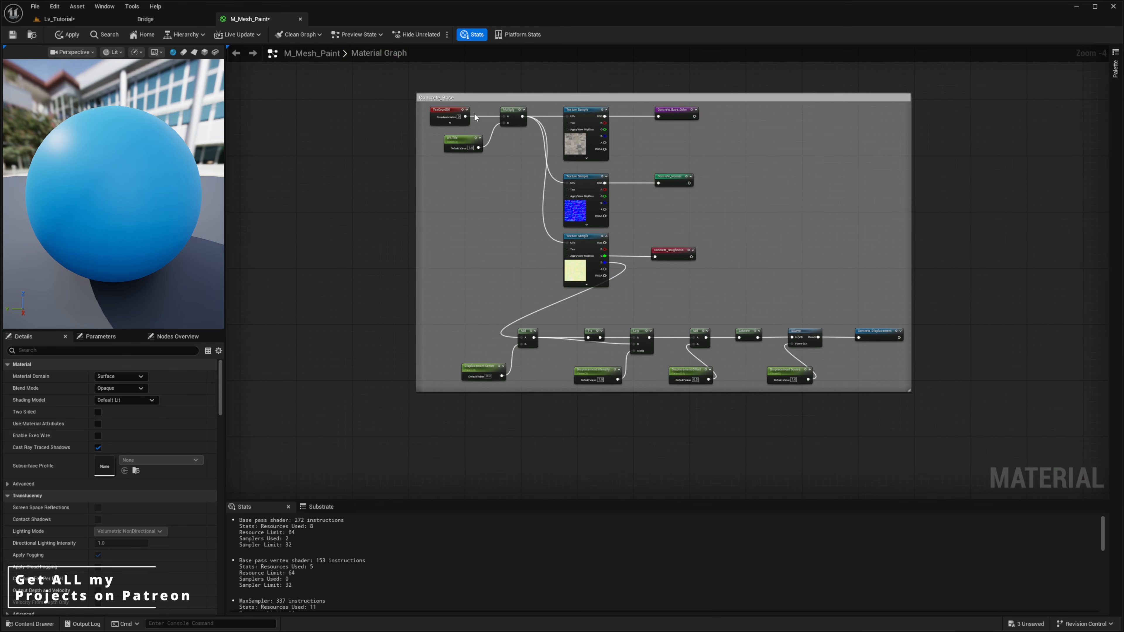
{"action": "scroll", "coordinate": [609, 177], "scroll_direction": "up", "scroll_amount": 1}
{"action": "right_click_drag", "start_coordinate": [547, 153], "coordinate": [525, 179]}
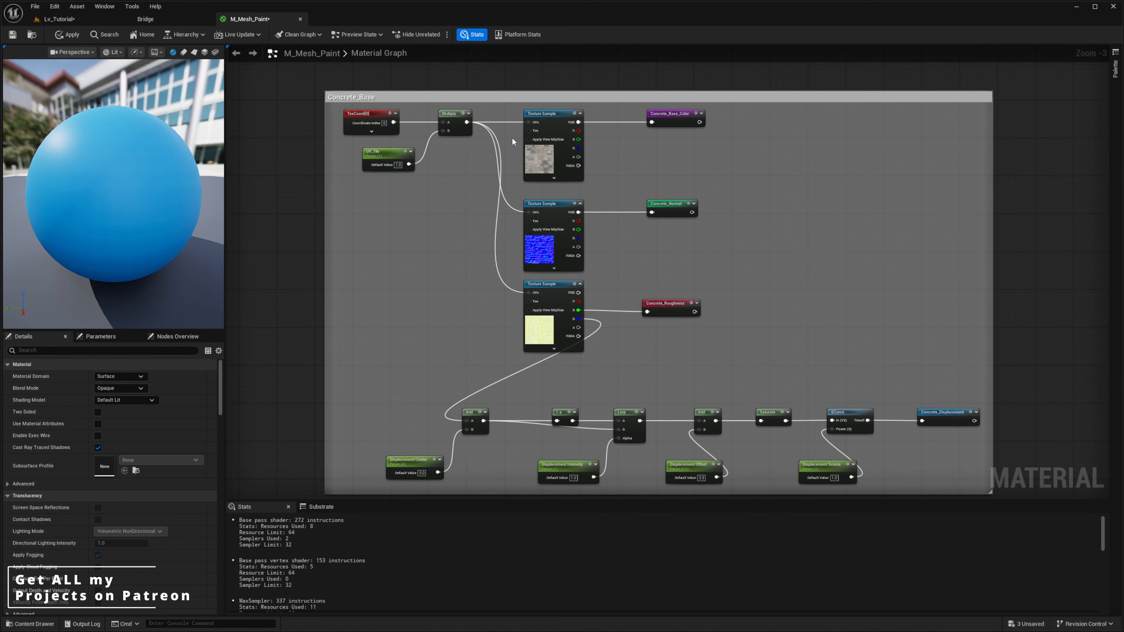
{"action": "scroll", "coordinate": [622, 322], "scroll_direction": "down", "scroll_amount": 2}
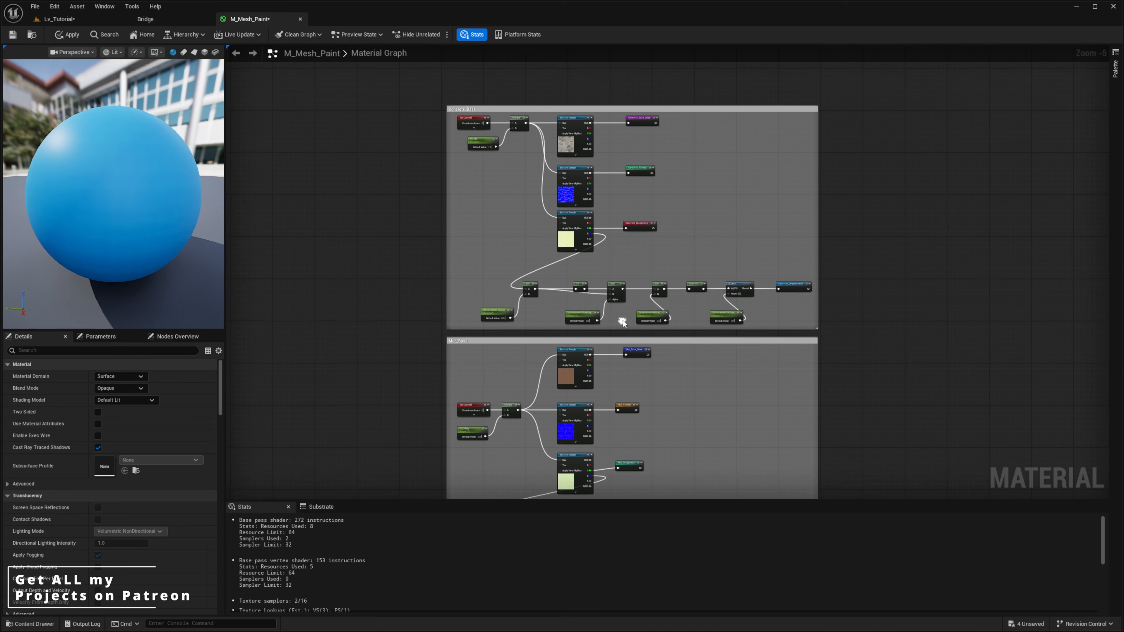
{"action": "right_click_drag", "start_coordinate": [601, 186], "coordinate": [630, 137]}
{"action": "right_click_drag", "start_coordinate": [560, 316], "coordinate": [570, 177]}
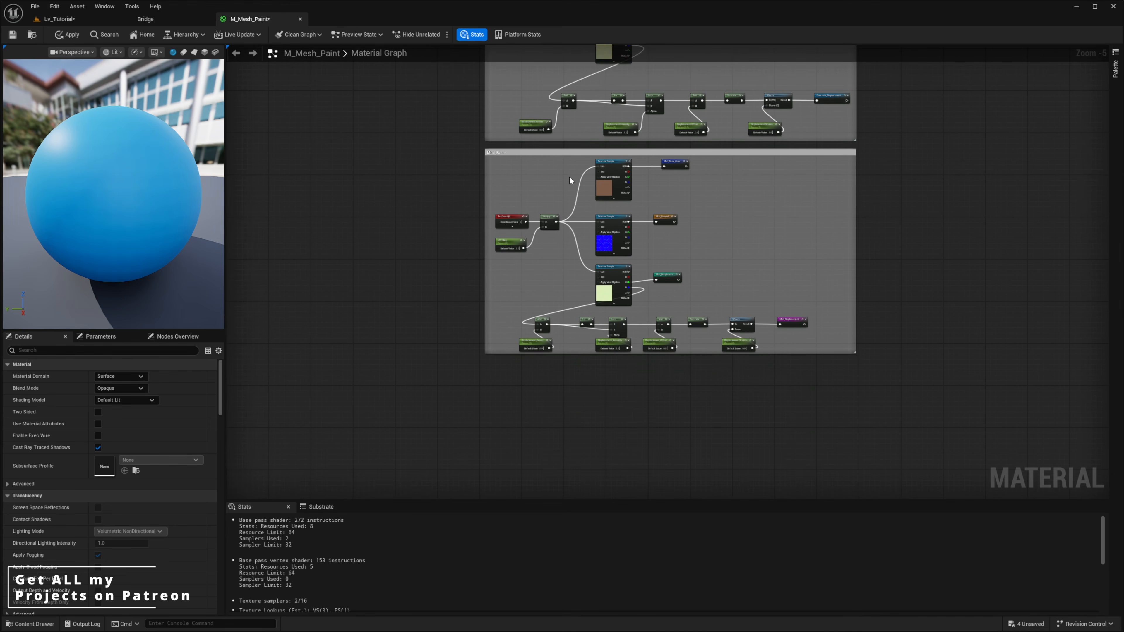
Add a HeightLerpWithTwoHeightMaps node in the empty graph area beside the Concrete_Base and Mud_Base groups, leaving room for its input nodes.
{"action": "scroll", "coordinate": [629, 226], "scroll_direction": "up", "scroll_amount": 2}
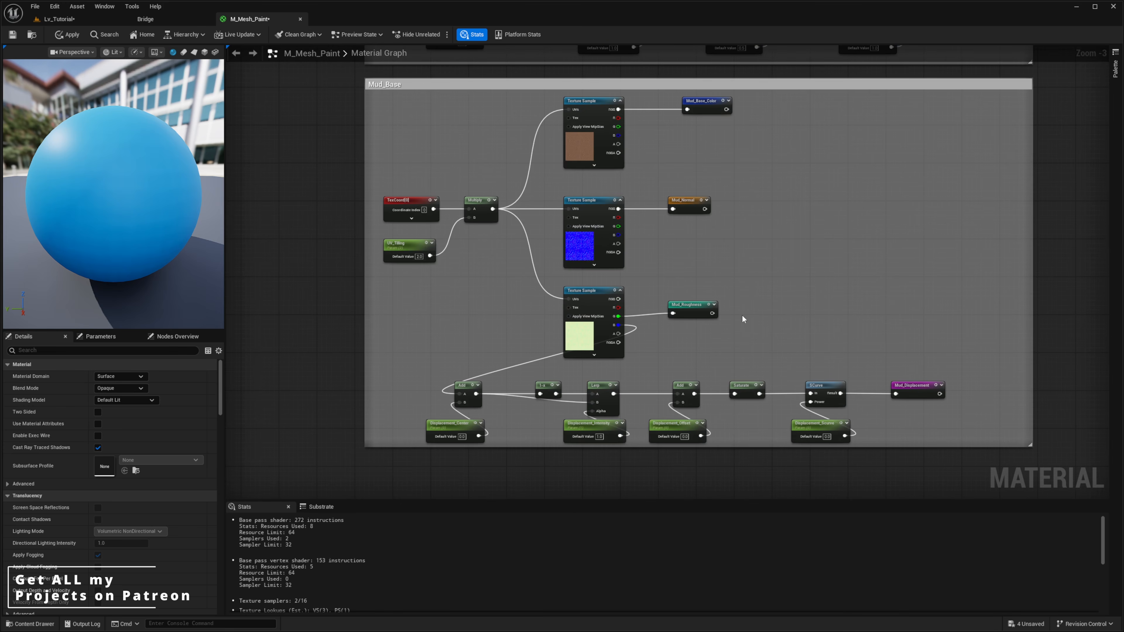
{"action": "right_click_drag", "start_coordinate": [830, 164], "coordinate": [739, 250]}
{"action": "right_click_drag", "start_coordinate": [808, 224], "coordinate": [603, 315]}
{"action": "scroll", "coordinate": [603, 314], "scroll_direction": "down", "scroll_amount": 1}
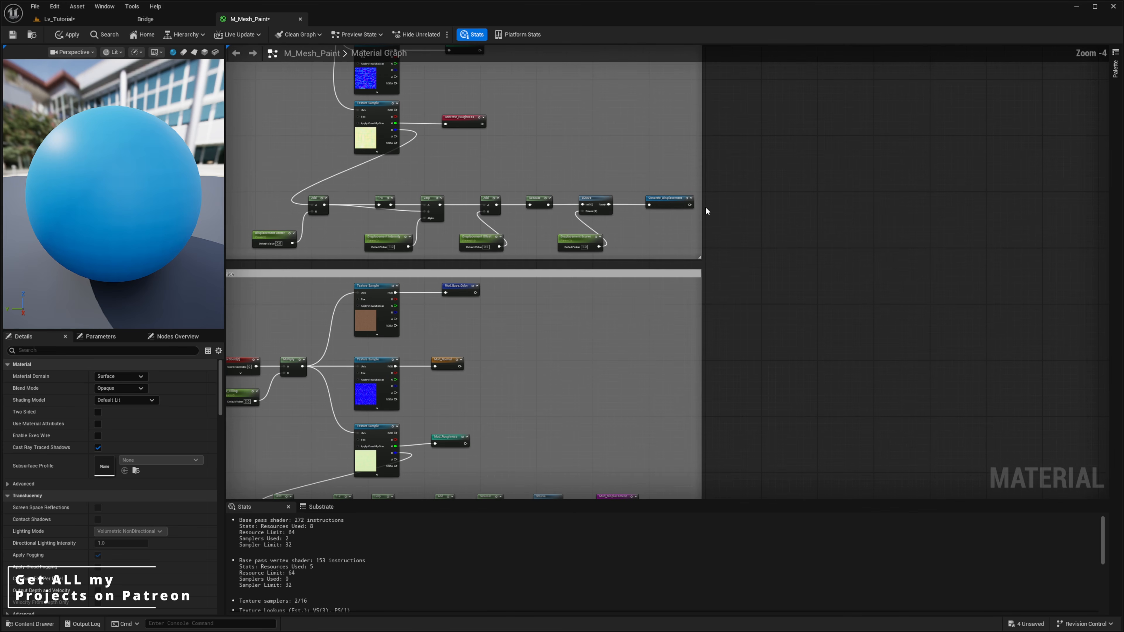
{"action": "mouse_move", "coordinate": [722, 199]}
{"action": "right_mouse_down"}
{"action": "mouse_move", "coordinate": [622, 278]}
{"action": "mouse_move", "coordinate": [602, 239]}
{"action": "right_mouse_up"}
{"action": "scroll", "coordinate": [582, 221], "scroll_direction": "up", "scroll_amount": 2}
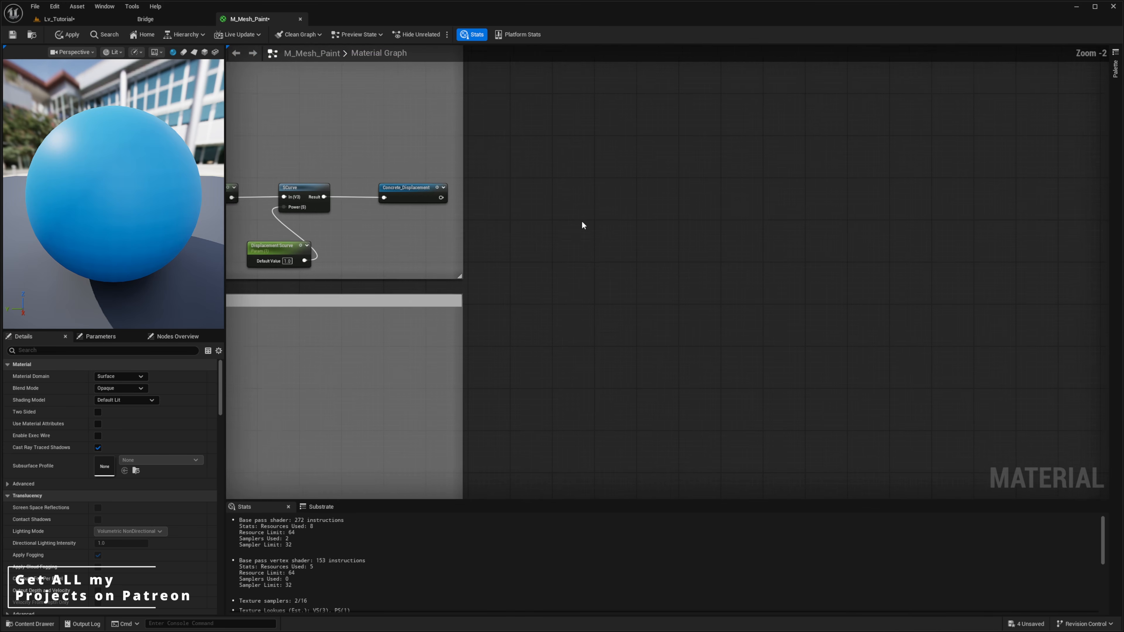
{"action": "right_click", "coordinate": [718, 293]}
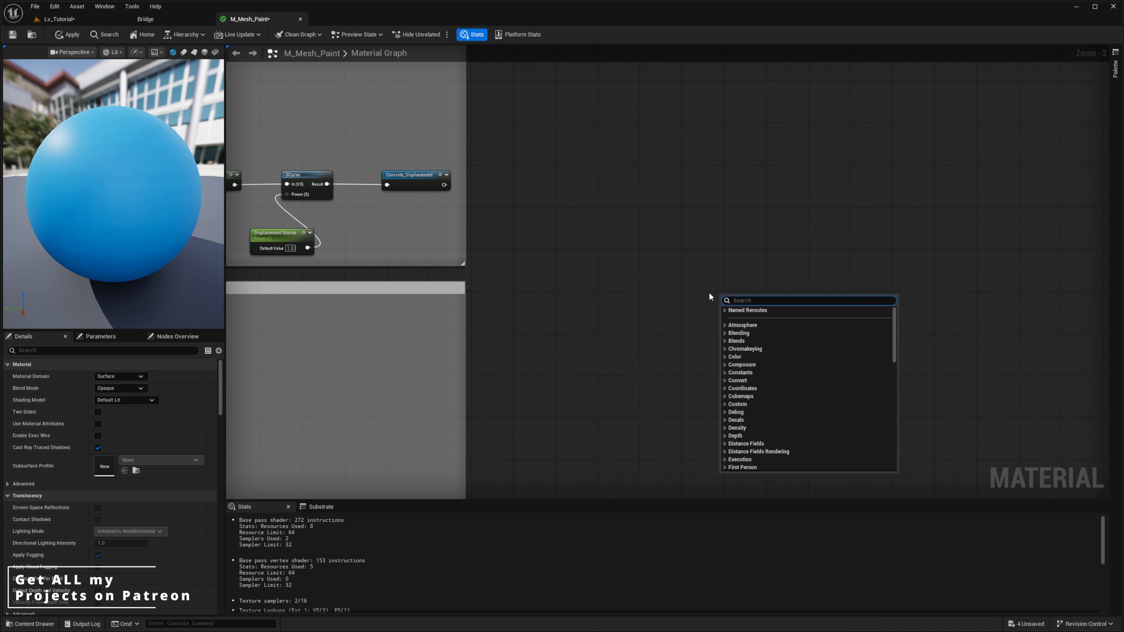
{"action": "type", "text": "height"}
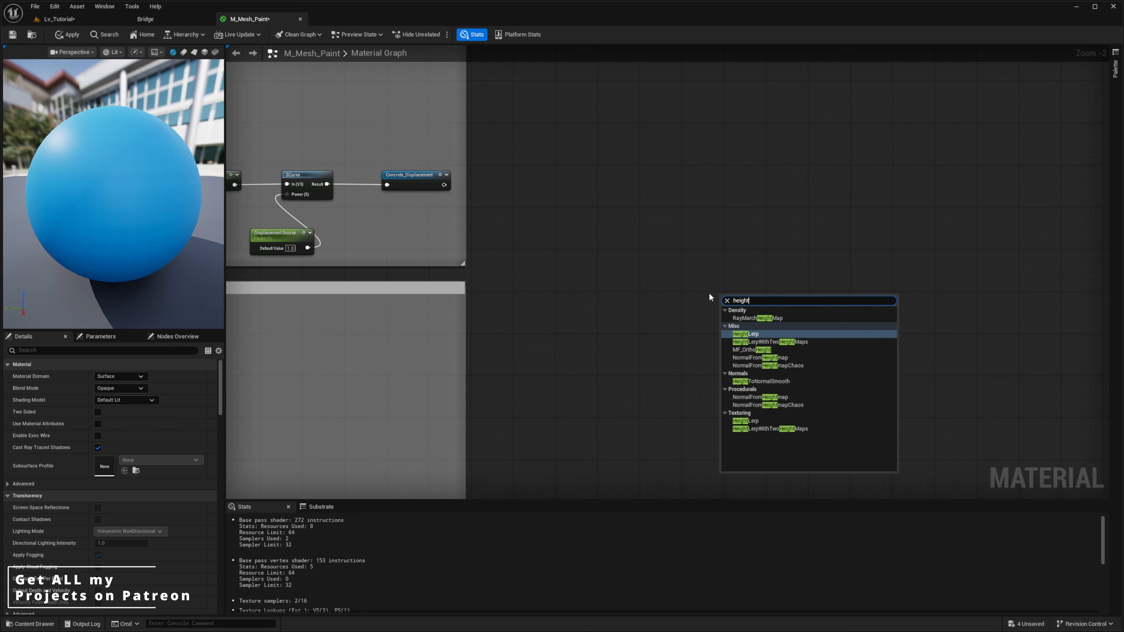
{"action": "left_click", "coordinate": [796, 342]}
{"action": "left_click_drag", "start_coordinate": [780, 311], "coordinate": [706, 215]}
{"action": "scroll", "coordinate": [650, 262], "scroll_direction": "up", "scroll_amount": 2}
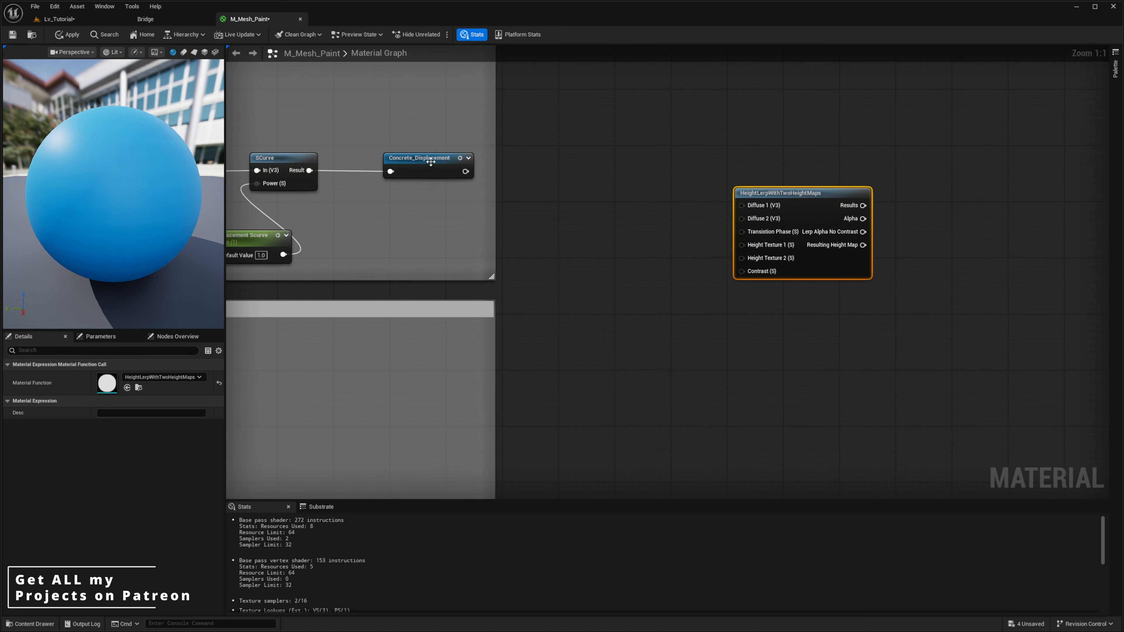
{"action": "right_click_drag", "start_coordinate": [431, 162], "coordinate": [484, 236]}
{"action": "left_click_drag", "start_coordinate": [510, 179], "coordinate": [481, 294]}
{"action": "left_click_drag", "start_coordinate": [475, 190], "coordinate": [501, 286]}
{"action": "left_click", "coordinate": [687, 327]}
{"action": "right_click_drag", "start_coordinate": [687, 327], "coordinate": [740, 218]}
{"action": "left_click_drag", "start_coordinate": [916, 160], "coordinate": [957, 167]}
Add usages of the Concrete_Displacement and Mud_Displacement named reroutes, stacked one above the other before the height lerp node.
{"action": "right_click", "coordinate": [693, 262]}
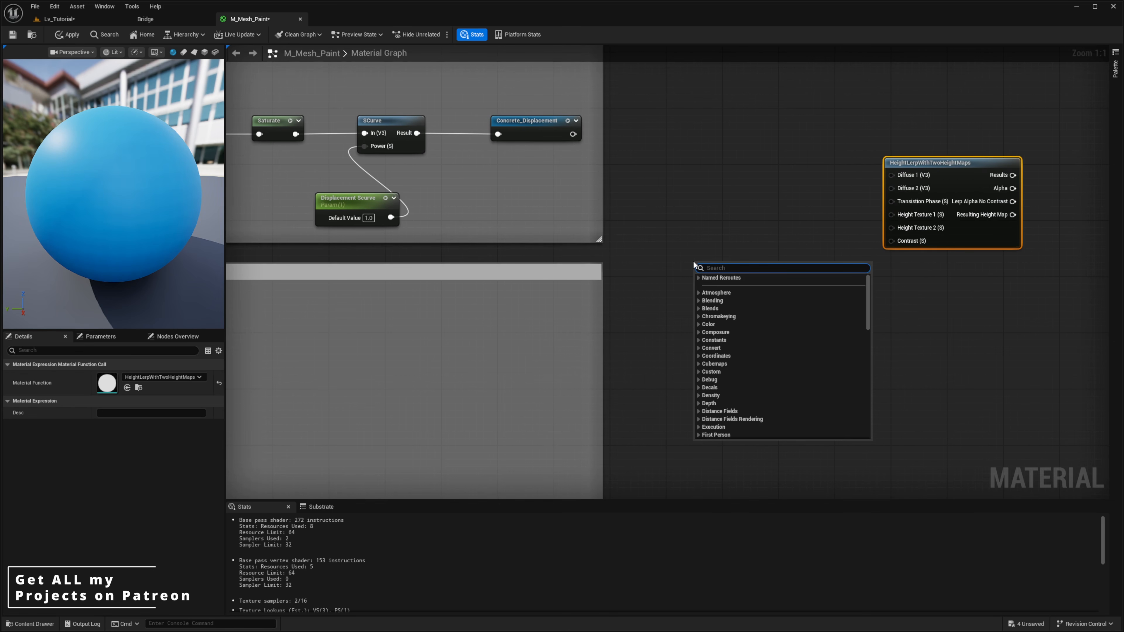
{"action": "type", "text": "displacem"}
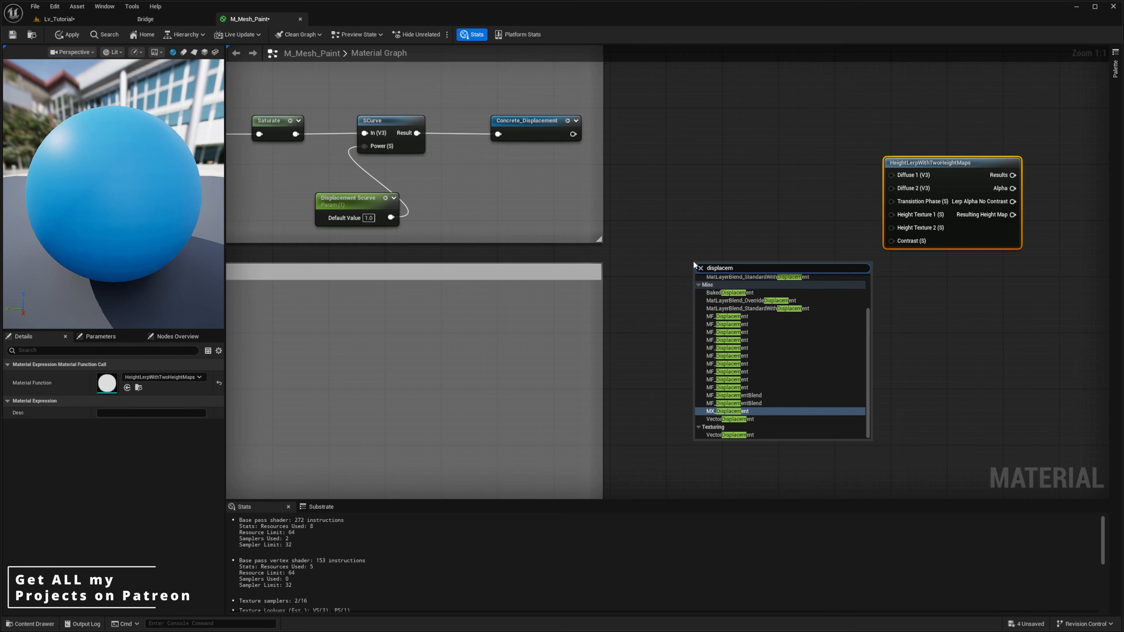
{"action": "scroll", "coordinate": [725, 305], "scroll_direction": "up", "scroll_amount": 3}
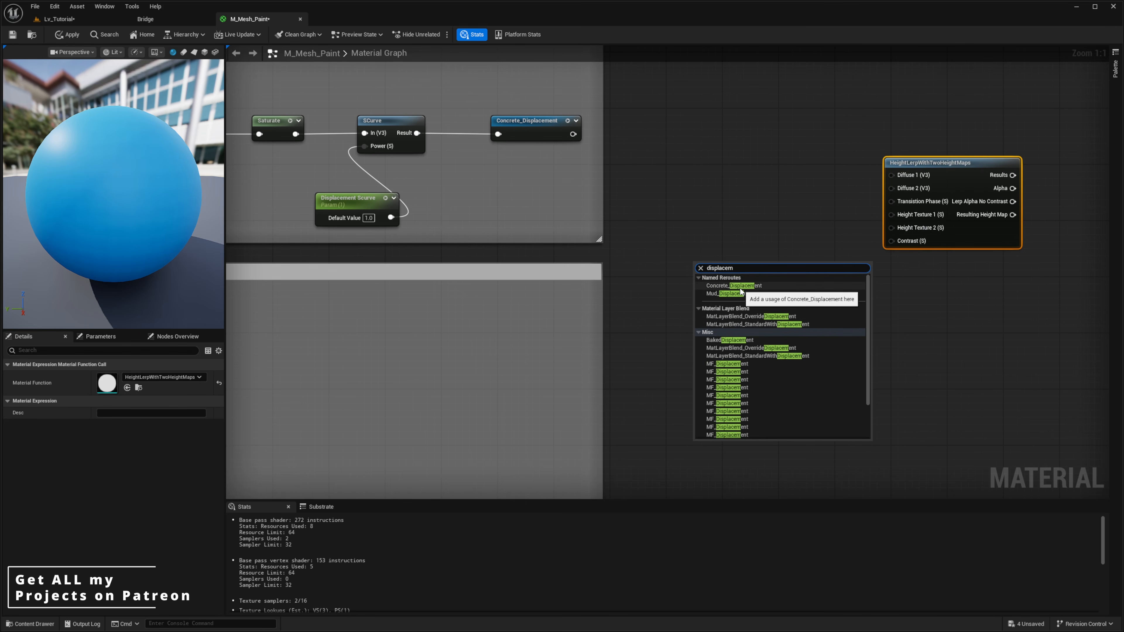
{"action": "left_click", "coordinate": [738, 292]}
{"action": "right_click", "coordinate": [719, 297]}
{"action": "type", "text": "mud"}
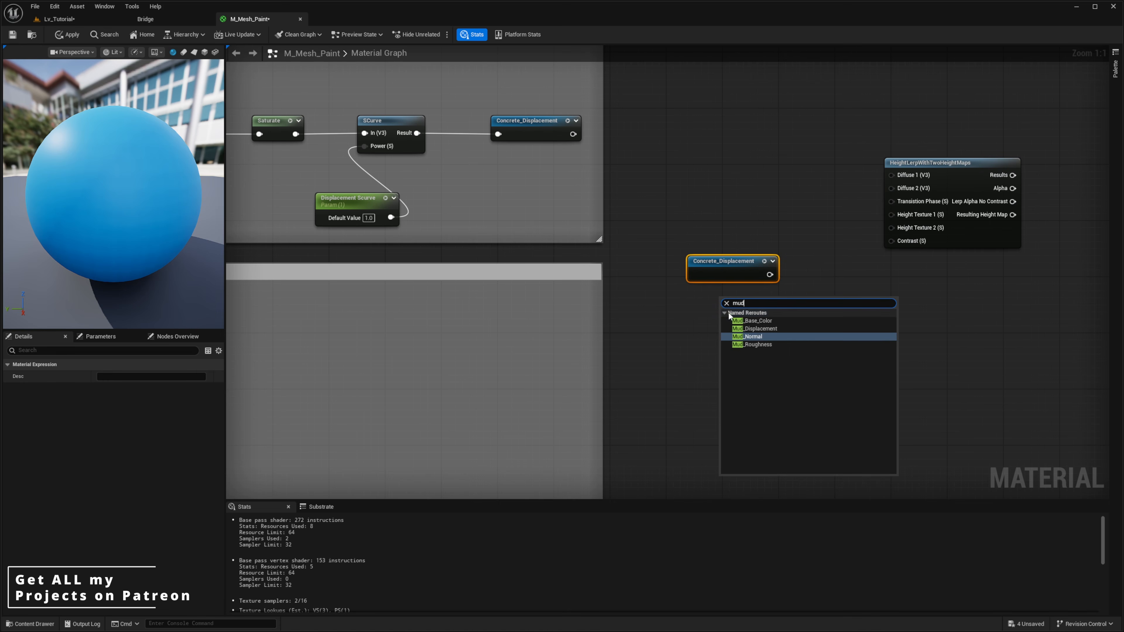
{"action": "left_click", "coordinate": [752, 328]}
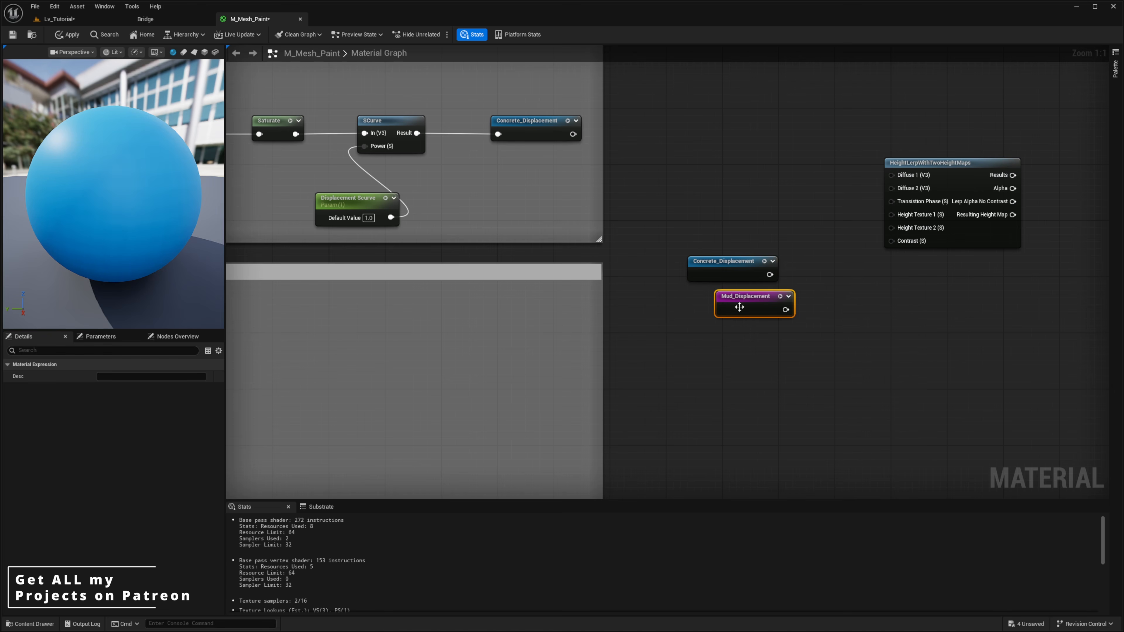
{"action": "left_click_drag", "start_coordinate": [712, 302], "coordinate": [713, 309]}
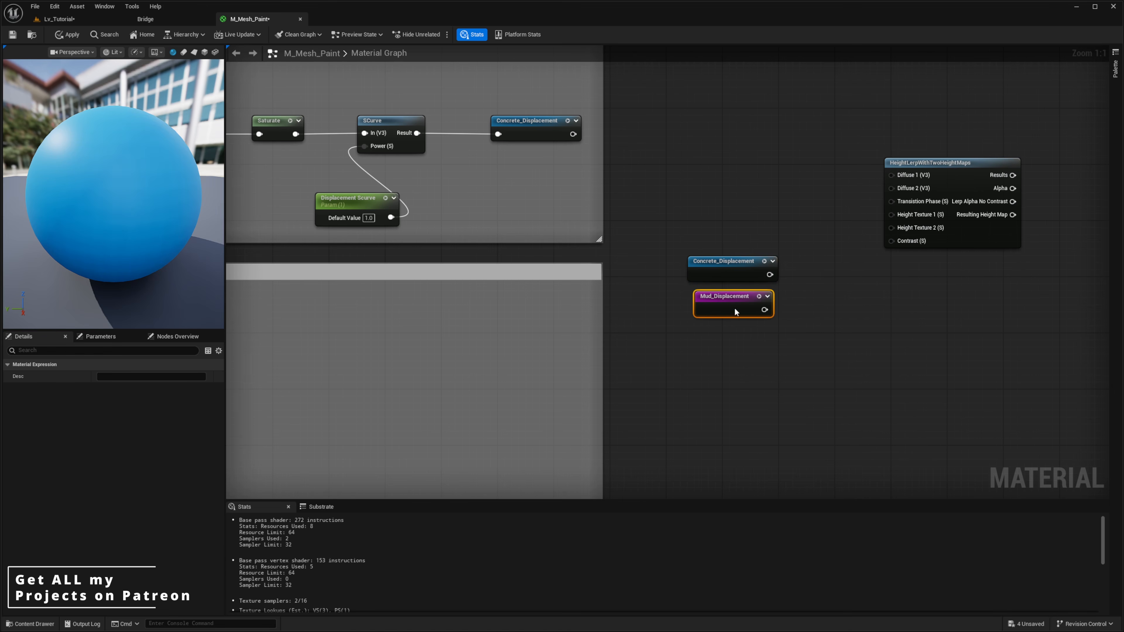
Connect Concrete_Displacement to the height lerp's Height Texture 1 input and Mud_Displacement to Height Texture 2.
{"action": "right_click_drag", "start_coordinate": [836, 257], "coordinate": [777, 261]}
{"action": "left_click", "coordinate": [780, 262]}
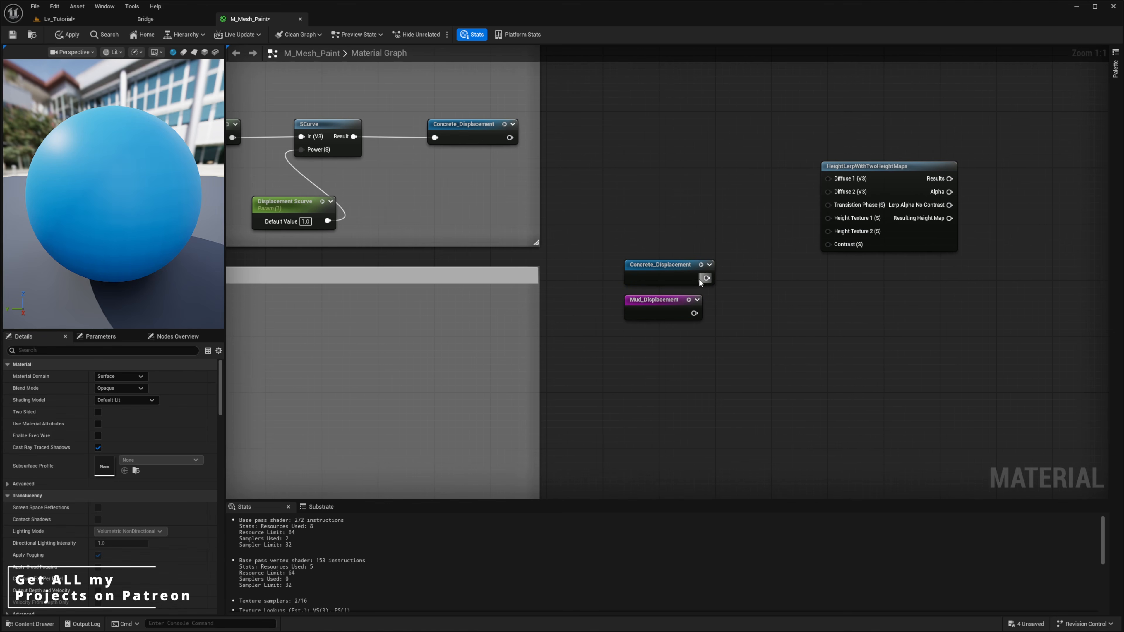
{"action": "left_click_drag", "start_coordinate": [706, 278], "coordinate": [840, 218]}
{"action": "left_click_drag", "start_coordinate": [694, 316], "coordinate": [833, 232]}
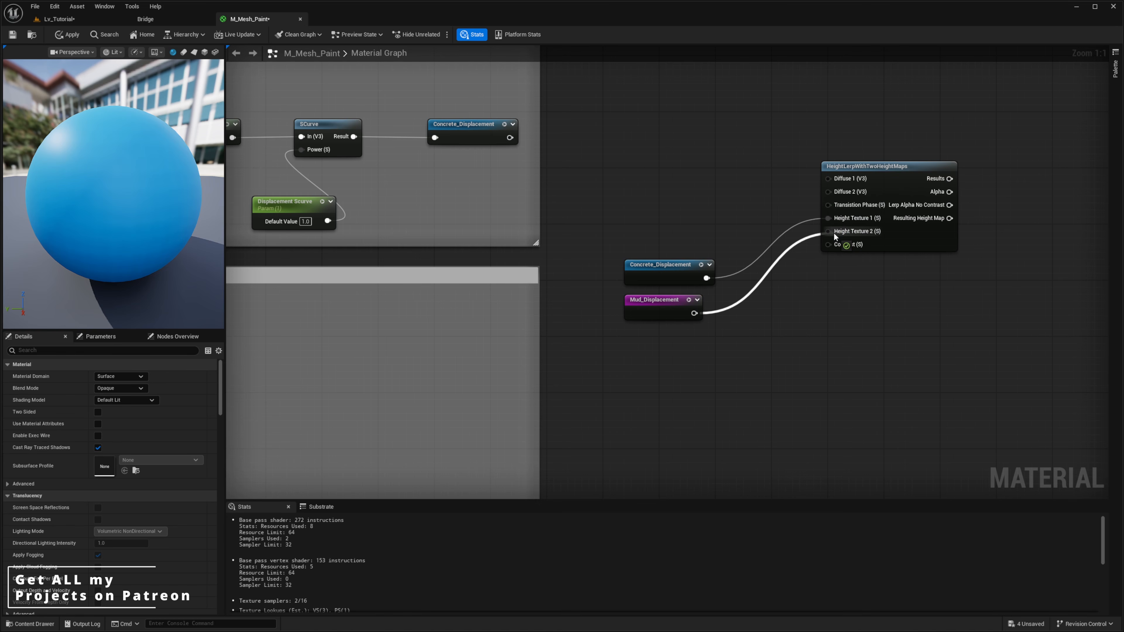
Create a scalar parameter named Transition with default value 0.5 and connect it to the height lerp's Transition Phase input.
{"action": "right_click_drag", "start_coordinate": [752, 280], "coordinate": [780, 294]}
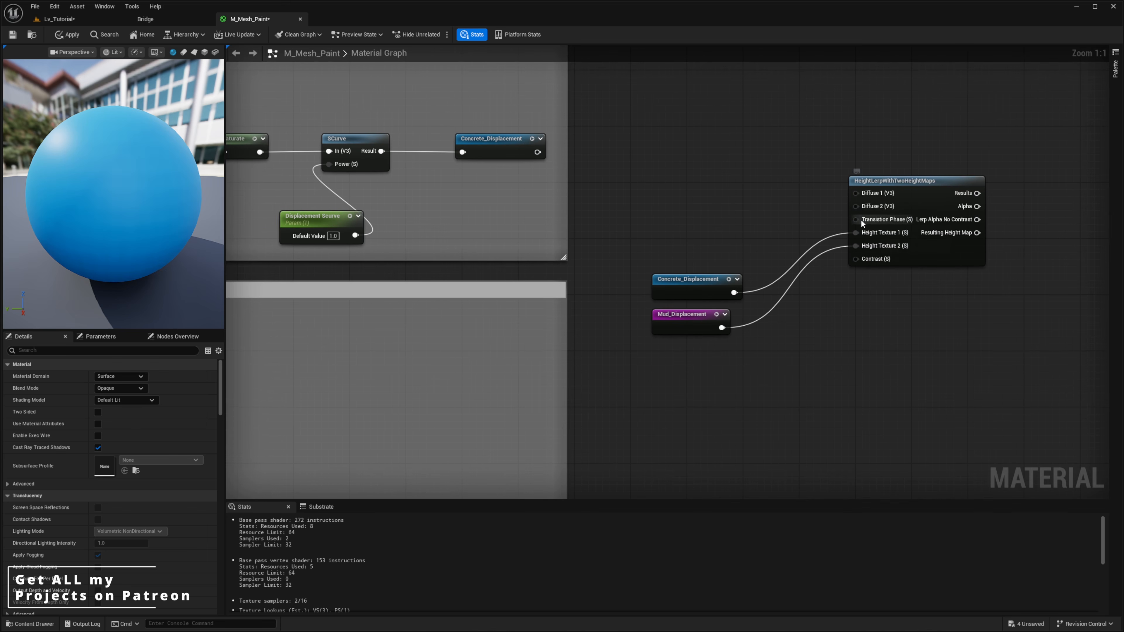
{"action": "left_click", "coordinate": [688, 225]}
{"action": "type", "text": "Transition"}
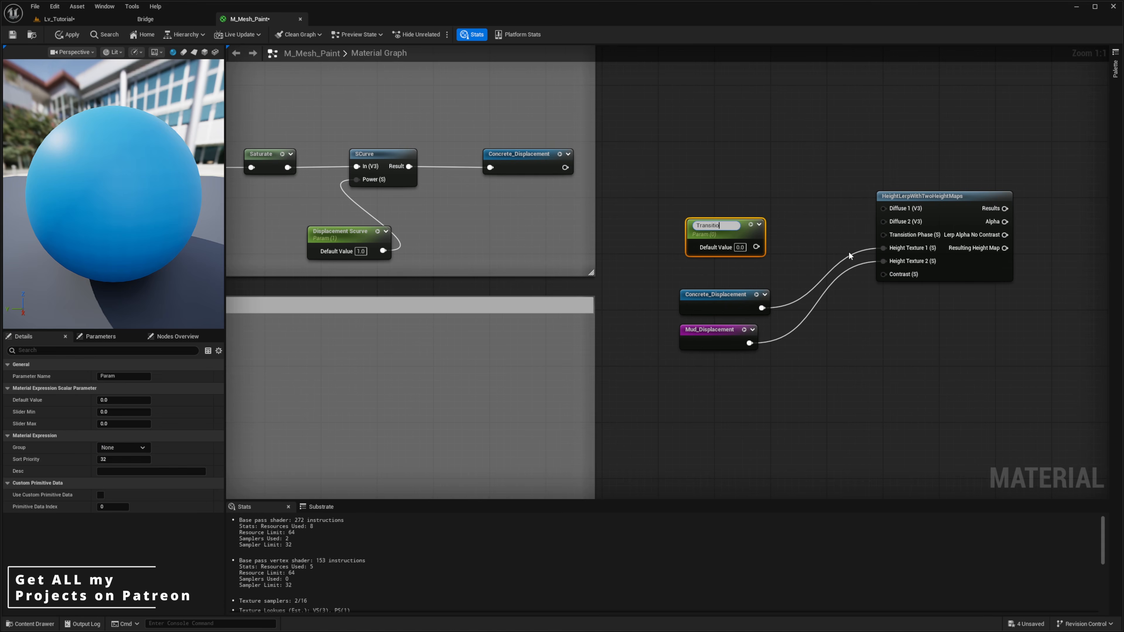
{"action": "key", "text": "Return"}
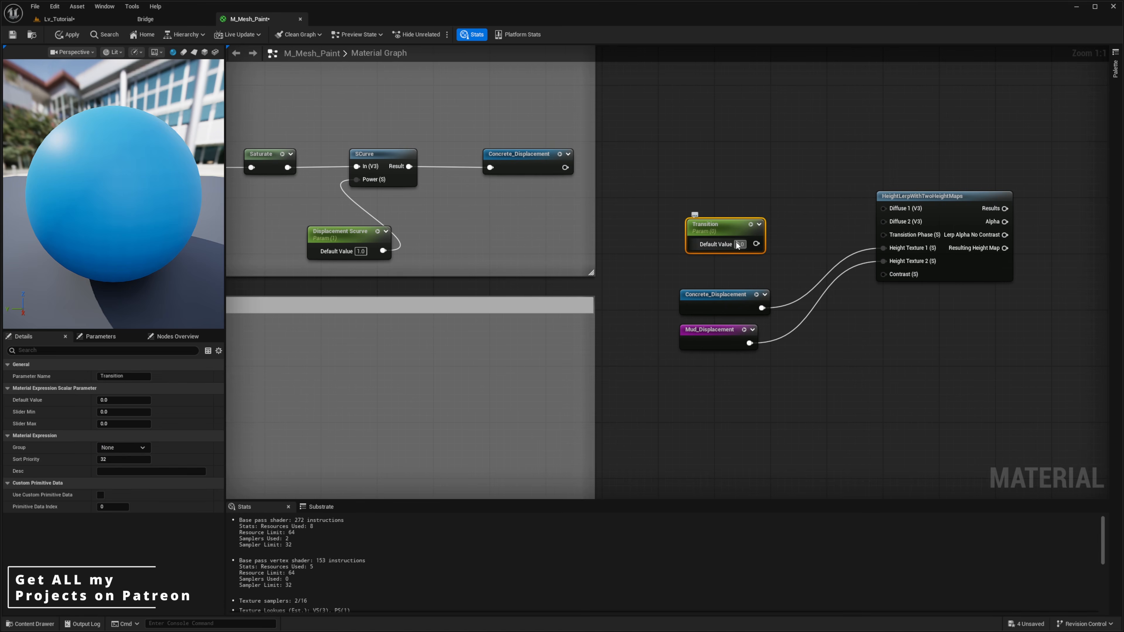
{"action": "type", "text": "0.5"}
{"action": "key", "text": "Return"}
{"action": "left_click_drag", "start_coordinate": [756, 243], "coordinate": [881, 235]}
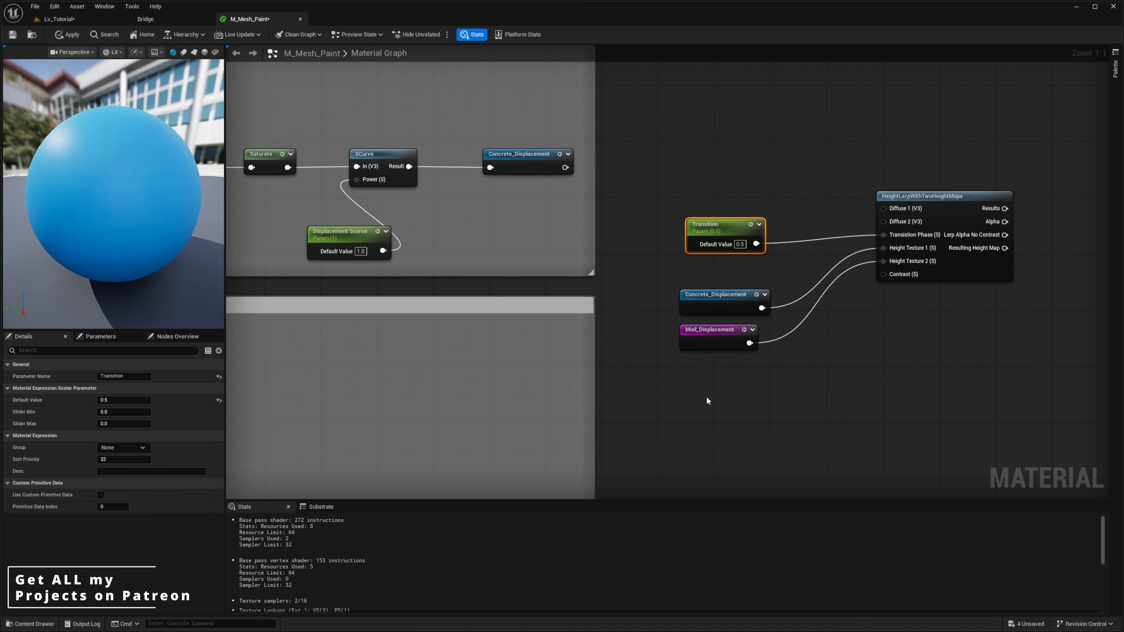
Create a scalar parameter named Contrast with default value 3 and connect it to the height lerp's Contrast input.
{"action": "left_click", "coordinate": [681, 380]}
{"action": "left_click", "coordinate": [697, 375]}
{"action": "type", "text": "Contrast"}
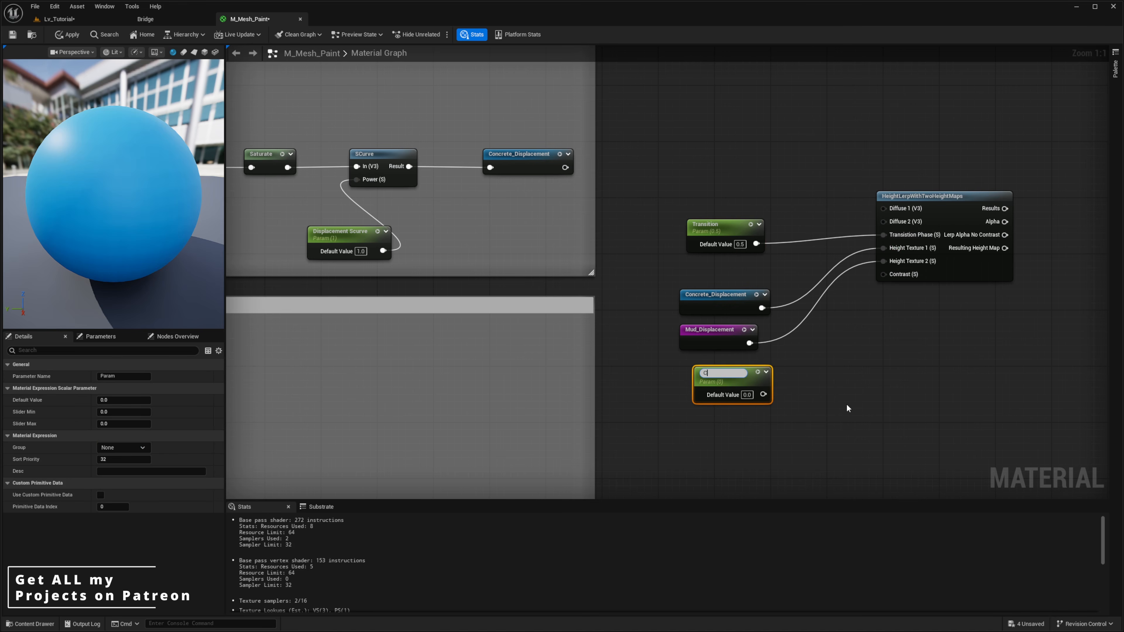
{"action": "key", "text": "Return"}
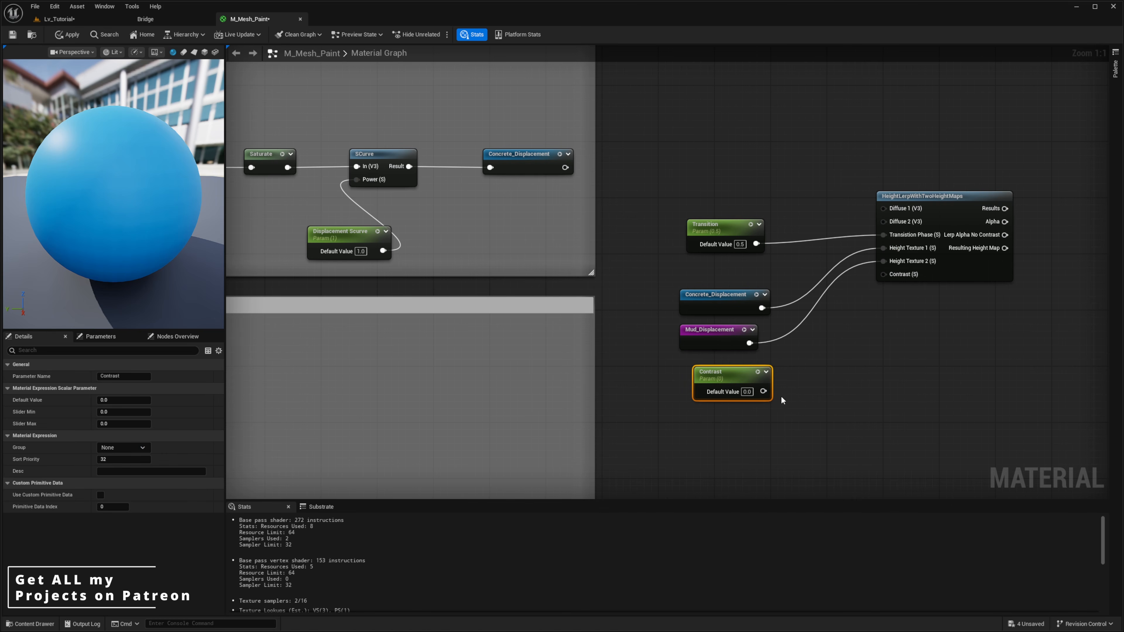
{"action": "left_click", "coordinate": [747, 392]}
{"action": "type", "text": "3"}
{"action": "left_click", "coordinate": [763, 405]}
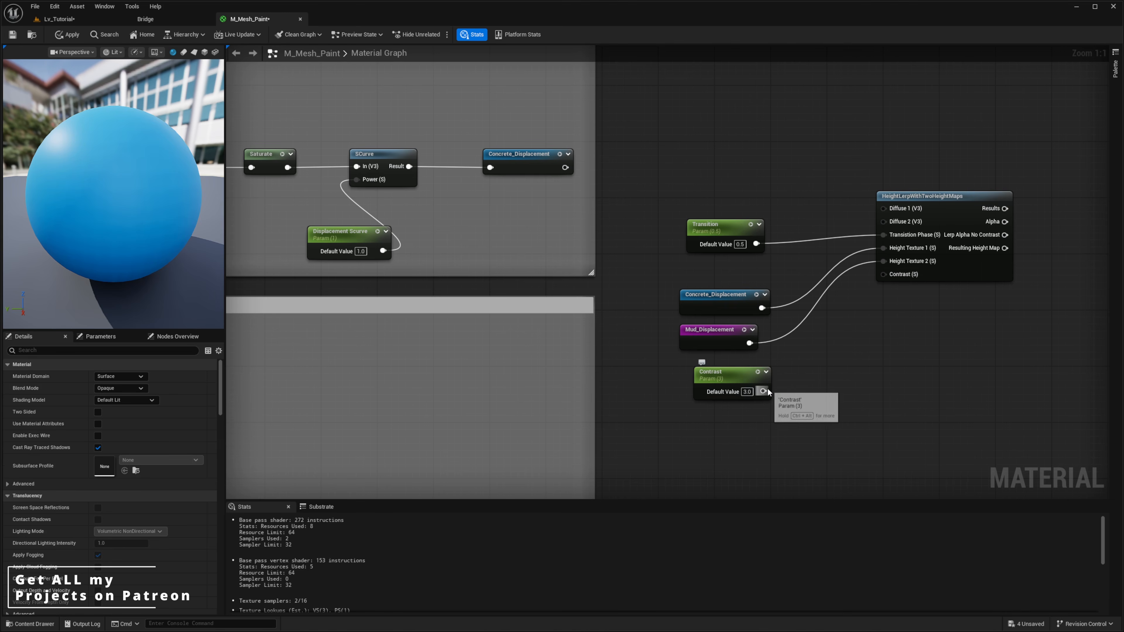
{"action": "left_click_drag", "start_coordinate": [764, 391], "coordinate": [893, 275]}
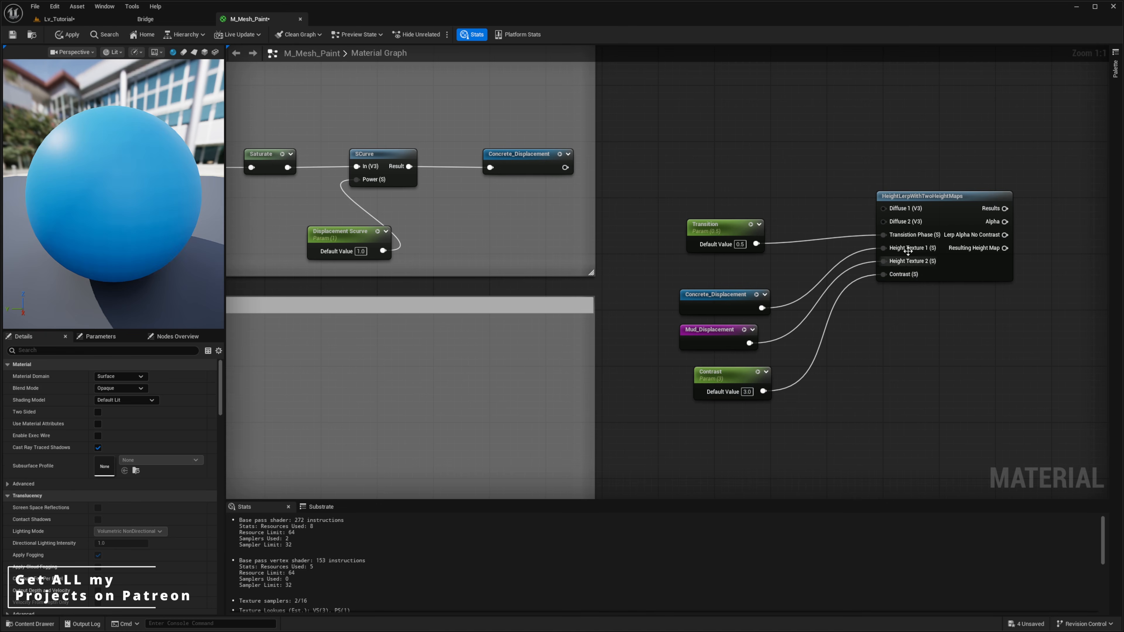
{"action": "left_click", "coordinate": [949, 220]}
{"action": "right_click_drag", "start_coordinate": [932, 185], "coordinate": [955, 176]}
{"action": "left_click", "coordinate": [956, 176]}
{"action": "scroll", "coordinate": [880, 350], "scroll_direction": "down", "scroll_amount": 3}
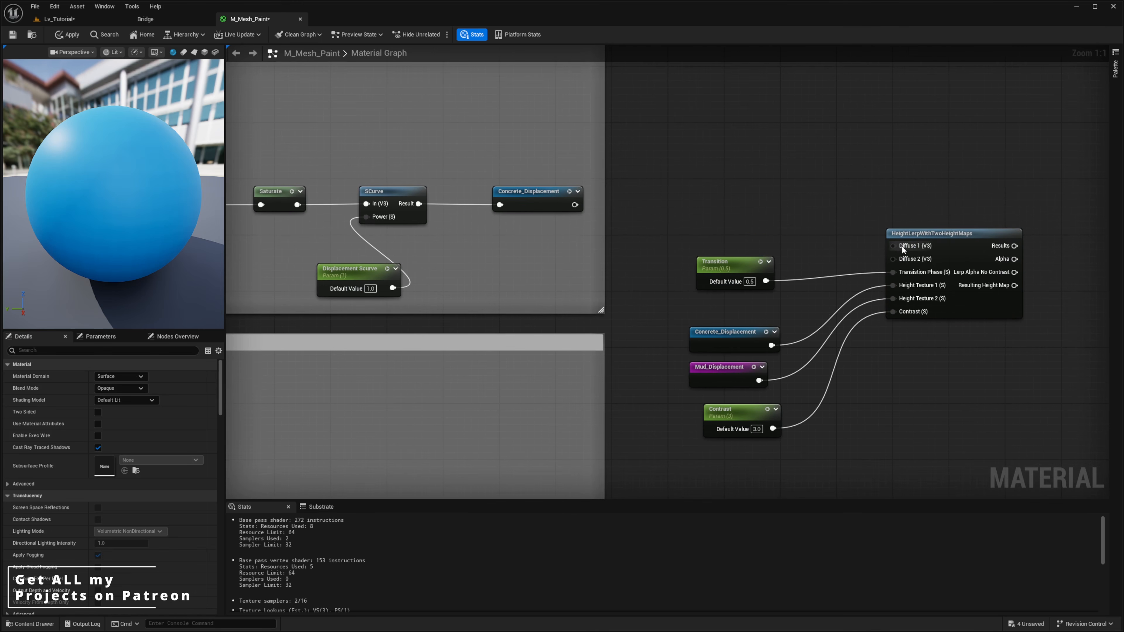
Move the height blend node and its four connected input nodes up beside the concrete section of the graph.
{"action": "left_click_drag", "start_coordinate": [935, 196], "coordinate": [935, 327]}
{"action": "right_click_drag", "start_coordinate": [924, 213], "coordinate": [943, 253]}
{"action": "scroll", "coordinate": [955, 229], "scroll_direction": "down", "scroll_amount": 1}
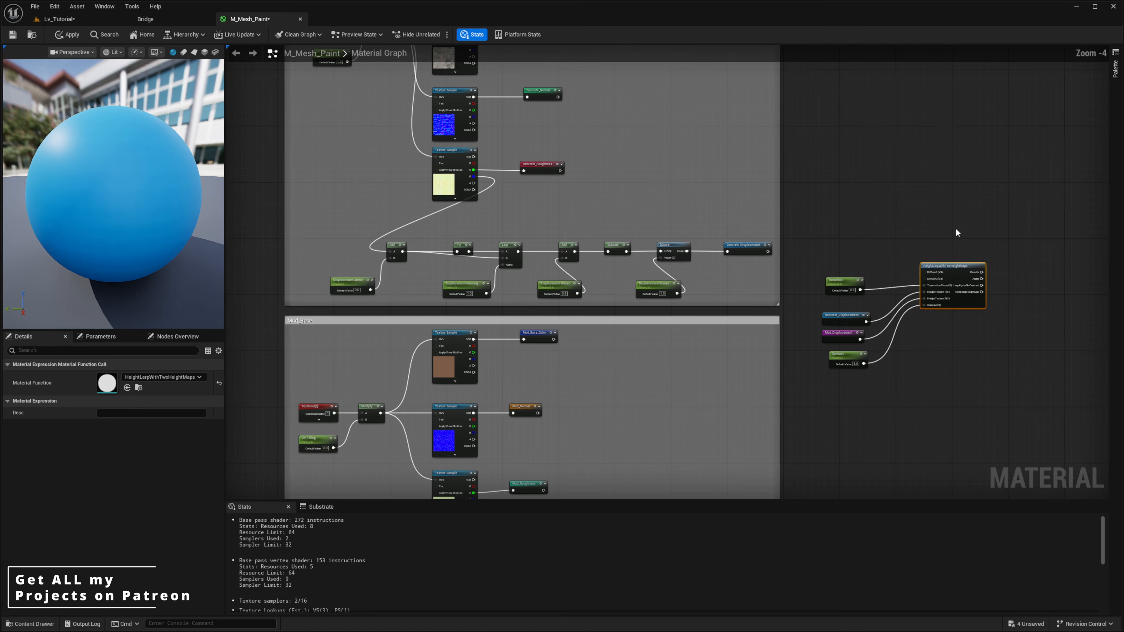
{"action": "left_click_drag", "start_coordinate": [956, 232], "coordinate": [847, 357]}
{"action": "left_click_drag", "start_coordinate": [849, 277], "coordinate": [843, 154]}
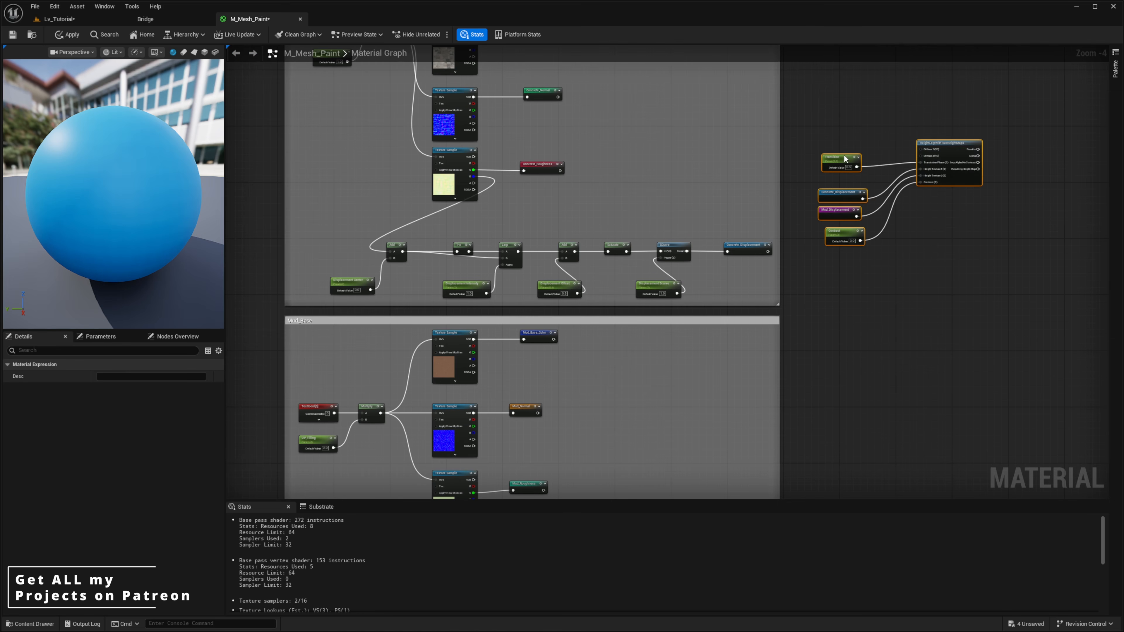
{"action": "scroll", "coordinate": [851, 107], "scroll_direction": "up", "scroll_amount": 2}
{"action": "left_click", "coordinate": [874, 154]}
Add a Concrete_Base_Color named reroute above the Transition parameter and connect it to Diffuse 1 of HeightLerpWithTwoHeightMaps.
{"action": "right_click_drag", "start_coordinate": [874, 153], "coordinate": [808, 221]}
{"action": "left_click", "coordinate": [423, 101]}
{"action": "scroll", "coordinate": [874, 242], "scroll_direction": "up", "scroll_amount": 2}
{"action": "right_click", "coordinate": [760, 224]}
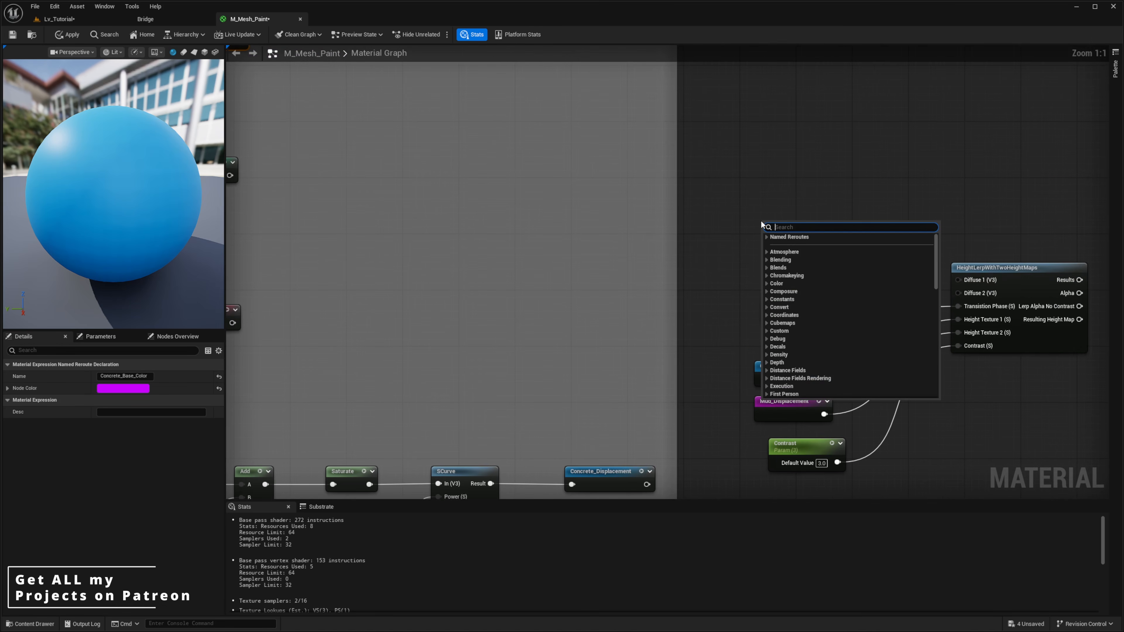
{"action": "type", "text": "concre"}
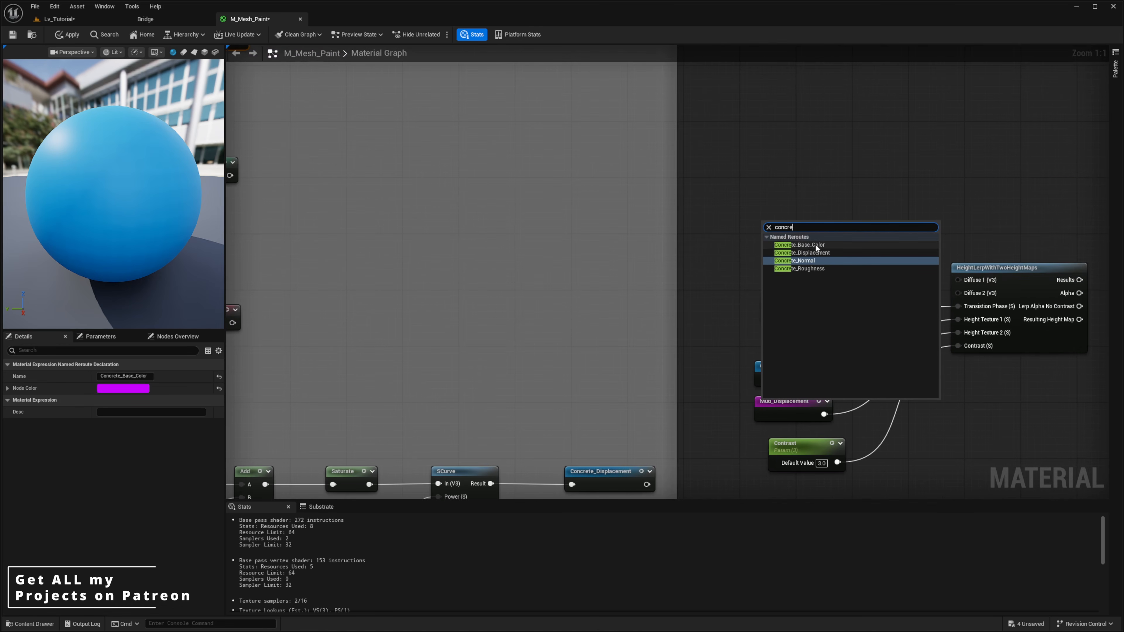
{"action": "left_click", "coordinate": [814, 245]}
{"action": "left_click_drag", "start_coordinate": [836, 239], "coordinate": [800, 202]}
Add a Mud_Base_Color named reroute below Concrete_Base_Color and connect it to Diffuse 2 of the height blend node.
{"action": "right_click", "coordinate": [780, 249]}
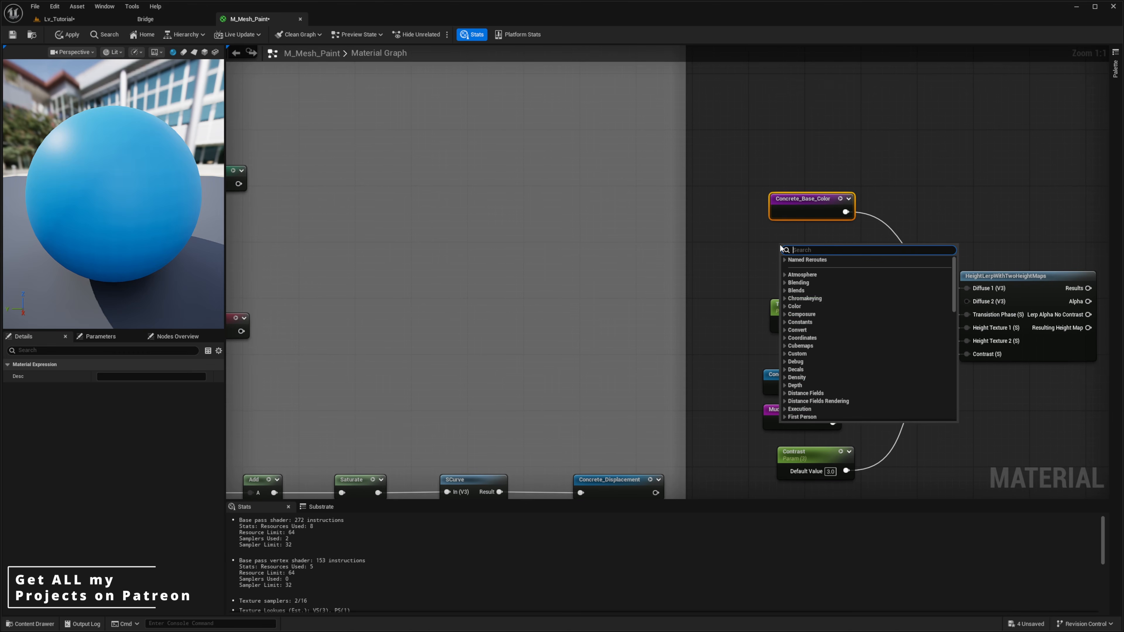
{"action": "type", "text": "mud"}
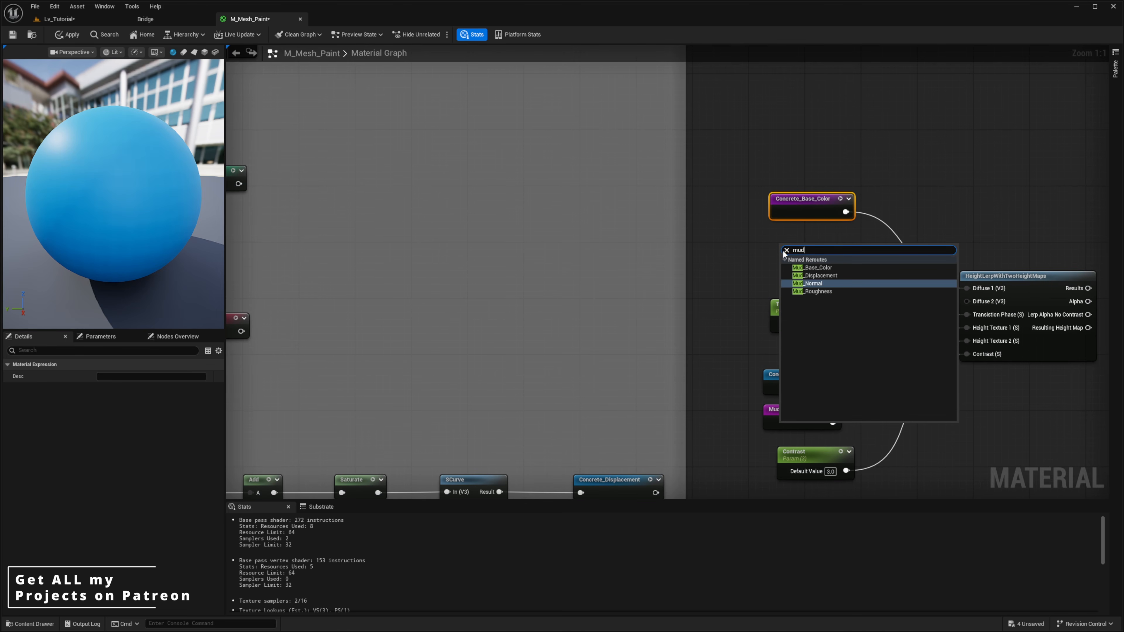
{"action": "left_click", "coordinate": [818, 267]}
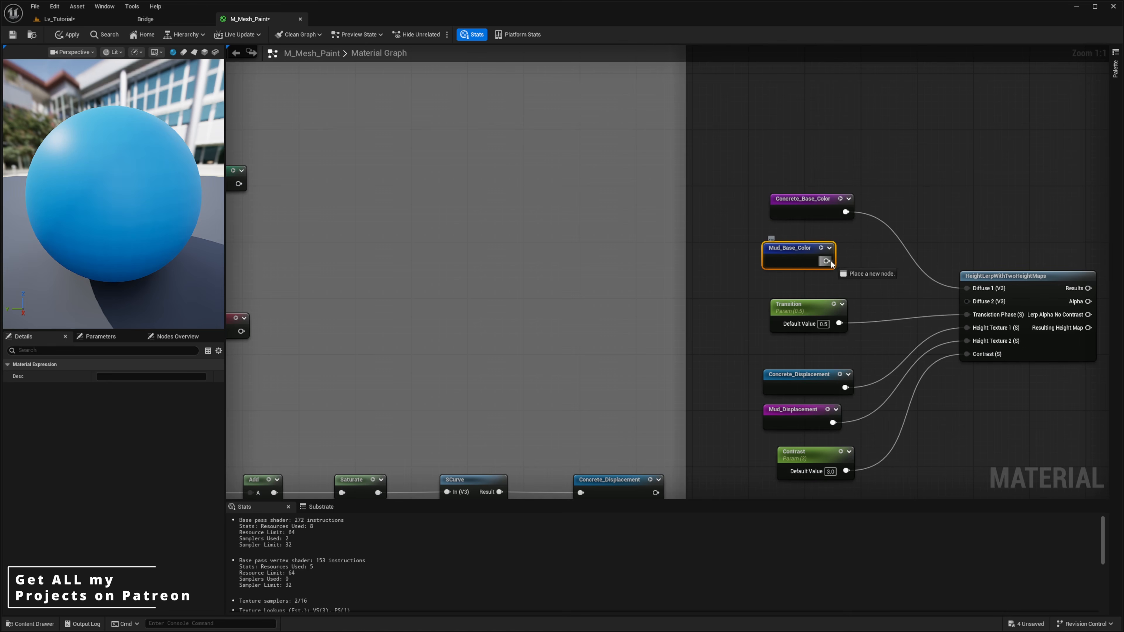
{"action": "left_click_drag", "start_coordinate": [825, 261], "coordinate": [967, 301]}
{"action": "mouse_move", "coordinate": [791, 252]}
{"action": "left_mouse_down"}
{"action": "mouse_move", "coordinate": [804, 259]}
{"action": "mouse_move", "coordinate": [797, 250]}
{"action": "left_mouse_up"}
{"action": "scroll", "coordinate": [801, 254], "scroll_direction": "down", "scroll_amount": 1}
{"action": "right_click_drag", "start_coordinate": [801, 254], "coordinate": [733, 179]}
Review the height blend node's inputs and the concrete displacement chain that feeds it.
{"action": "left_click", "coordinate": [994, 87]}
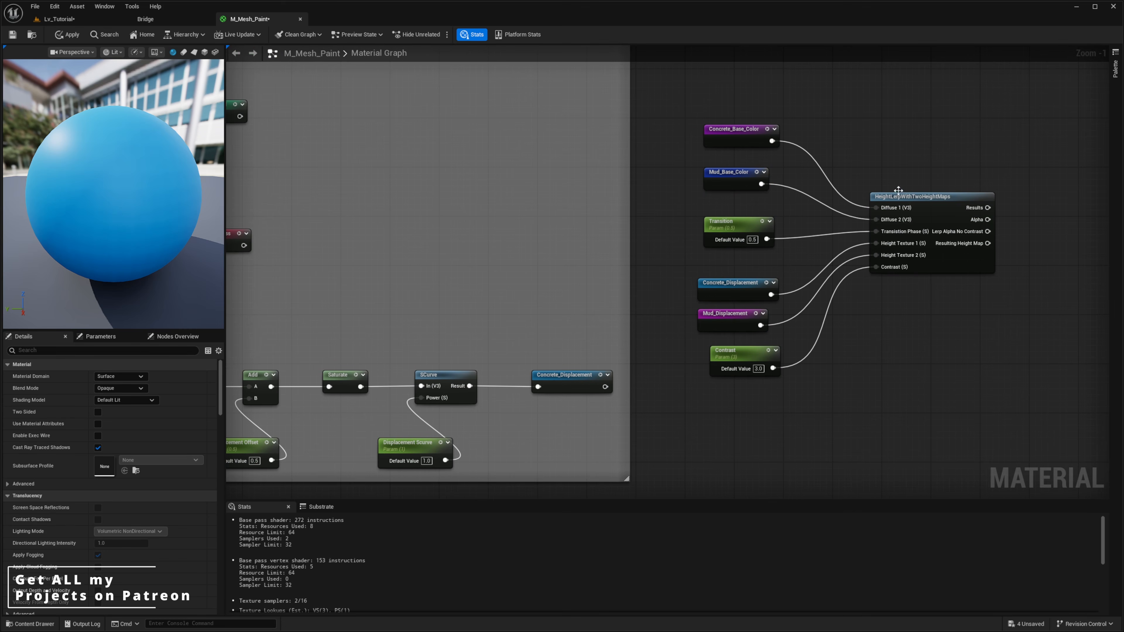
{"action": "left_click_drag", "start_coordinate": [938, 110], "coordinate": [719, 403]}
{"action": "left_click", "coordinate": [729, 359]}
{"action": "right_click_drag", "start_coordinate": [863, 410], "coordinate": [884, 329]}
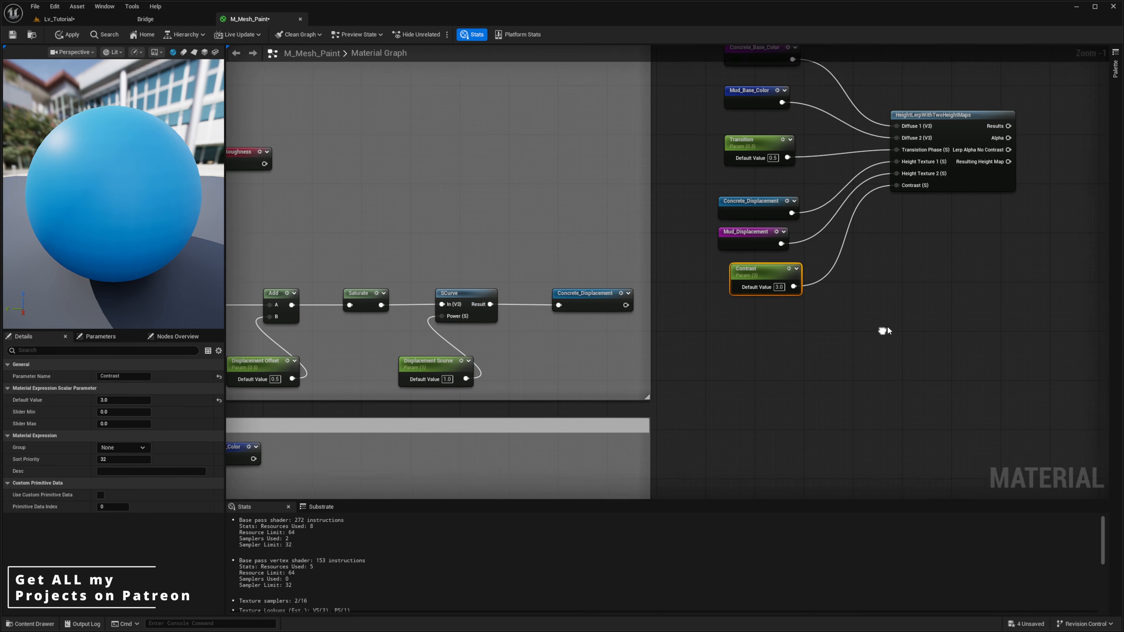
{"action": "scroll", "coordinate": [891, 266], "scroll_direction": "down", "scroll_amount": 1}
{"action": "right_click_drag", "start_coordinate": [609, 347], "coordinate": [673, 331]}
{"action": "scroll", "coordinate": [670, 327], "scroll_direction": "down", "scroll_amount": 1}
{"action": "right_click_drag", "start_coordinate": [376, 241], "coordinate": [425, 264]}
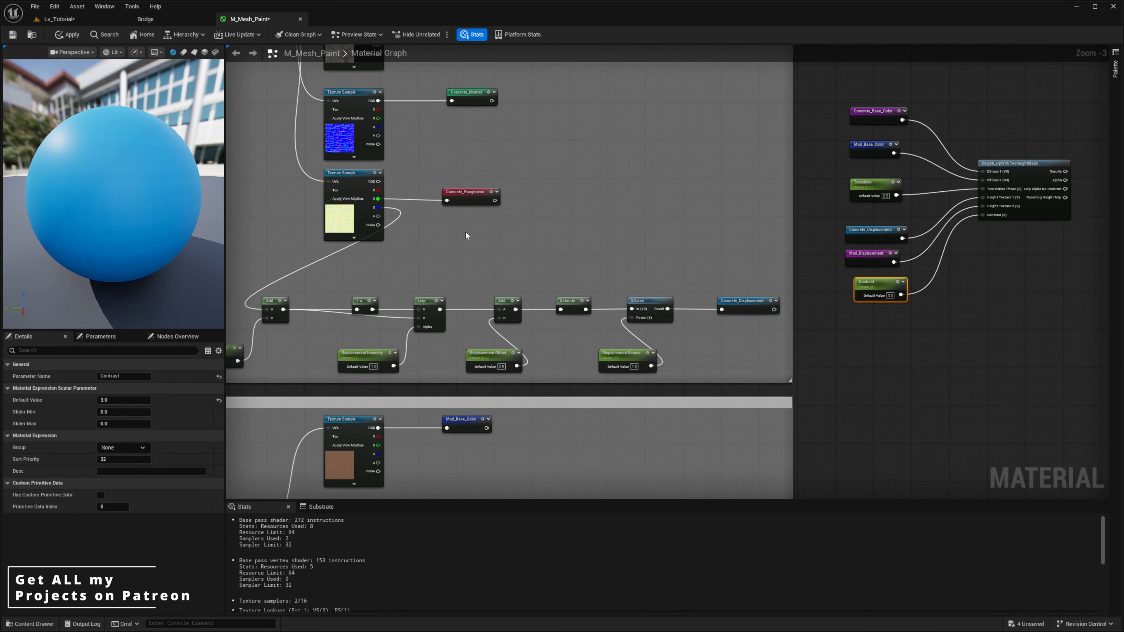
{"action": "right_click_drag", "start_coordinate": [465, 232], "coordinate": [525, 226]}
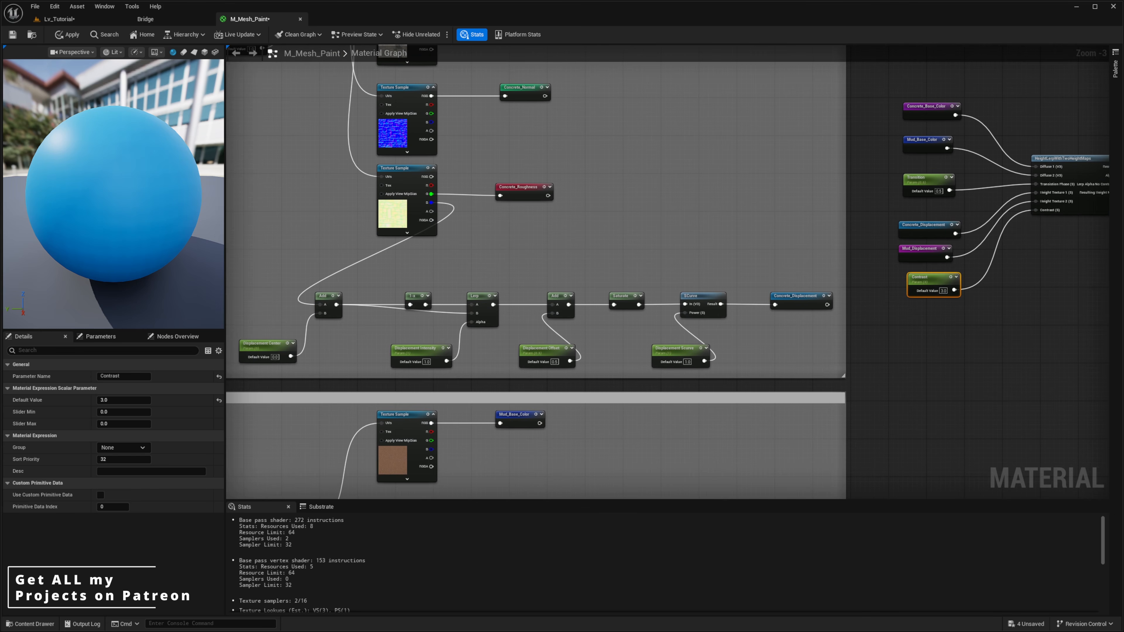
{"action": "right_click_drag", "start_coordinate": [993, 326], "coordinate": [764, 353]}
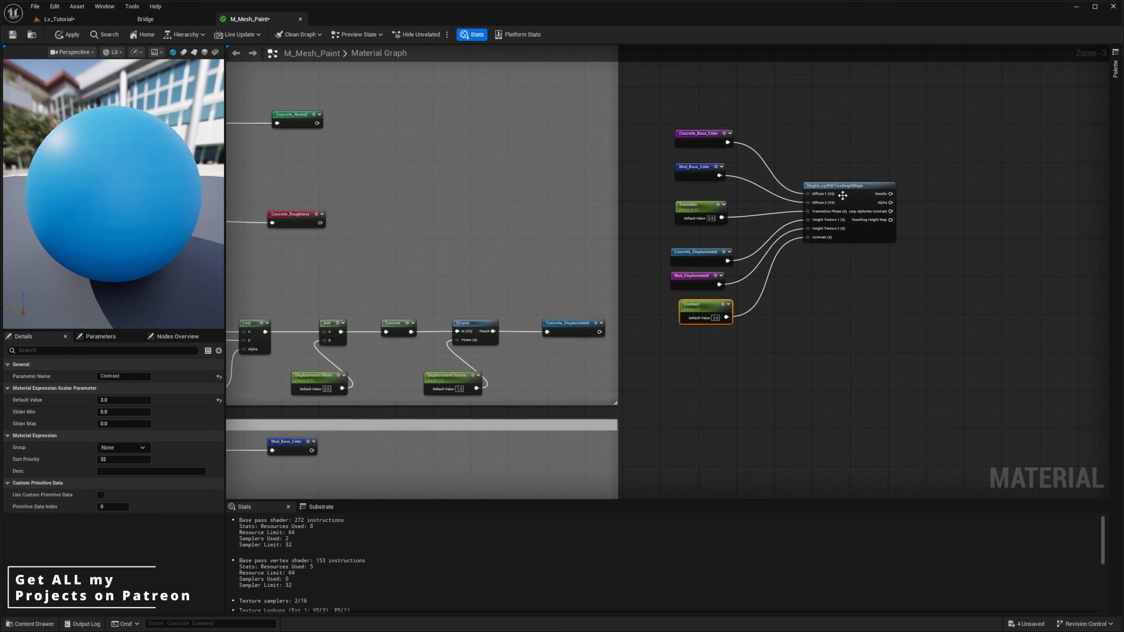
{"action": "left_click", "coordinate": [841, 195]}
{"action": "left_click_drag", "start_coordinate": [897, 74], "coordinate": [690, 331]}
{"action": "scroll", "coordinate": [787, 203], "scroll_direction": "up", "scroll_amount": 1}
{"action": "scroll", "coordinate": [788, 203], "scroll_direction": "up", "scroll_amount": 2}
{"action": "left_click", "coordinate": [860, 134]}
{"action": "left_click_drag", "start_coordinate": [867, 91], "coordinate": [654, 328]}
{"action": "left_click", "coordinate": [780, 107]}
{"action": "right_click_drag", "start_coordinate": [821, 125], "coordinate": [654, 197]}
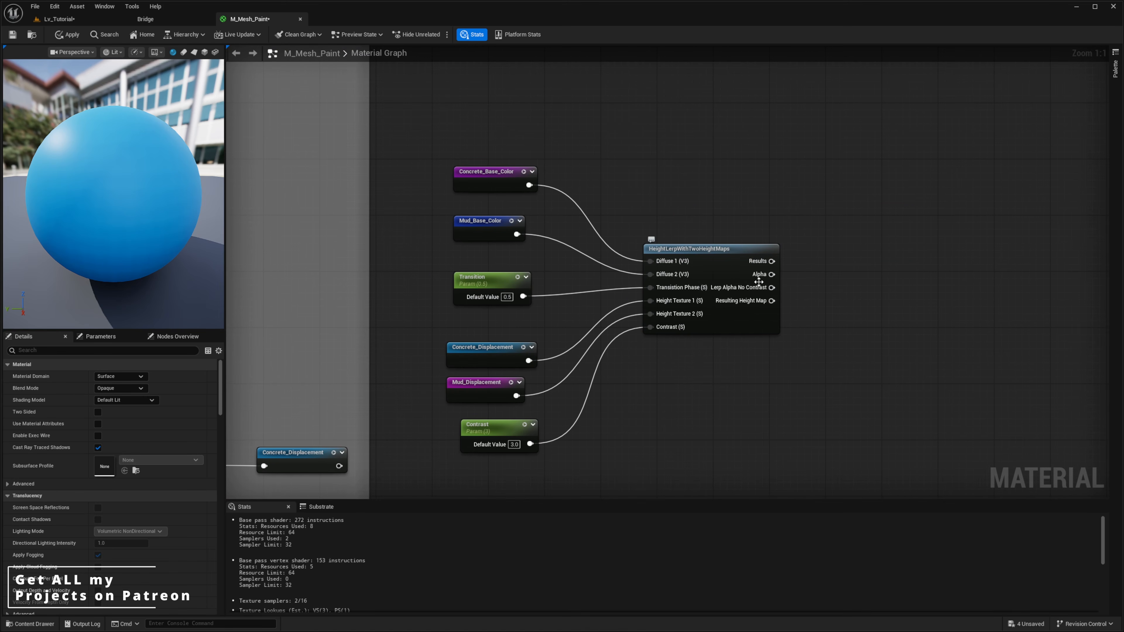
Create a named reroute declaration called Base_Color_Mud_Blend from the Results output and line it up with that output.
{"action": "left_click_drag", "start_coordinate": [772, 261], "coordinate": [860, 264]}
{"action": "type", "text": "named"}
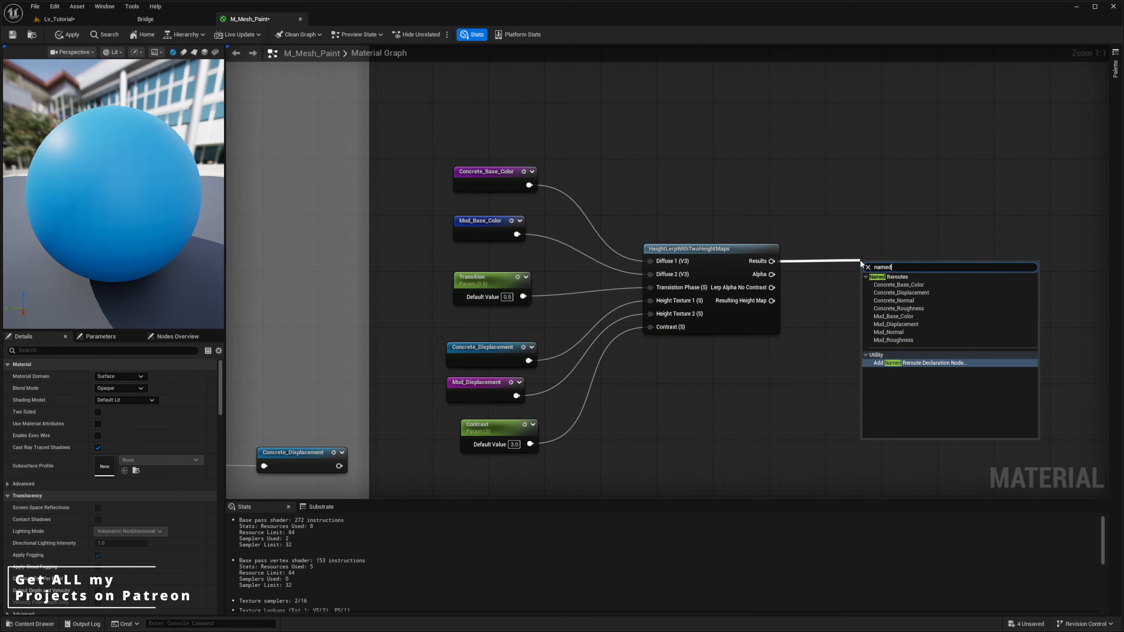
{"action": "key", "text": "Return"}
{"action": "type", "text": "Ba"}
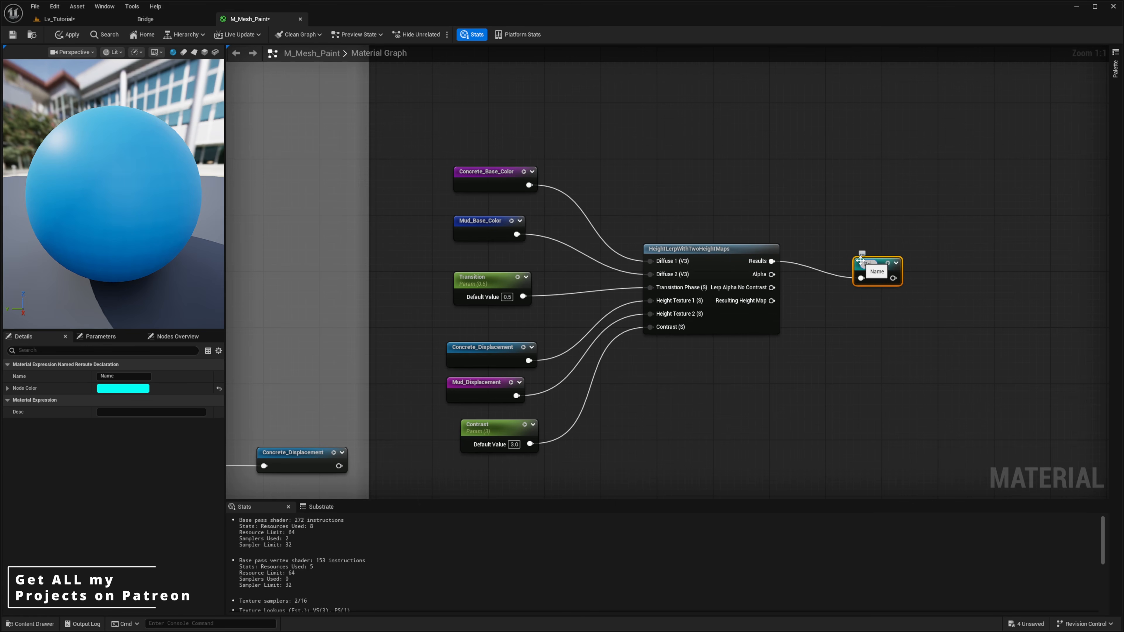
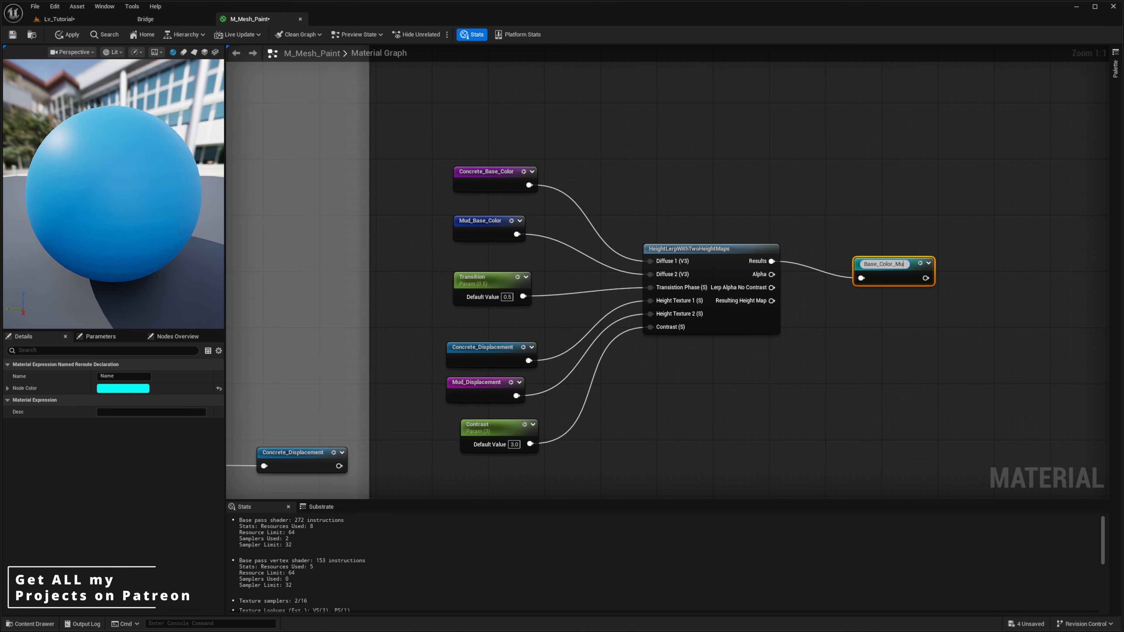
{"action": "type", "text": "se_Color_Mud_Blend"}
{"action": "key", "text": "Return"}
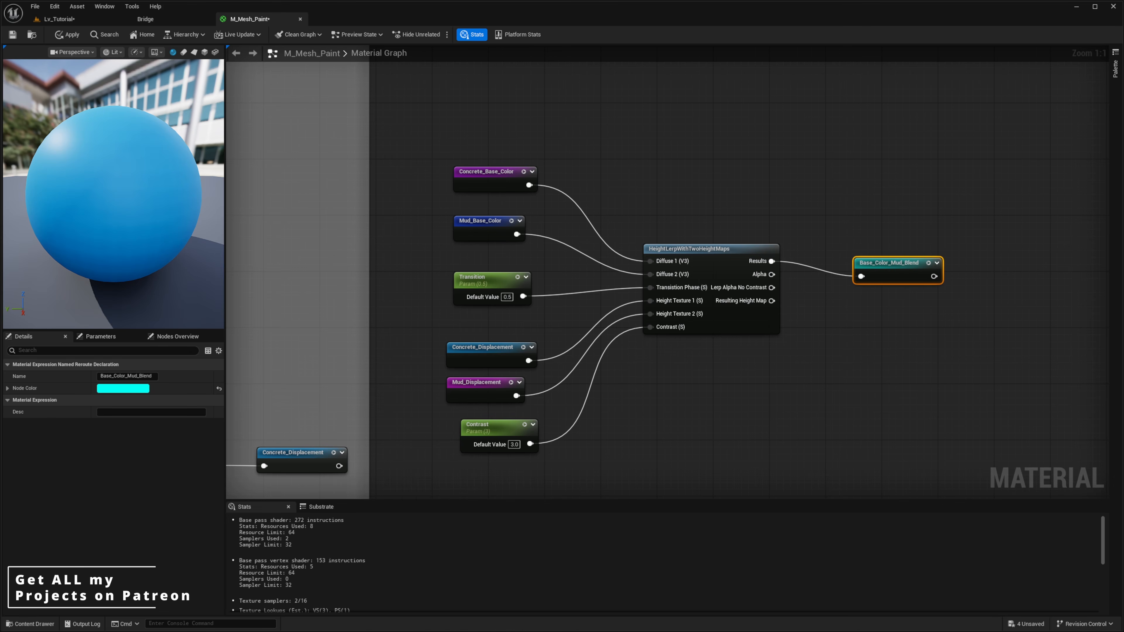
{"action": "left_click_drag", "start_coordinate": [879, 265], "coordinate": [879, 251]}
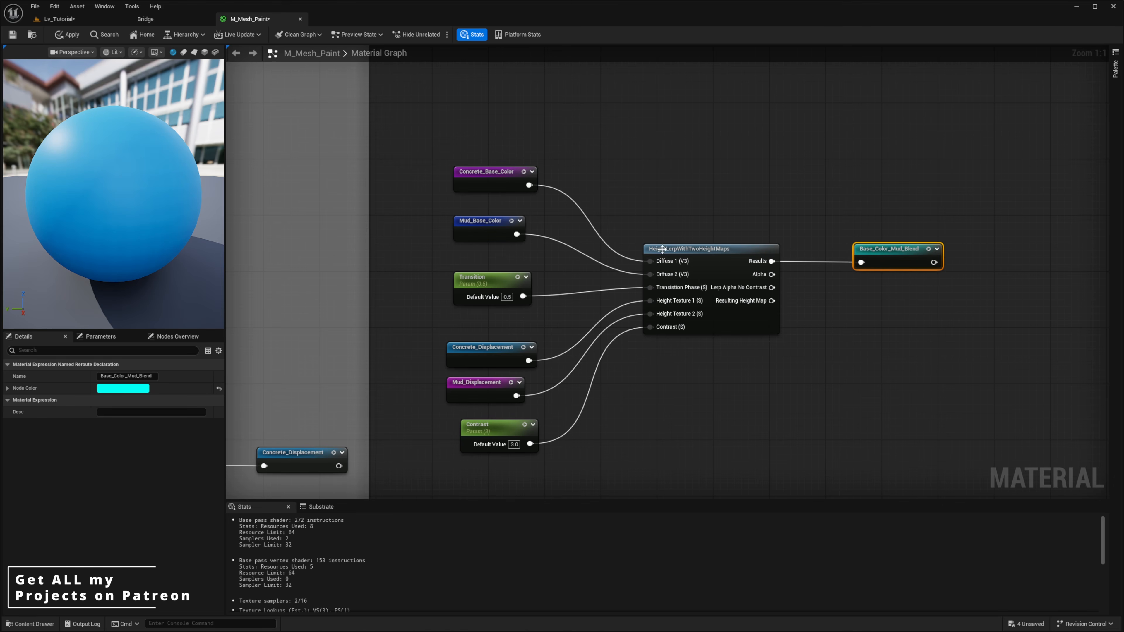
{"action": "left_click", "coordinate": [489, 135]}
{"action": "left_click", "coordinate": [903, 258]}
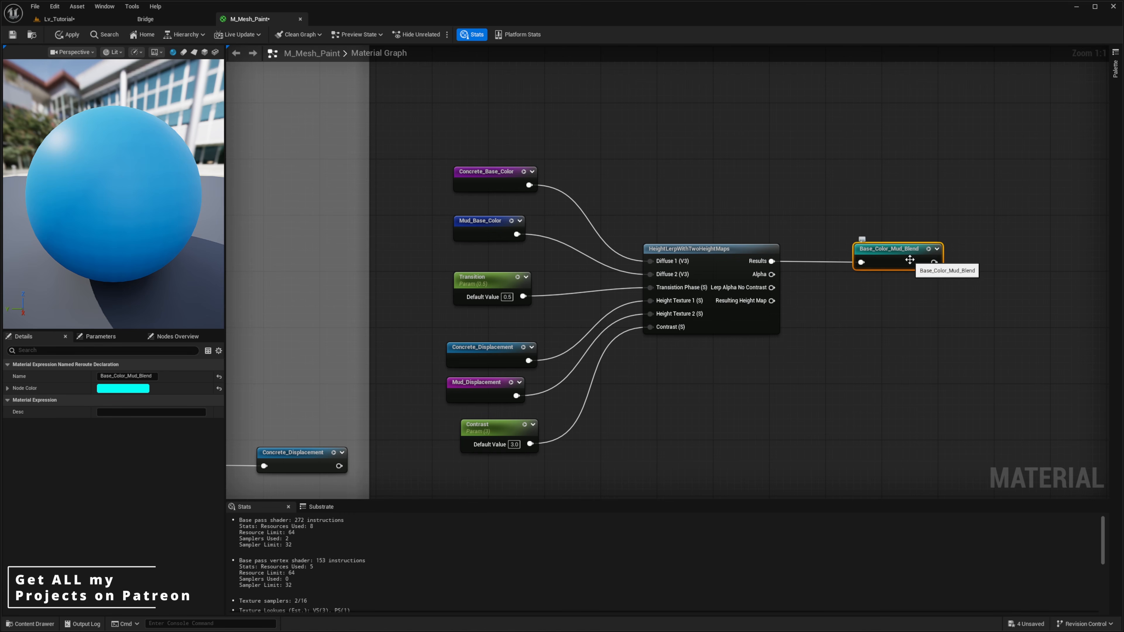
Create a named reroute declaration called Displacement_Mud_Blend from Resulting Height Map and align it under Base_Color_Mud_Blend.
{"action": "left_click_drag", "start_coordinate": [771, 300], "coordinate": [865, 298]}
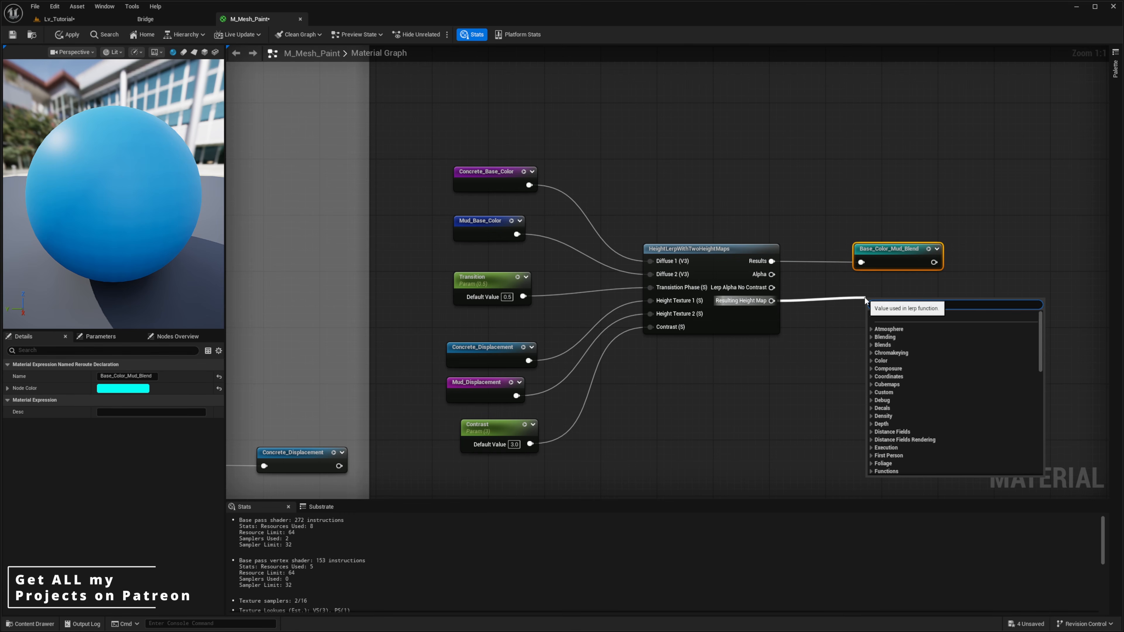
{"action": "type", "text": "named"}
{"action": "key", "text": "Return"}
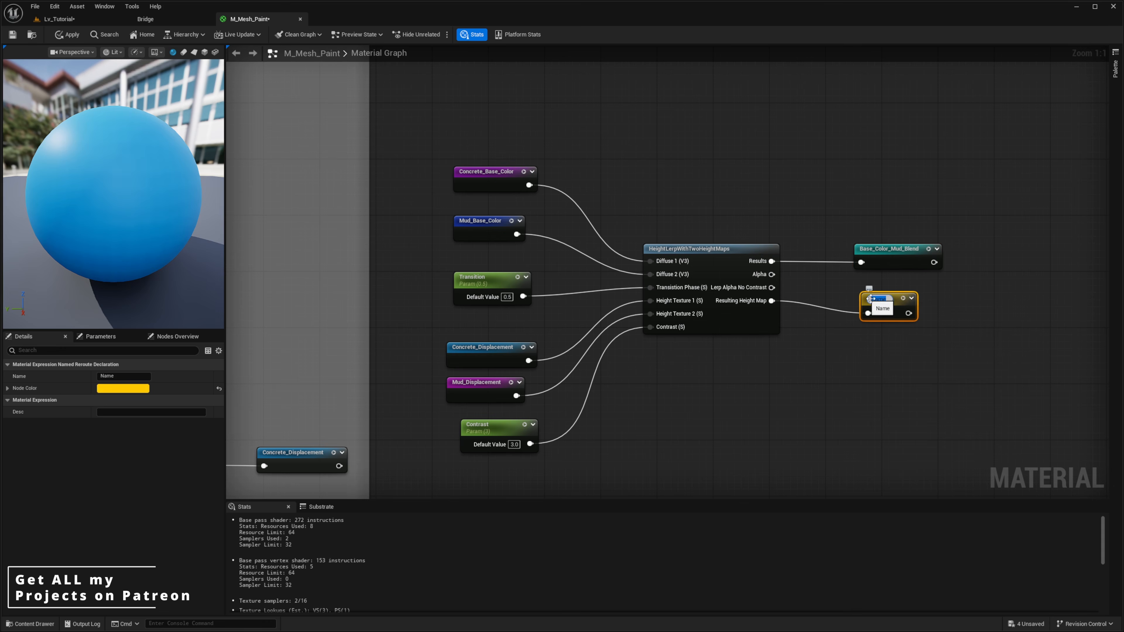
{"action": "type", "text": "Disp"}
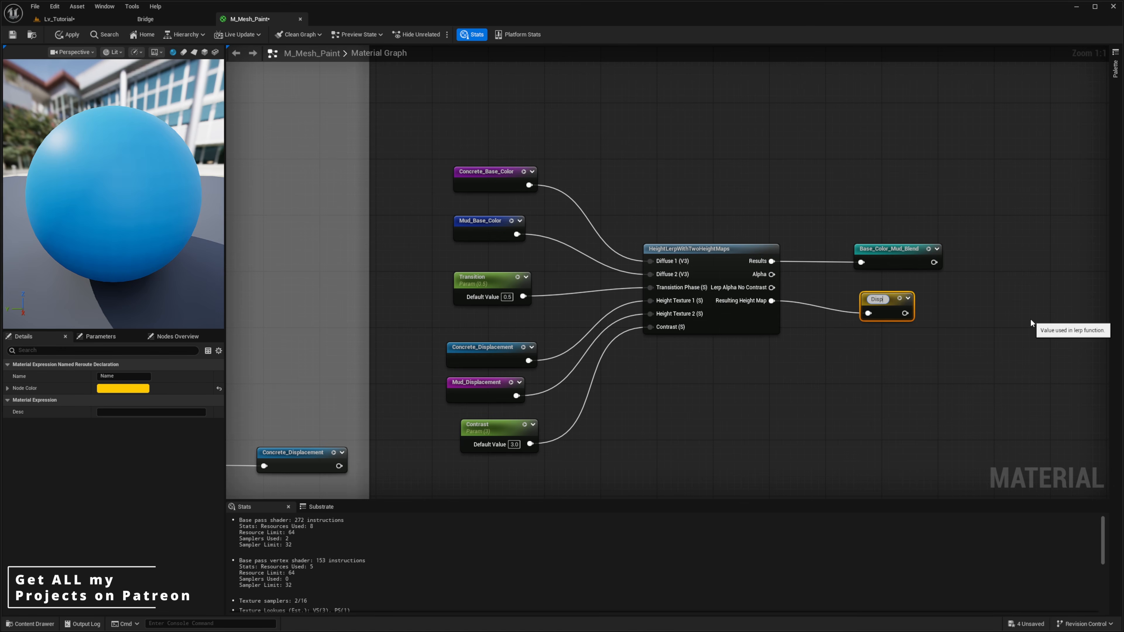
{"action": "type", "text": "lacement_Mud"}
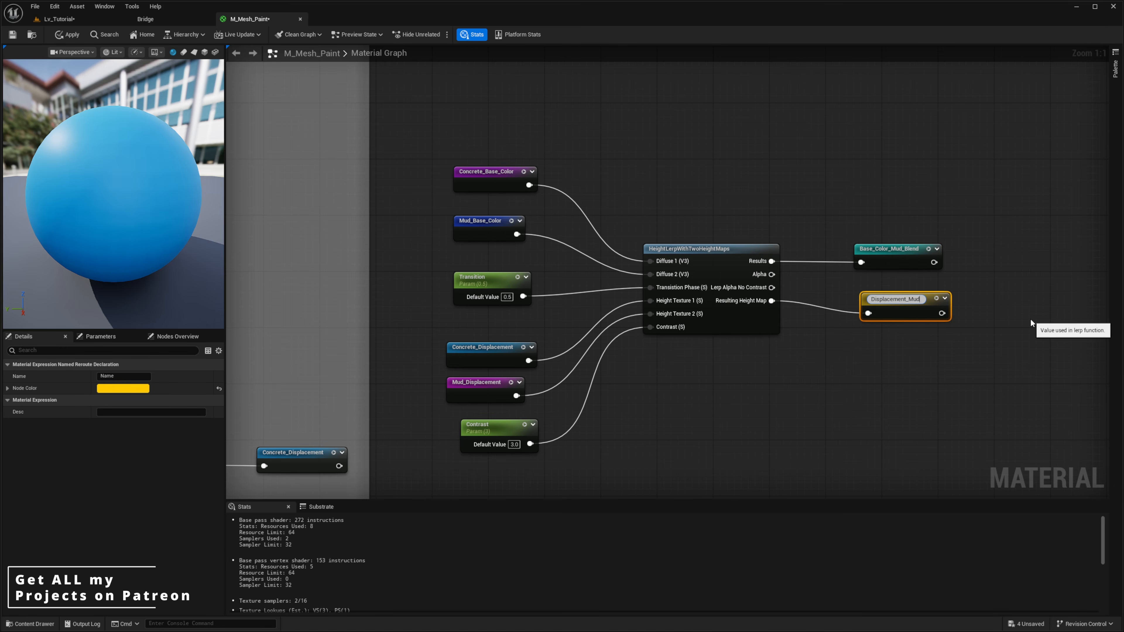
{"action": "type", "text": "_Blend"}
{"action": "key", "text": "Return"}
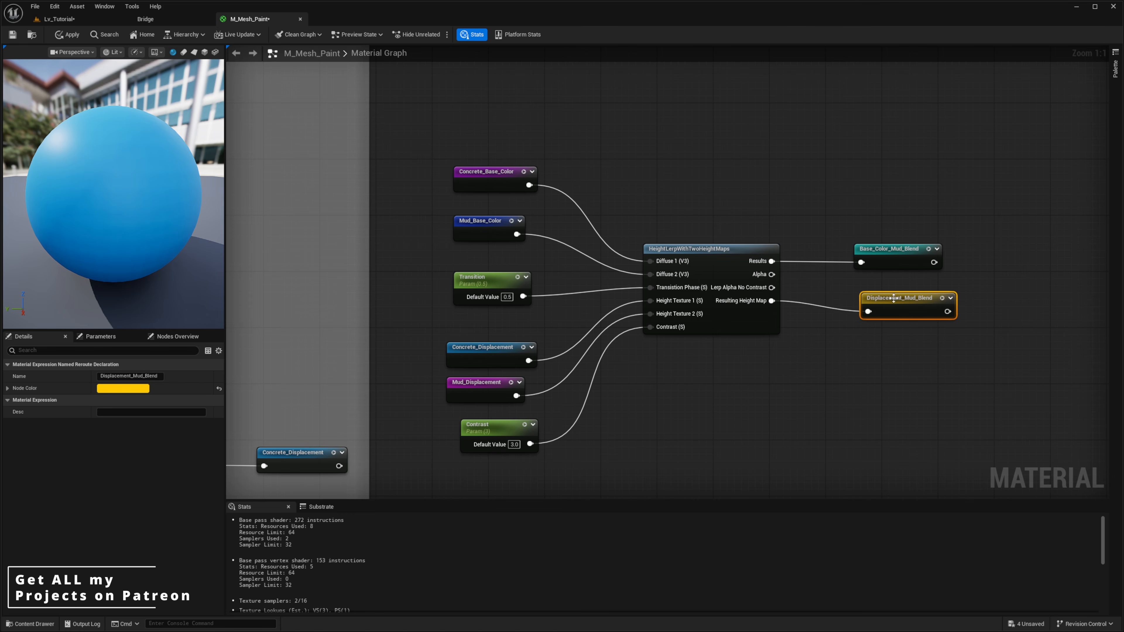
{"action": "left_click_drag", "start_coordinate": [892, 295], "coordinate": [886, 288]}
Review the complete base color blend network, from its input nodes to the two mud blend reroutes.
{"action": "left_click_drag", "start_coordinate": [916, 221], "coordinate": [891, 328]}
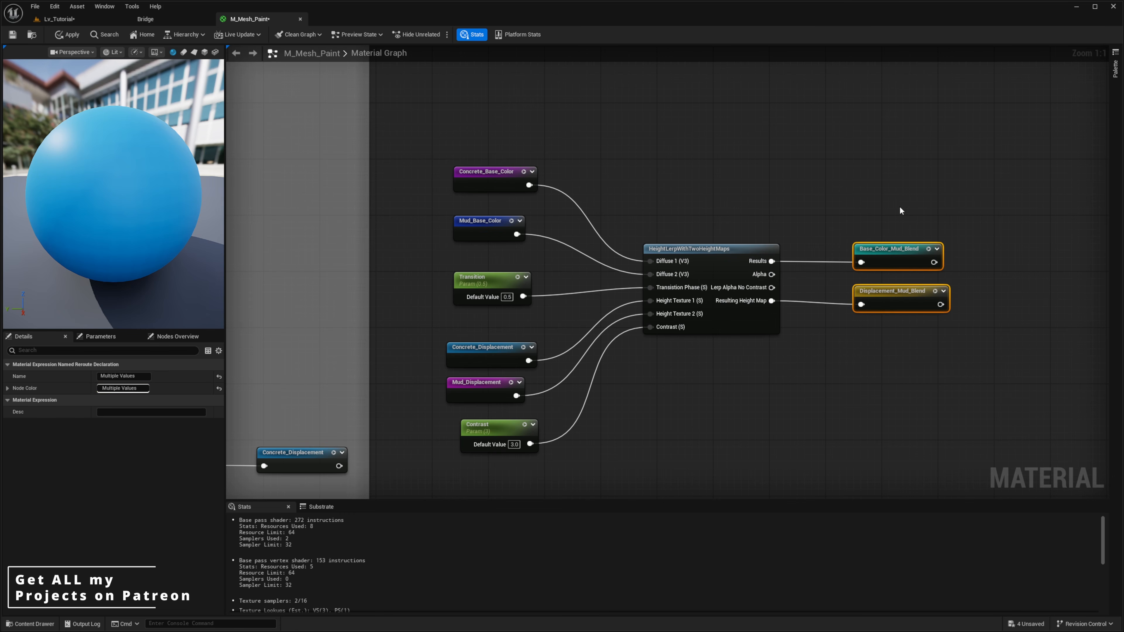
{"action": "right_click_drag", "start_coordinate": [863, 207], "coordinate": [928, 160]}
{"action": "scroll", "coordinate": [908, 170], "scroll_direction": "down", "scroll_amount": 1}
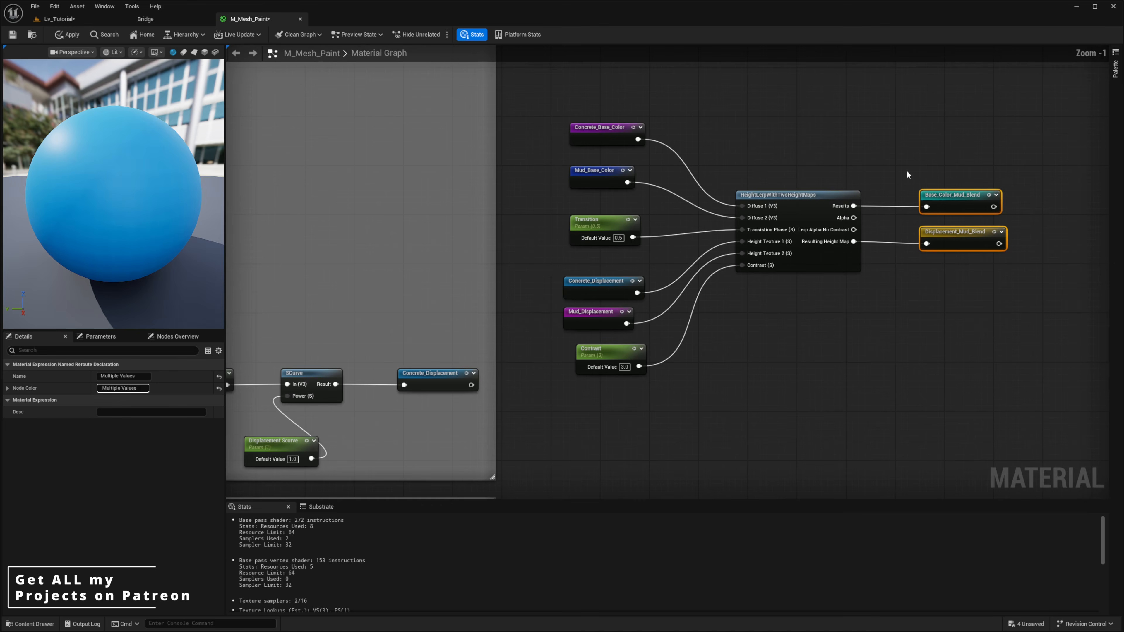
{"action": "left_click_drag", "start_coordinate": [995, 120], "coordinate": [562, 369]}
{"action": "right_click_drag", "start_coordinate": [772, 193], "coordinate": [847, 156]}
{"action": "left_click", "coordinate": [830, 274]}
{"action": "right_click_drag", "start_coordinate": [831, 273], "coordinate": [759, 313]}
{"action": "scroll", "coordinate": [758, 313], "scroll_direction": "up", "scroll_amount": 1}
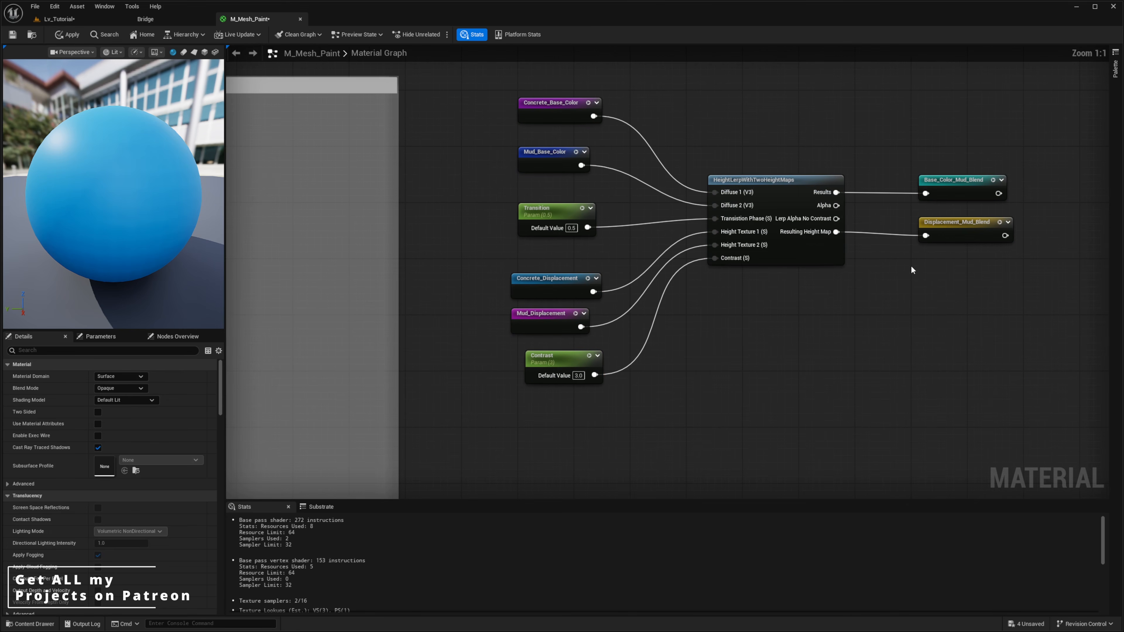
{"action": "left_click_drag", "start_coordinate": [935, 239], "coordinate": [1022, 213]}
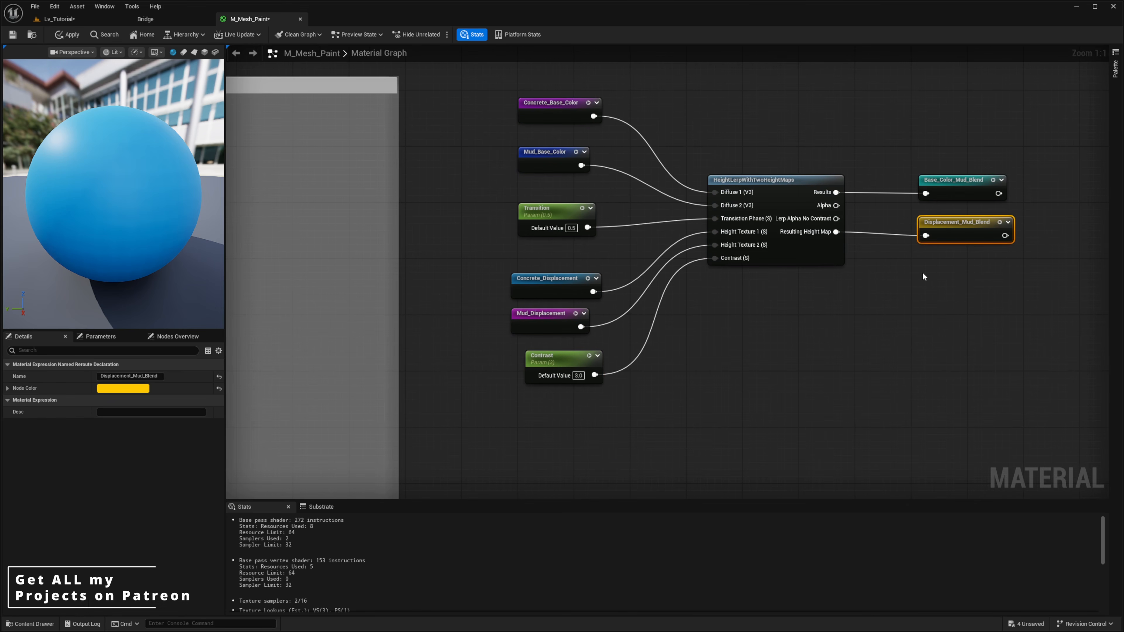
{"action": "left_click", "coordinate": [921, 272]}
{"action": "left_click", "coordinate": [816, 264]}
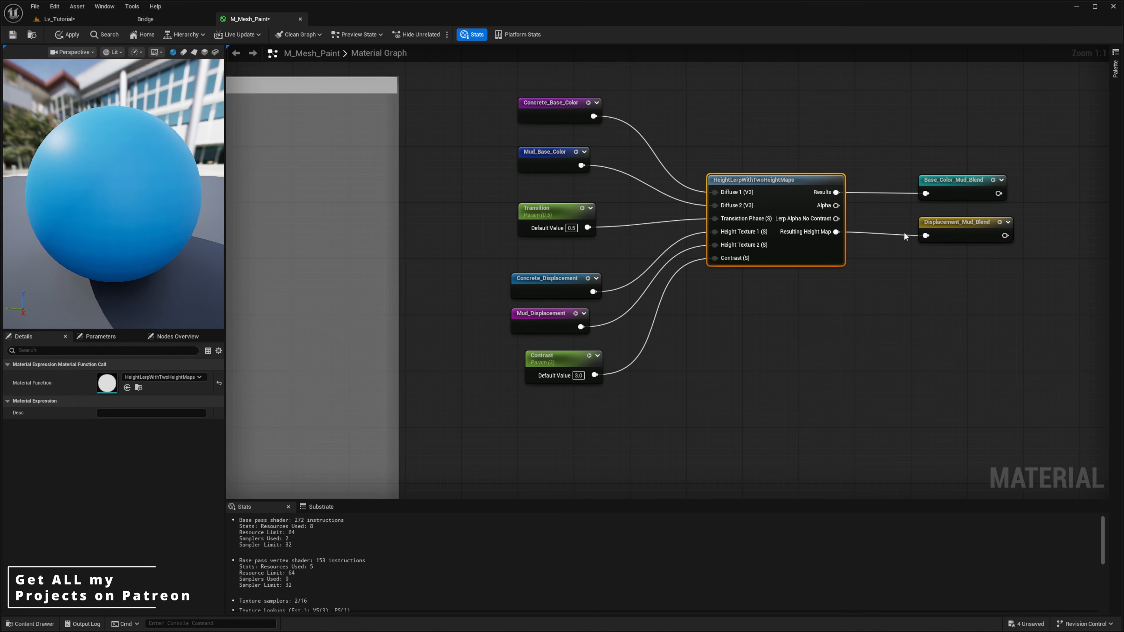
{"action": "left_click", "coordinate": [968, 229]}
{"action": "left_click", "coordinate": [842, 159]}
{"action": "left_click_drag", "start_coordinate": [1017, 66], "coordinate": [530, 384]}
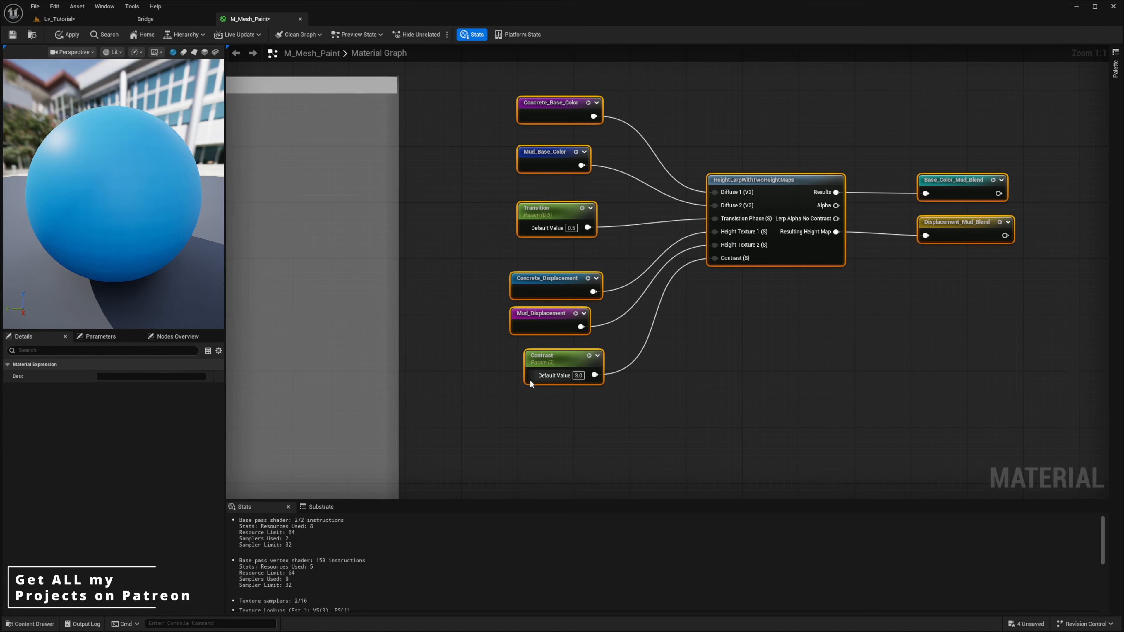
{"action": "left_click", "coordinate": [730, 379]}
Move the Concrete_Displacement and Mud_Displacement reroutes together farther away from the height blend node, clear of the other inputs.
{"action": "right_click_drag", "start_coordinate": [749, 406], "coordinate": [834, 308]}
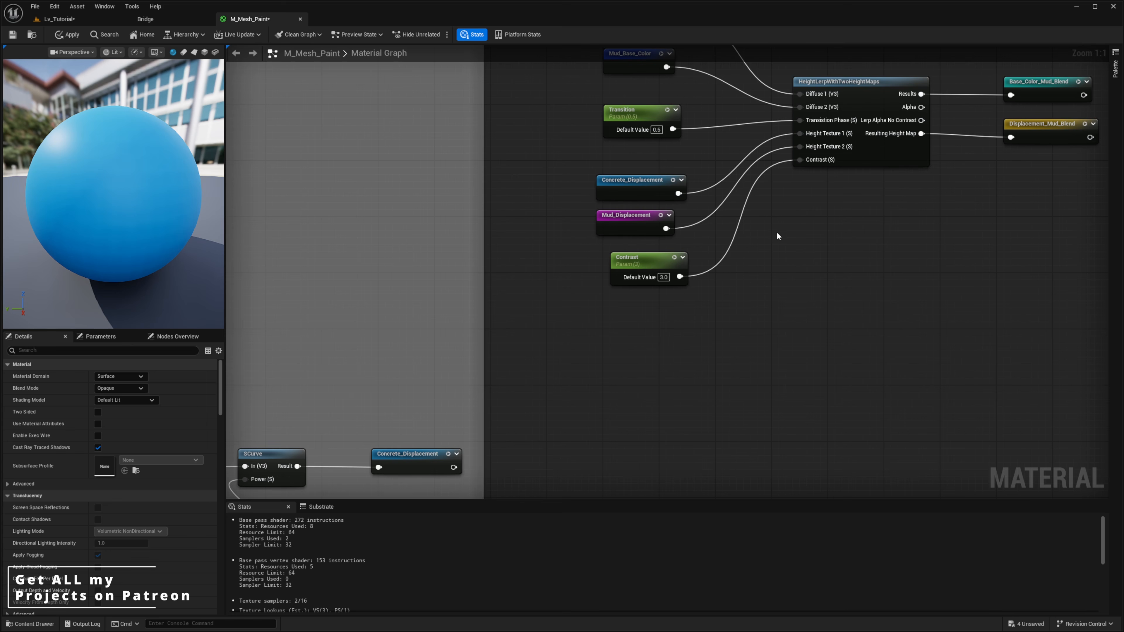
{"action": "right_click_drag", "start_coordinate": [776, 231], "coordinate": [810, 325]}
{"action": "left_click_drag", "start_coordinate": [600, 275], "coordinate": [510, 305]}
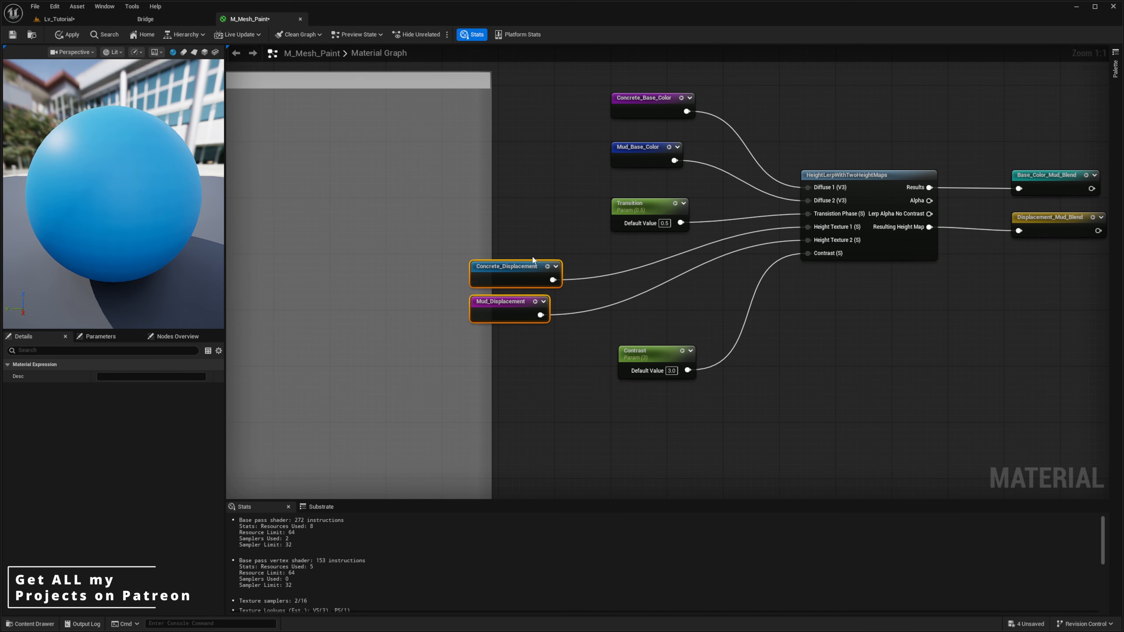
Duplicate the HeightLerpWithTwoHeightMaps node and place the copy directly below the original.
{"action": "left_click", "coordinate": [897, 247]}
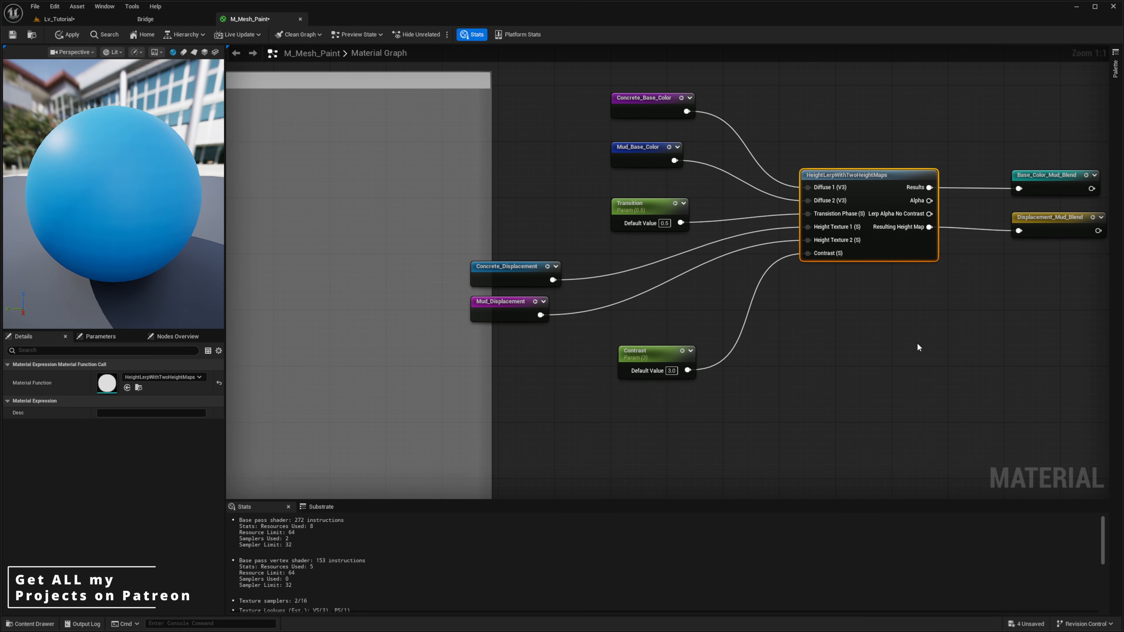
{"action": "right_click_drag", "start_coordinate": [917, 343], "coordinate": [888, 290]}
{"action": "right_click_drag", "start_coordinate": [924, 220], "coordinate": [884, 241]}
{"action": "scroll", "coordinate": [921, 284], "scroll_direction": "down", "scroll_amount": 2}
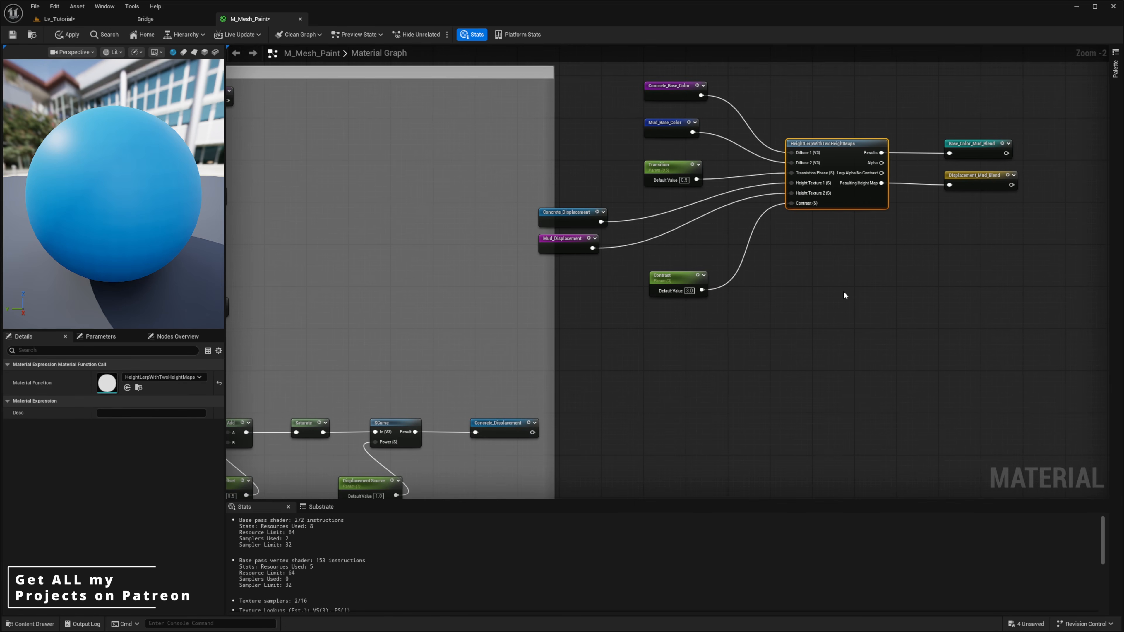
{"action": "key", "text": "ctrl+d"}
{"action": "left_click_drag", "start_coordinate": [878, 316], "coordinate": [829, 329]}
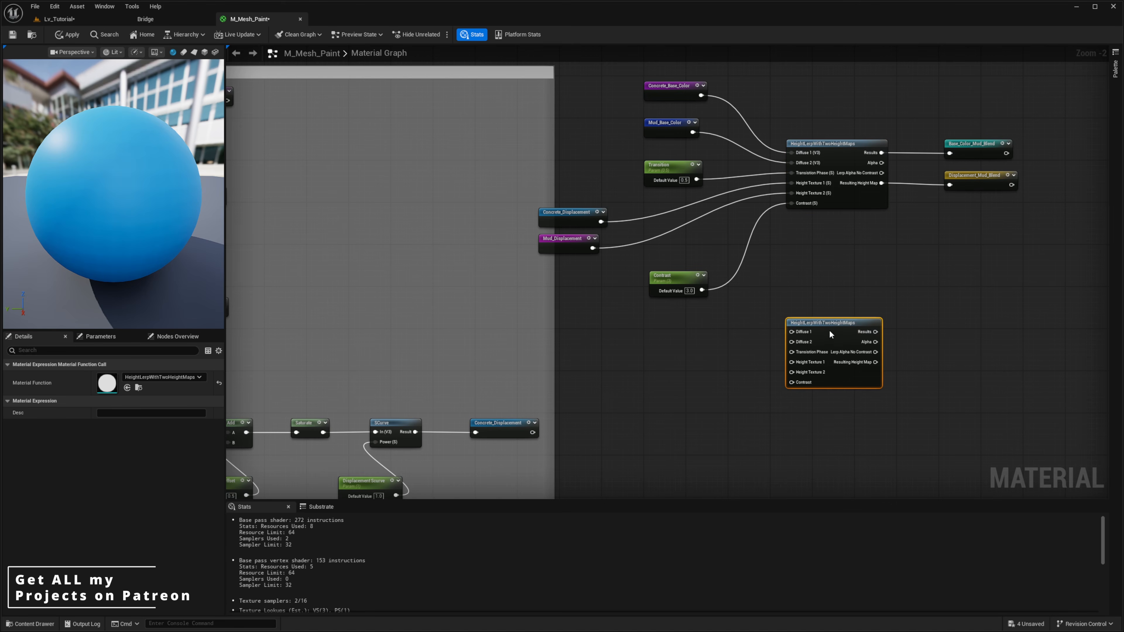
Wire Concrete_Displacement, Mud_Displacement, Transition and Contrast into the copied height blend's Height Texture 1, Height Texture 2, Transition Phase and Contrast inputs.
{"action": "left_click", "coordinate": [690, 303]}
{"action": "left_click_drag", "start_coordinate": [600, 221], "coordinate": [796, 362]}
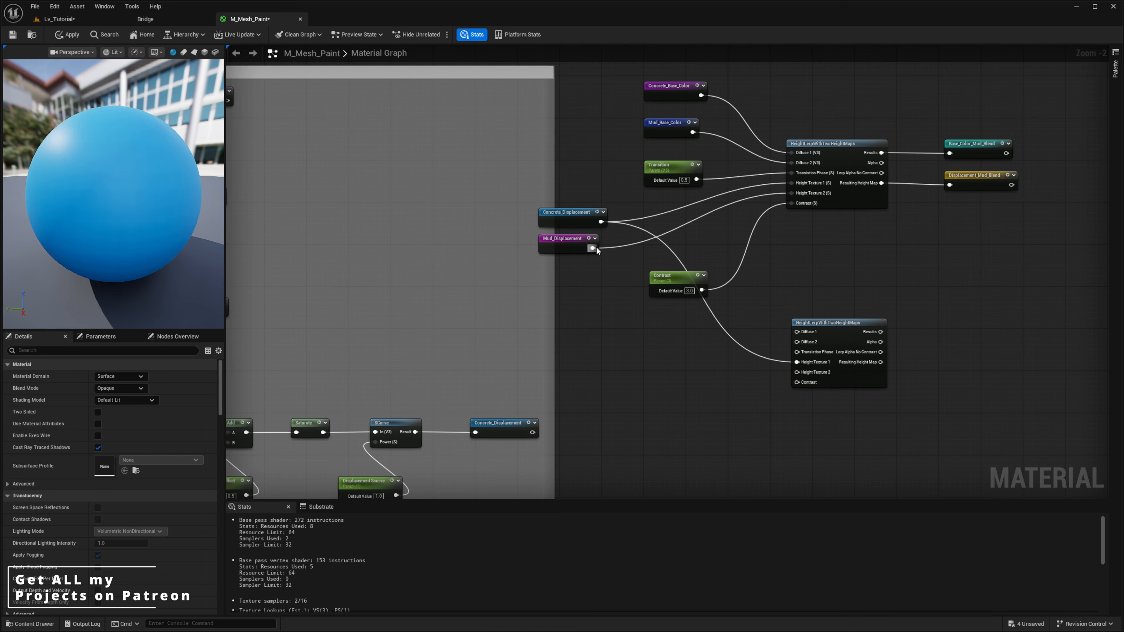
{"action": "left_click_drag", "start_coordinate": [592, 248], "coordinate": [796, 371]}
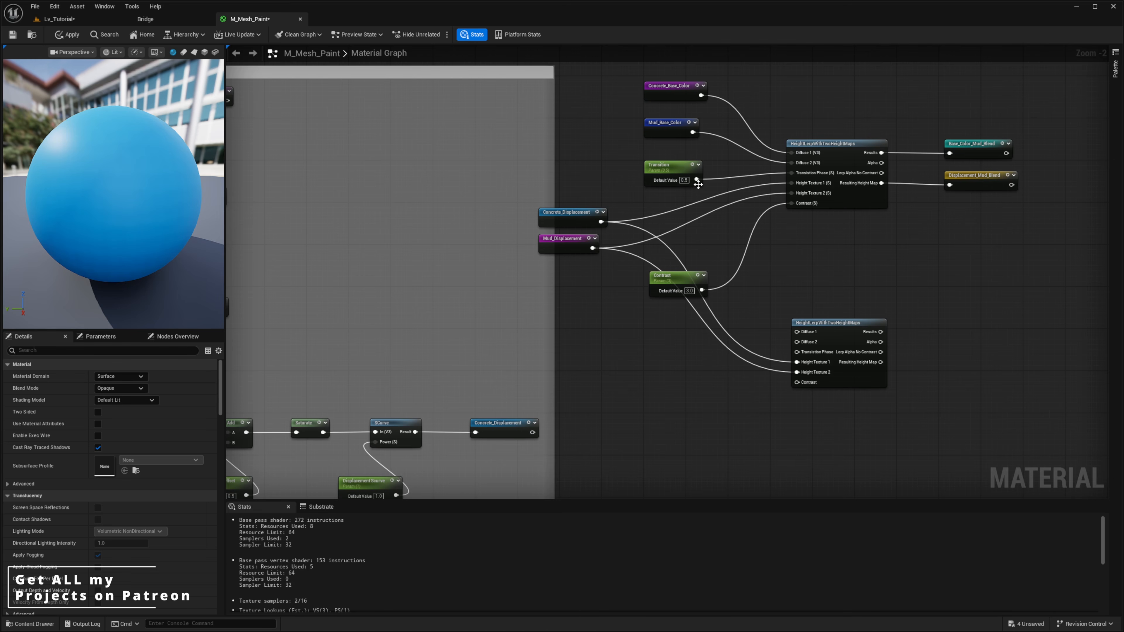
{"action": "left_click_drag", "start_coordinate": [697, 180], "coordinate": [796, 352]}
{"action": "left_click_drag", "start_coordinate": [702, 290], "coordinate": [797, 383]}
Examine the concrete and mud normal and roughness reroutes and the copied height blend's unused Diffuse inputs.
{"action": "right_click_drag", "start_coordinate": [817, 319], "coordinate": [801, 228]}
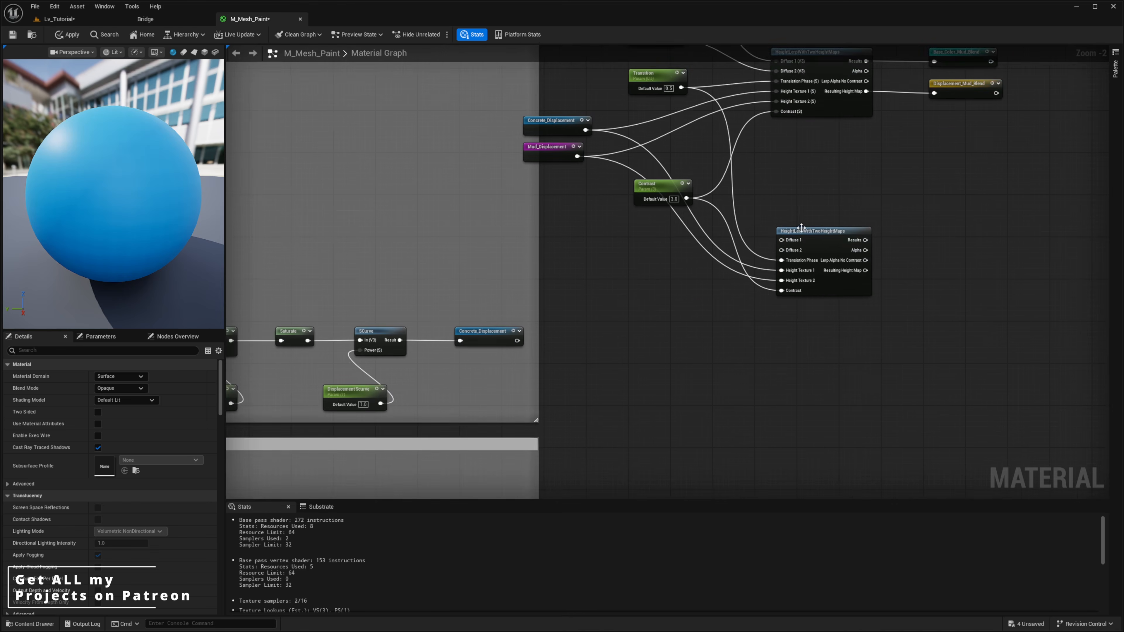
{"action": "scroll", "coordinate": [801, 228], "scroll_direction": "up", "scroll_amount": 2}
{"action": "left_click", "coordinate": [787, 245]}
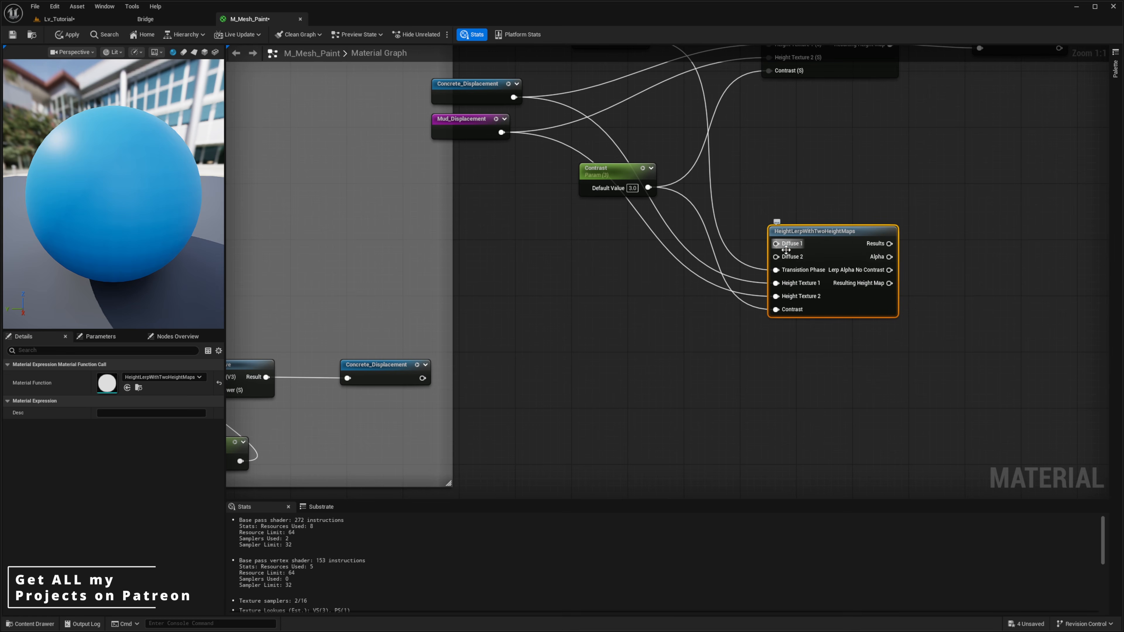
{"action": "right_click_drag", "start_coordinate": [541, 248], "coordinate": [610, 226]}
{"action": "scroll", "coordinate": [641, 243], "scroll_direction": "down", "scroll_amount": 2}
{"action": "right_click_drag", "start_coordinate": [603, 325], "coordinate": [732, 294]}
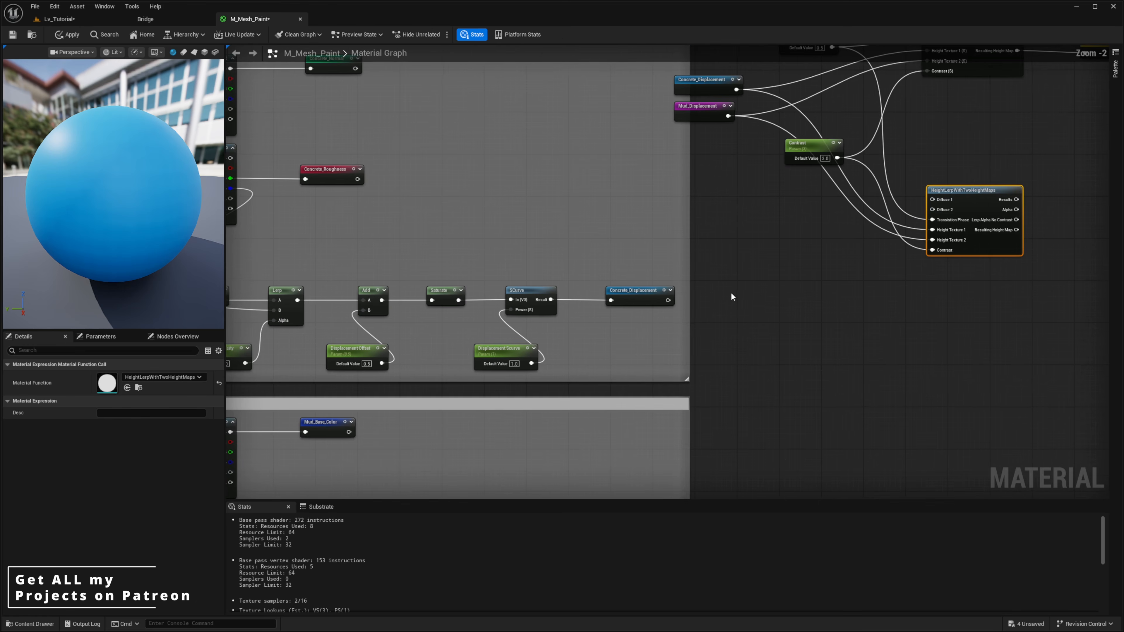
{"action": "right_click_drag", "start_coordinate": [529, 274], "coordinate": [673, 349]}
{"action": "left_click", "coordinate": [496, 145]}
{"action": "right_click_drag", "start_coordinate": [540, 493], "coordinate": [549, 313]}
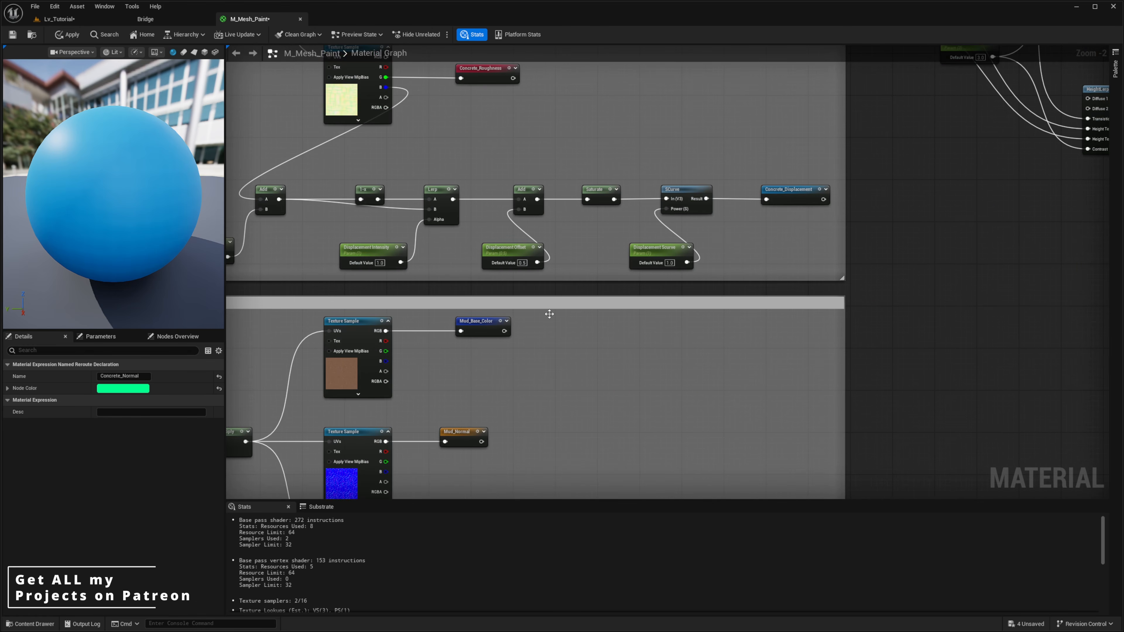
{"action": "left_click", "coordinate": [469, 438]}
{"action": "right_click_drag", "start_coordinate": [528, 485], "coordinate": [575, 279]}
{"action": "left_click_drag", "start_coordinate": [577, 316], "coordinate": [510, 391]}
{"action": "right_click_drag", "start_coordinate": [607, 164], "coordinate": [561, 476]}
{"action": "left_click", "coordinate": [515, 174]}
{"action": "right_click_drag", "start_coordinate": [776, 260], "coordinate": [474, 304]}
{"action": "scroll", "coordinate": [806, 290], "scroll_direction": "up", "scroll_amount": 2}
{"action": "left_click", "coordinate": [790, 271]}
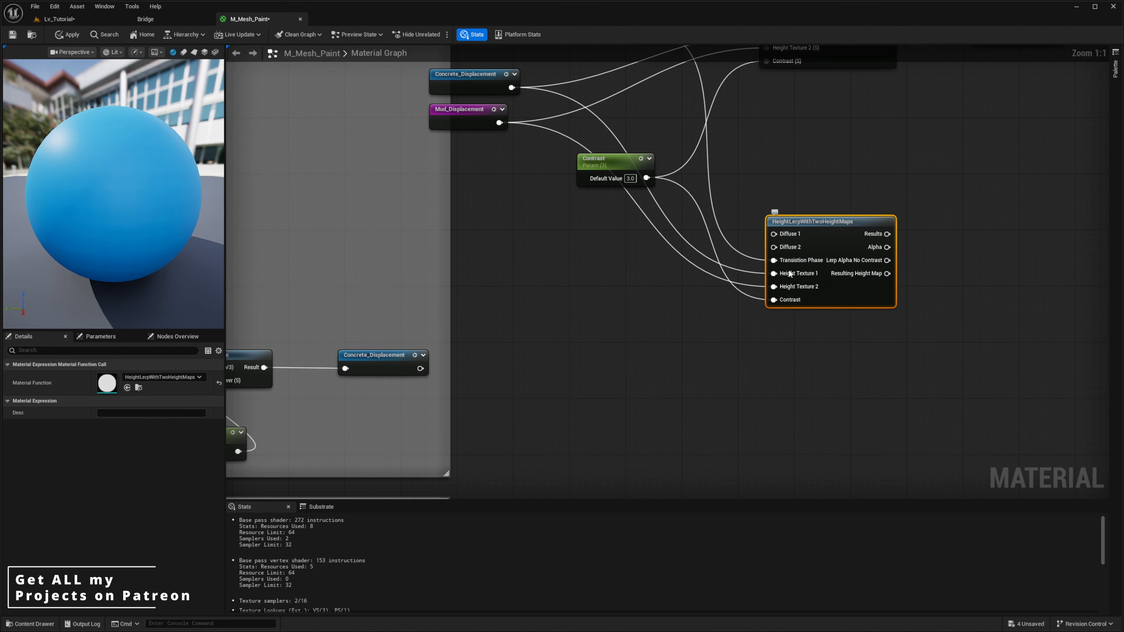
{"action": "mouse_move", "coordinate": [775, 239]}
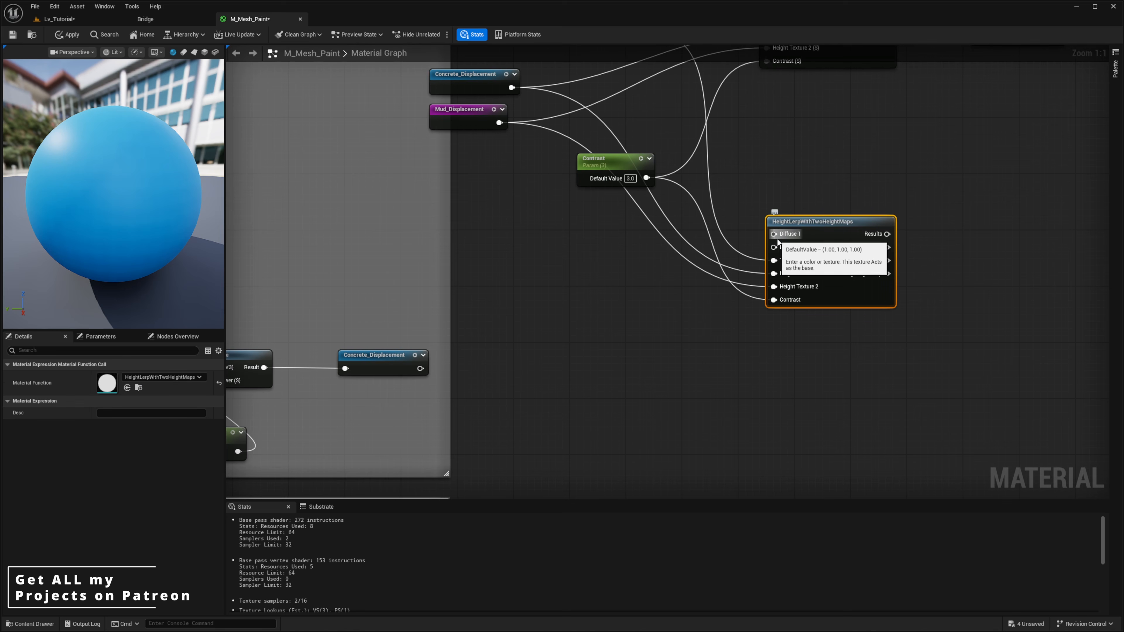
Review the Mud_Blend group, covering the base color, displacement, normal and roughness blends and their output reroutes.
{"action": "right_click_drag", "start_coordinate": [760, 248], "coordinate": [780, 315]}
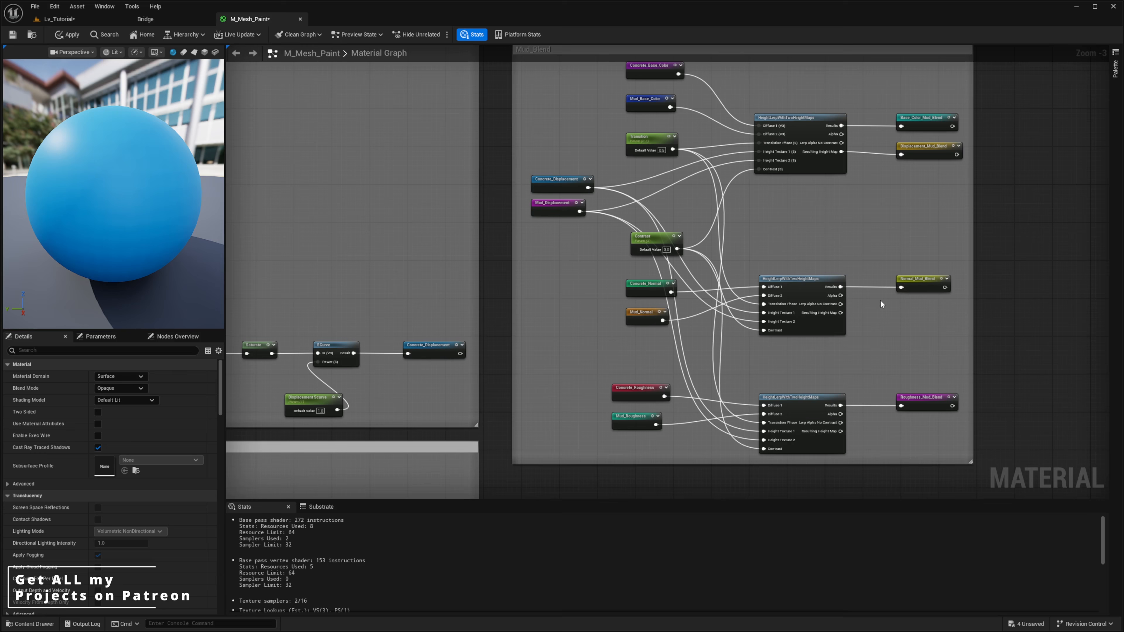
{"action": "right_click_drag", "start_coordinate": [862, 264], "coordinate": [832, 305]}
{"action": "scroll", "coordinate": [682, 193], "scroll_direction": "up", "scroll_amount": 4}
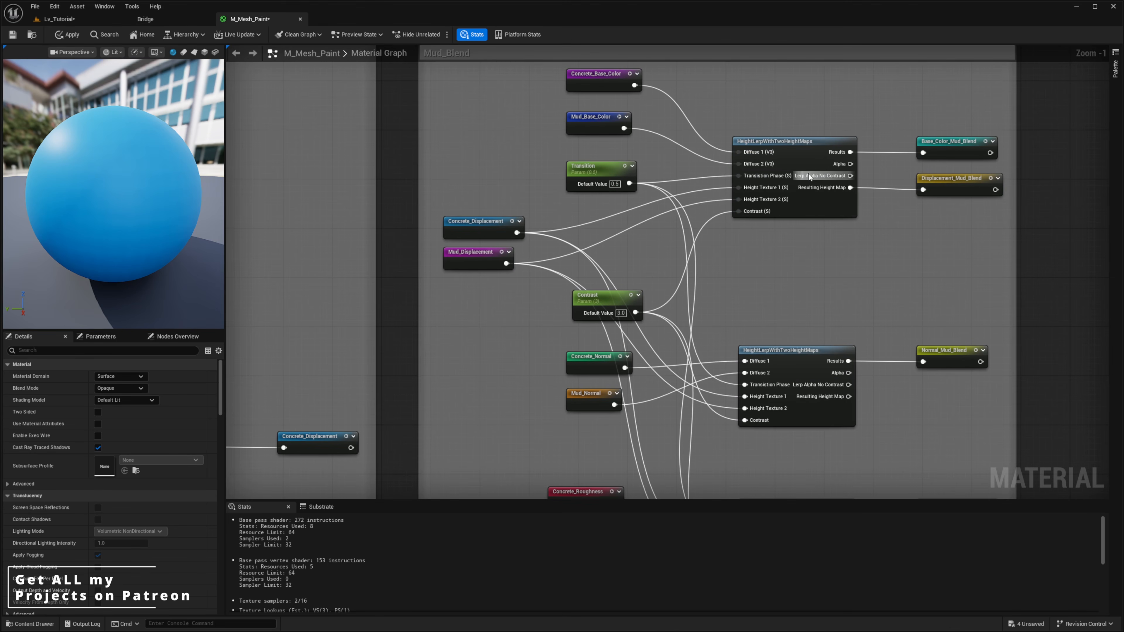
{"action": "scroll", "coordinate": [771, 288], "scroll_direction": "down", "scroll_amount": 2}
{"action": "left_click_drag", "start_coordinate": [981, 133], "coordinate": [936, 266]}
{"action": "right_click_drag", "start_coordinate": [972, 343], "coordinate": [946, 168]}
{"action": "left_click_drag", "start_coordinate": [945, 168], "coordinate": [899, 281]}
{"action": "left_click", "coordinate": [911, 302]}
{"action": "left_click", "coordinate": [920, 359]}
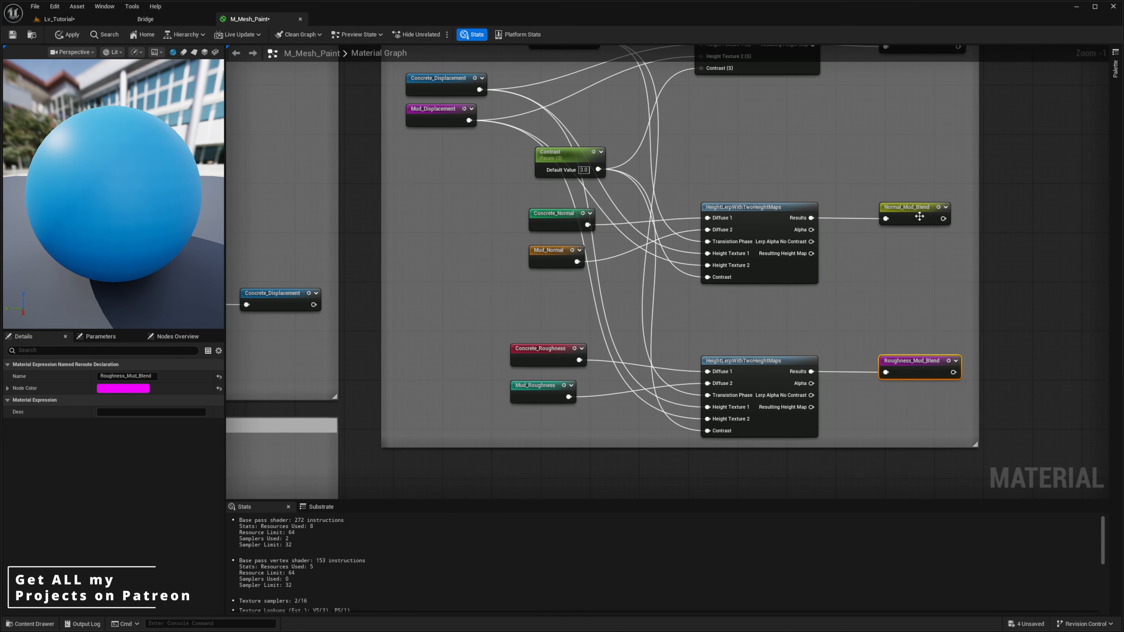
{"action": "right_click_drag", "start_coordinate": [910, 95], "coordinate": [872, 224]}
{"action": "left_click", "coordinate": [872, 223]}
{"action": "scroll", "coordinate": [853, 228], "scroll_direction": "down", "scroll_amount": 2}
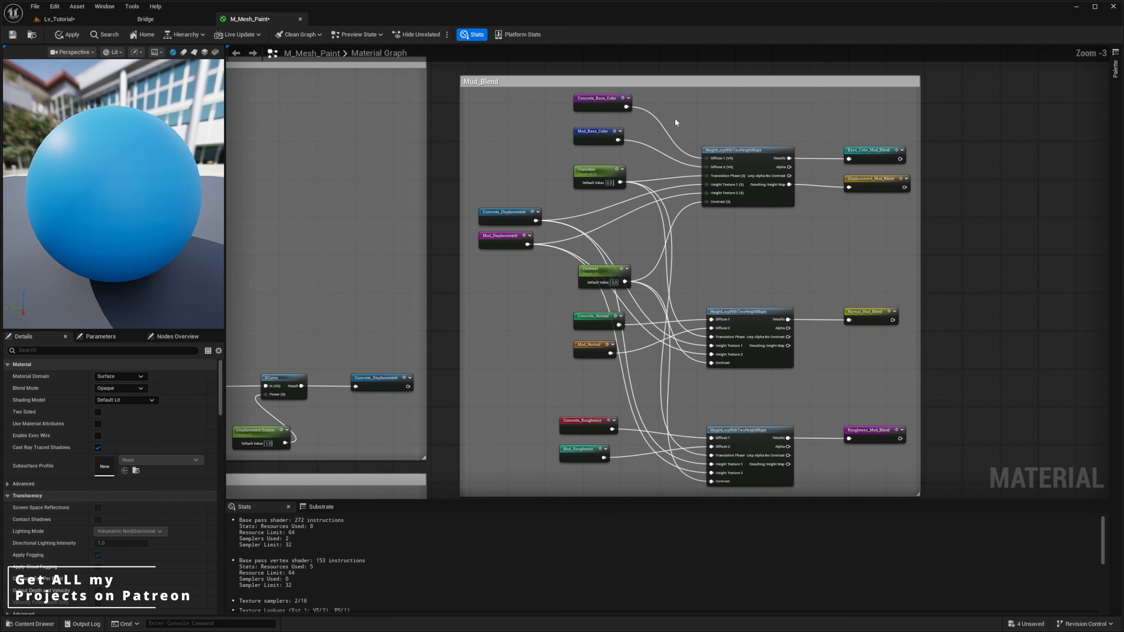
{"action": "left_click", "coordinate": [581, 84]}
{"action": "left_click", "coordinate": [663, 100]}
{"action": "right_click_drag", "start_coordinate": [747, 88], "coordinate": [687, 120]}
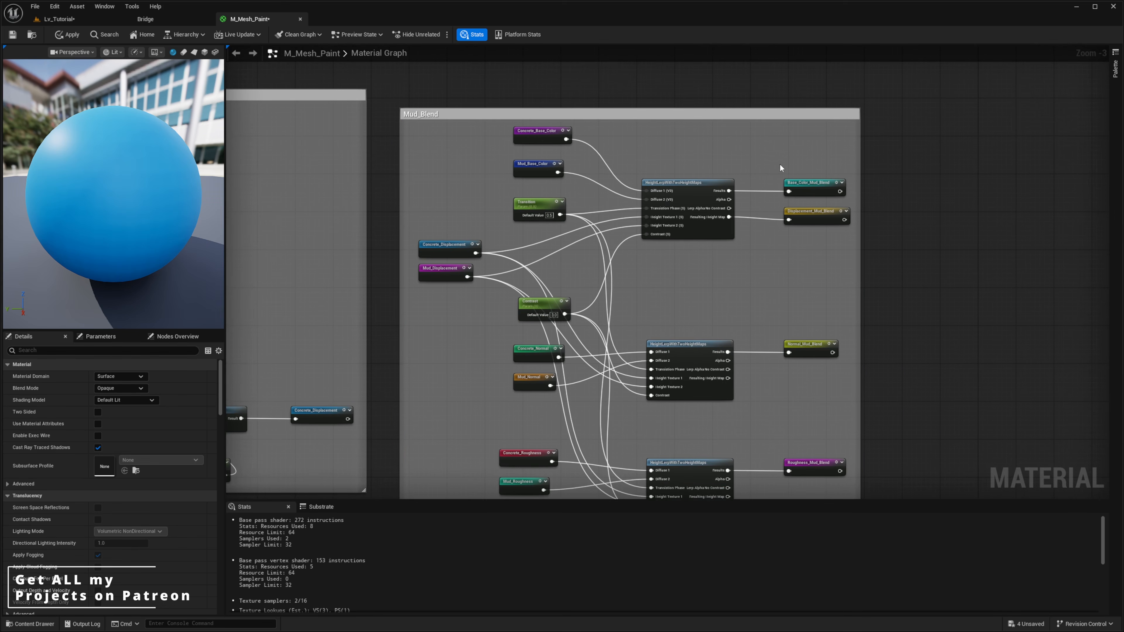
Locate the mesh paint network and inspect the nodes that feed the Lerp's Alpha.
{"action": "right_click_drag", "start_coordinate": [866, 159], "coordinate": [538, 385]}
{"action": "mouse_move", "coordinate": [680, 238]}
{"action": "right_mouse_down"}
{"action": "mouse_move", "coordinate": [677, 371]}
{"action": "mouse_move", "coordinate": [717, 429]}
{"action": "right_mouse_up"}
{"action": "right_click_drag", "start_coordinate": [467, 175], "coordinate": [698, 267]}
{"action": "left_click_drag", "start_coordinate": [798, 123], "coordinate": [266, 469]}
{"action": "right_click_drag", "start_coordinate": [430, 369], "coordinate": [648, 314]}
{"action": "scroll", "coordinate": [648, 314], "scroll_direction": "up", "scroll_amount": 3}
{"action": "left_click", "coordinate": [834, 256]}
{"action": "mouse_move", "coordinate": [751, 268]}
{"action": "right_mouse_down"}
{"action": "mouse_move", "coordinate": [706, 271]}
{"action": "mouse_move", "coordinate": [757, 305]}
{"action": "right_mouse_up"}
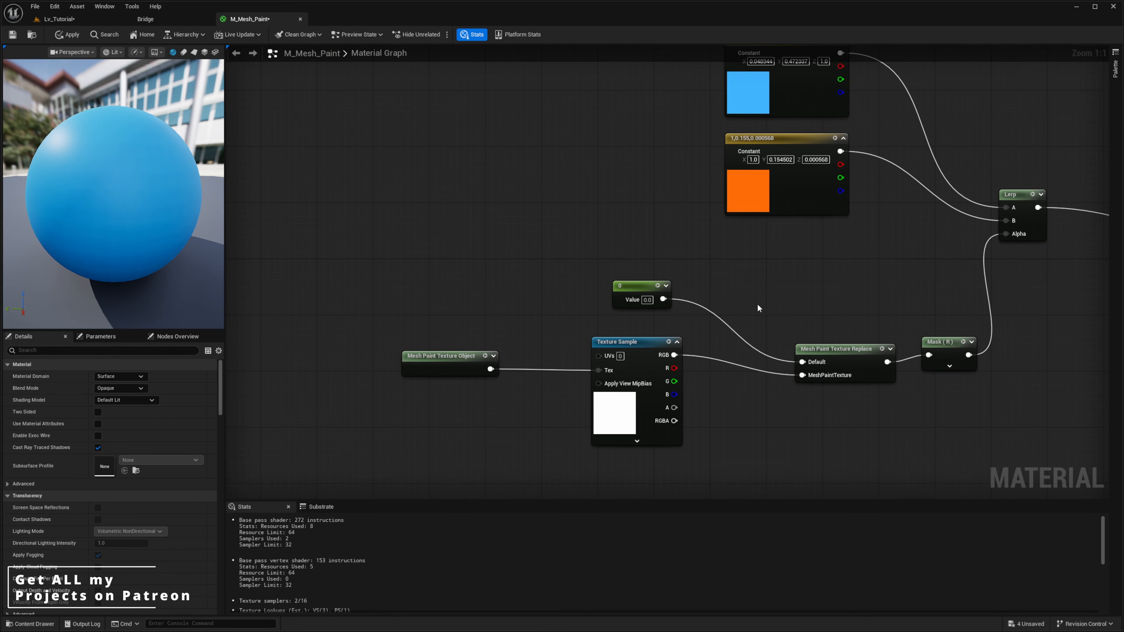
{"action": "scroll", "coordinate": [757, 305], "scroll_direction": "down", "scroll_amount": 1}
{"action": "right_click_drag", "start_coordinate": [960, 386], "coordinate": [779, 327]}
{"action": "scroll", "coordinate": [945, 355], "scroll_direction": "up", "scroll_amount": 1}
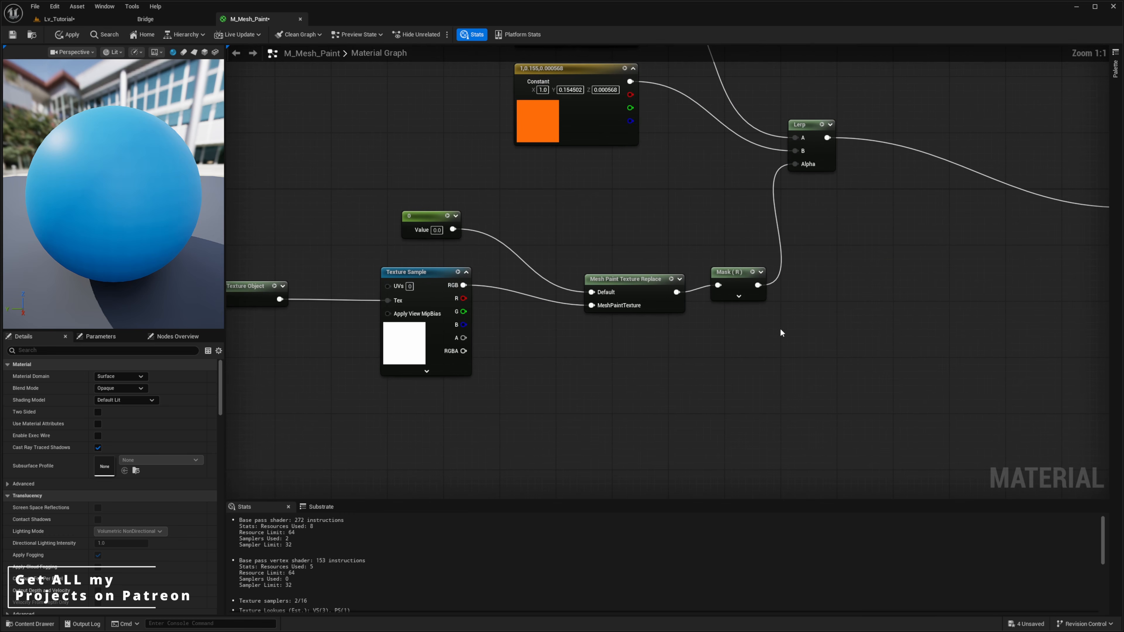
Duplicate the Mask (R) node twice and stack both copies below the original.
{"action": "left_click", "coordinate": [744, 281]}
{"action": "right_click_drag", "start_coordinate": [733, 261], "coordinate": [787, 249]}
{"action": "left_click", "coordinate": [787, 249]}
{"action": "left_click", "coordinate": [793, 260]}
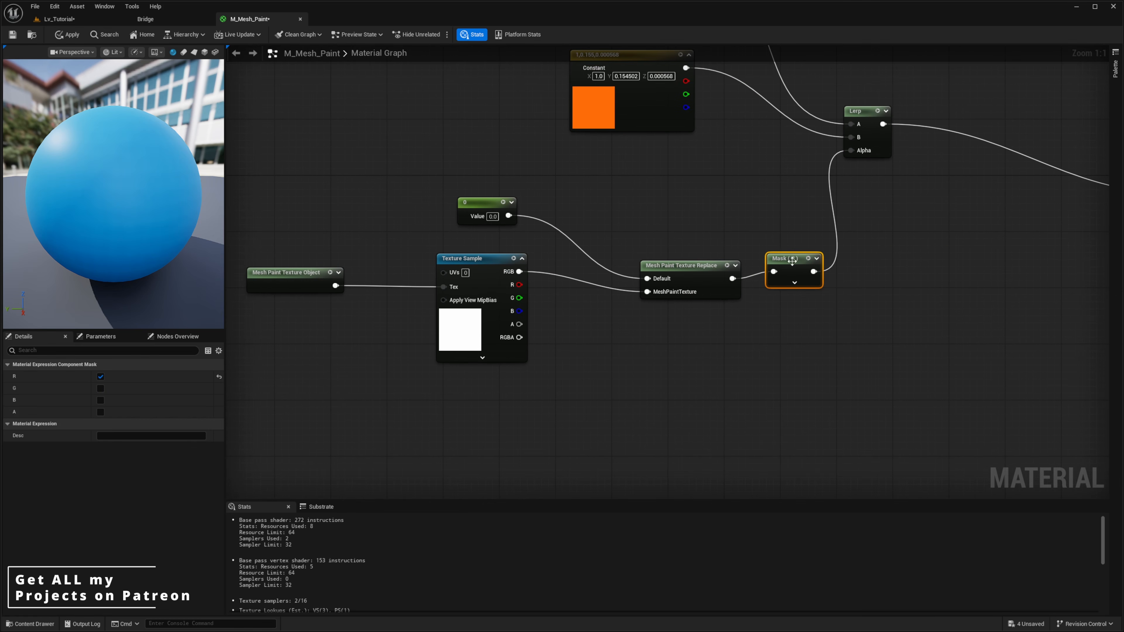
{"action": "right_click_drag", "start_coordinate": [824, 322], "coordinate": [847, 304]}
{"action": "key", "text": "ctrl+v"}
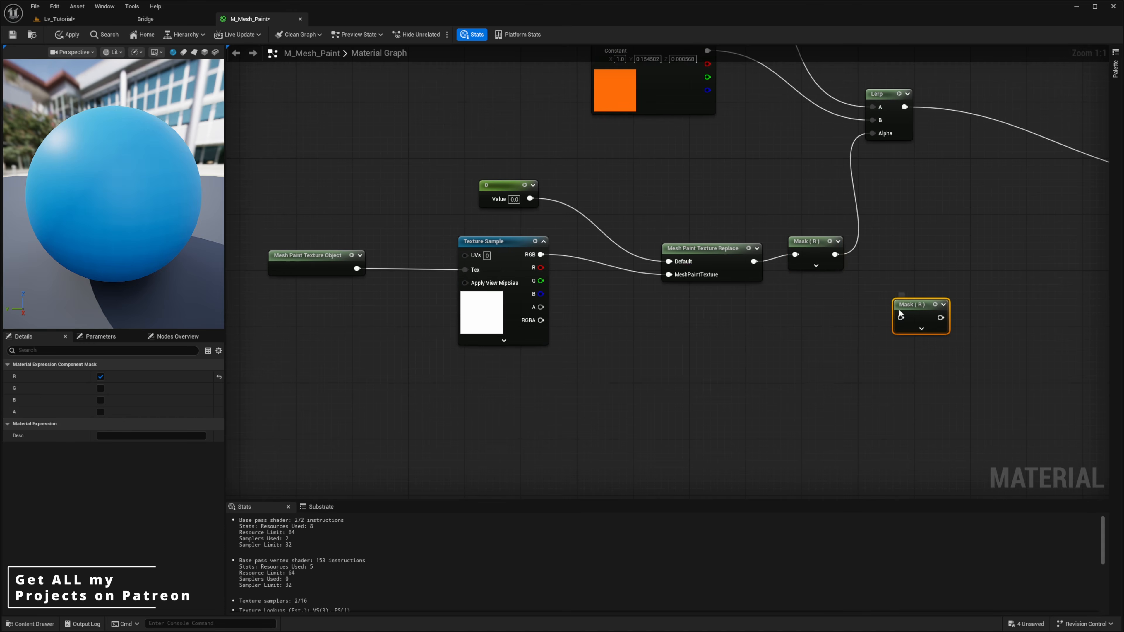
{"action": "key", "text": "ctrl+v"}
{"action": "left_click_drag", "start_coordinate": [789, 366], "coordinate": [826, 366]}
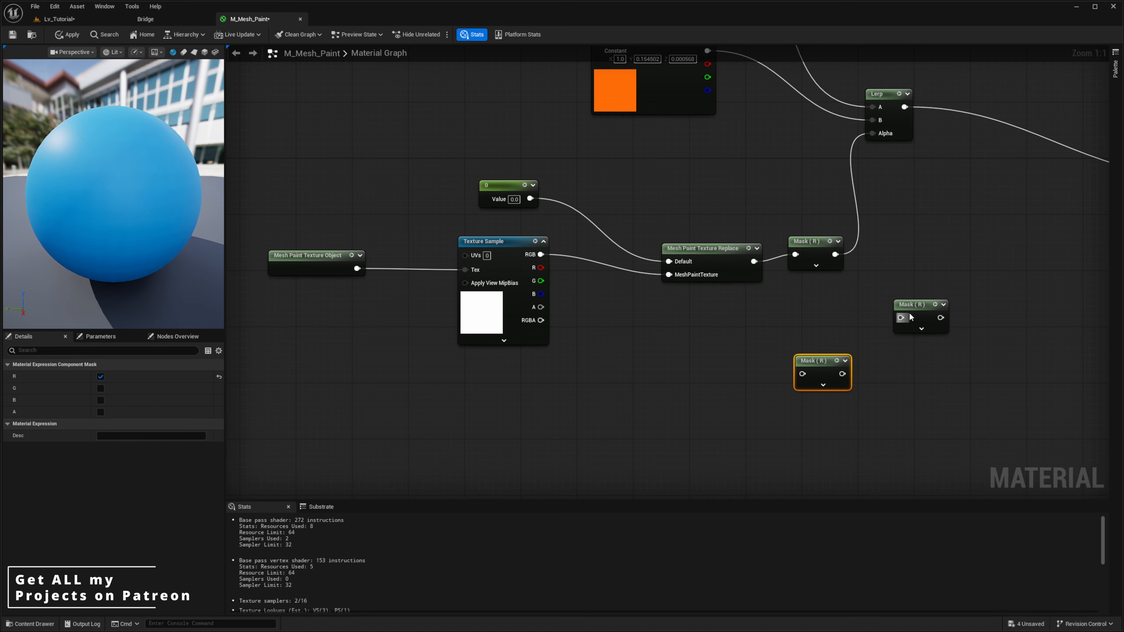
{"action": "left_click_drag", "start_coordinate": [910, 317], "coordinate": [810, 306]}
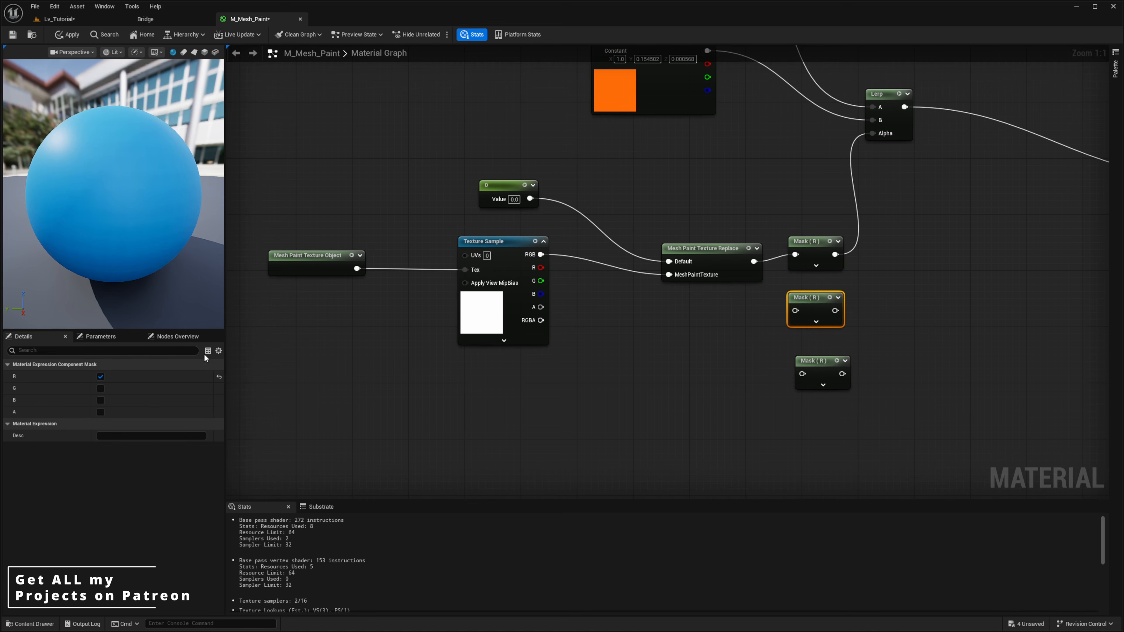
Set the upper mask copy to the G channel only and the lower, realigned copy to the B channel only.
{"action": "left_click", "coordinate": [101, 376]}
{"action": "left_click", "coordinate": [100, 388]}
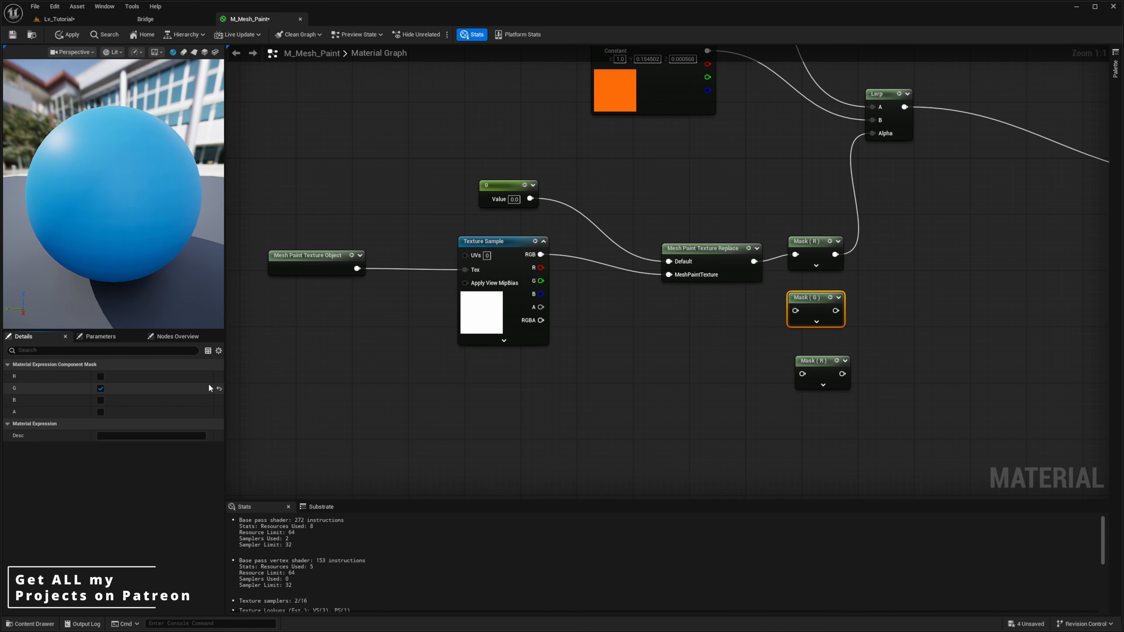
{"action": "left_click_drag", "start_coordinate": [822, 369], "coordinate": [815, 369]}
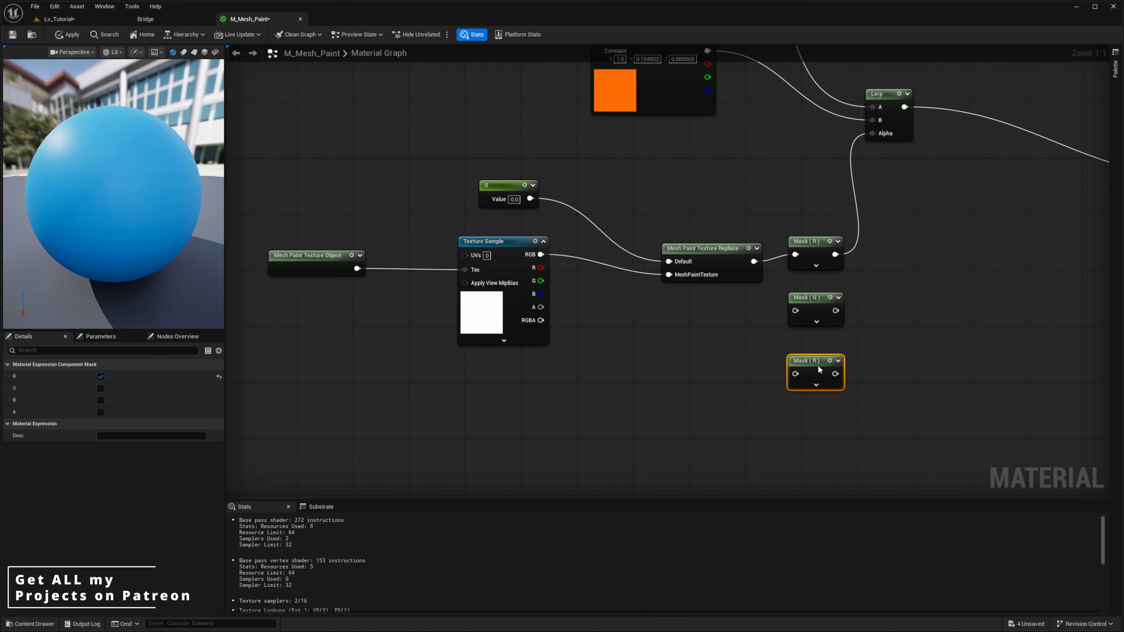
{"action": "left_click", "coordinate": [101, 376]}
{"action": "left_click", "coordinate": [100, 400]}
Connect the Mesh Paint Texture Replace output to the Mask (G) and Mask (B) nodes.
{"action": "right_click_drag", "start_coordinate": [822, 197], "coordinate": [810, 261]}
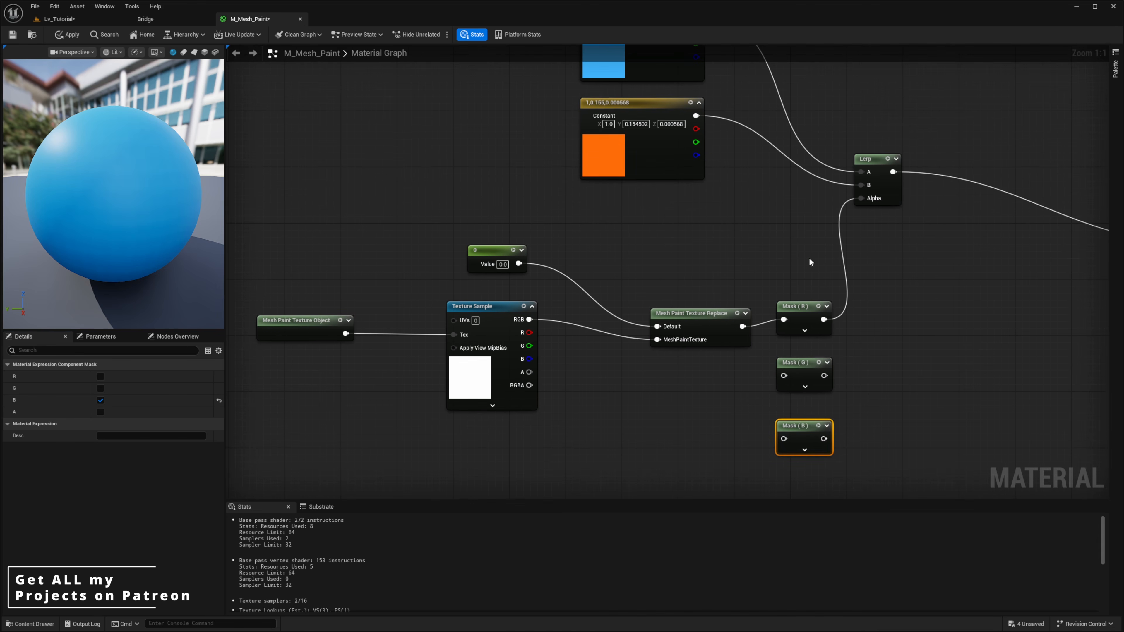
{"action": "left_click", "coordinate": [730, 331]}
{"action": "left_click_drag", "start_coordinate": [743, 326], "coordinate": [775, 377]}
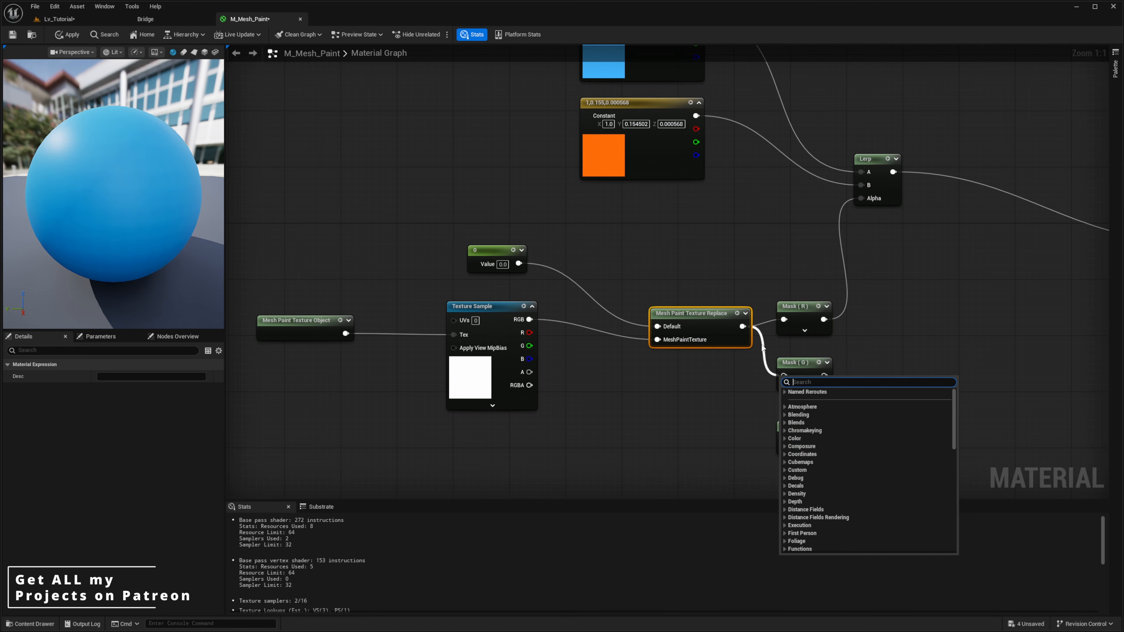
{"action": "left_click", "coordinate": [737, 371]}
{"action": "mouse_move", "coordinate": [742, 326]}
{"action": "left_mouse_down"}
{"action": "mouse_move", "coordinate": [780, 363]}
{"action": "mouse_move", "coordinate": [783, 439]}
{"action": "left_mouse_up"}
{"action": "right_click_drag", "start_coordinate": [804, 387], "coordinate": [825, 331]}
{"action": "scroll", "coordinate": [699, 275], "scroll_direction": "down", "scroll_amount": 2}
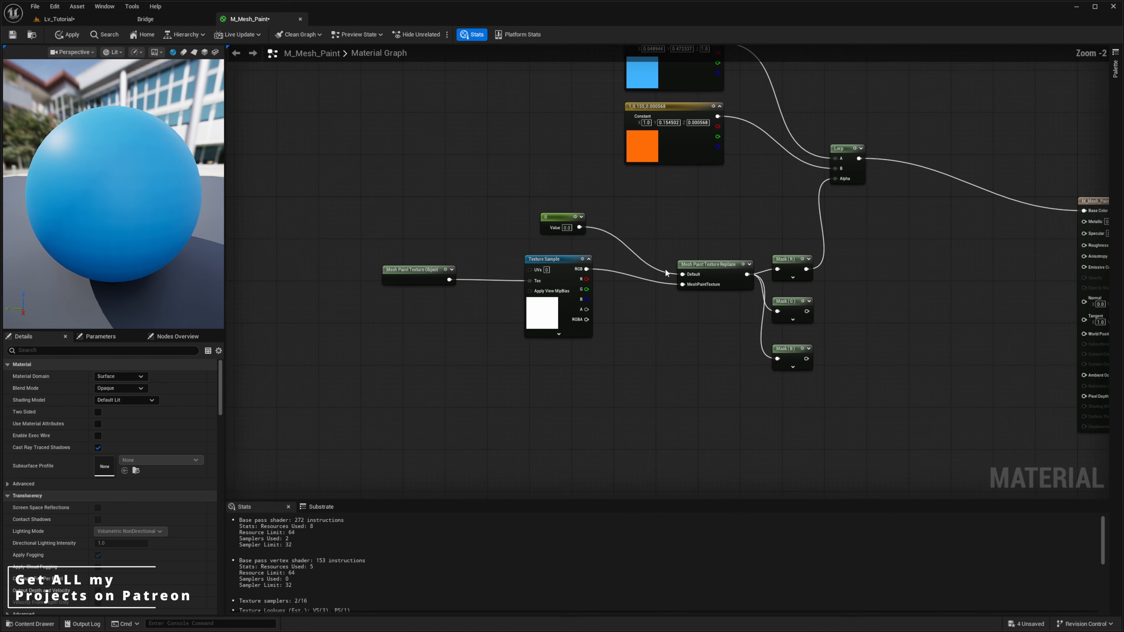
Straighten the connections from Mesh Paint Texture Object through Texture Sample to Mesh Paint Texture Replace, and place the 0 constant directly above the sample.
{"action": "right_click_drag", "start_coordinate": [692, 273], "coordinate": [715, 330]}
{"action": "left_click_drag", "start_coordinate": [897, 307], "coordinate": [803, 423]}
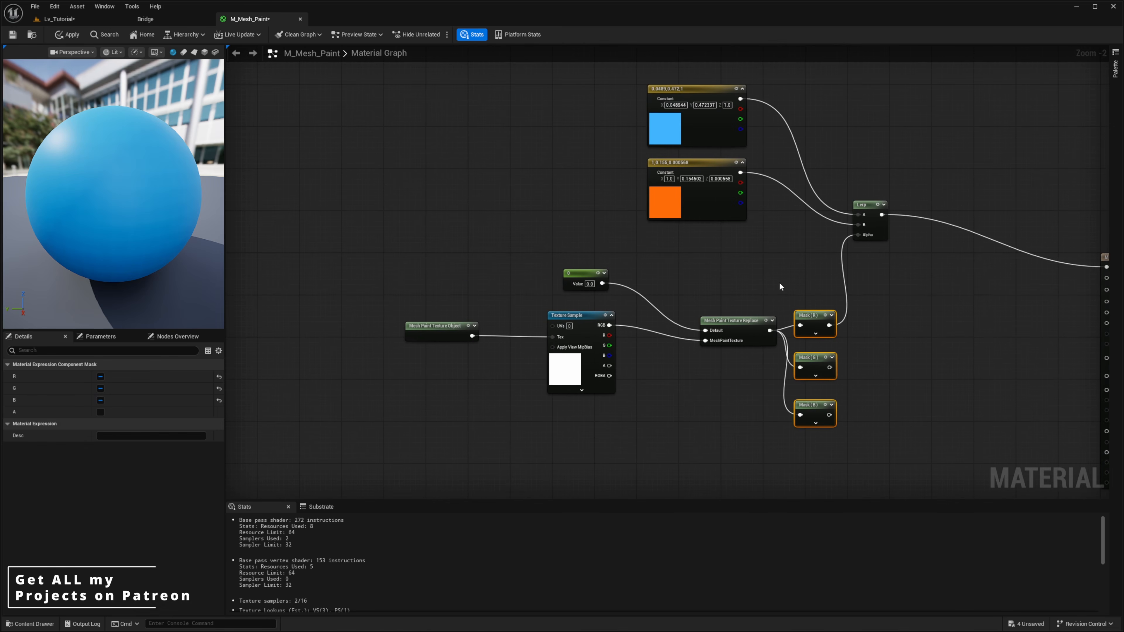
{"action": "left_click", "coordinate": [778, 282]}
{"action": "left_click_drag", "start_coordinate": [742, 309], "coordinate": [398, 394]}
{"action": "key", "text": "q"}
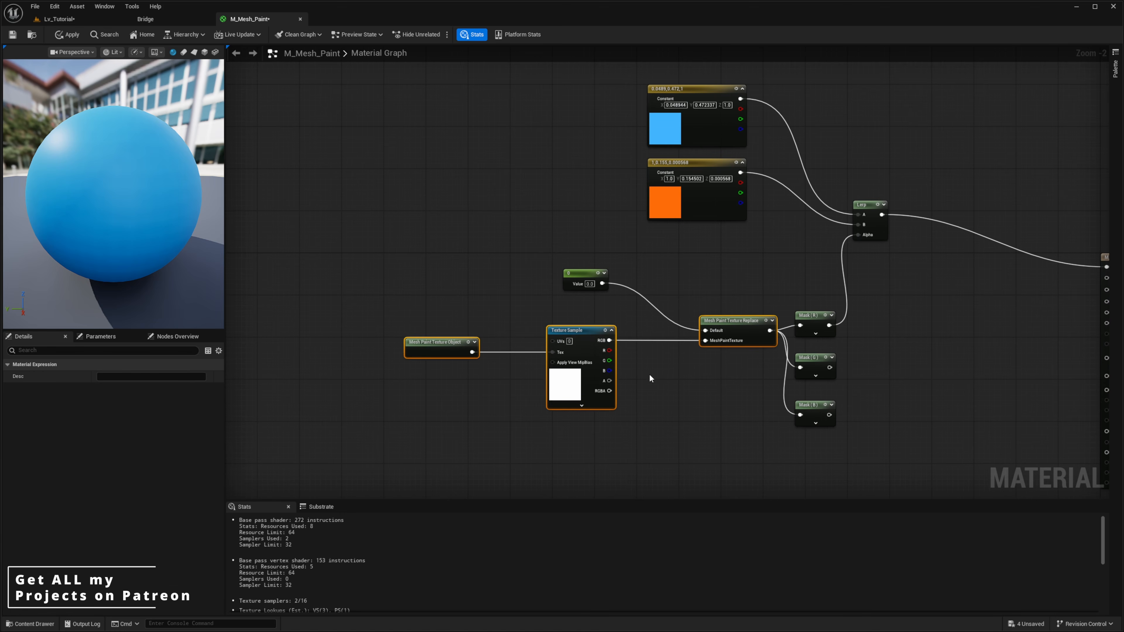
{"action": "left_click", "coordinate": [588, 422]}
{"action": "left_click_drag", "start_coordinate": [575, 273], "coordinate": [560, 299]}
{"action": "left_click", "coordinate": [669, 274]}
{"action": "right_click_drag", "start_coordinate": [669, 269], "coordinate": [634, 259]}
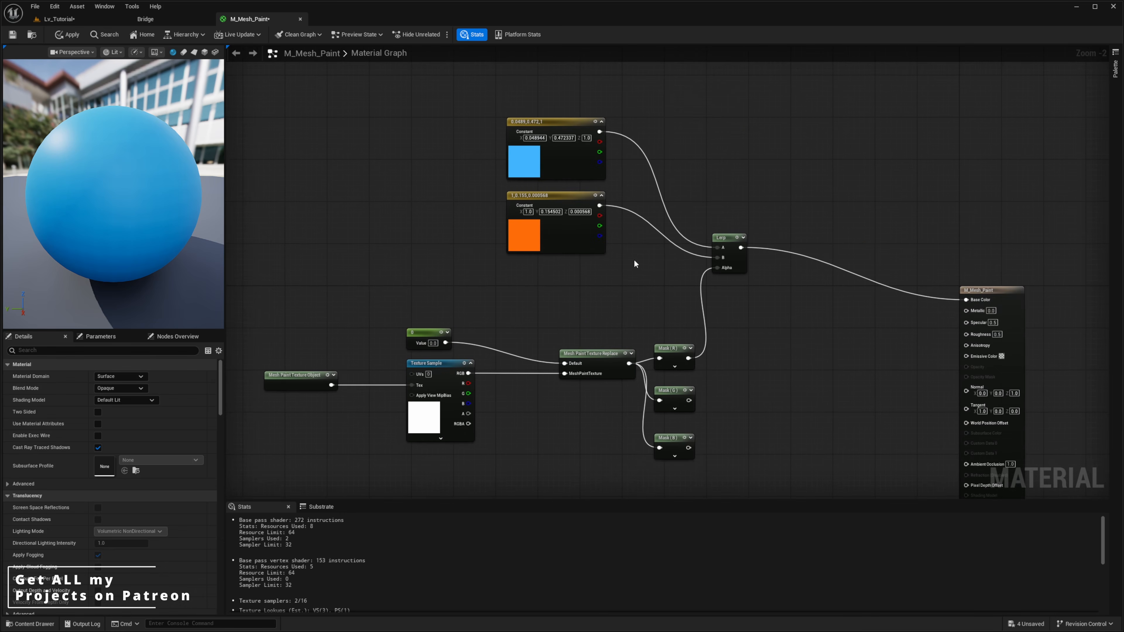
Move the existing Lerp higher and add two more Lerp nodes between it and the material output.
{"action": "scroll", "coordinate": [642, 267], "scroll_direction": "up", "scroll_amount": 1}
{"action": "left_click_drag", "start_coordinate": [775, 281], "coordinate": [799, 212]}
{"action": "right_click_drag", "start_coordinate": [911, 276], "coordinate": [878, 244]}
{"action": "scroll", "coordinate": [900, 255], "scroll_direction": "up", "scroll_amount": 1}
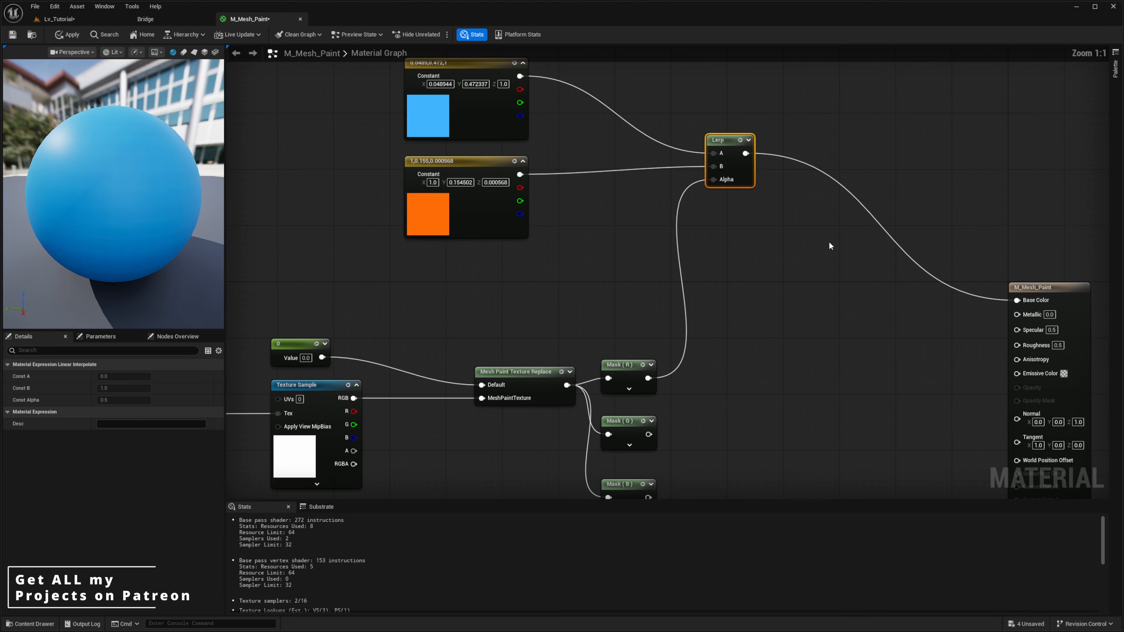
{"action": "left_click", "coordinate": [786, 160]}
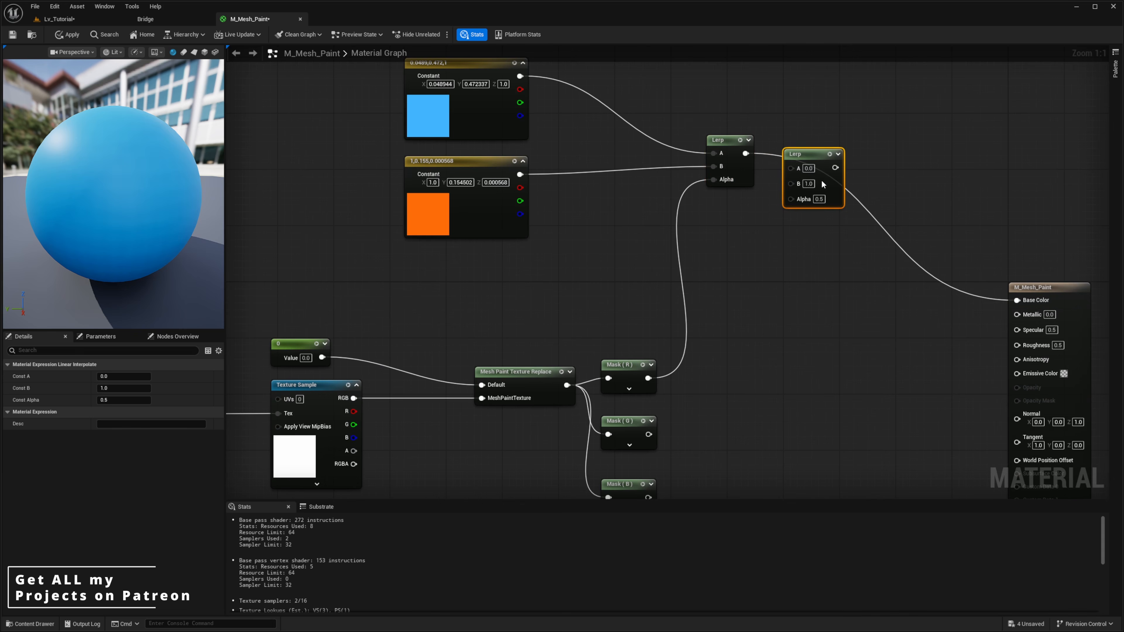
{"action": "left_click_drag", "start_coordinate": [819, 173], "coordinate": [895, 266]}
{"action": "left_click", "coordinate": [768, 154]}
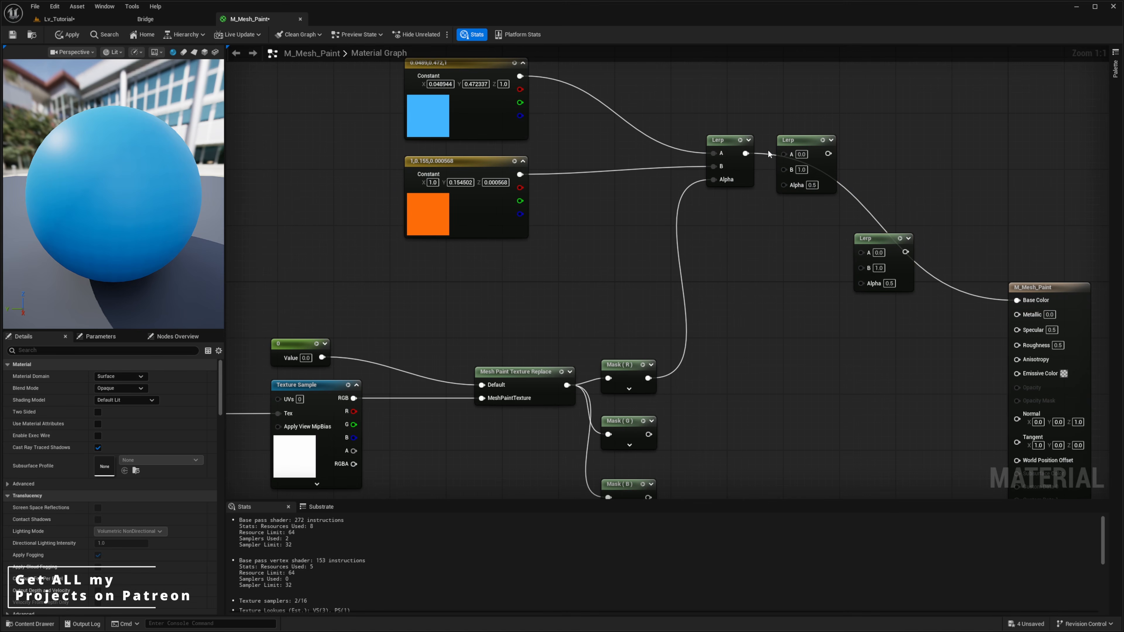
Delete the blue and orange color constants that feed the first Lerp.
{"action": "left_click", "coordinate": [731, 142]}
{"action": "right_click_drag", "start_coordinate": [700, 108], "coordinate": [840, 160]}
{"action": "left_click", "coordinate": [593, 153]}
{"action": "right_click_drag", "start_coordinate": [515, 93], "coordinate": [567, 96]}
{"action": "left_click", "coordinate": [481, 117]}
{"action": "left_click_drag", "start_coordinate": [566, 114], "coordinate": [655, 271]}
{"action": "key", "text": "Delete"}
Add the Concrete_Base_Color and Mud_Base_Color named reroutes above the mesh paint network, one below the other.
{"action": "right_click_drag", "start_coordinate": [582, 246], "coordinate": [596, 168]}
{"action": "right_click", "coordinate": [597, 168]}
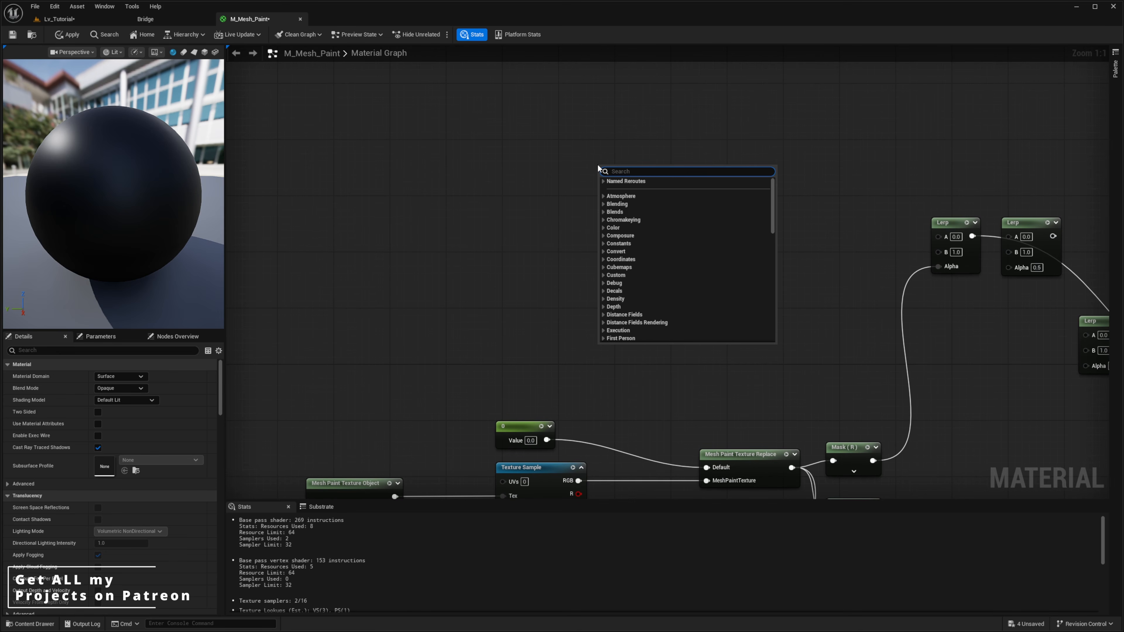
{"action": "type", "text": "base"}
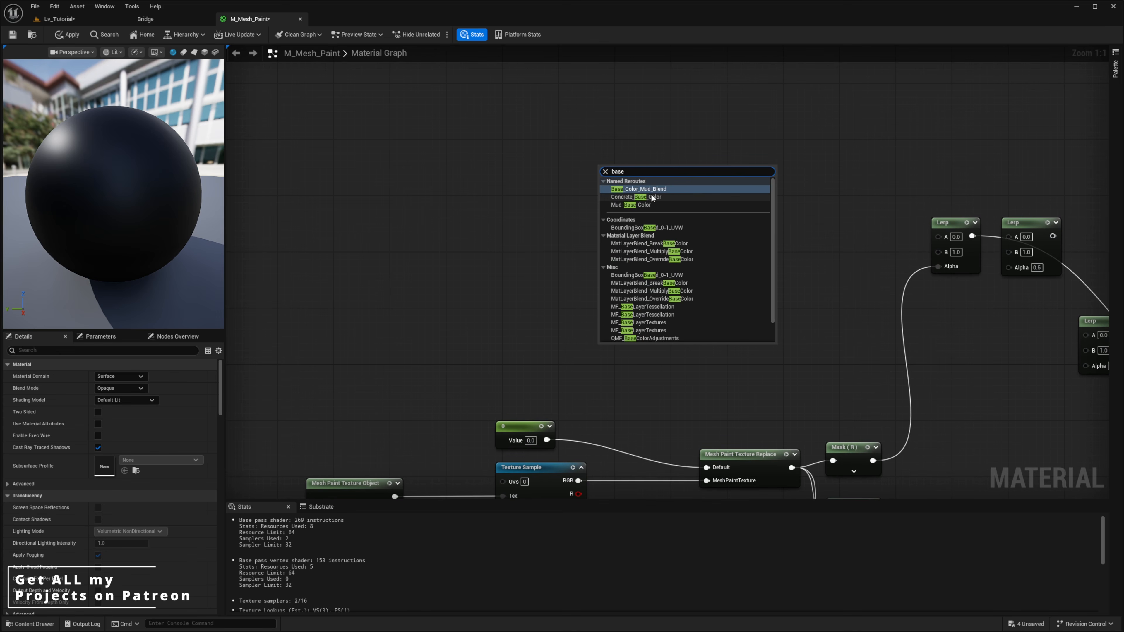
{"action": "left_click", "coordinate": [688, 197]}
{"action": "right_click", "coordinate": [585, 224]}
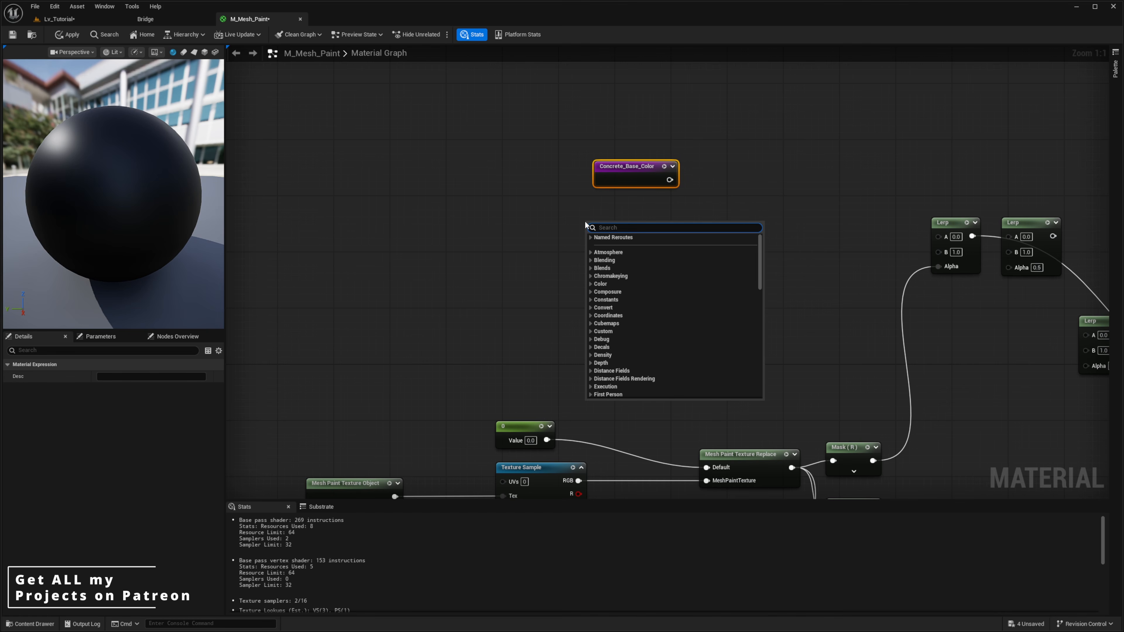
{"action": "type", "text": "mud"}
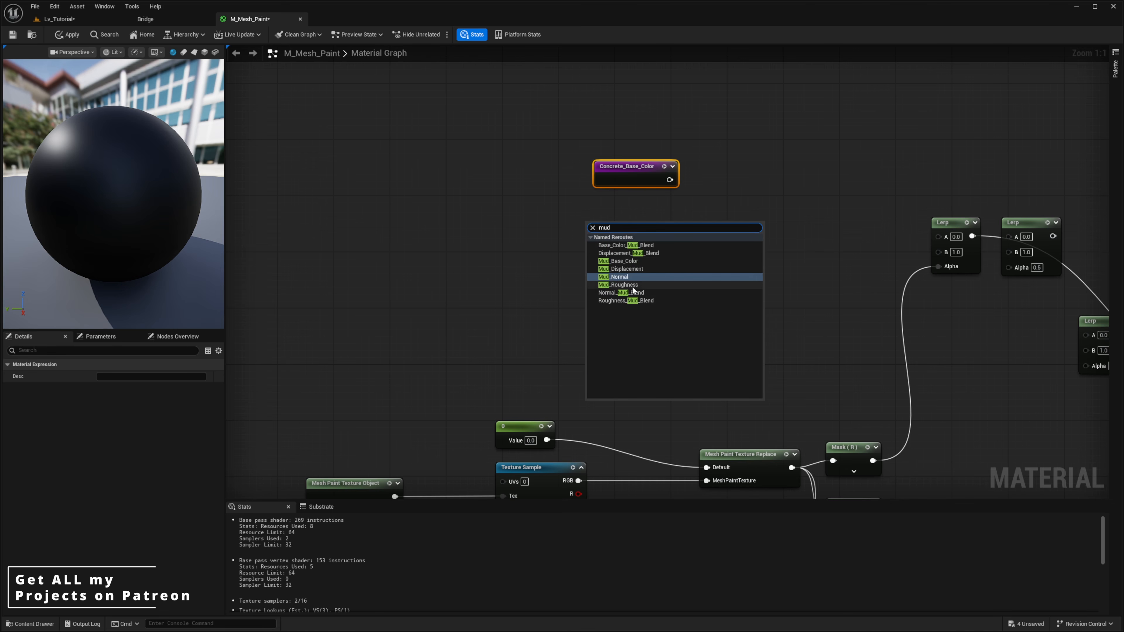
{"action": "left_click", "coordinate": [617, 261]}
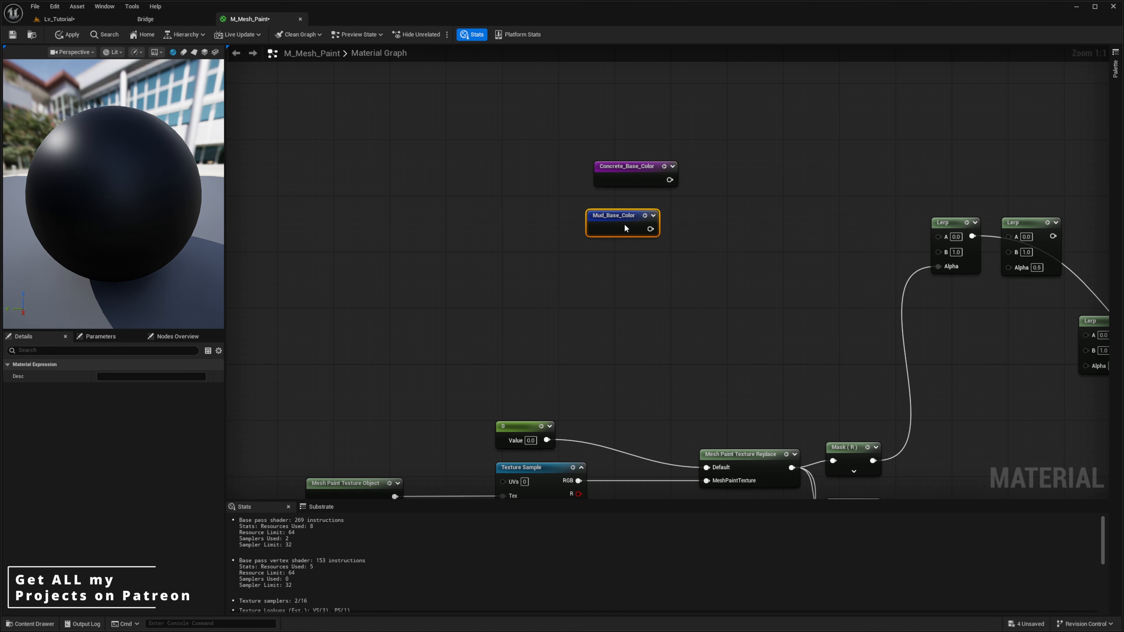
Connect Concrete_Base_Color to the A input and Mud_Base_Color to the B input of the first Lerp.
{"action": "left_click_drag", "start_coordinate": [625, 225], "coordinate": [629, 225]}
{"action": "right_click_drag", "start_coordinate": [637, 225], "coordinate": [610, 219]}
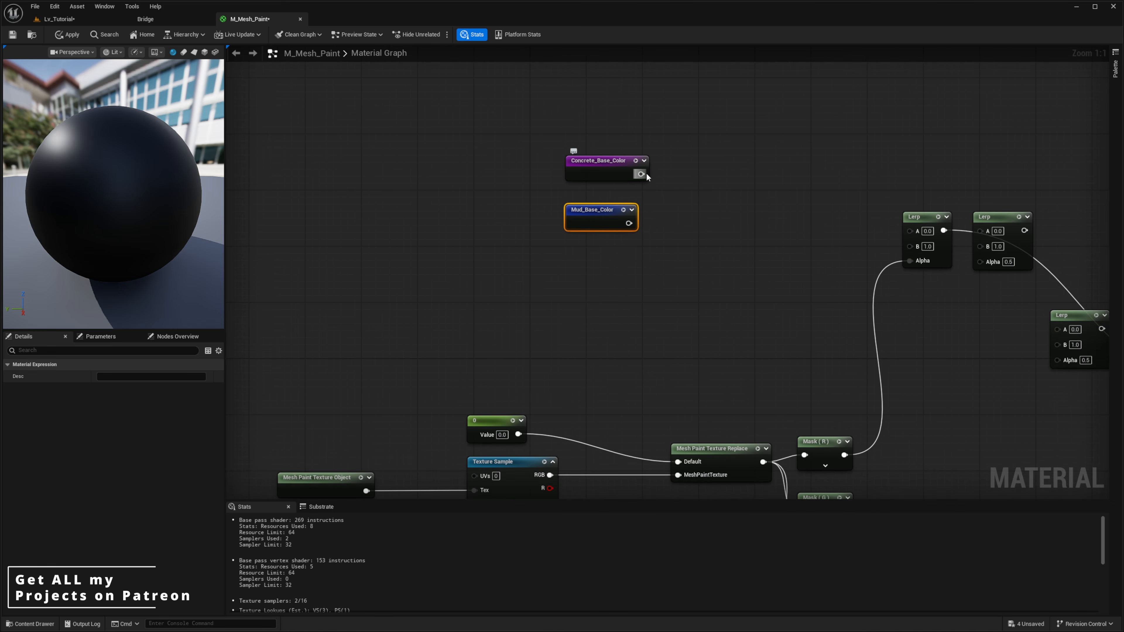
{"action": "left_click_drag", "start_coordinate": [646, 173], "coordinate": [911, 230]}
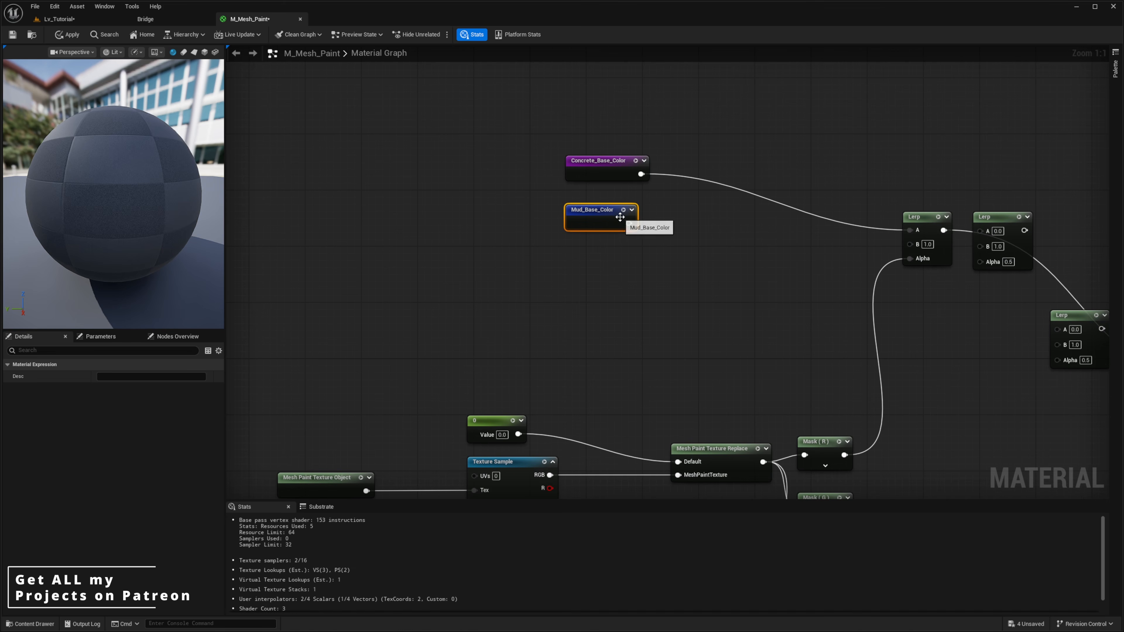
{"action": "left_click_drag", "start_coordinate": [628, 223], "coordinate": [883, 248]}
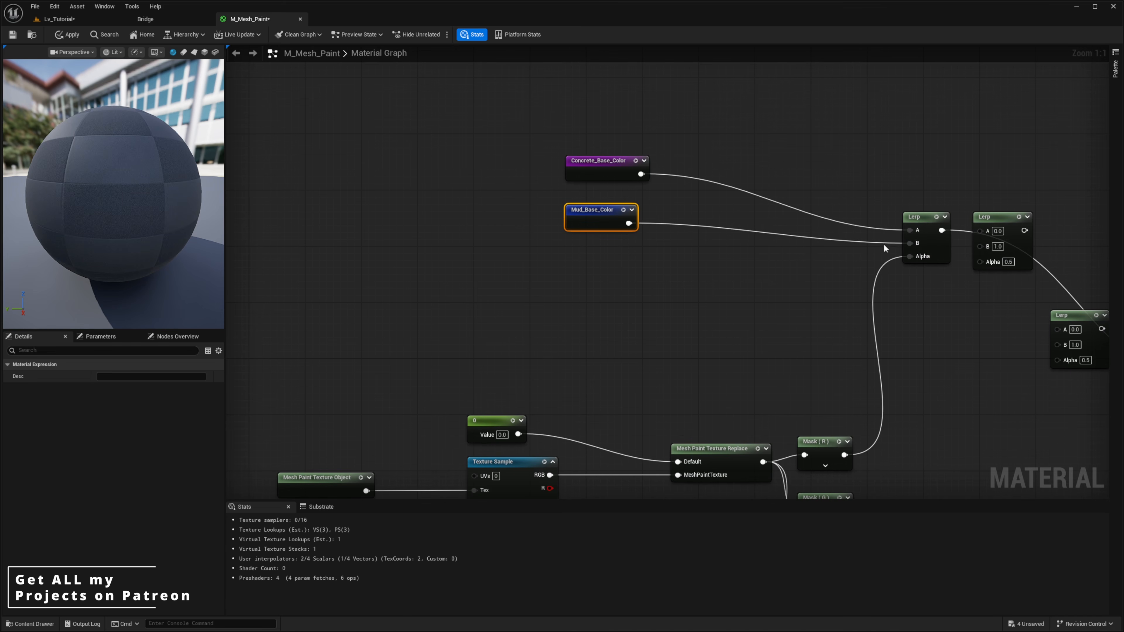
Feed the second Lerp with Concrete_Base_Color in A and a newly added Base_Color_Mud_Blend named reroute in B.
{"action": "right_click_drag", "start_coordinate": [883, 248], "coordinate": [723, 247]}
{"action": "left_click_drag", "start_coordinate": [486, 176], "coordinate": [830, 126]}
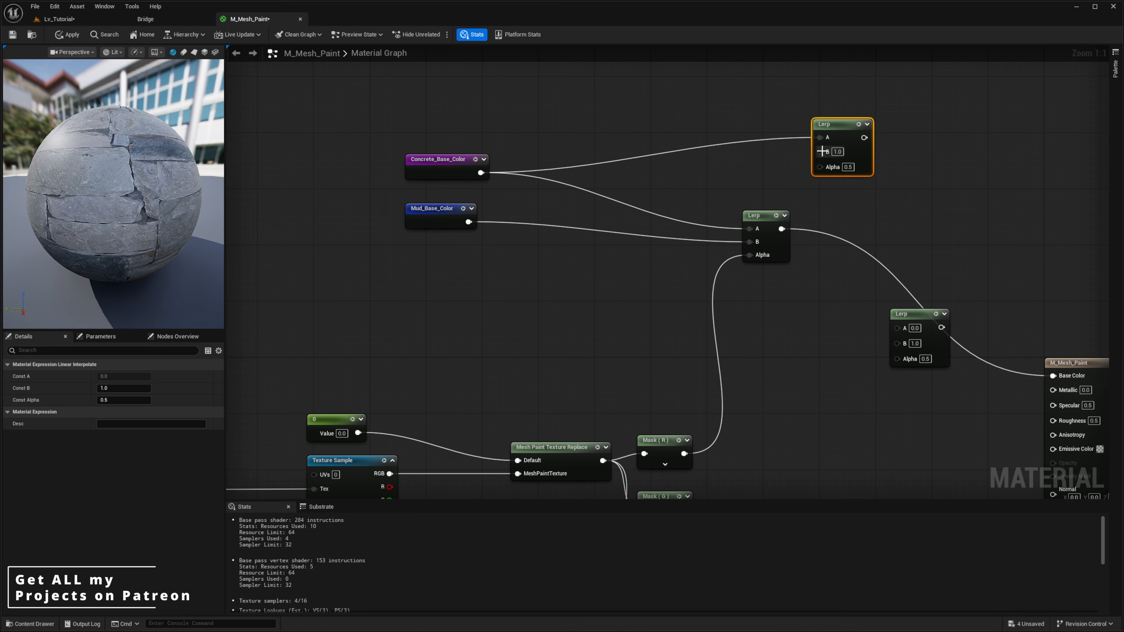
{"action": "right_click_drag", "start_coordinate": [459, 251], "coordinate": [510, 242]}
{"action": "right_click", "coordinate": [459, 255]}
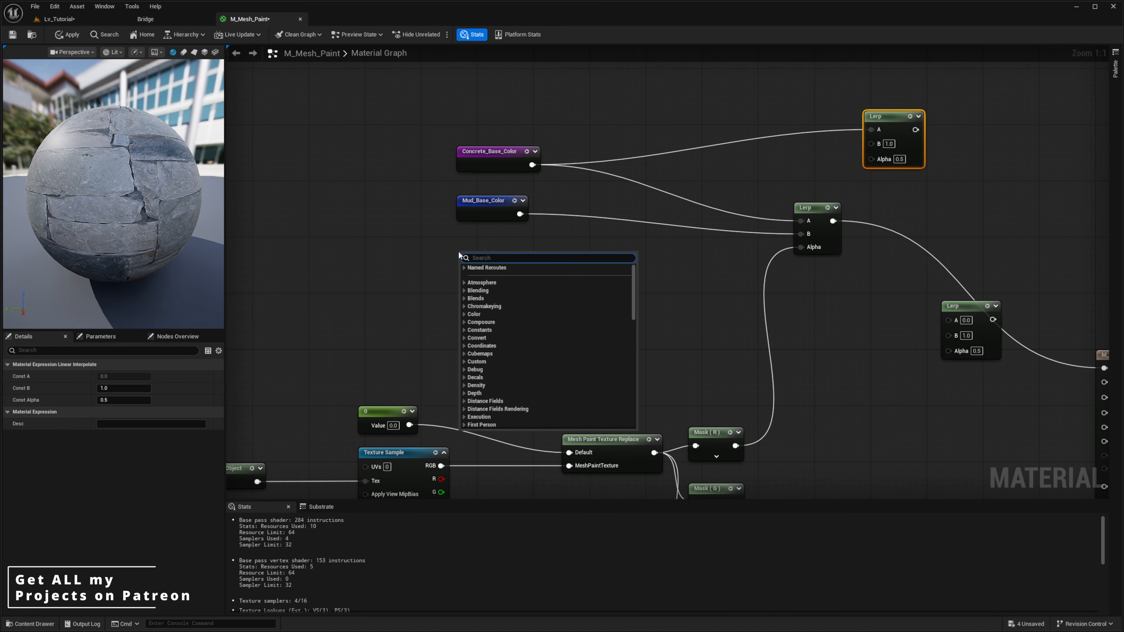
{"action": "type", "text": "mud_bl"}
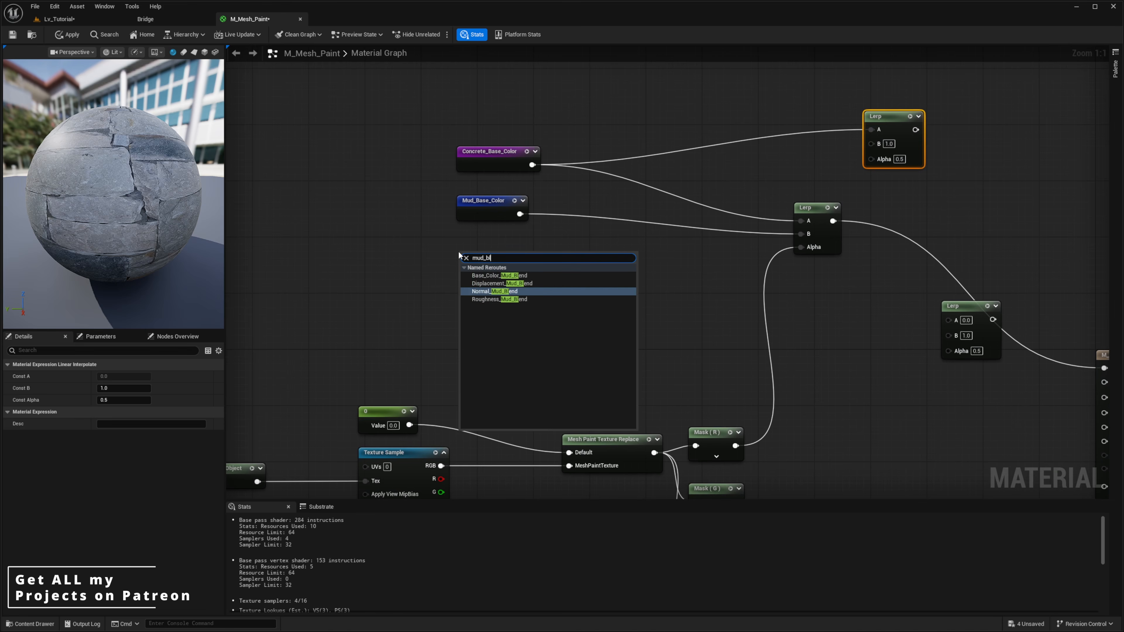
{"action": "left_click", "coordinate": [499, 276]}
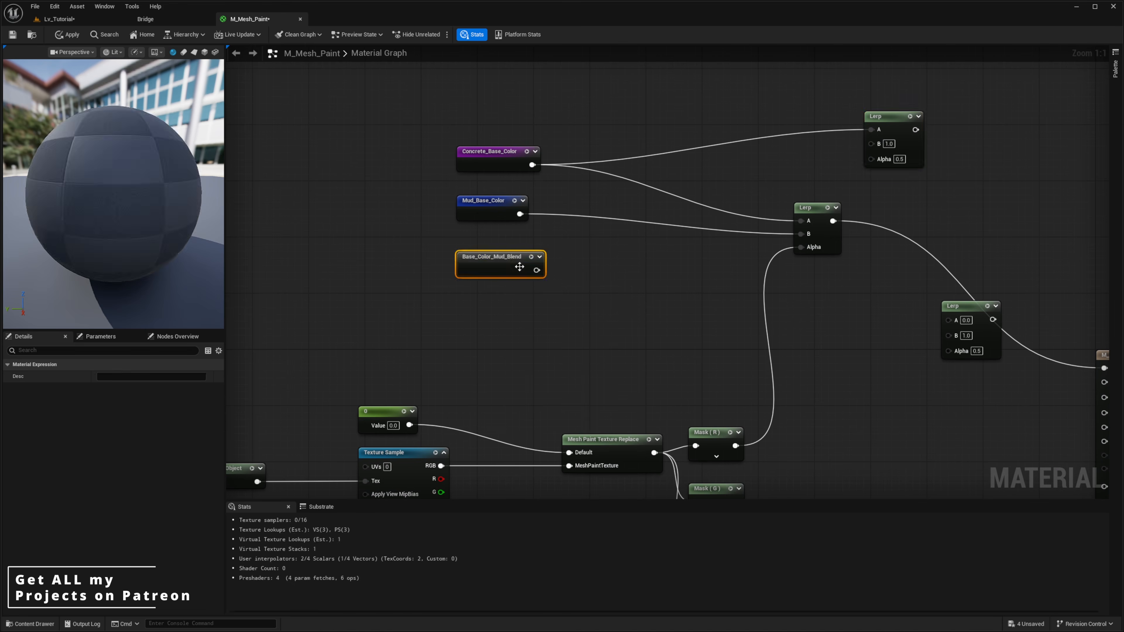
{"action": "left_click_drag", "start_coordinate": [822, 157], "coordinate": [871, 144]}
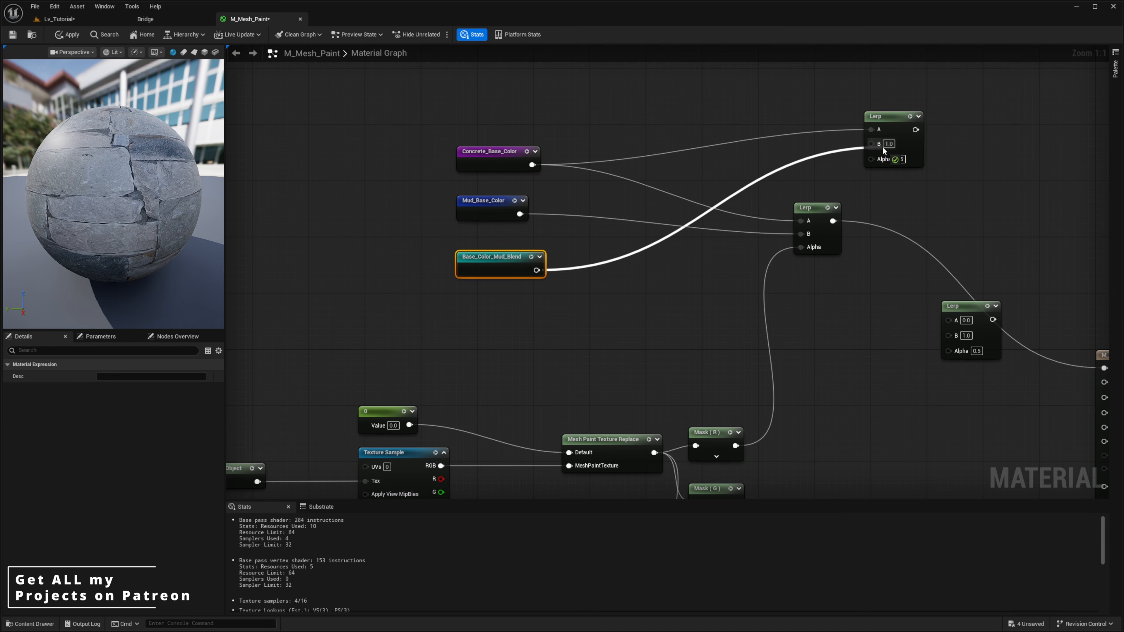
Drive the second Lerp's Alpha with Mask (G) and level the node with Concrete_Base_Color.
{"action": "right_click_drag", "start_coordinate": [830, 257], "coordinate": [827, 182]}
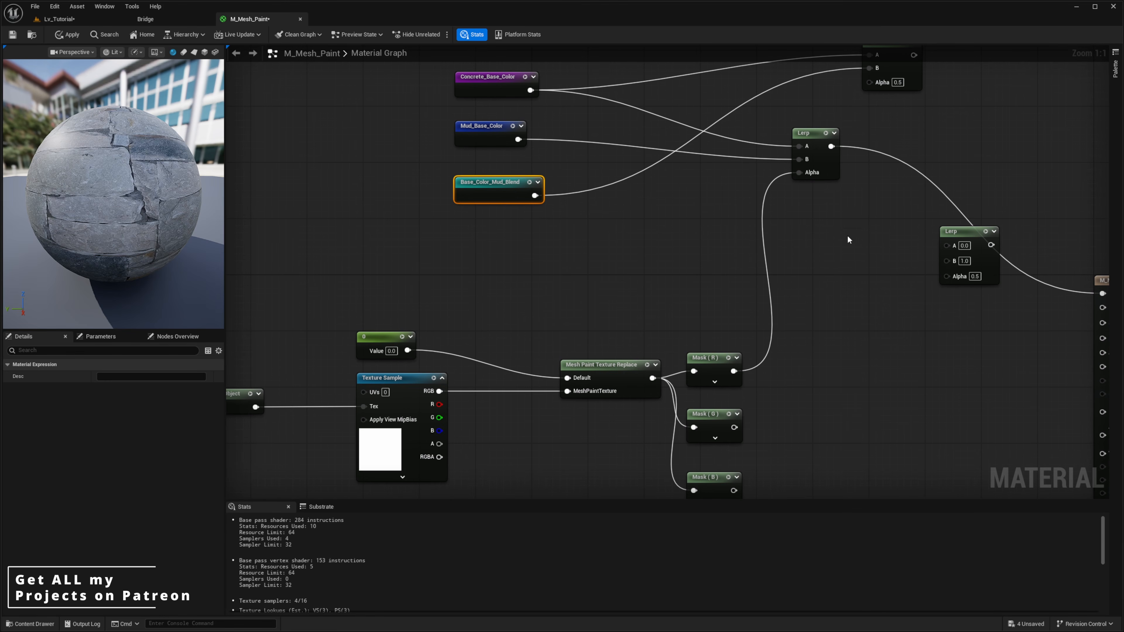
{"action": "right_click_drag", "start_coordinate": [848, 235], "coordinate": [839, 277]}
{"action": "left_click", "coordinate": [871, 105]}
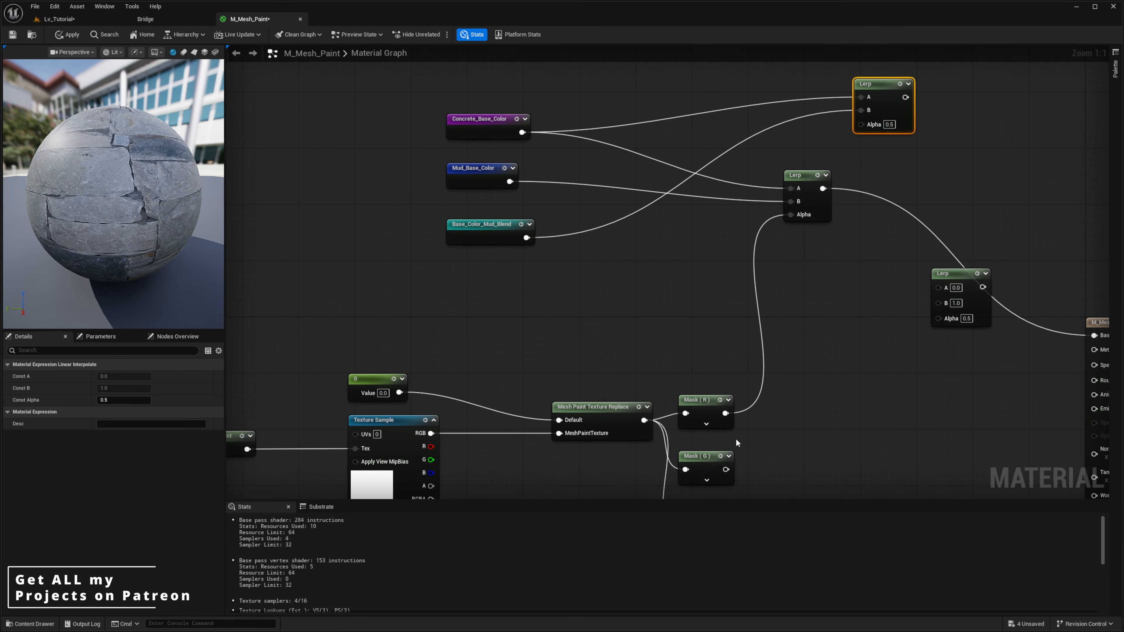
{"action": "left_click_drag", "start_coordinate": [726, 470], "coordinate": [862, 125]}
{"action": "right_click_drag", "start_coordinate": [893, 176], "coordinate": [848, 157]}
{"action": "left_click_drag", "start_coordinate": [841, 93], "coordinate": [890, 129]}
{"action": "right_click_drag", "start_coordinate": [889, 128], "coordinate": [826, 124]}
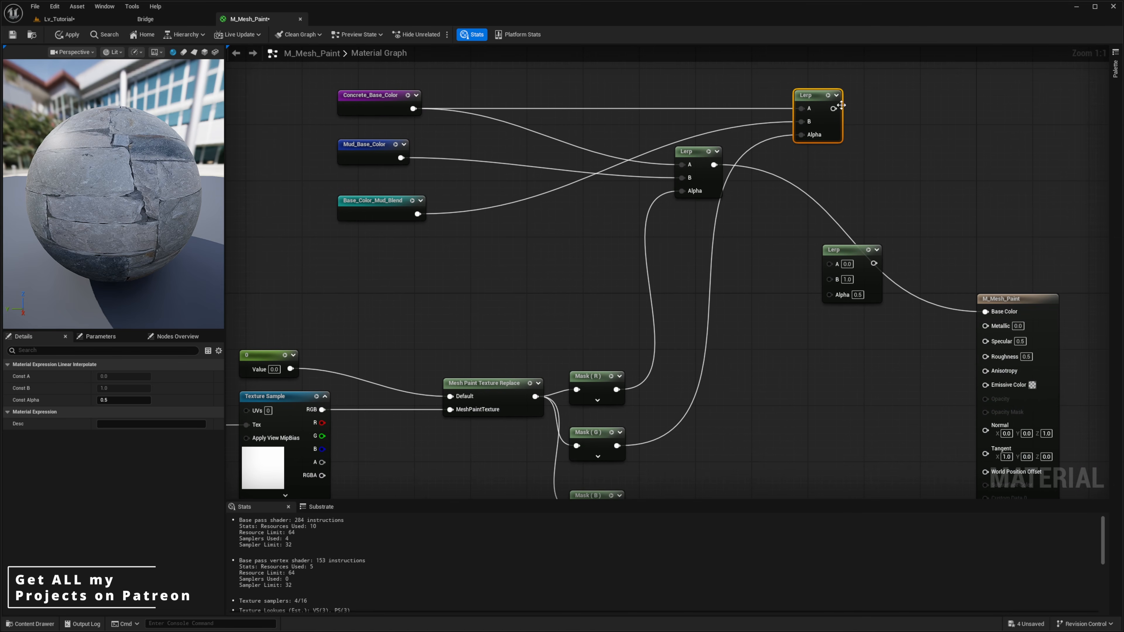
Wire the third Lerp with the second Lerp's output in A, Concrete_Base_Color in B, and its result into the material's Base Color.
{"action": "left_click_drag", "start_coordinate": [835, 260], "coordinate": [836, 261]}
{"action": "right_click_drag", "start_coordinate": [763, 336], "coordinate": [877, 228]}
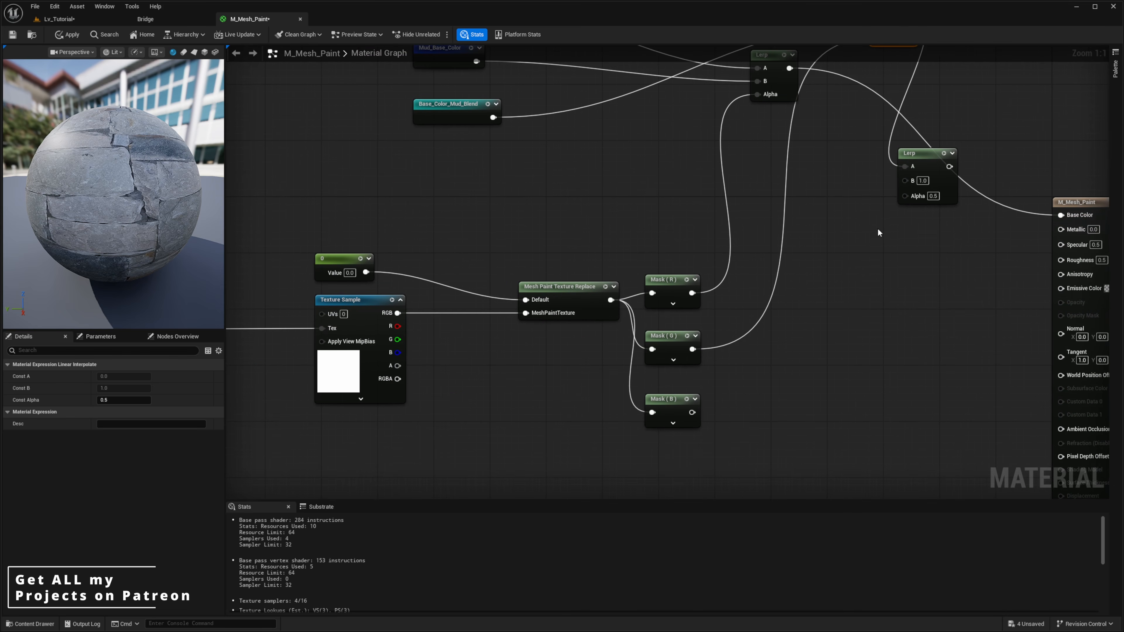
{"action": "left_click_drag", "start_coordinate": [976, 203], "coordinate": [1083, 259]}
{"action": "right_click_drag", "start_coordinate": [958, 219], "coordinate": [845, 222]}
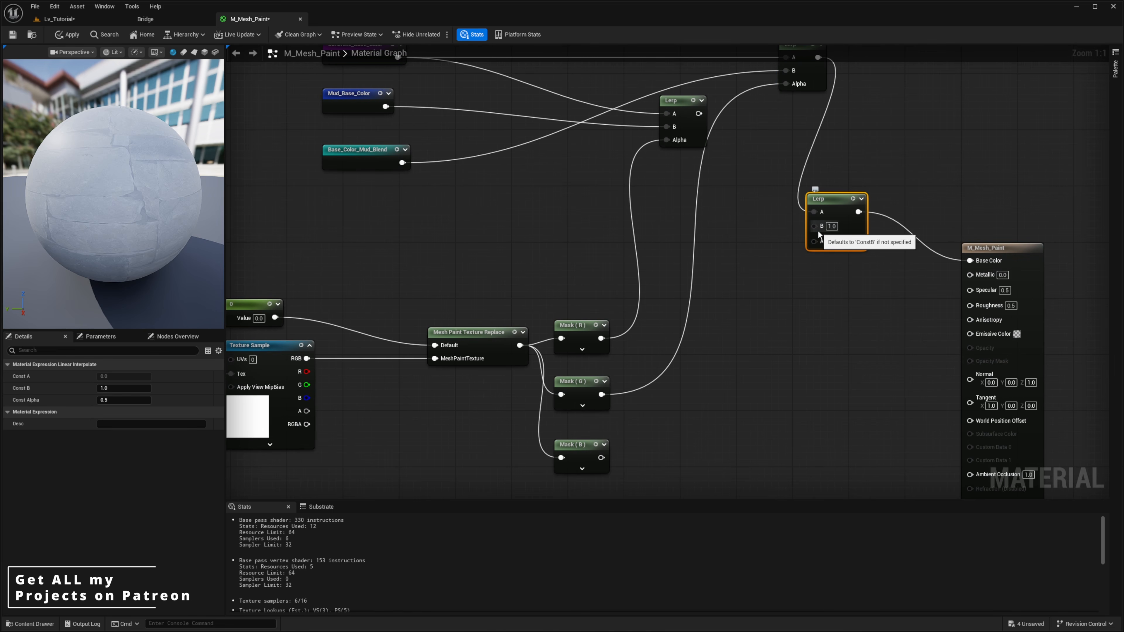
{"action": "right_click_drag", "start_coordinate": [821, 232], "coordinate": [853, 266]}
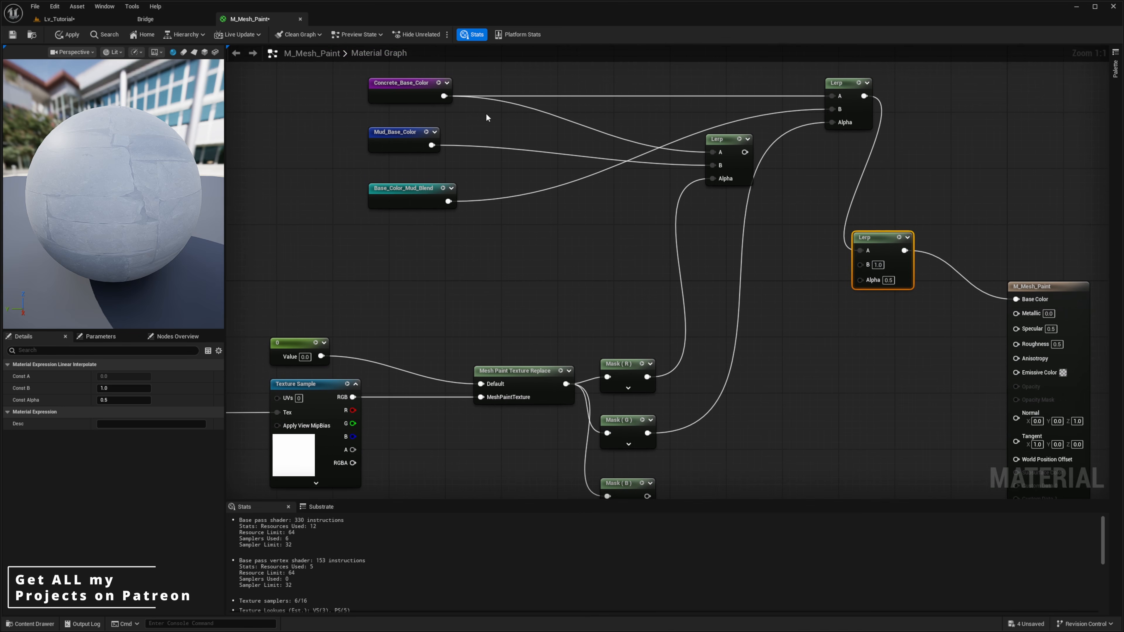
{"action": "left_click_drag", "start_coordinate": [461, 119], "coordinate": [876, 288]}
{"action": "left_click_drag", "start_coordinate": [876, 288], "coordinate": [876, 288]}
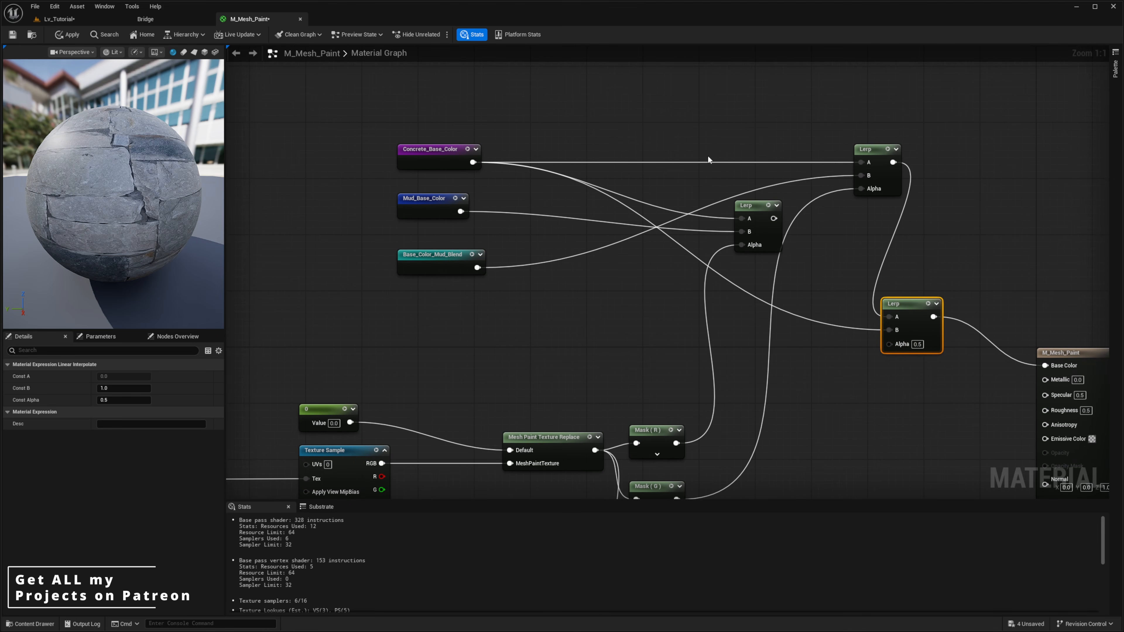
Connect the first Lerp's output to the second Lerp's A input and line the two nodes up side by side.
{"action": "left_click", "coordinate": [429, 152]}
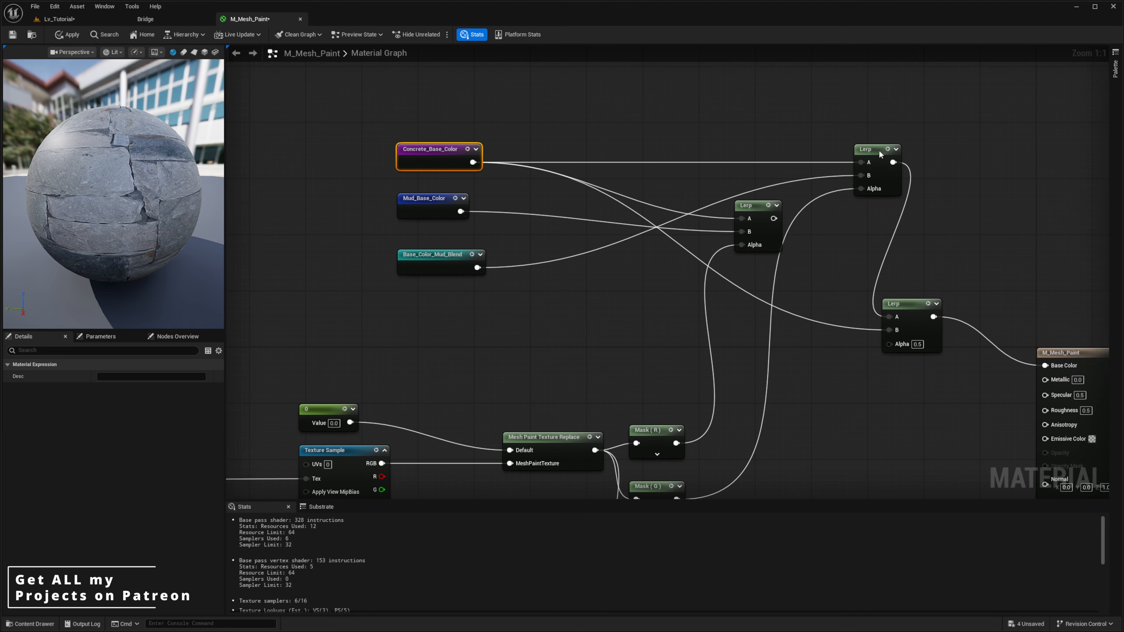
{"action": "mouse_move", "coordinate": [878, 150]}
{"action": "left_mouse_down"}
{"action": "mouse_move", "coordinate": [901, 136]}
{"action": "mouse_move", "coordinate": [885, 163]}
{"action": "left_mouse_up"}
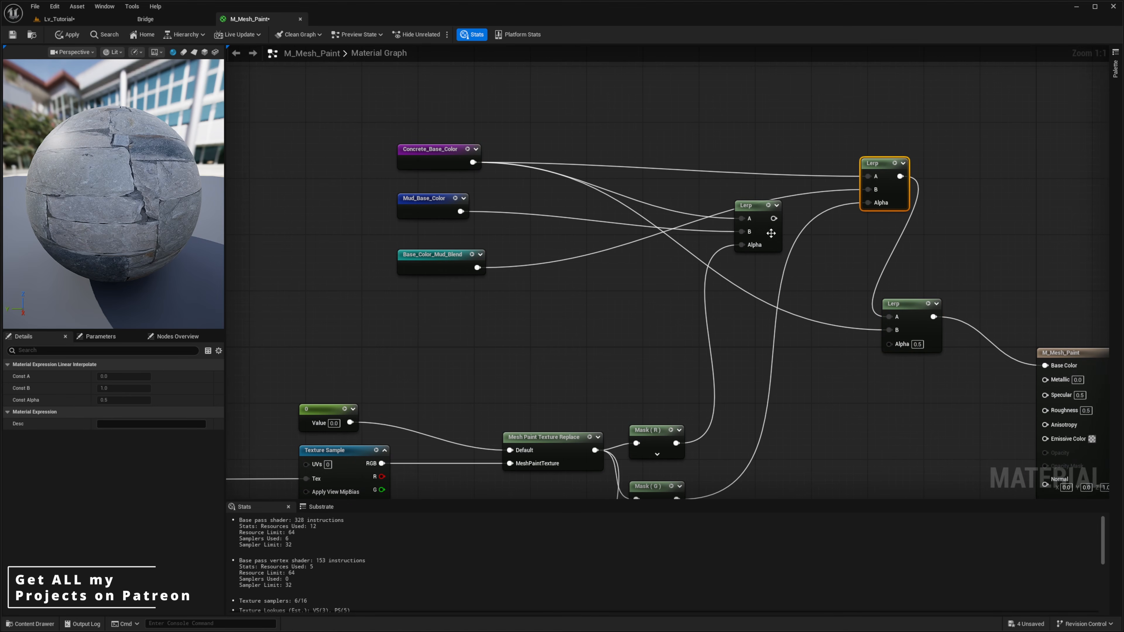
{"action": "left_click_drag", "start_coordinate": [771, 233], "coordinate": [866, 178]}
{"action": "left_click_drag", "start_coordinate": [753, 231], "coordinate": [753, 155]}
{"action": "left_click_drag", "start_coordinate": [894, 201], "coordinate": [898, 182]}
{"action": "right_click_drag", "start_coordinate": [797, 226], "coordinate": [873, 175]}
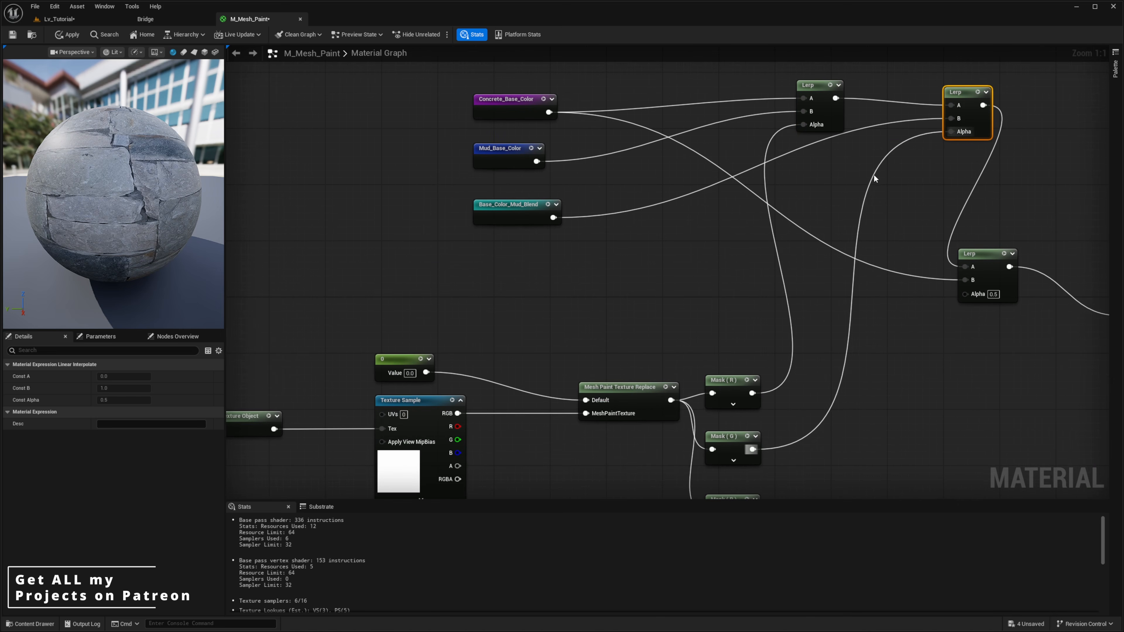
Connect the Mask (B) output to the Alpha input of the third Lerp.
{"action": "left_click", "coordinate": [485, 101]}
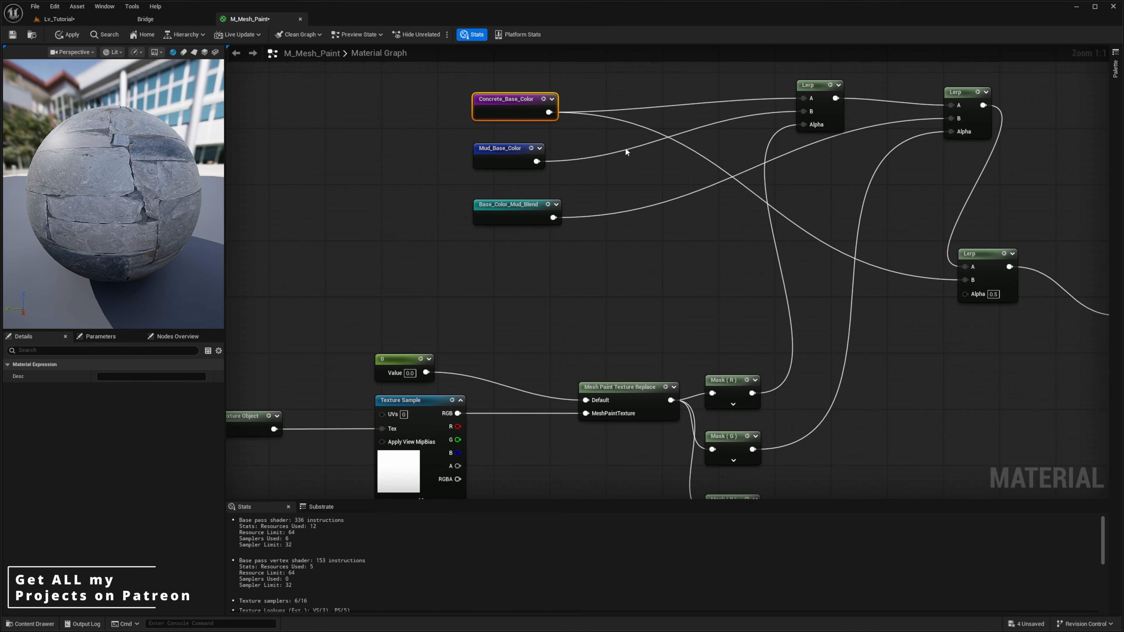
{"action": "left_click", "coordinate": [985, 273]}
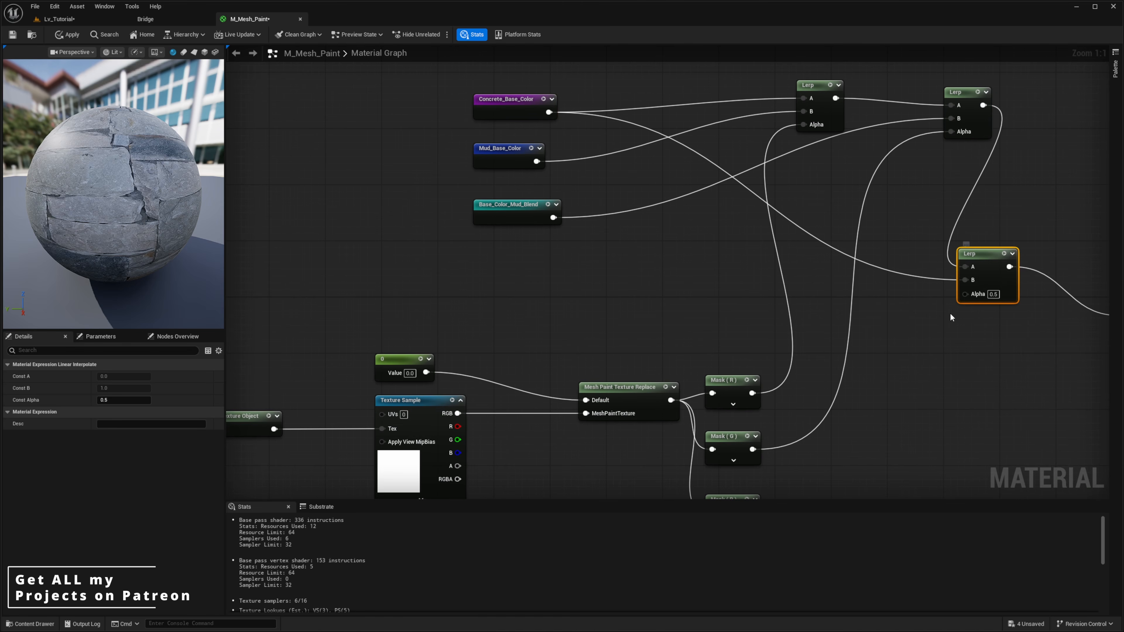
{"action": "right_click_drag", "start_coordinate": [930, 340], "coordinate": [883, 188]}
{"action": "left_click_drag", "start_coordinate": [706, 362], "coordinate": [919, 143]}
{"action": "right_click_drag", "start_coordinate": [884, 183], "coordinate": [865, 264]}
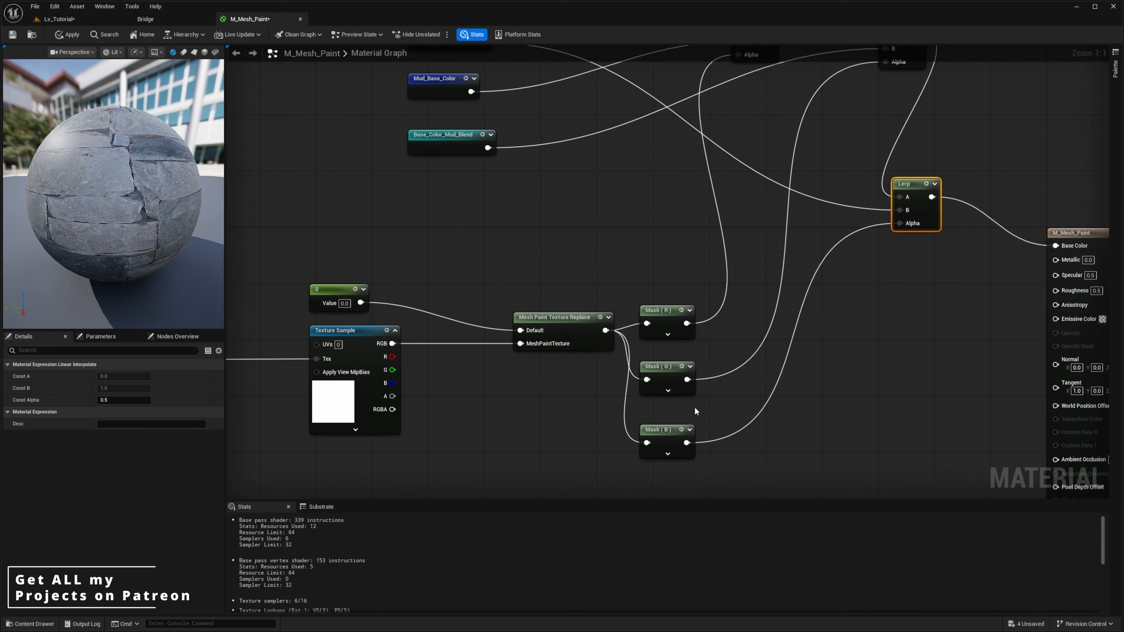
{"action": "left_click", "coordinate": [676, 431]}
{"action": "scroll", "coordinate": [839, 282], "scroll_direction": "down", "scroll_amount": 1}
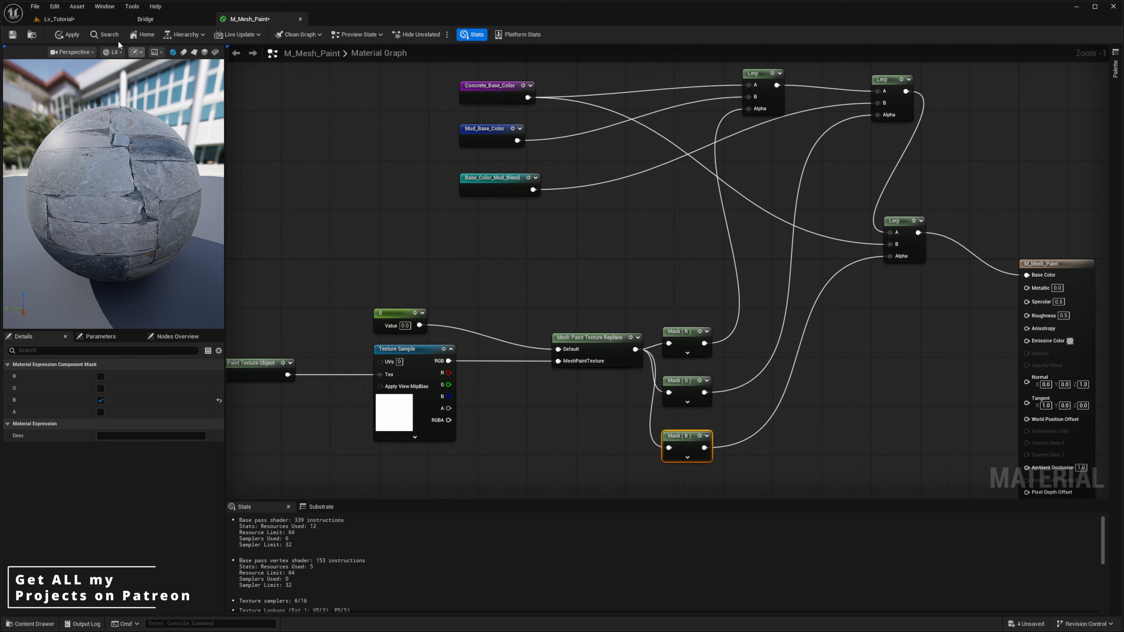
Apply the material changes and inspect the painted plane in the Lv_Tutorial level.
{"action": "left_click", "coordinate": [70, 37]}
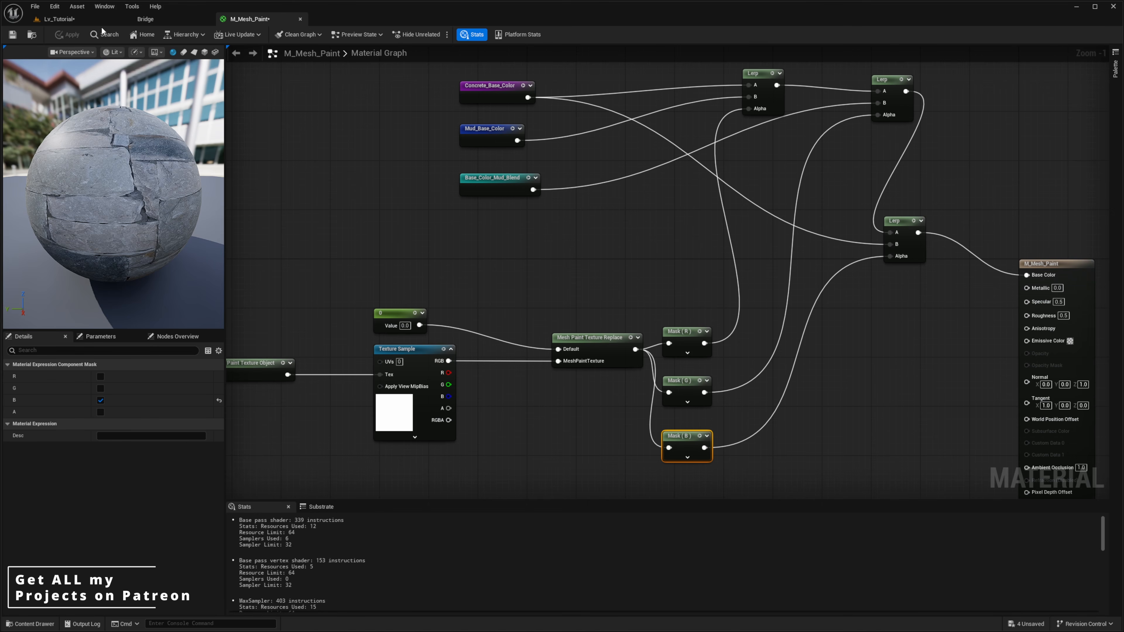
{"action": "left_click", "coordinate": [87, 22]}
{"action": "right_click_drag", "start_coordinate": [330, 187], "coordinate": [274, 174]}
{"action": "right_click_drag", "start_coordinate": [325, 335], "coordinate": [356, 336]}
{"action": "mouse_move", "coordinate": [327, 204]}
{"action": "right_mouse_down"}
{"action": "mouse_move", "coordinate": [290, 209]}
{"action": "mouse_move", "coordinate": [326, 217]}
{"action": "right_mouse_up"}
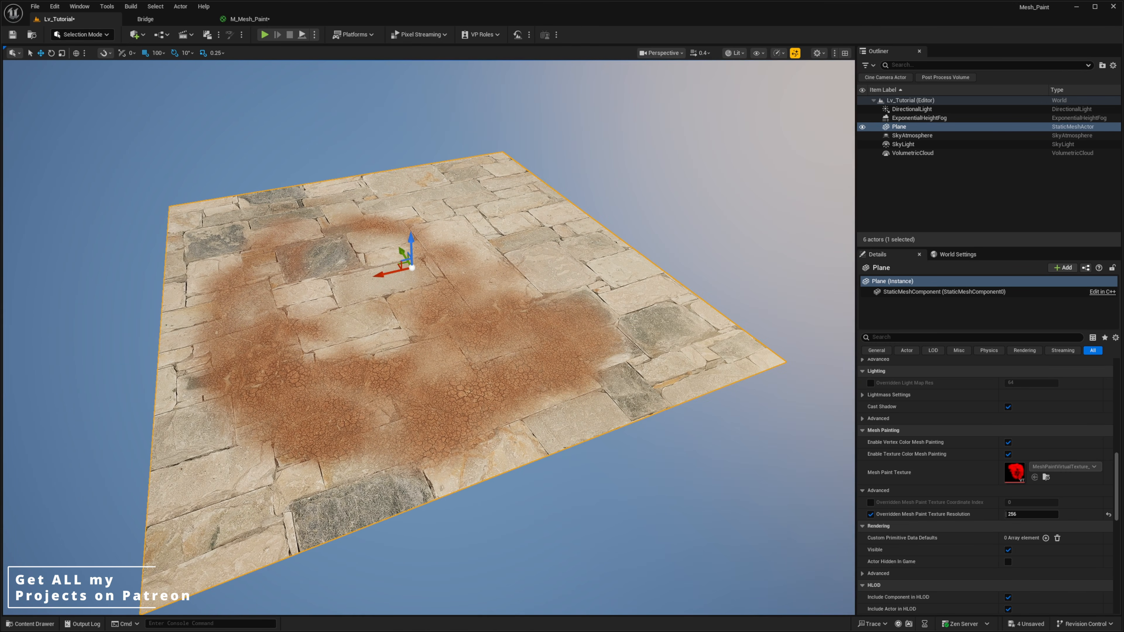
Enter Mesh Paint mode and activate the Paint tool for texture color.
{"action": "left_click", "coordinate": [81, 32]}
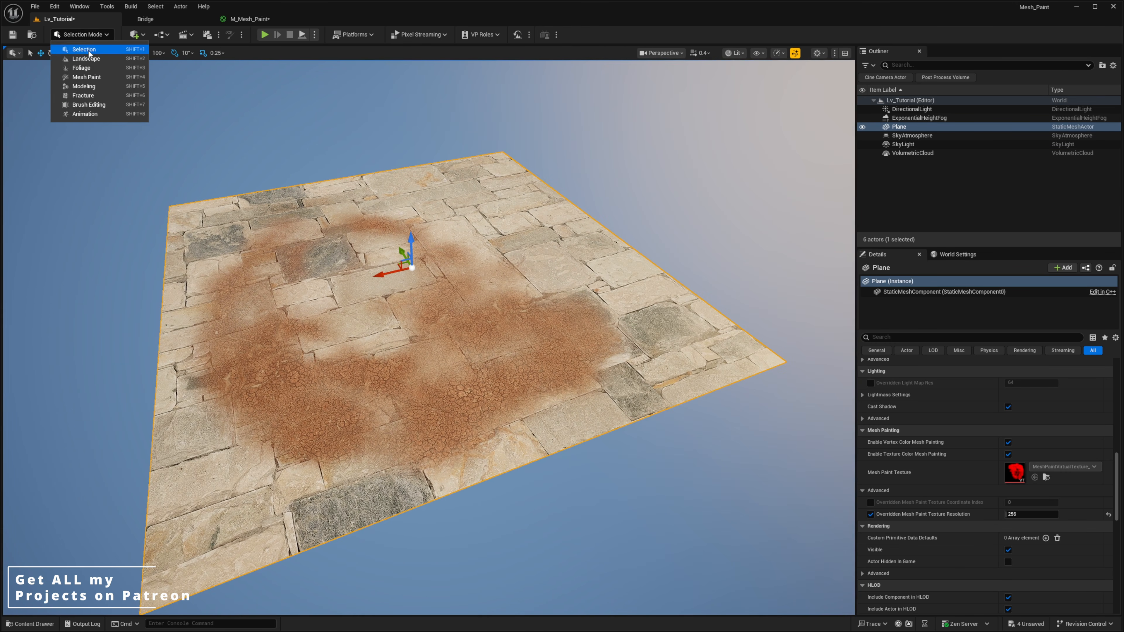
{"action": "left_click", "coordinate": [86, 77]}
{"action": "scroll", "coordinate": [317, 206], "scroll_direction": "up", "scroll_amount": 5}
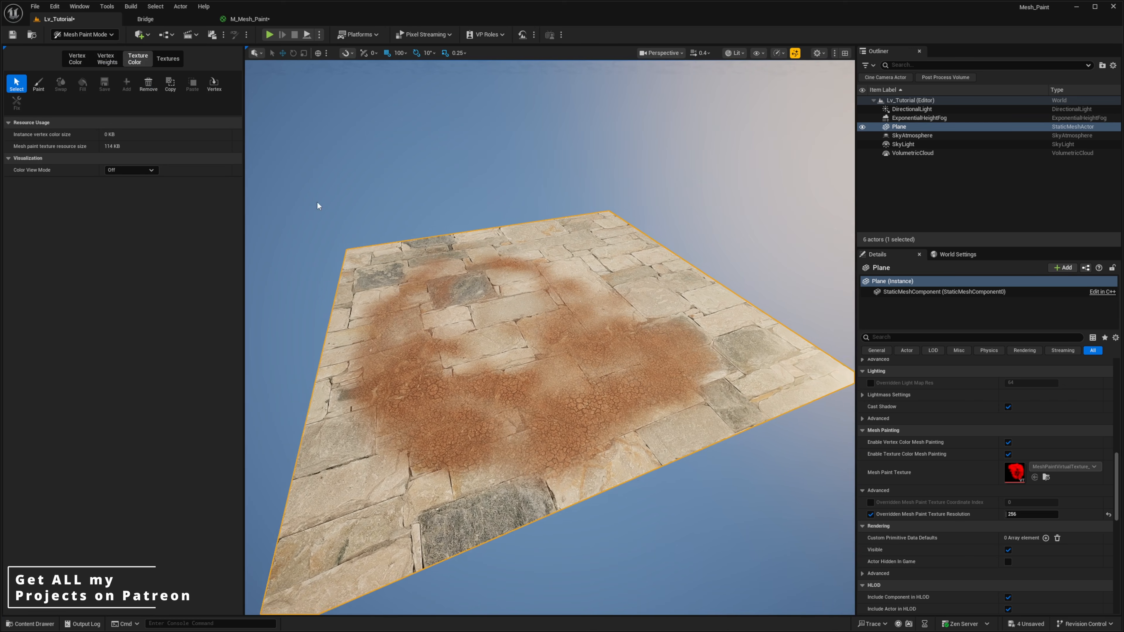
{"action": "scroll", "coordinate": [317, 206], "scroll_direction": "up", "scroll_amount": 1}
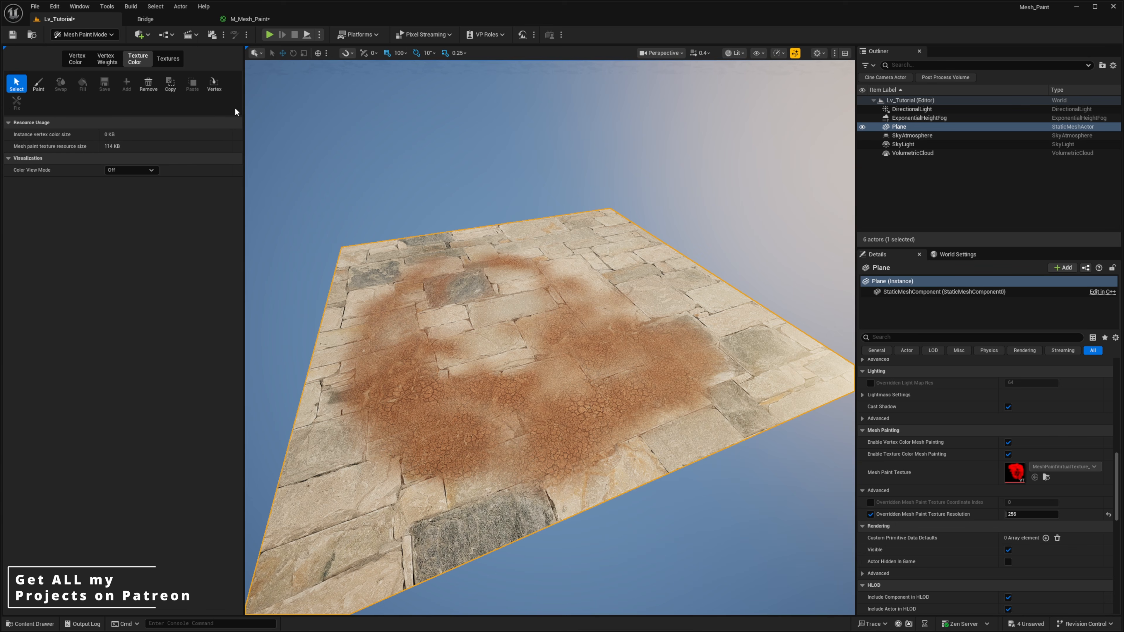
{"action": "left_click", "coordinate": [38, 84]}
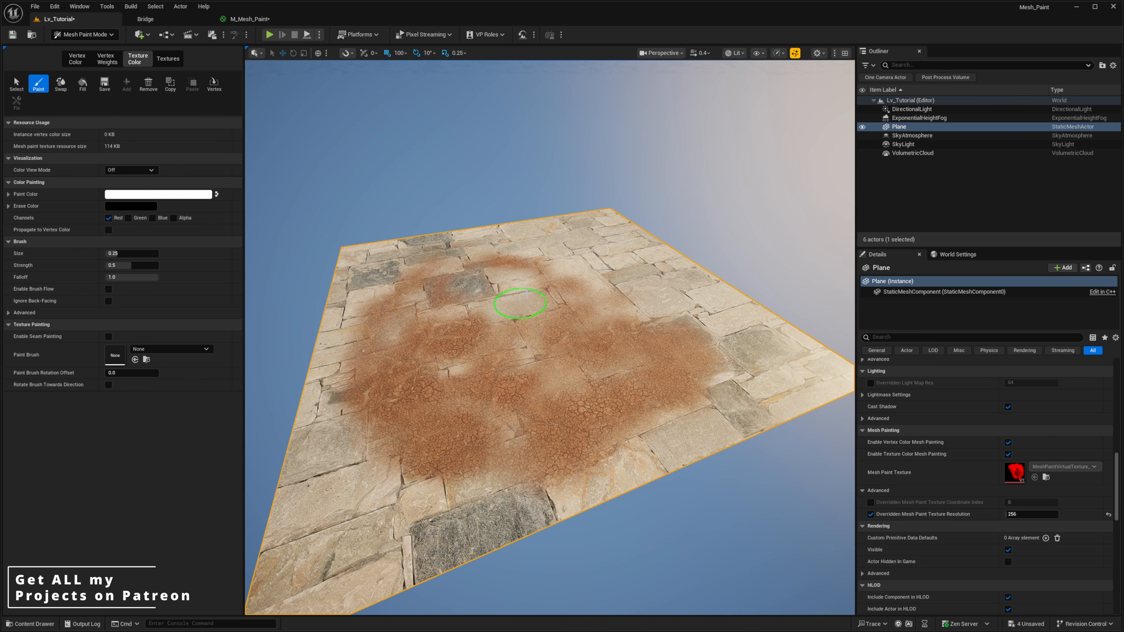
Paint over the middle of the plane's mud patch using the Green channel, followed by the Blue channel.
{"action": "left_click", "coordinate": [128, 218]}
{"action": "mouse_move", "coordinate": [465, 330]}
{"action": "left_mouse_down"}
{"action": "mouse_move", "coordinate": [520, 402]}
{"action": "mouse_move", "coordinate": [557, 334]}
{"action": "mouse_move", "coordinate": [429, 381]}
{"action": "left_mouse_up"}
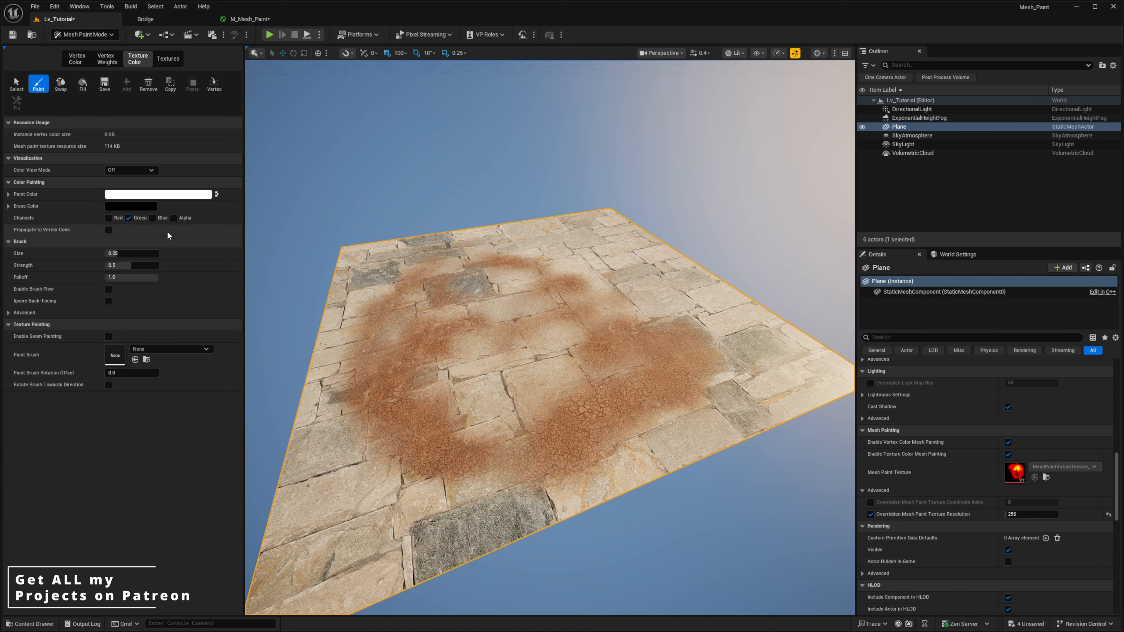
{"action": "mouse_move", "coordinate": [442, 337]}
{"action": "left_mouse_down"}
{"action": "mouse_move", "coordinate": [497, 356]}
{"action": "mouse_move", "coordinate": [431, 460]}
{"action": "mouse_move", "coordinate": [491, 504]}
{"action": "mouse_move", "coordinate": [566, 432]}
{"action": "mouse_move", "coordinate": [628, 344]}
{"action": "mouse_move", "coordinate": [582, 329]}
{"action": "left_mouse_up"}
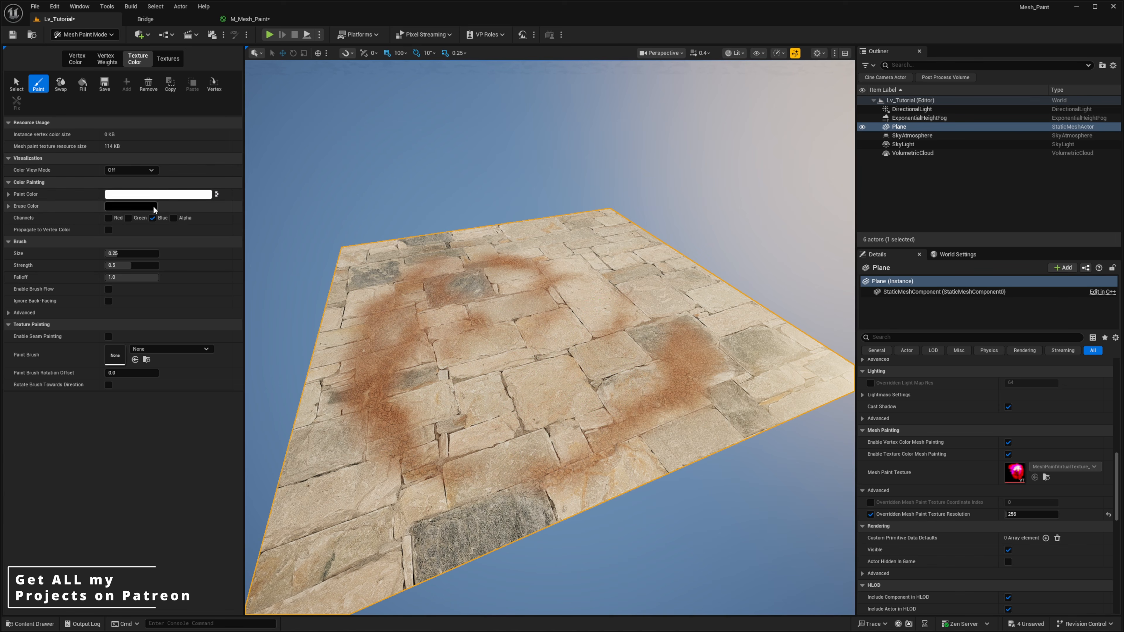
Paint the left part of the mud patch in the Green channel and the plane's right side in the Red channel.
{"action": "left_click", "coordinate": [154, 219]}
{"action": "left_click", "coordinate": [129, 218]}
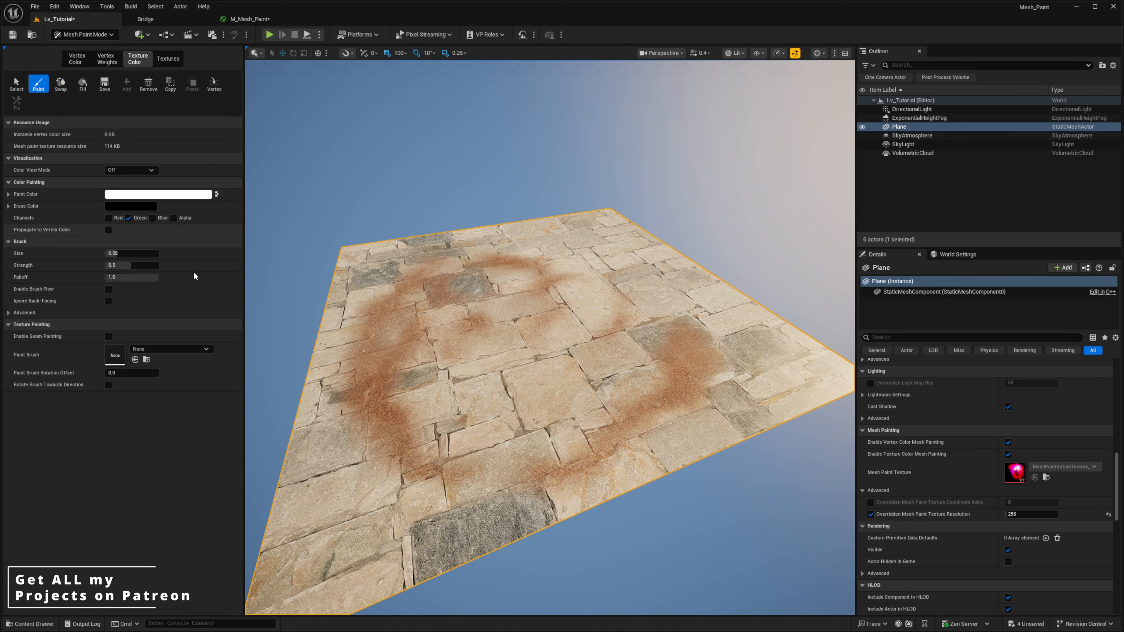
{"action": "mouse_move", "coordinate": [369, 412]}
{"action": "left_mouse_down", "text": "shift"}
{"action": "mouse_move", "coordinate": [382, 445]}
{"action": "mouse_move", "coordinate": [383, 368]}
{"action": "mouse_move", "coordinate": [454, 331]}
{"action": "left_mouse_up", "text": "shift"}
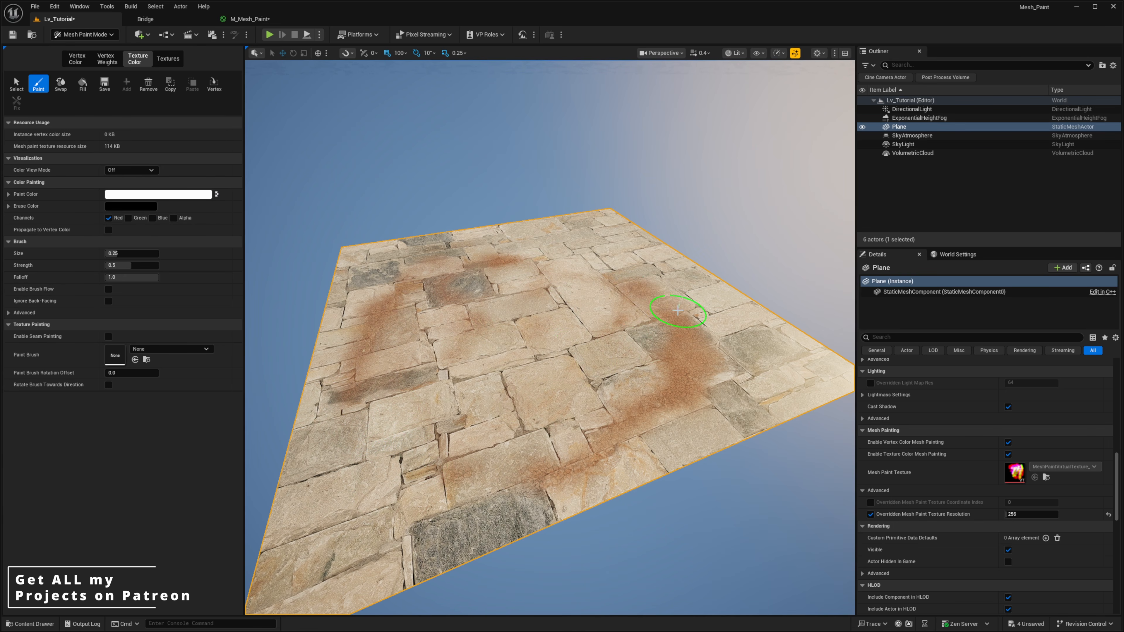
{"action": "mouse_move", "coordinate": [682, 298]}
{"action": "left_mouse_down"}
{"action": "mouse_move", "coordinate": [727, 389]}
{"action": "mouse_move", "coordinate": [705, 446]}
{"action": "mouse_move", "coordinate": [764, 353]}
{"action": "left_mouse_up"}
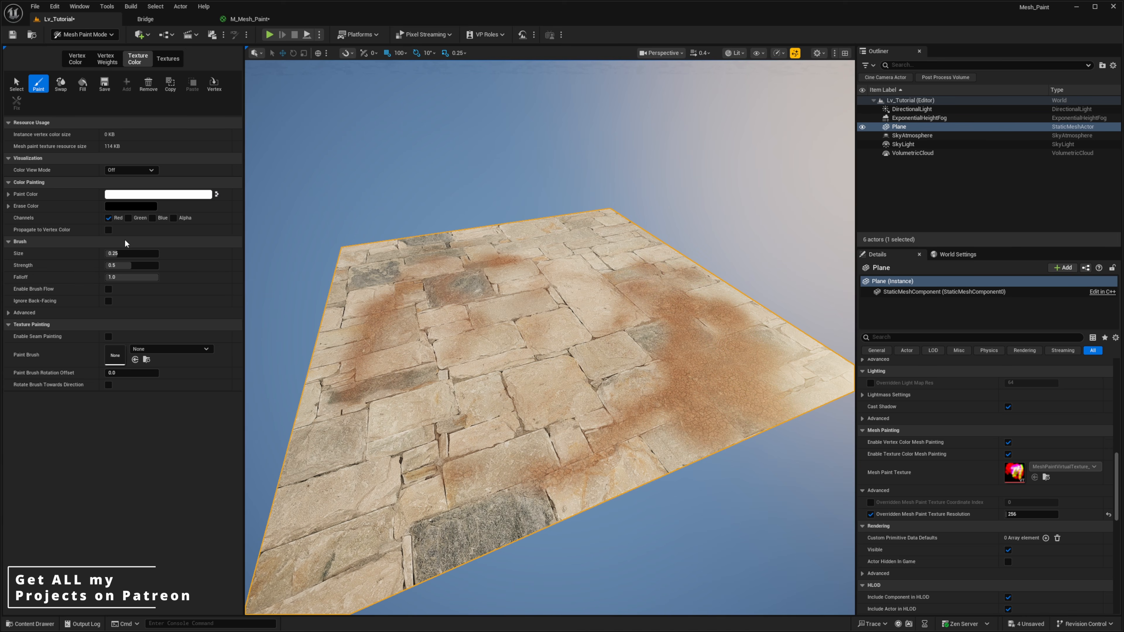
Switch painting to the Green channel only and inspect the layer blend on the plane from different angles.
{"action": "left_click", "coordinate": [128, 218]}
{"action": "key", "text": "s"}
{"action": "mouse_move", "coordinate": [416, 318]}
{"action": "right_mouse_down"}
{"action": "mouse_move", "coordinate": [406, 331]}
{"action": "mouse_move", "coordinate": [505, 285]}
{"action": "mouse_move", "coordinate": [552, 294]}
{"action": "mouse_move", "coordinate": [552, 218]}
{"action": "mouse_move", "coordinate": [547, 440]}
{"action": "mouse_move", "coordinate": [519, 402]}
{"action": "mouse_move", "coordinate": [531, 422]}
{"action": "right_mouse_up"}
{"action": "key", "text": "w"}
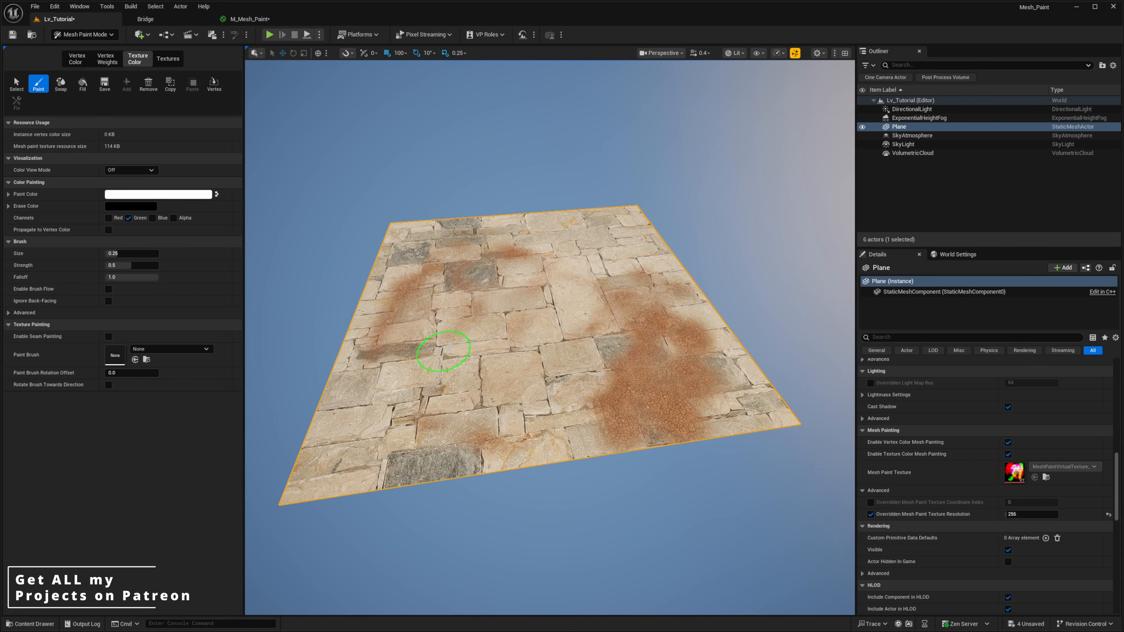
{"action": "mouse_move", "coordinate": [449, 347]}
{"action": "right_mouse_down"}
{"action": "mouse_move", "coordinate": [491, 339]}
{"action": "mouse_move", "coordinate": [510, 371]}
{"action": "mouse_move", "coordinate": [534, 328]}
{"action": "mouse_move", "coordinate": [501, 350]}
{"action": "right_mouse_up"}
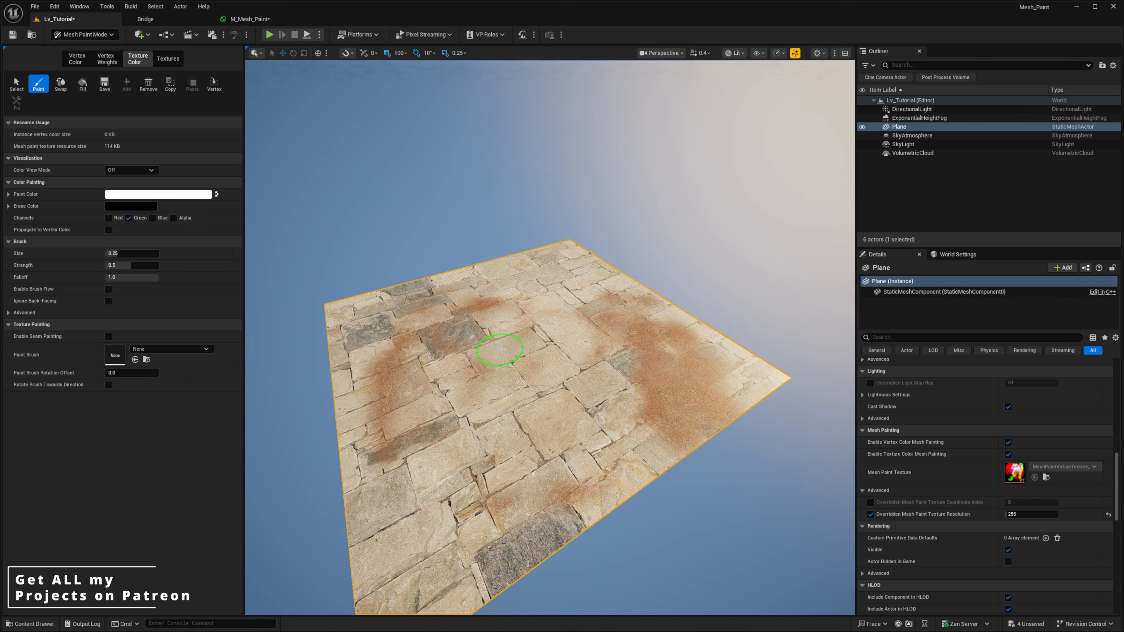
Create a material instance from the M_Mesh_Paint material.
{"action": "mouse_move", "coordinate": [438, 285]}
{"action": "right_mouse_down"}
{"action": "mouse_move", "coordinate": [409, 287]}
{"action": "mouse_move", "coordinate": [419, 291]}
{"action": "right_mouse_up"}
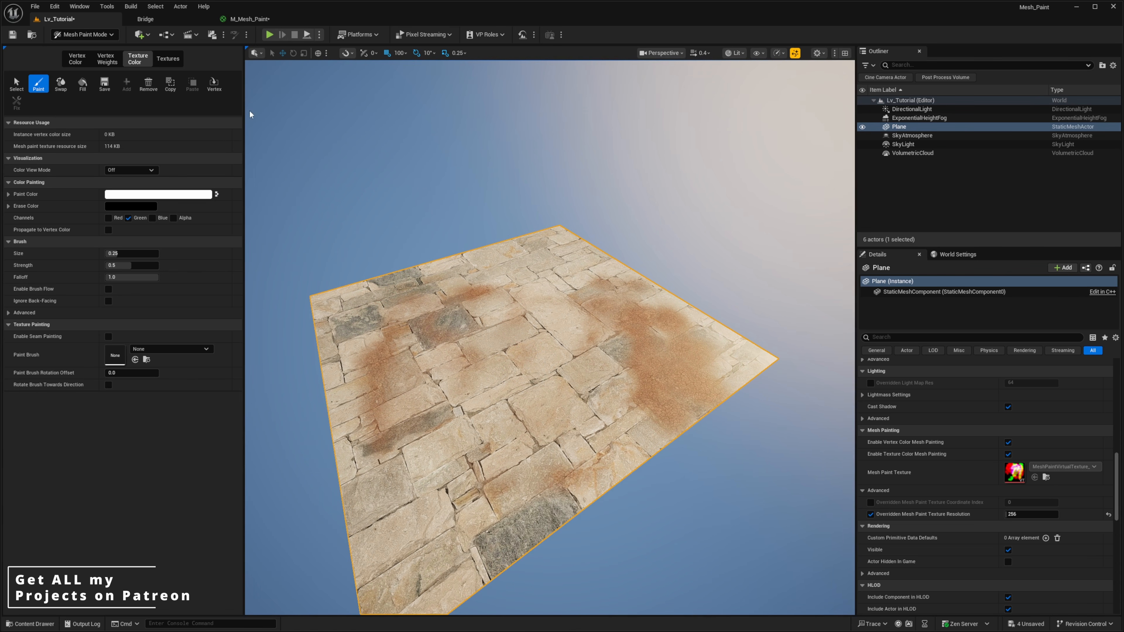
{"action": "left_click", "coordinate": [235, 24]}
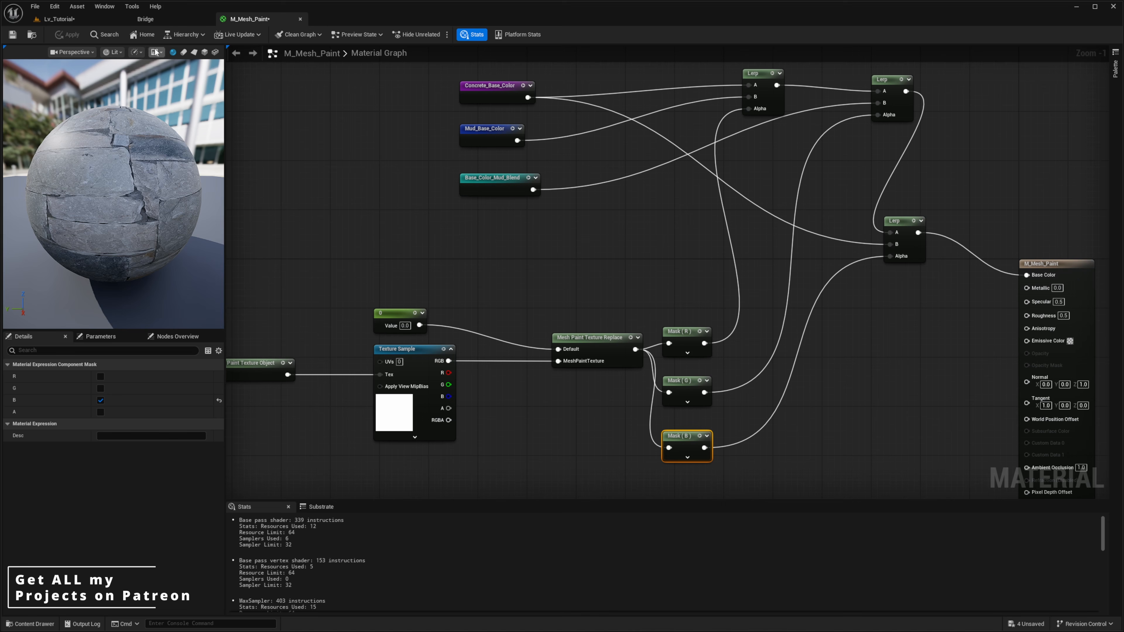
{"action": "left_click", "coordinate": [89, 36]}
{"action": "key", "text": "ctrl+space"}
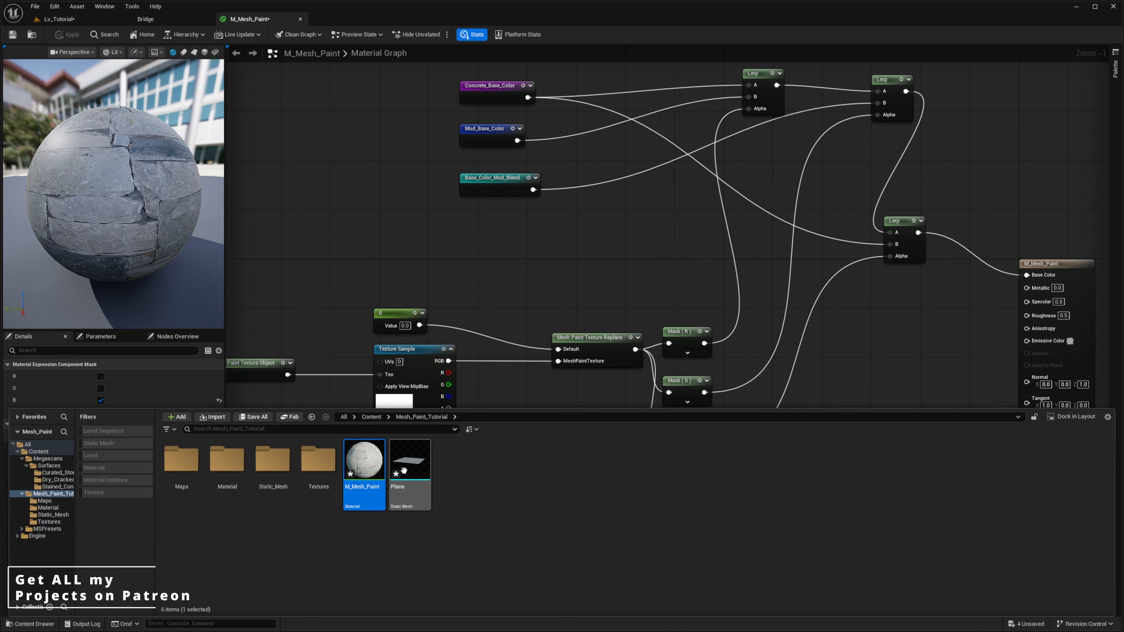
{"action": "right_click", "coordinate": [373, 472]}
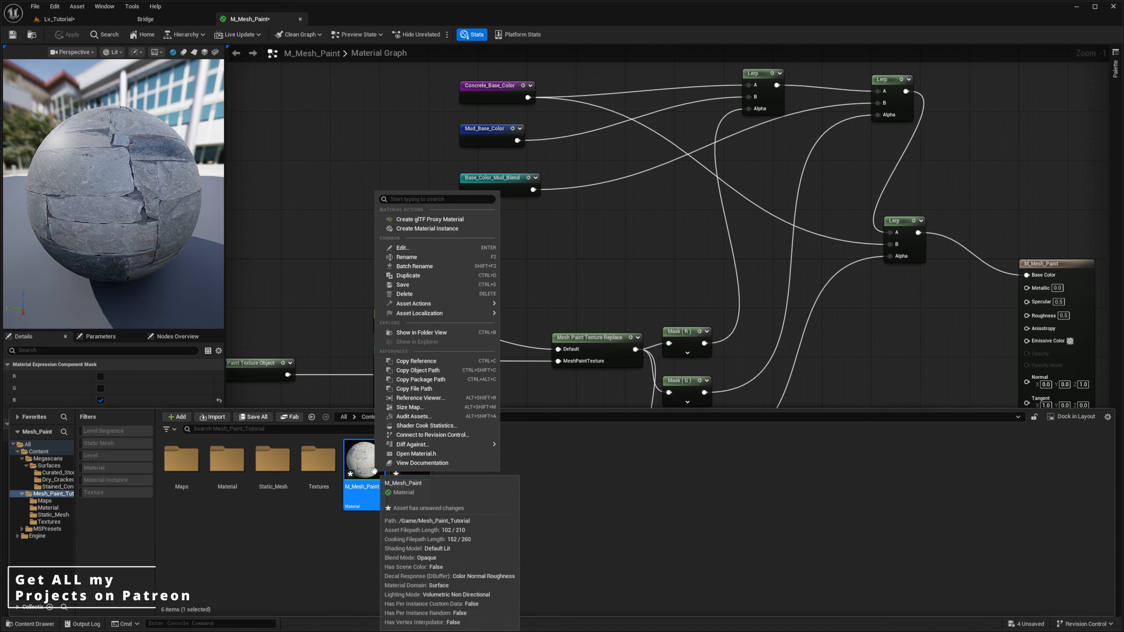
{"action": "left_click", "coordinate": [420, 229]}
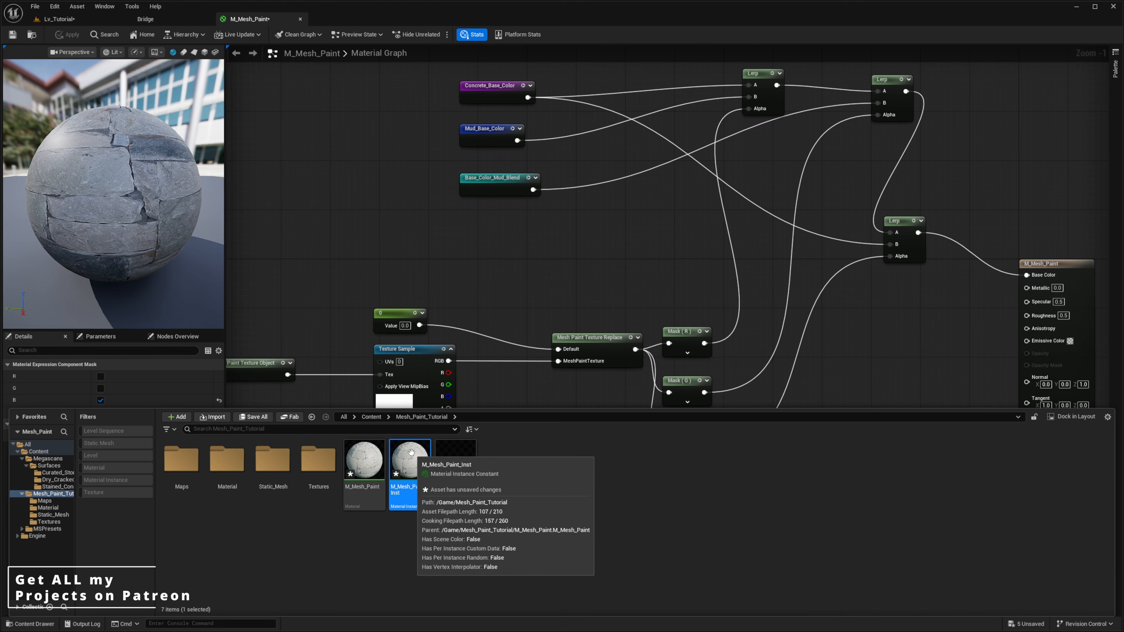
Assign M_Mesh_Paint_Inst to the plane's material Element 0 and open the instance for editing.
{"action": "left_click", "coordinate": [58, 18]}
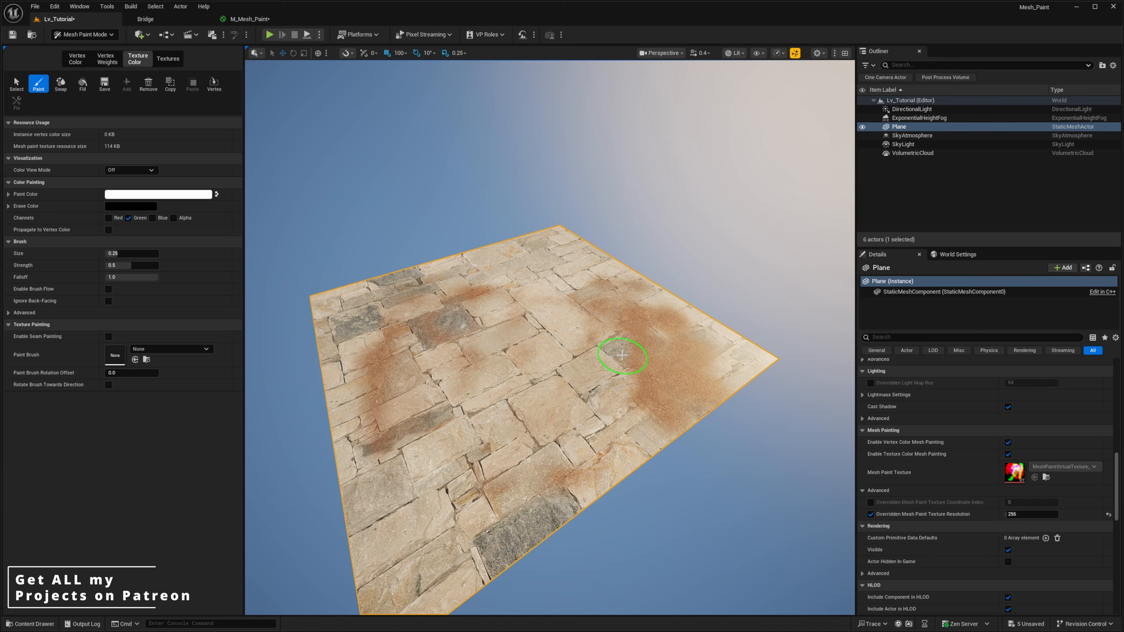
{"action": "scroll", "coordinate": [915, 418], "scroll_direction": "up", "scroll_amount": 10}
{"action": "scroll", "coordinate": [917, 420], "scroll_direction": "up", "scroll_amount": 5}
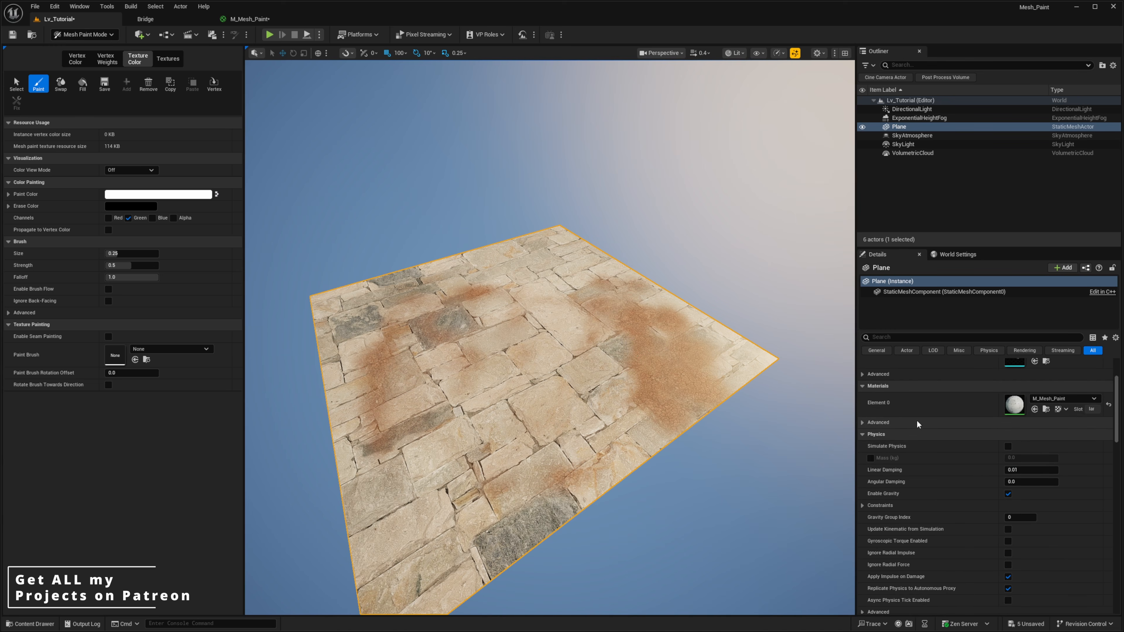
{"action": "left_click", "coordinate": [1034, 438]}
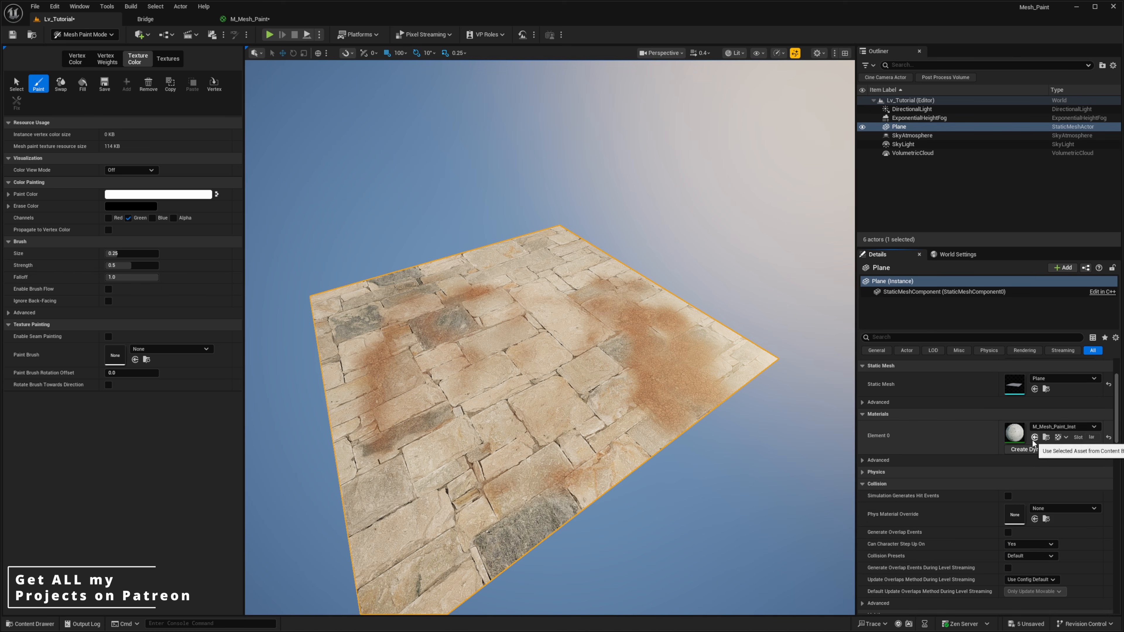
{"action": "double_click", "coordinate": [1016, 439]}
{"action": "left_click_drag", "start_coordinate": [344, 20], "coordinate": [679, 137]}
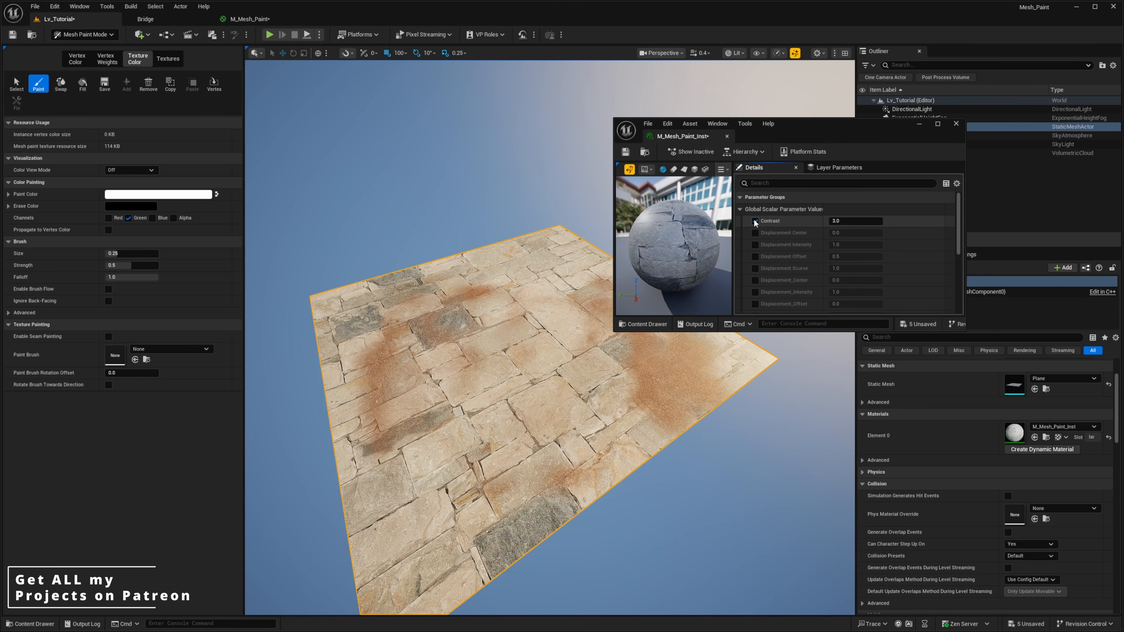
Enable the overrides for all global scalar parameters of the instance, from Contrast and the displacement values to Transition, UV_Tile and UV_Tiling.
{"action": "left_click", "coordinate": [756, 232]}
{"action": "left_click", "coordinate": [755, 244]}
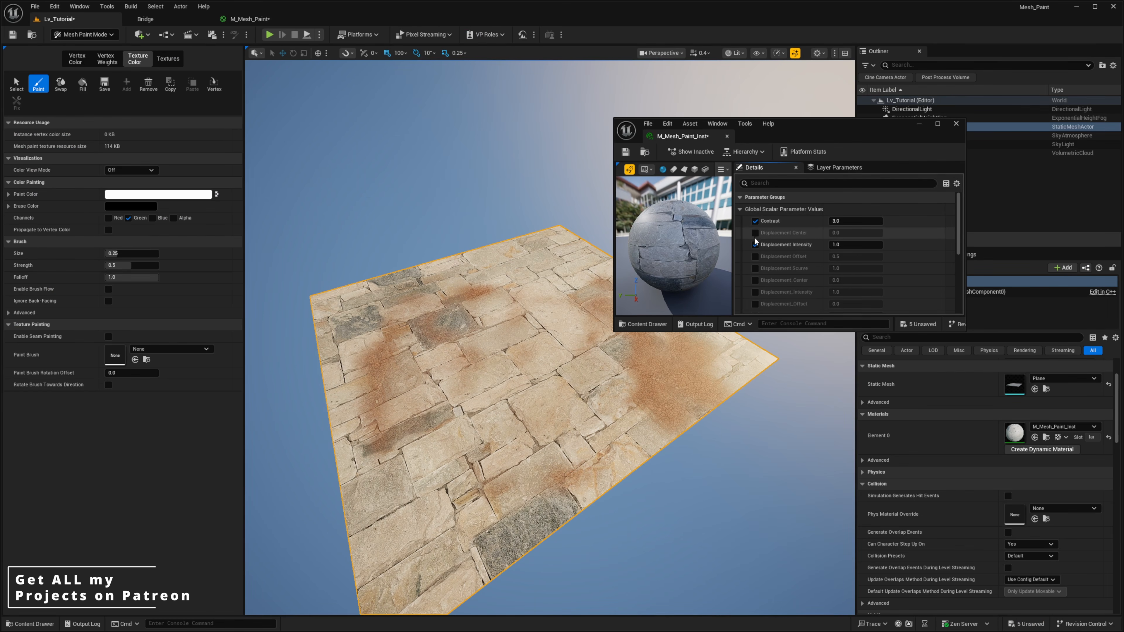
{"action": "left_click", "coordinate": [755, 304]}
{"action": "left_click", "coordinate": [755, 292]}
{"action": "left_click", "coordinate": [756, 280]}
{"action": "left_click", "coordinate": [755, 267]}
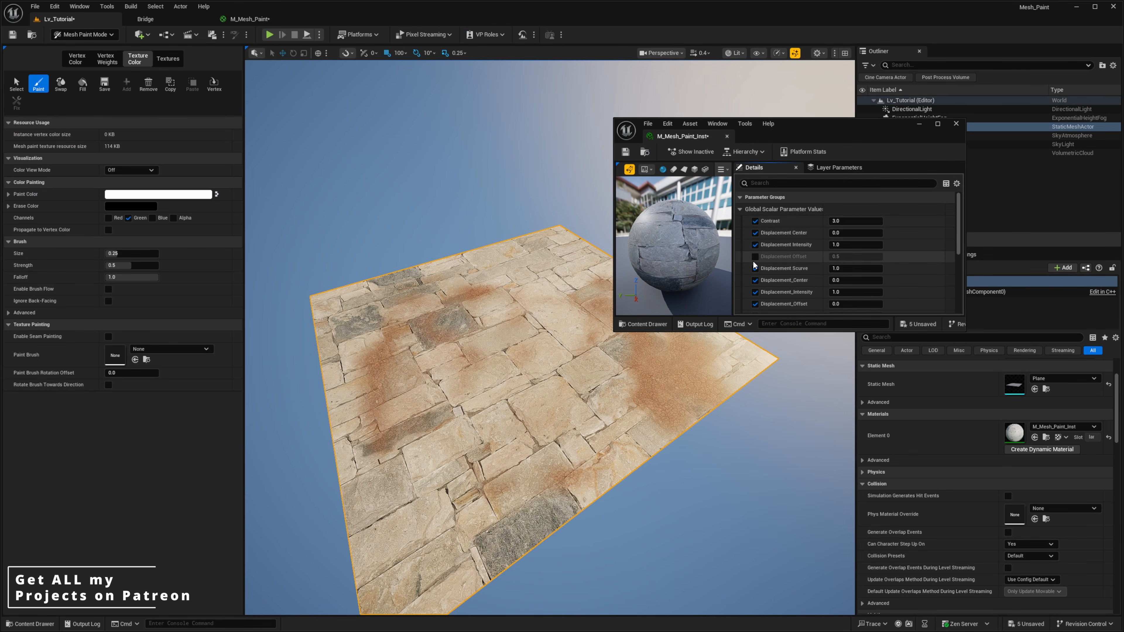
{"action": "scroll", "coordinate": [762, 259], "scroll_direction": "down", "scroll_amount": 3}
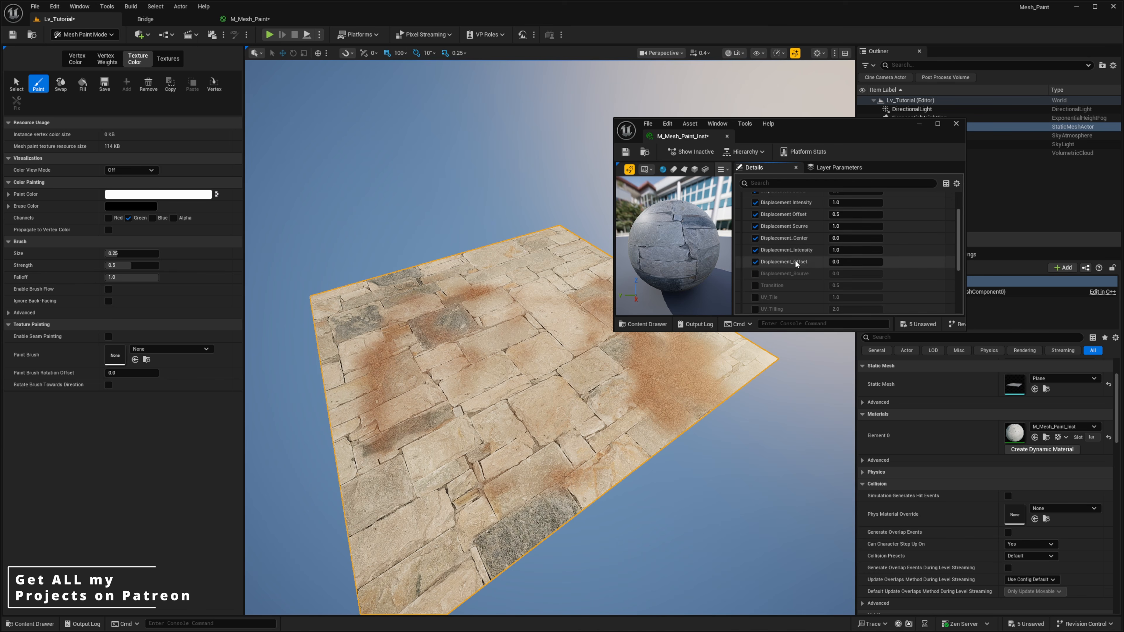
{"action": "left_click", "coordinate": [755, 270]}
{"action": "left_click", "coordinate": [756, 282]}
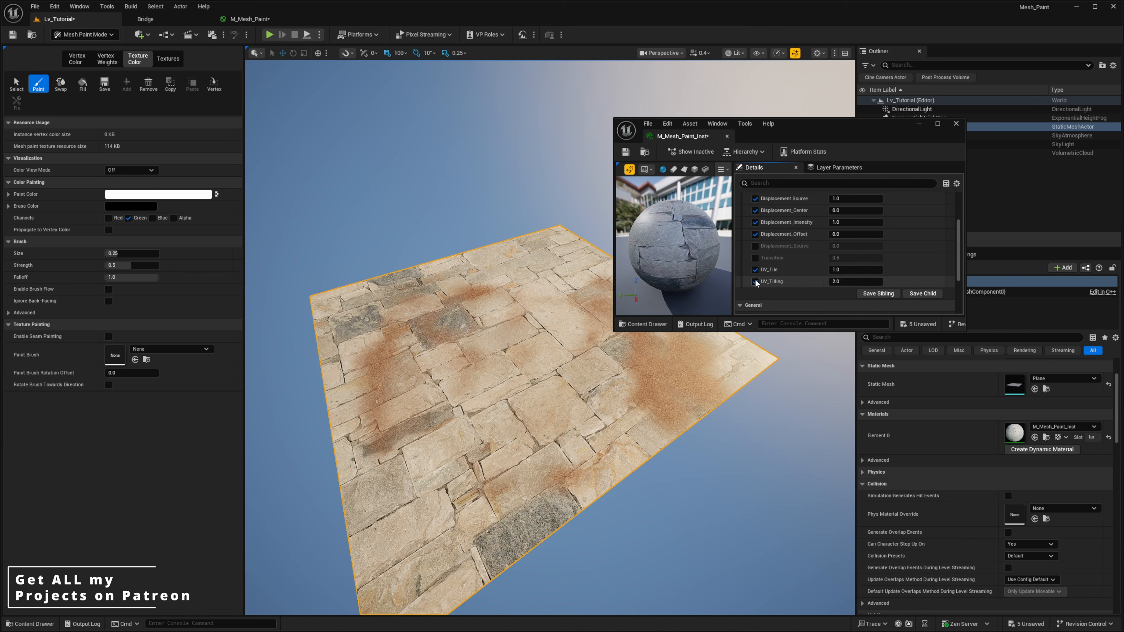
{"action": "left_click", "coordinate": [756, 258]}
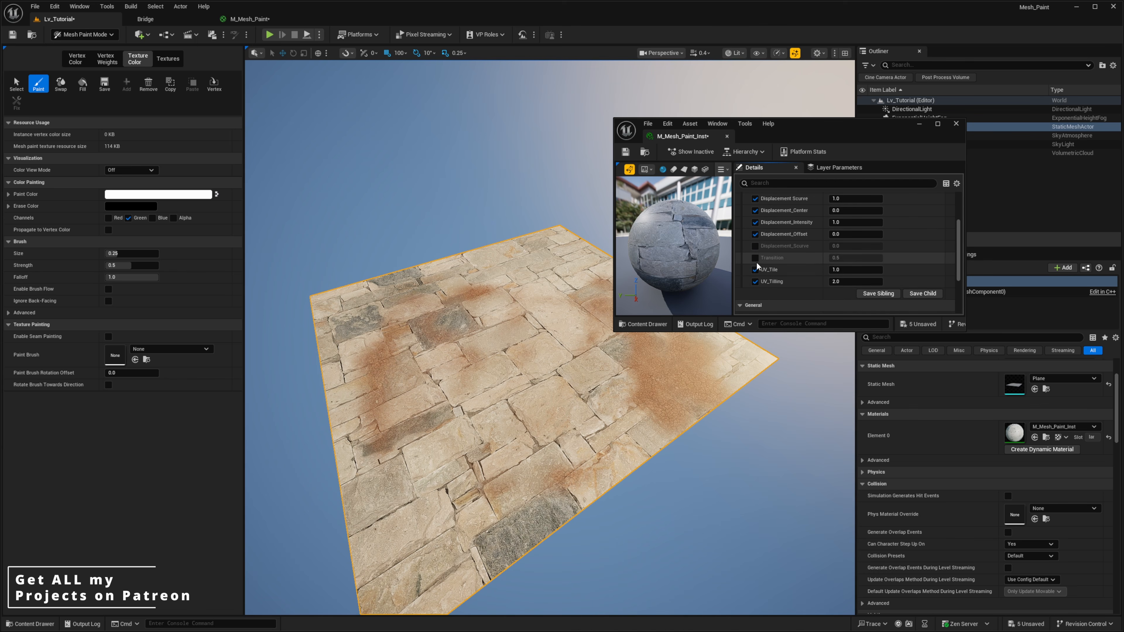
{"action": "scroll", "coordinate": [754, 252], "scroll_direction": "down", "scroll_amount": 2}
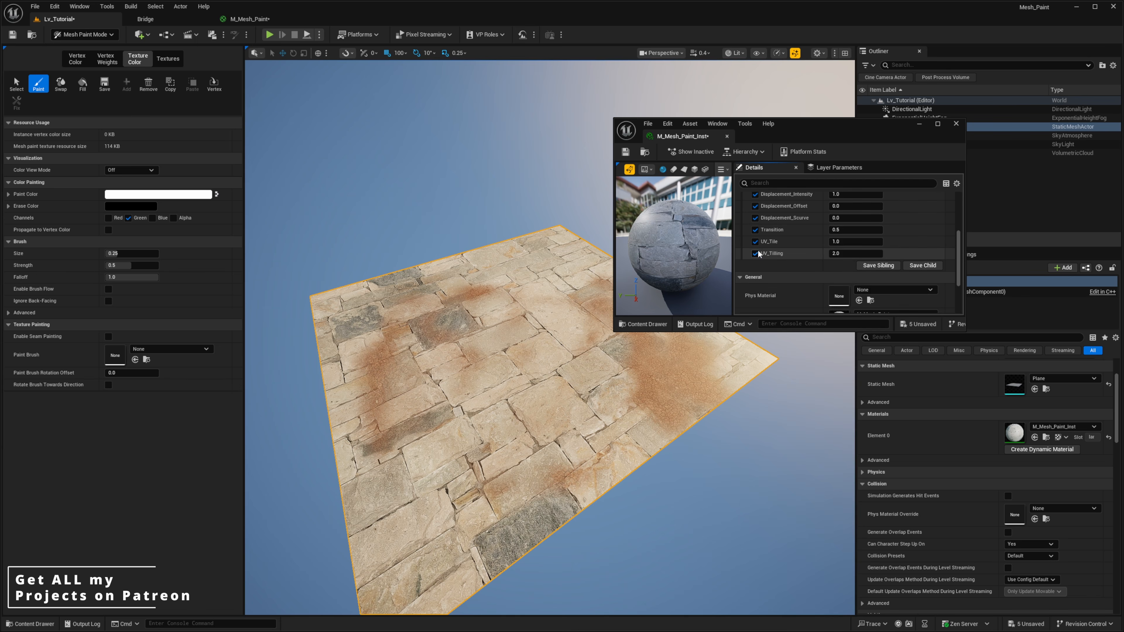
{"action": "scroll", "coordinate": [759, 253], "scroll_direction": "up", "scroll_amount": 3}
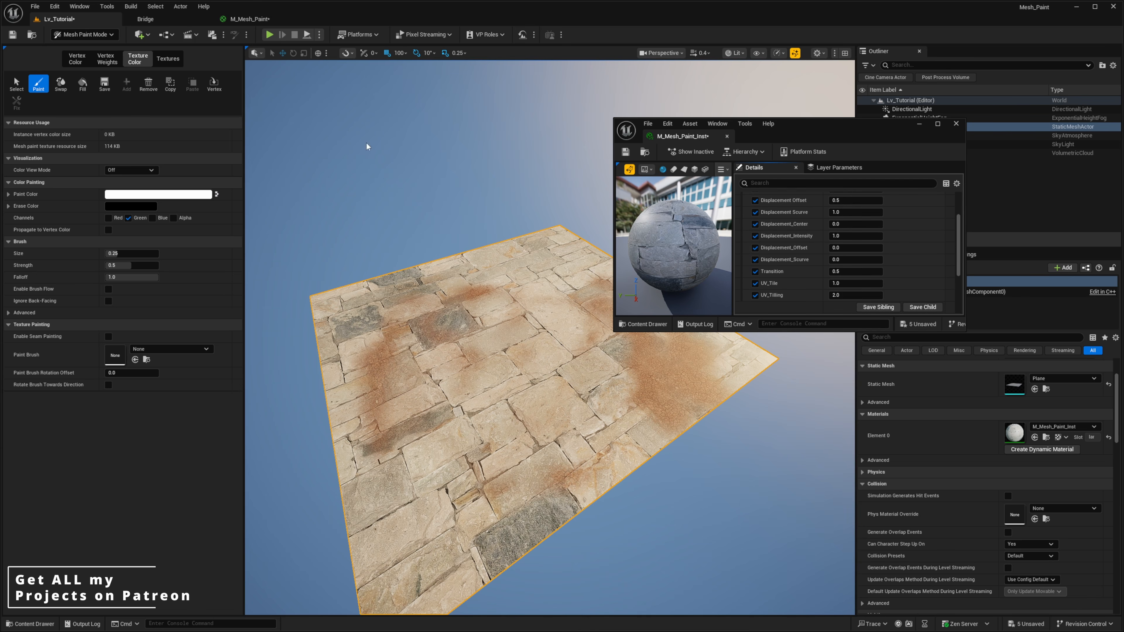
Delete the texture coordinate, Multiply and UV_Tiling nodes from the mud group in the M_Mesh_Paint graph.
{"action": "left_click_drag", "start_coordinate": [813, 125], "coordinate": [1123, 195]}
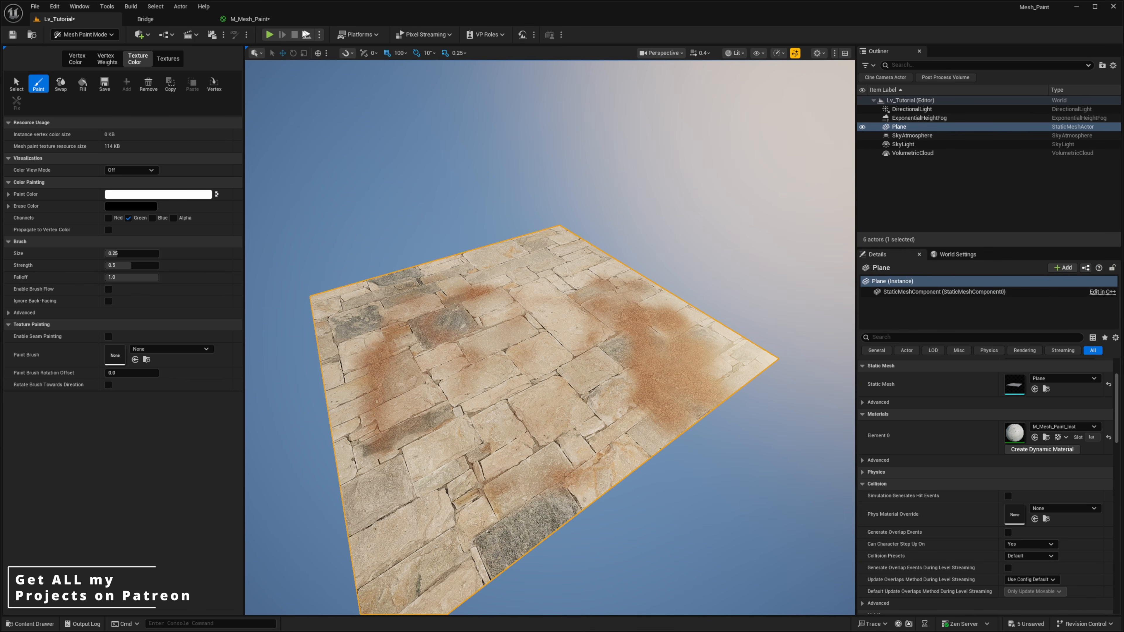
{"action": "left_click", "coordinate": [275, 23]}
{"action": "scroll", "coordinate": [480, 190], "scroll_direction": "down", "scroll_amount": 4}
{"action": "right_click_drag", "start_coordinate": [489, 213], "coordinate": [841, 194]}
{"action": "scroll", "coordinate": [723, 264], "scroll_direction": "down", "scroll_amount": 1}
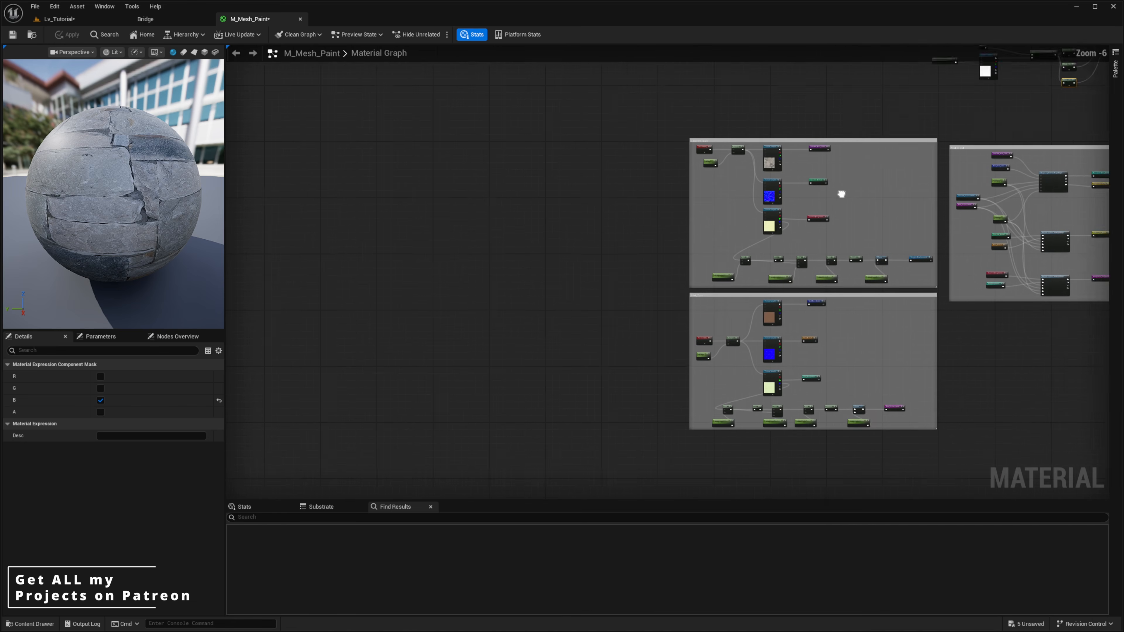
{"action": "scroll", "coordinate": [736, 318], "scroll_direction": "up", "scroll_amount": 2}
{"action": "left_click_drag", "start_coordinate": [672, 373], "coordinate": [660, 388]}
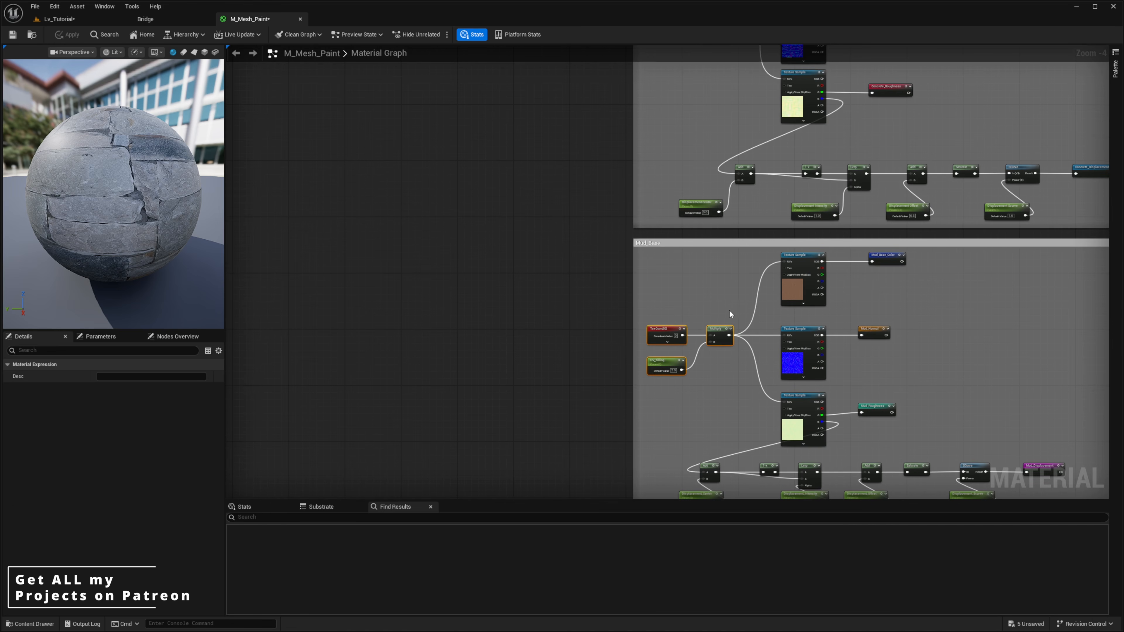
{"action": "key", "text": "Delete"}
Feed the UVs of the mud texture samples from the concrete group's Multiply node.
{"action": "right_click_drag", "start_coordinate": [726, 116], "coordinate": [706, 262]}
{"action": "left_click_drag", "start_coordinate": [718, 99], "coordinate": [768, 403]}
{"action": "mouse_move", "coordinate": [721, 101]}
{"action": "left_mouse_down"}
{"action": "mouse_move", "coordinate": [764, 491]}
{"action": "mouse_move", "coordinate": [763, 326]}
{"action": "left_mouse_up"}
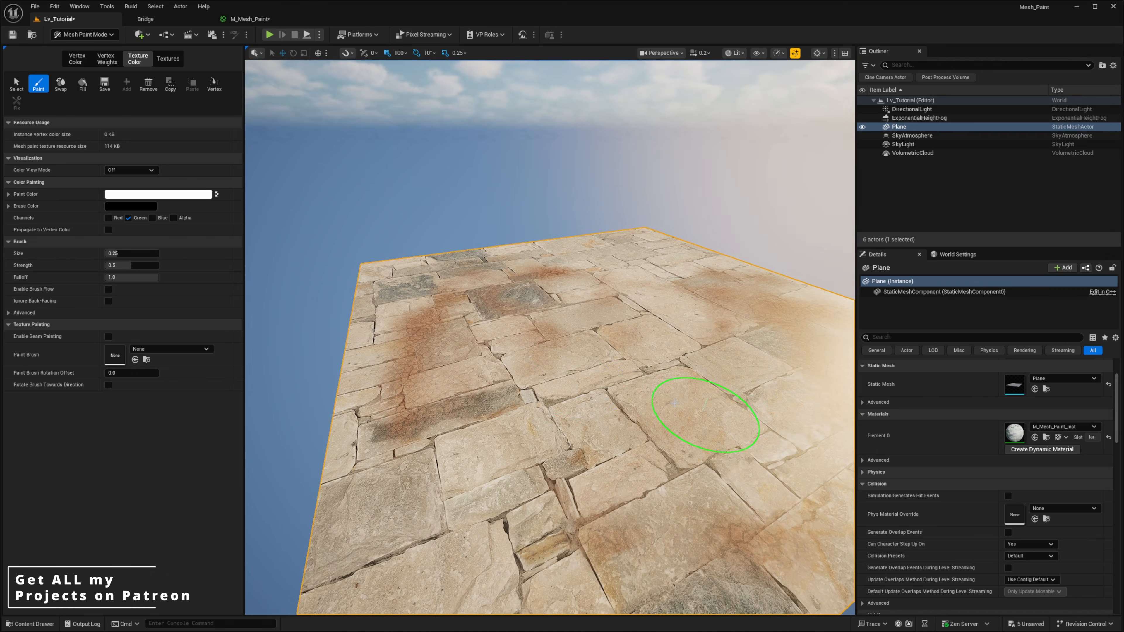
Set the UV_Tile parameter of M_Mesh_Paint_Inst to 2.
{"action": "mouse_move", "coordinate": [689, 401]}
{"action": "right_mouse_down"}
{"action": "mouse_move", "coordinate": [389, 400]}
{"action": "mouse_move", "coordinate": [498, 366]}
{"action": "right_mouse_up"}
{"action": "scroll", "coordinate": [498, 365], "scroll_direction": "up", "scroll_amount": 1}
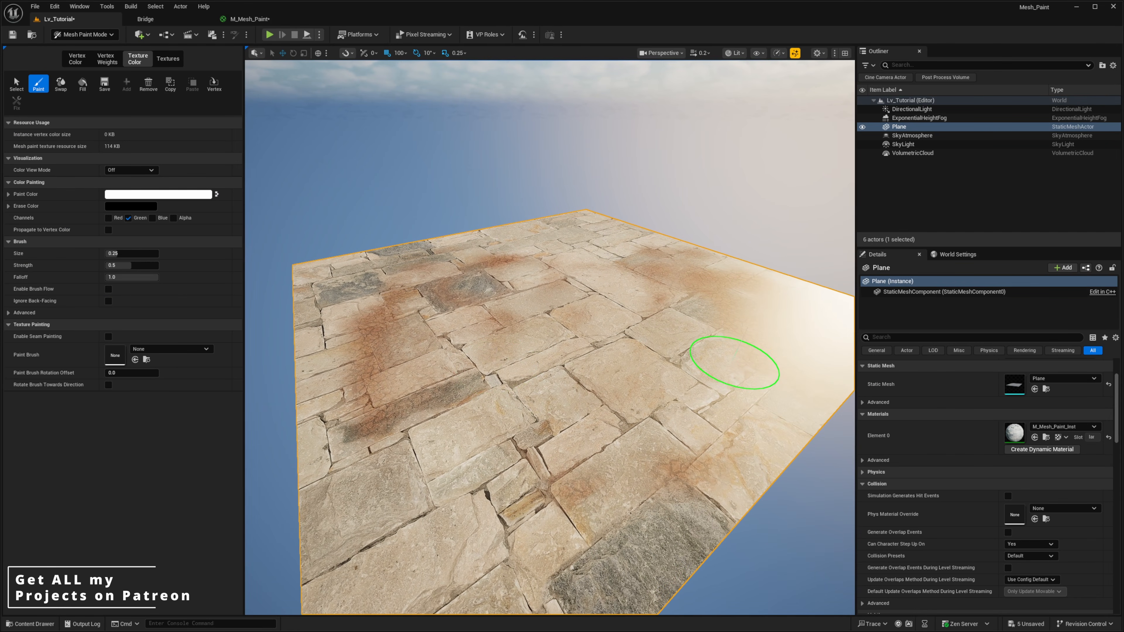
{"action": "left_click_drag", "start_coordinate": [1123, 234], "coordinate": [974, 209]}
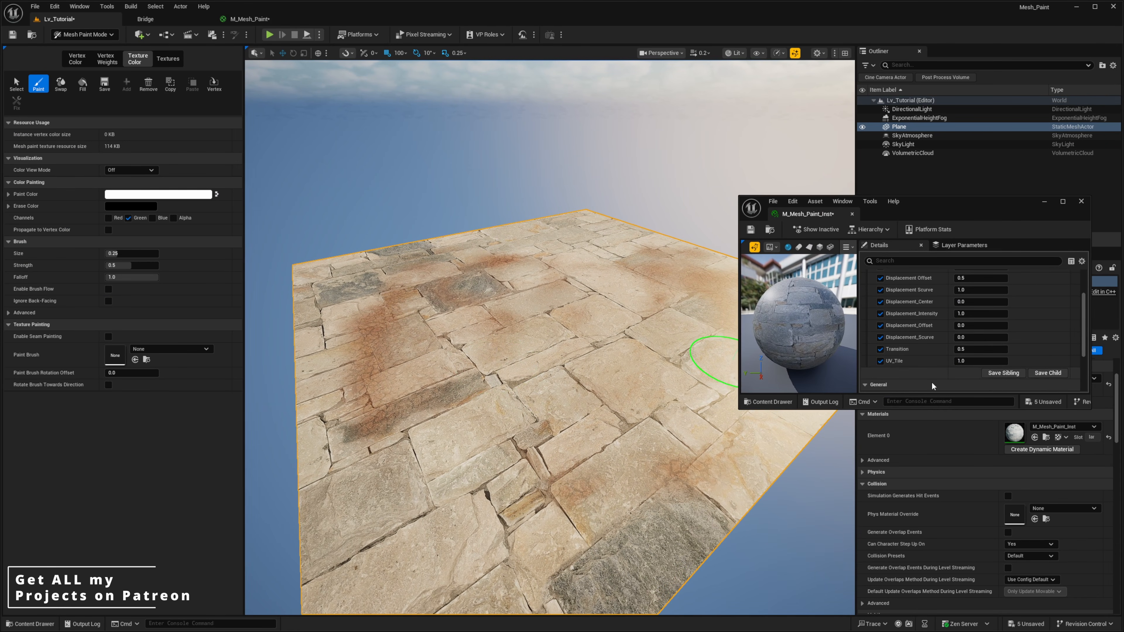
{"action": "left_click", "coordinate": [974, 361]}
{"action": "type", "text": "2"}
{"action": "key", "text": "Return"}
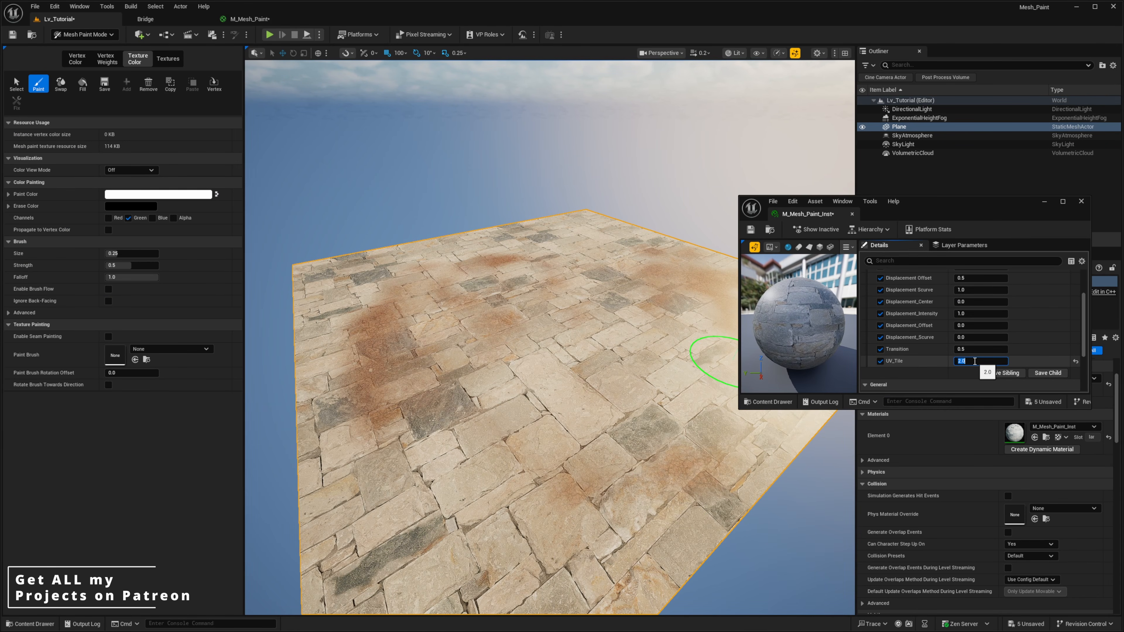
Set the instance's Transition parameter to 0.652 and check the mud blend on the plane.
{"action": "right_click_drag", "start_coordinate": [439, 333], "coordinate": [443, 351]}
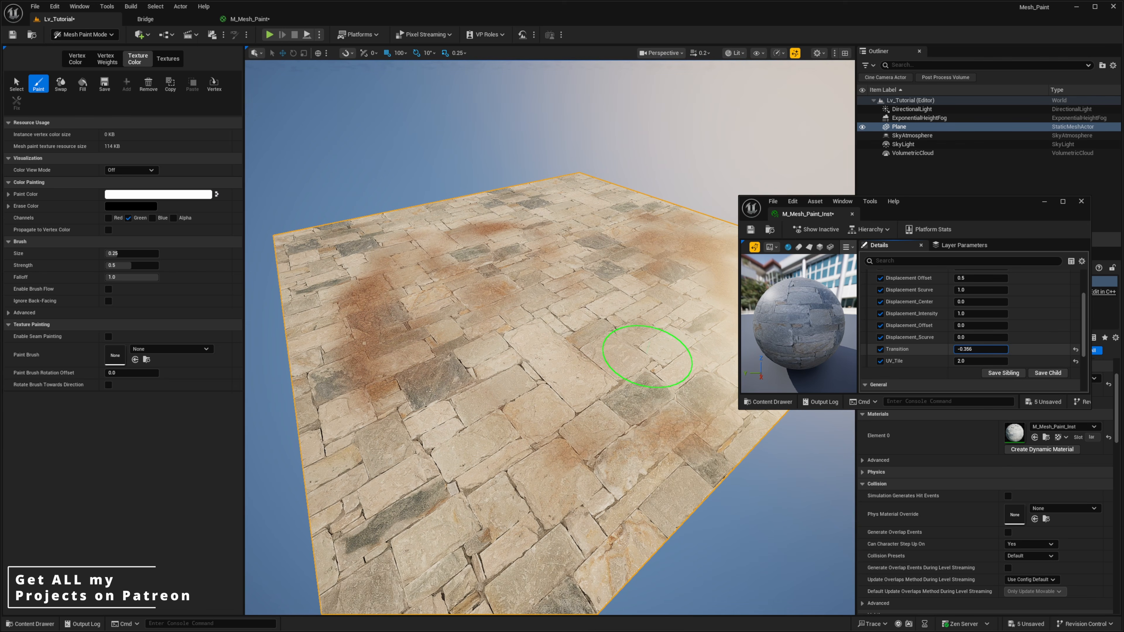
{"action": "mouse_move", "coordinate": [975, 349]}
{"action": "left_mouse_down"}
{"action": "mouse_move", "coordinate": [1001, 349]}
{"action": "mouse_move", "coordinate": [984, 349]}
{"action": "left_mouse_up"}
{"action": "mouse_move", "coordinate": [412, 345]}
{"action": "left_mouse_down", "text": "alt"}
{"action": "mouse_move", "coordinate": [469, 368]}
{"action": "mouse_move", "coordinate": [393, 359]}
{"action": "mouse_move", "coordinate": [515, 387]}
{"action": "mouse_move", "coordinate": [496, 367]}
{"action": "mouse_move", "coordinate": [552, 452]}
{"action": "mouse_move", "coordinate": [439, 464]}
{"action": "mouse_move", "coordinate": [464, 439]}
{"action": "mouse_move", "coordinate": [553, 405]}
{"action": "mouse_move", "coordinate": [464, 456]}
{"action": "mouse_move", "coordinate": [252, 412]}
{"action": "mouse_move", "coordinate": [248, 385]}
{"action": "mouse_move", "coordinate": [265, 381]}
{"action": "mouse_move", "coordinate": [296, 446]}
{"action": "mouse_move", "coordinate": [530, 305]}
{"action": "mouse_move", "coordinate": [525, 342]}
{"action": "mouse_move", "coordinate": [579, 325]}
{"action": "left_mouse_up", "text": "alt"}
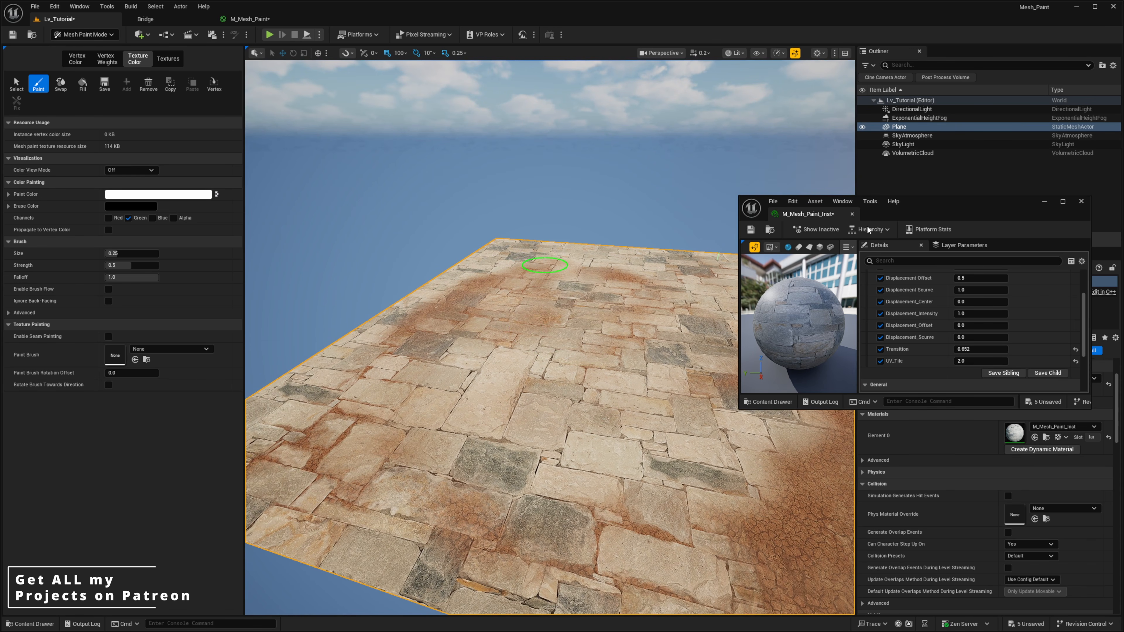
{"action": "left_click_drag", "start_coordinate": [913, 204], "coordinate": [1122, 214]}
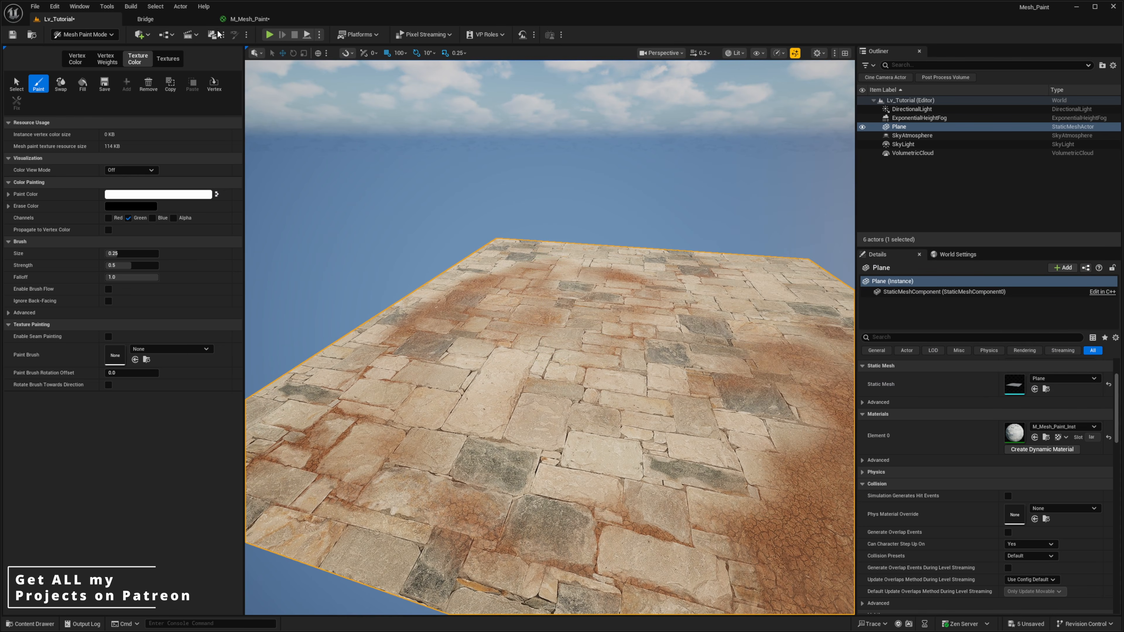
Duplicate the three chained base color Lerp nodes in the M_Mesh_Paint graph.
{"action": "left_click", "coordinate": [248, 19]}
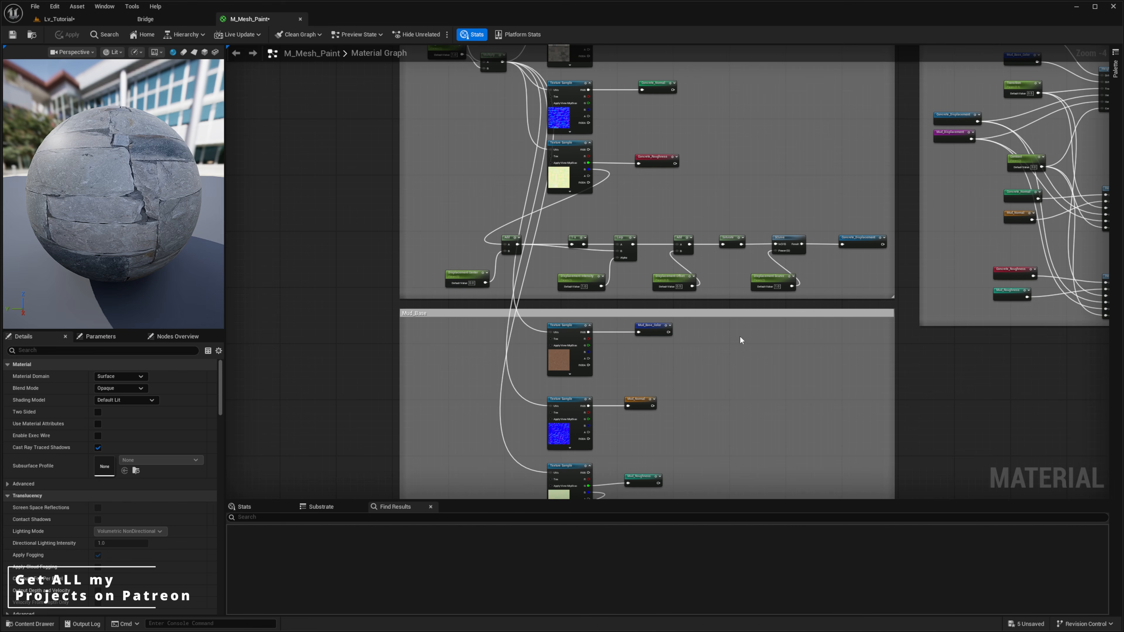
{"action": "right_click_drag", "start_coordinate": [865, 322], "coordinate": [668, 404]}
{"action": "right_click_drag", "start_coordinate": [594, 196], "coordinate": [246, 629]}
{"action": "right_click_drag", "start_coordinate": [585, 161], "coordinate": [911, 231]}
{"action": "left_click_drag", "start_coordinate": [886, 153], "coordinate": [531, 325]}
{"action": "right_click_drag", "start_coordinate": [689, 424], "coordinate": [680, 277]}
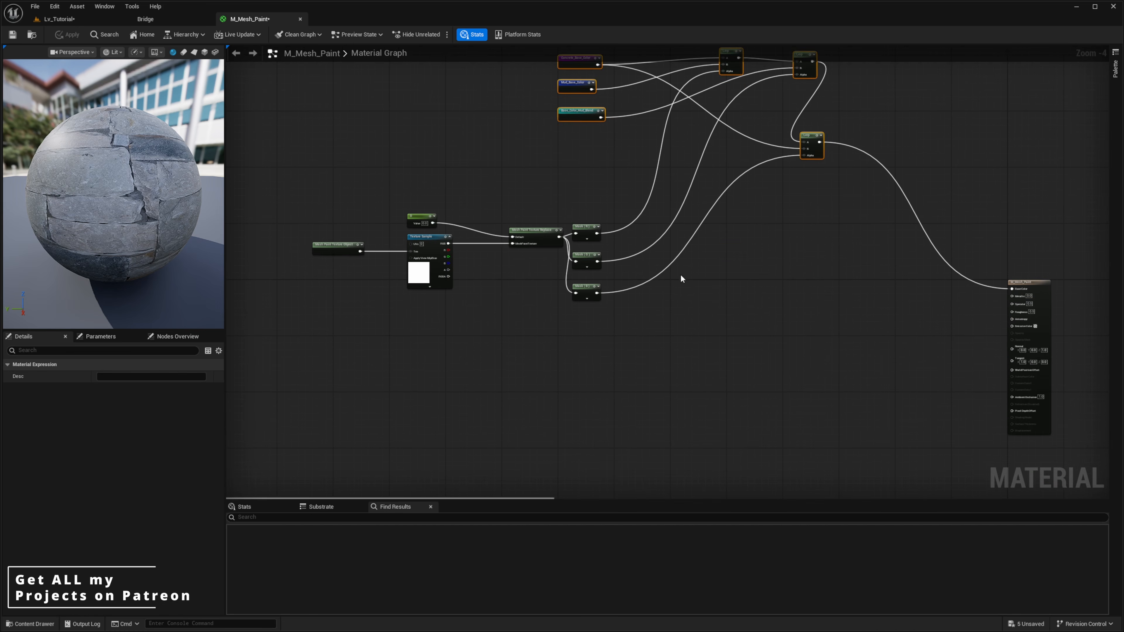
{"action": "left_click", "coordinate": [681, 277]}
{"action": "scroll", "coordinate": [764, 247], "scroll_direction": "up", "scroll_amount": 3}
{"action": "scroll", "coordinate": [764, 248], "scroll_direction": "down", "scroll_amount": 3}
{"action": "right_click_drag", "start_coordinate": [696, 220], "coordinate": [657, 341]}
{"action": "left_click_drag", "start_coordinate": [849, 147], "coordinate": [669, 313]}
{"action": "right_click_drag", "start_coordinate": [771, 401], "coordinate": [765, 326]}
{"action": "key", "text": "ctrl+d"}
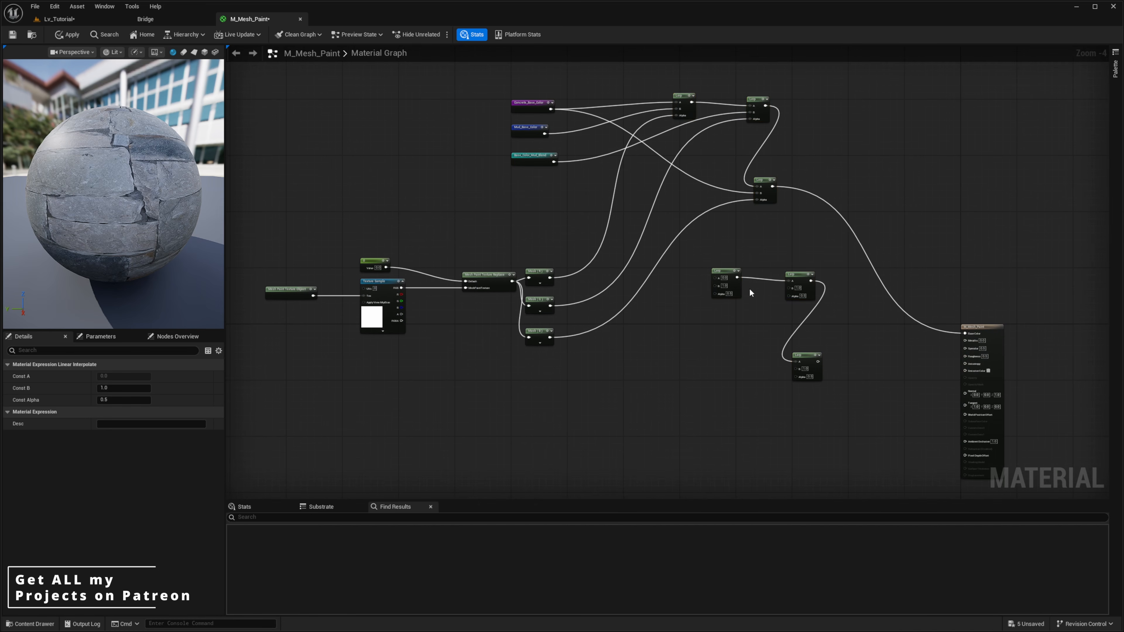
Move the three duplicated Lerp nodes slightly closer to the mesh paint masks.
{"action": "left_click", "coordinate": [748, 289]}
{"action": "scroll", "coordinate": [743, 328], "scroll_direction": "up", "scroll_amount": 3}
{"action": "left_click_drag", "start_coordinate": [874, 213], "coordinate": [696, 377]}
{"action": "right_click_drag", "start_coordinate": [696, 368], "coordinate": [770, 327]}
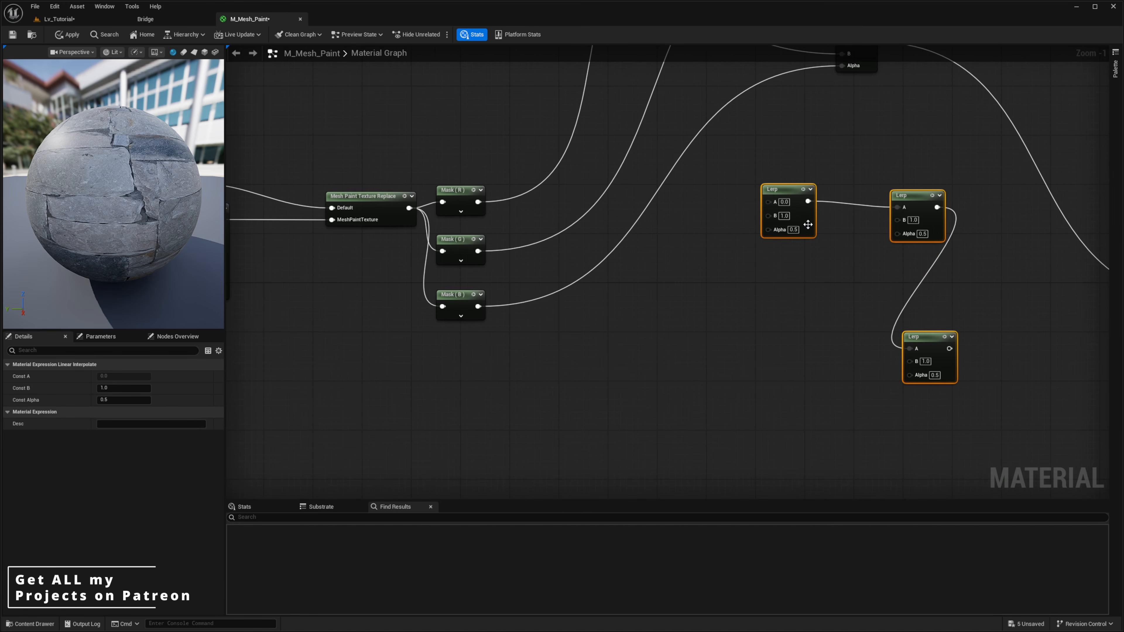
{"action": "left_click_drag", "start_coordinate": [808, 225], "coordinate": [771, 224]}
{"action": "left_click", "coordinate": [624, 243]}
Connect the R, G and B masks to the Alpha inputs of the first, second and third duplicated Lerps.
{"action": "right_click_drag", "start_coordinate": [621, 247], "coordinate": [635, 316]}
{"action": "left_click_drag", "start_coordinate": [491, 271], "coordinate": [756, 298]}
{"action": "left_click_drag", "start_coordinate": [492, 319], "coordinate": [872, 307]}
{"action": "left_click_drag", "start_coordinate": [493, 376], "coordinate": [887, 443]}
{"action": "right_click_drag", "start_coordinate": [777, 320], "coordinate": [805, 344]}
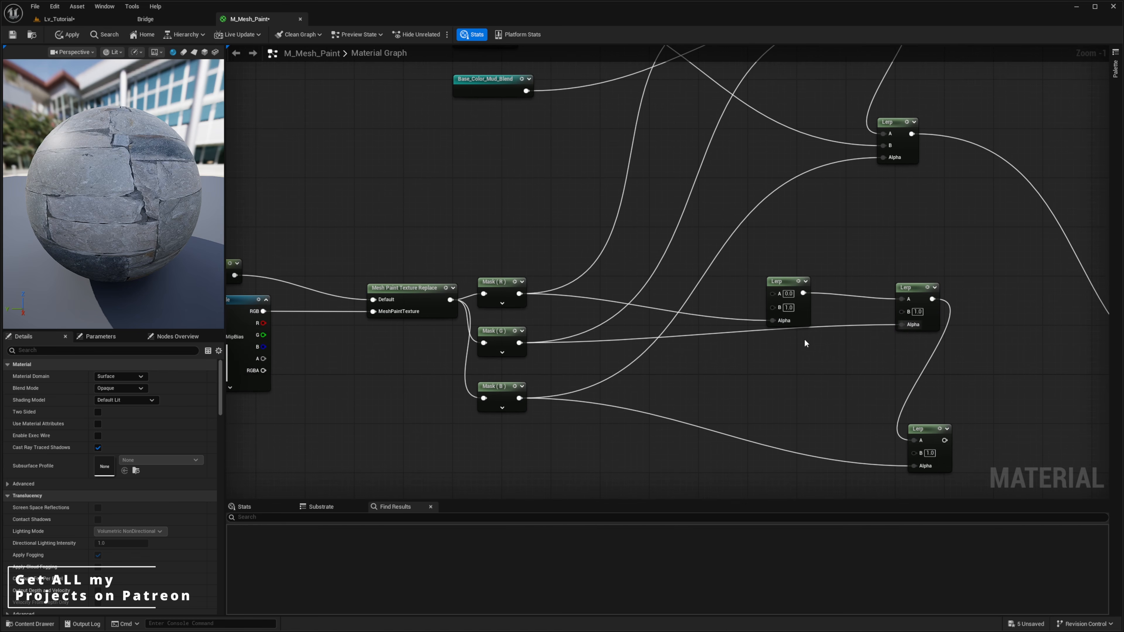
{"action": "left_click_drag", "start_coordinate": [804, 320], "coordinate": [804, 314]}
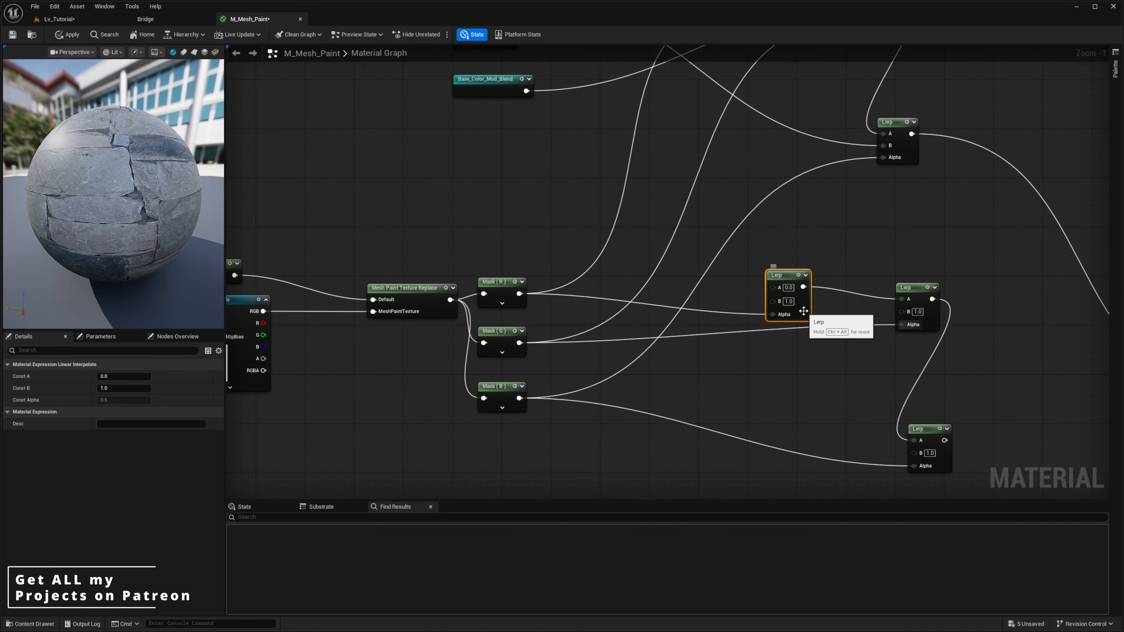
{"action": "right_click_drag", "start_coordinate": [764, 348], "coordinate": [793, 277]}
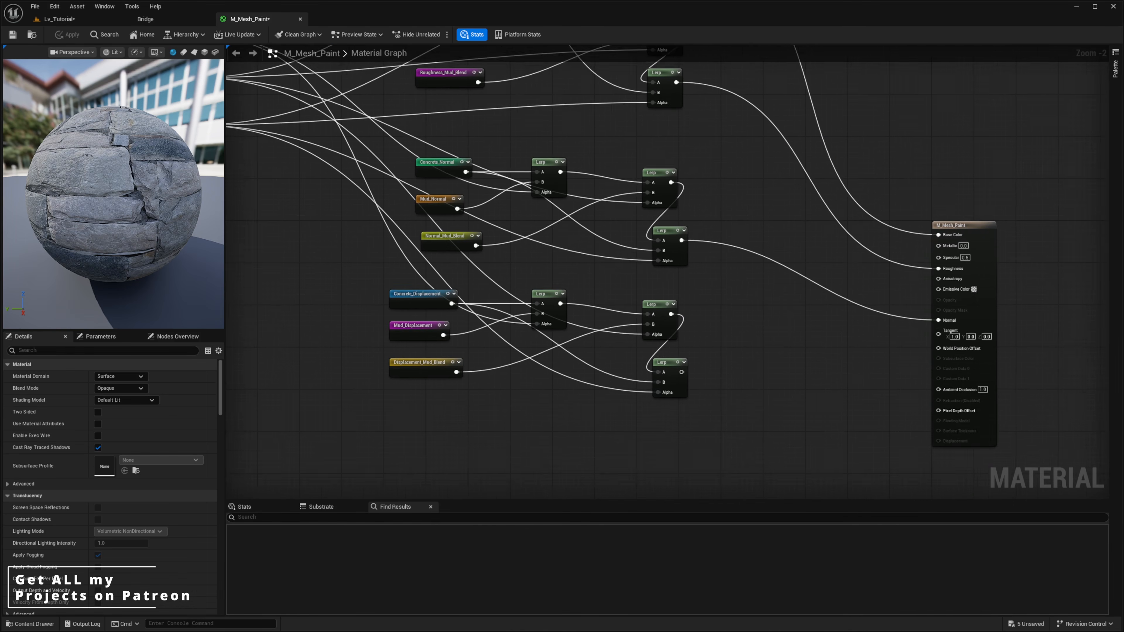
Enable tessellation in the Nanite settings of the M_Mesh_Paint material.
{"action": "scroll", "coordinate": [672, 323], "scroll_direction": "down", "scroll_amount": 1}
{"action": "right_click_drag", "start_coordinate": [673, 323], "coordinate": [734, 327]}
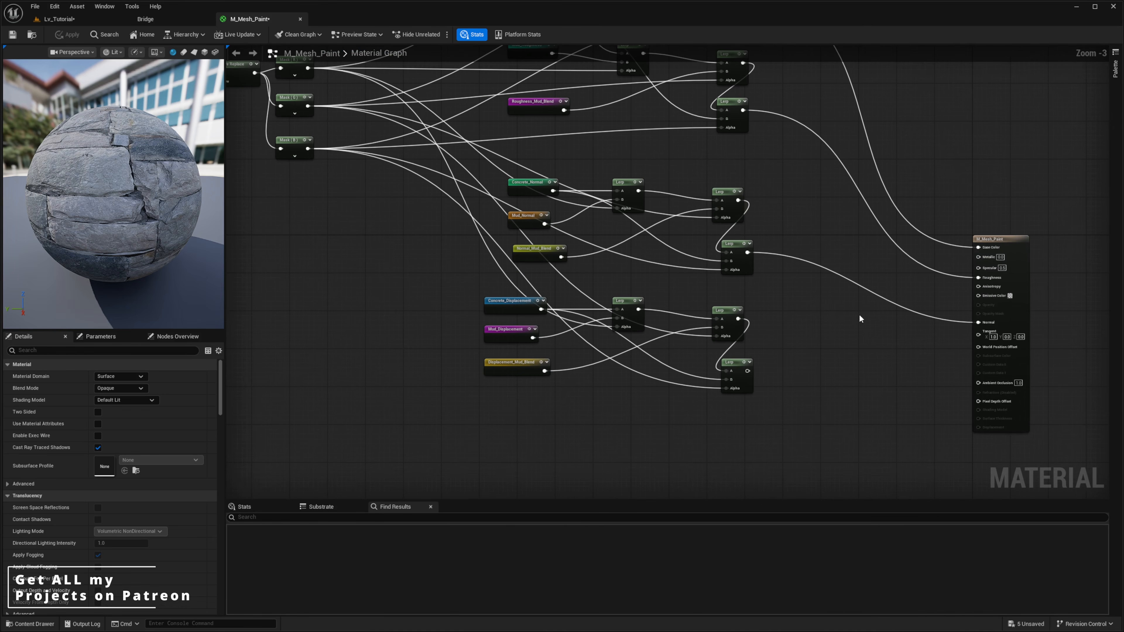
{"action": "right_click_drag", "start_coordinate": [856, 343], "coordinate": [881, 338]}
{"action": "right_click_drag", "start_coordinate": [990, 253], "coordinate": [832, 230]}
{"action": "scroll", "coordinate": [835, 242], "scroll_direction": "up", "scroll_amount": 3}
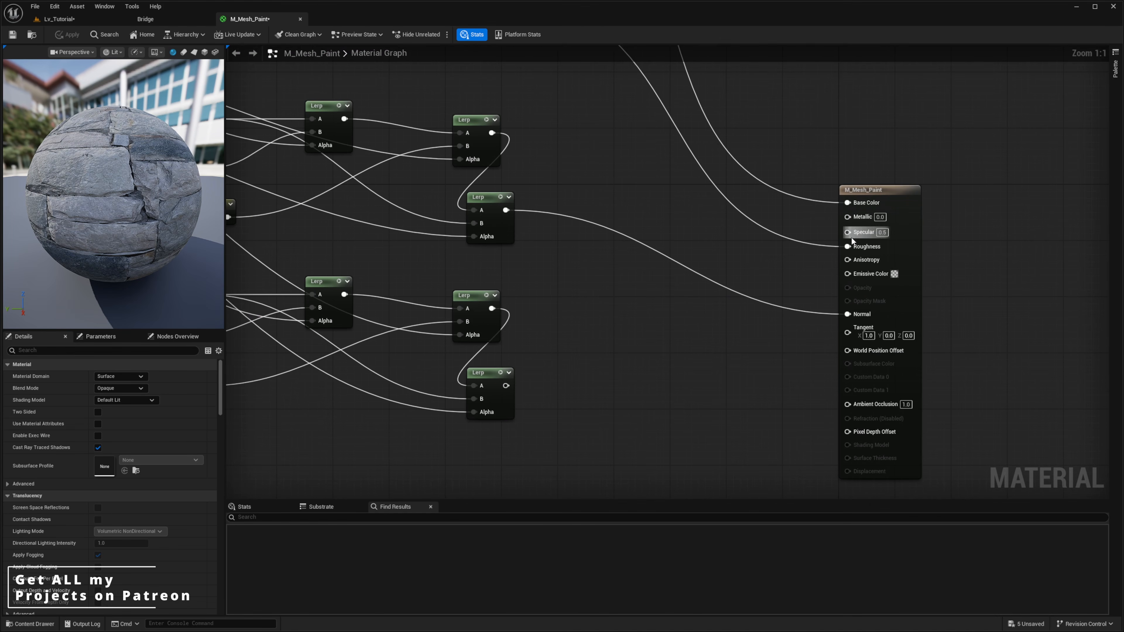
{"action": "right_click_drag", "start_coordinate": [828, 338], "coordinate": [755, 284]}
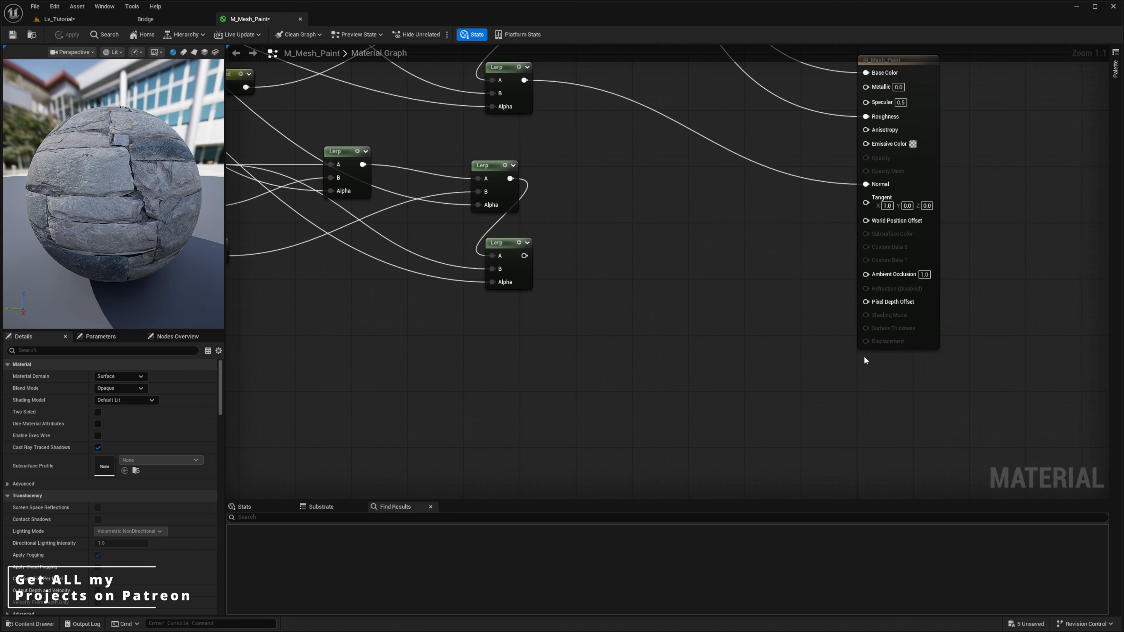
{"action": "right_click_drag", "start_coordinate": [885, 347], "coordinate": [758, 351]}
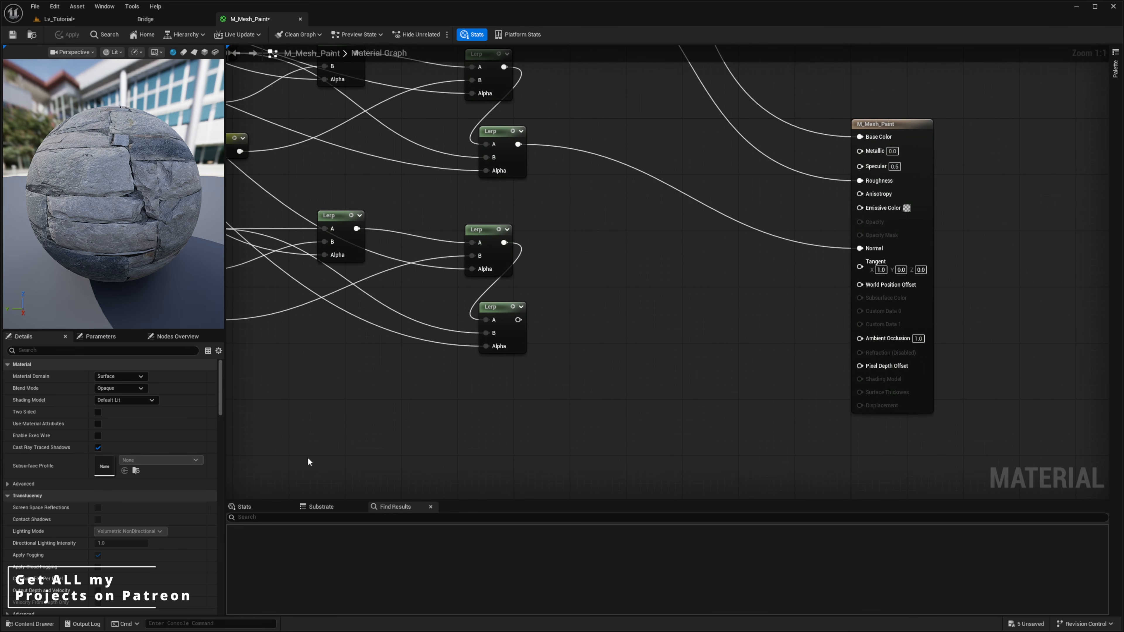
{"action": "scroll", "coordinate": [153, 487], "scroll_direction": "down", "scroll_amount": 5}
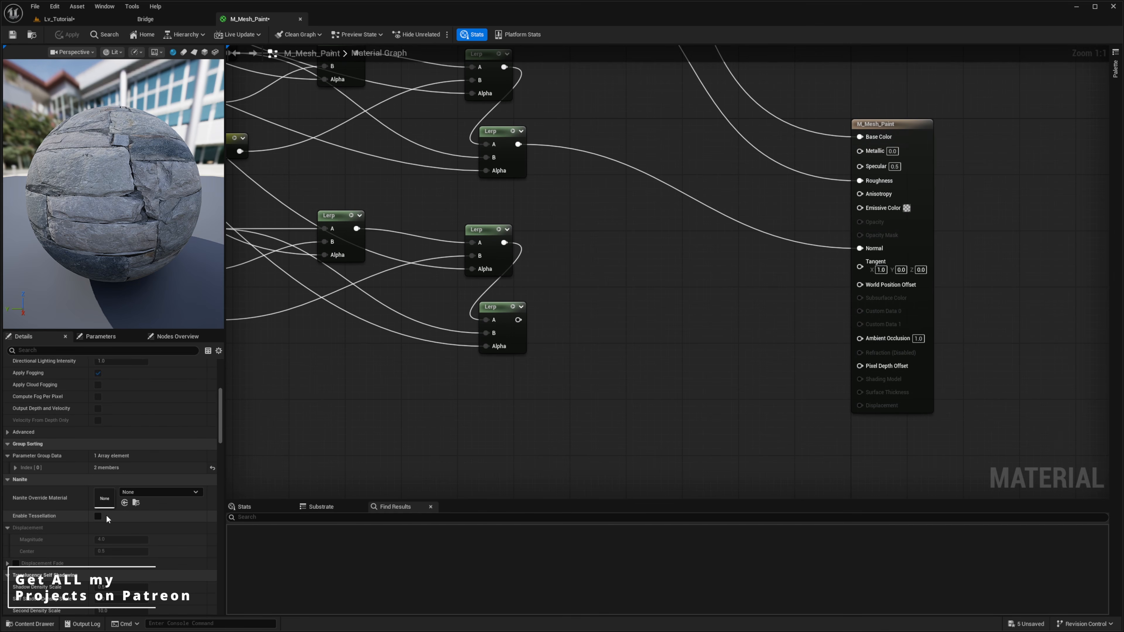
{"action": "left_click", "coordinate": [98, 516]}
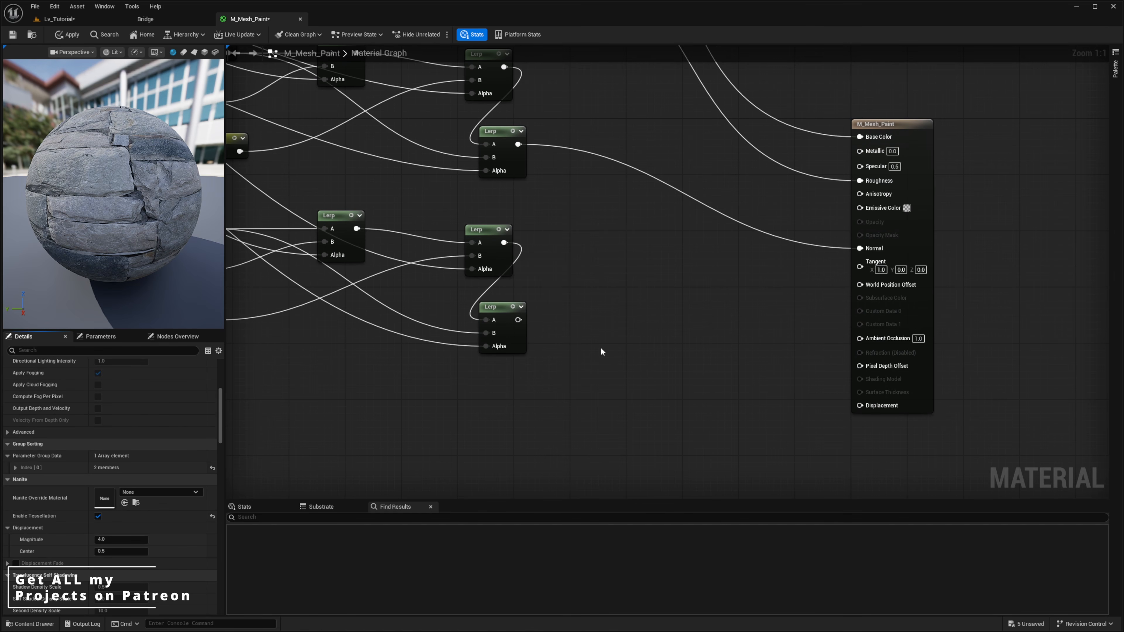
Connect the last displacement Lerp to the material's Displacement input, apply the material, and check the plane in the Lv_Tutorial level.
{"action": "left_click_drag", "start_coordinate": [517, 320], "coordinate": [860, 405]}
{"action": "left_click", "coordinate": [71, 34]}
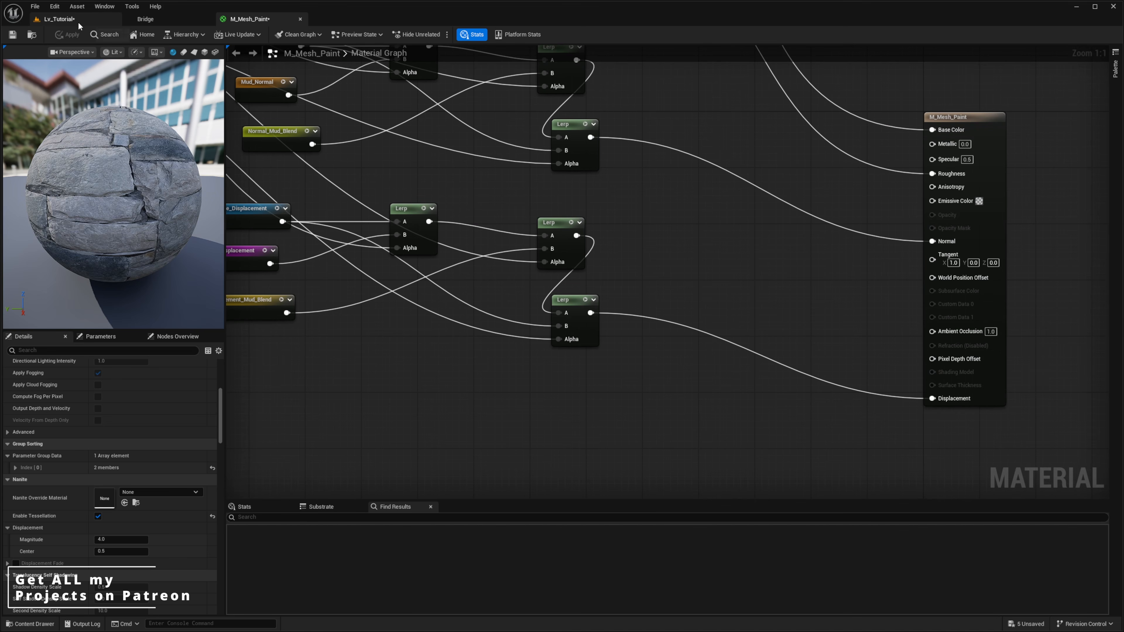
{"action": "left_click", "coordinate": [79, 22]}
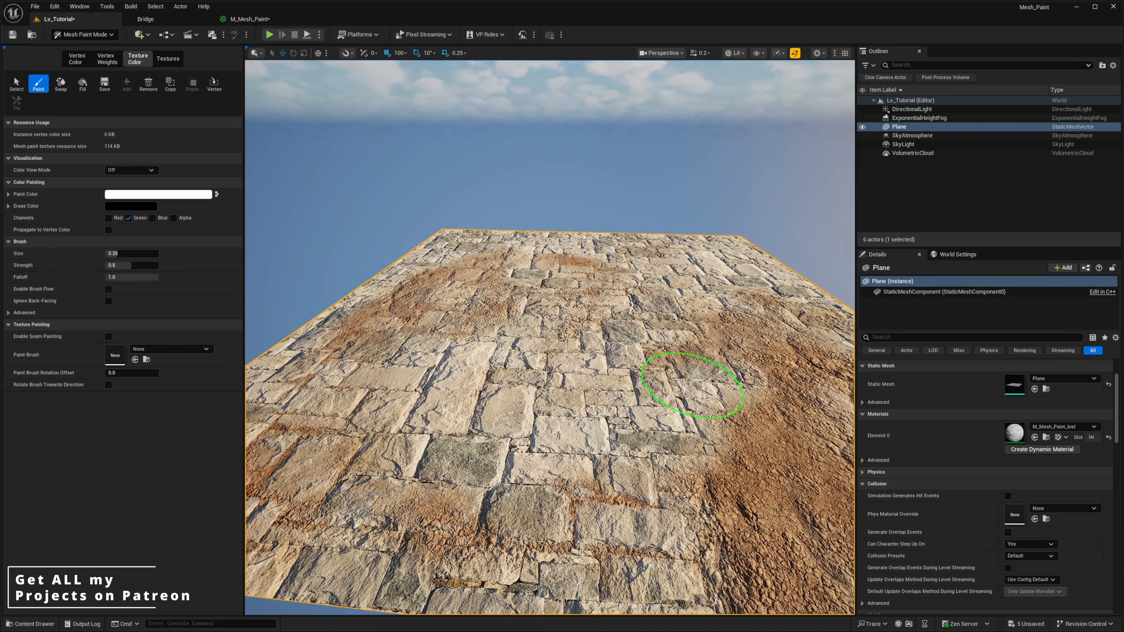
{"action": "mouse_move", "coordinate": [691, 382]}
{"action": "left_mouse_down", "text": "alt"}
{"action": "mouse_move", "coordinate": [740, 297]}
{"action": "mouse_move", "coordinate": [770, 306]}
{"action": "mouse_move", "coordinate": [727, 359]}
{"action": "mouse_move", "coordinate": [689, 322]}
{"action": "mouse_move", "coordinate": [595, 359]}
{"action": "mouse_move", "coordinate": [590, 390]}
{"action": "mouse_move", "coordinate": [593, 350]}
{"action": "left_mouse_up", "text": "alt"}
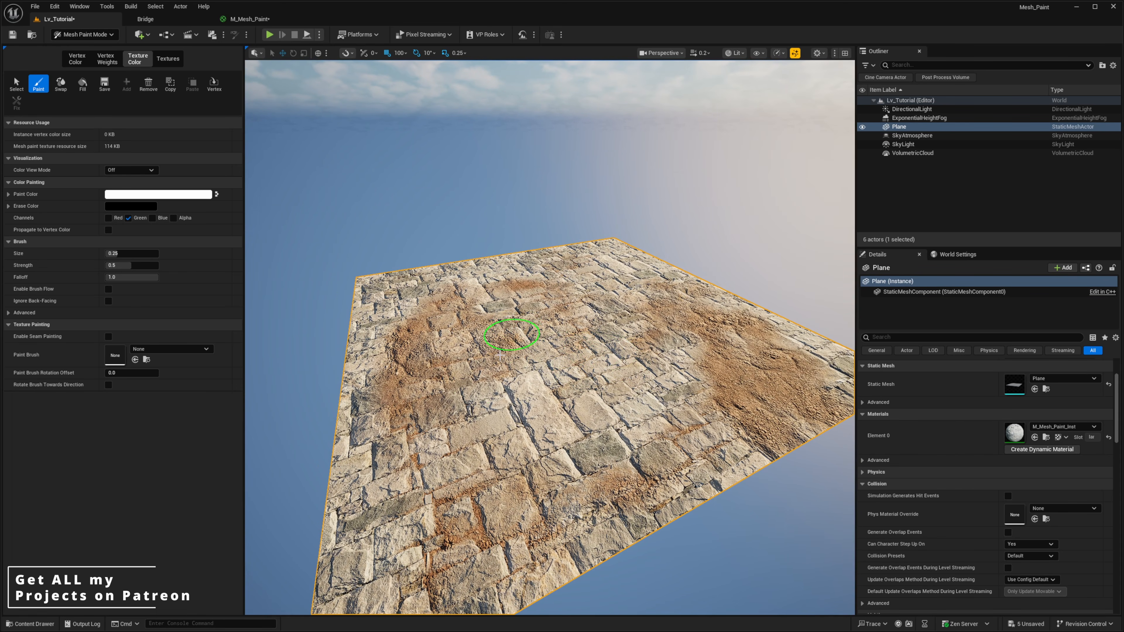
Open the selected Plane's static mesh, enable Nanite support on it, and apply the changes.
{"action": "left_click", "coordinate": [903, 145]}
{"action": "left_click", "coordinate": [899, 127]}
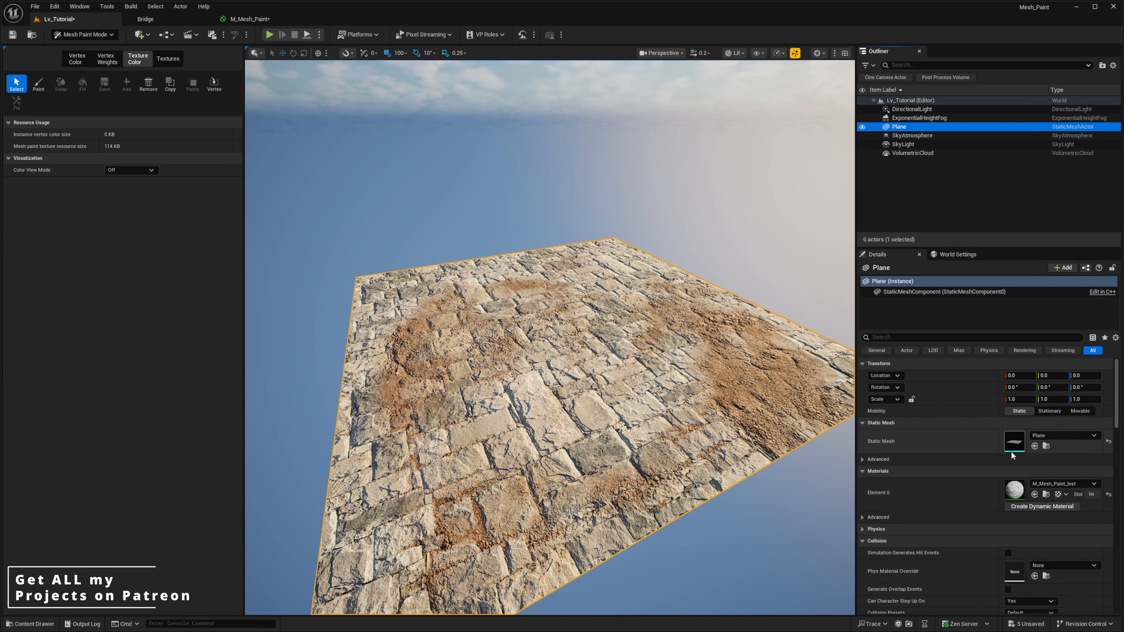
{"action": "double_click", "coordinate": [1012, 449]}
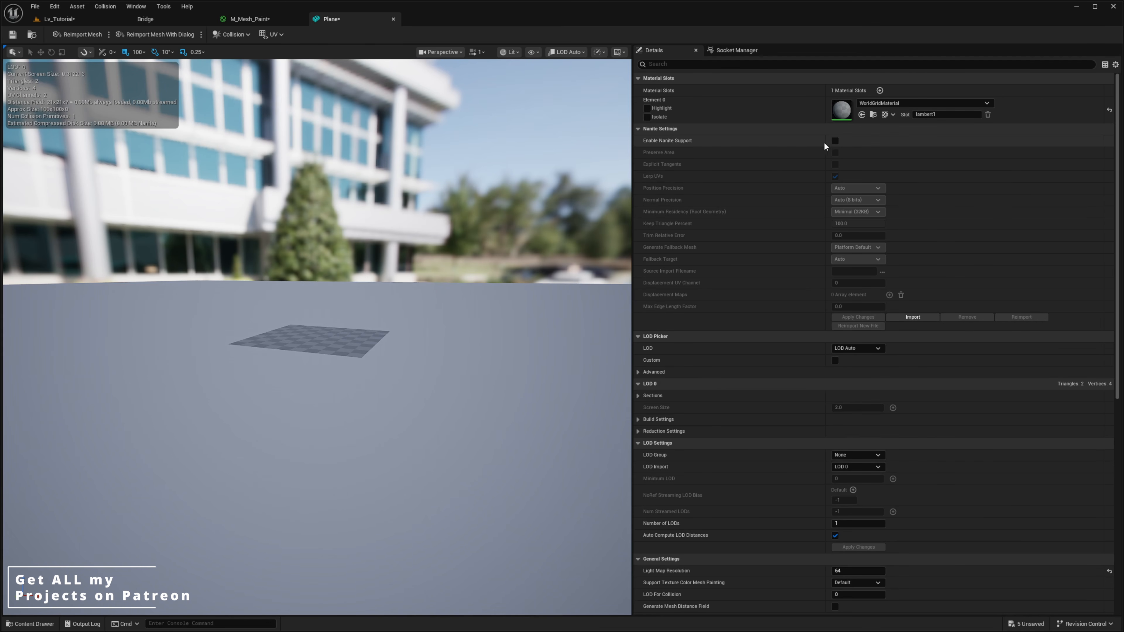
{"action": "left_click", "coordinate": [835, 141]}
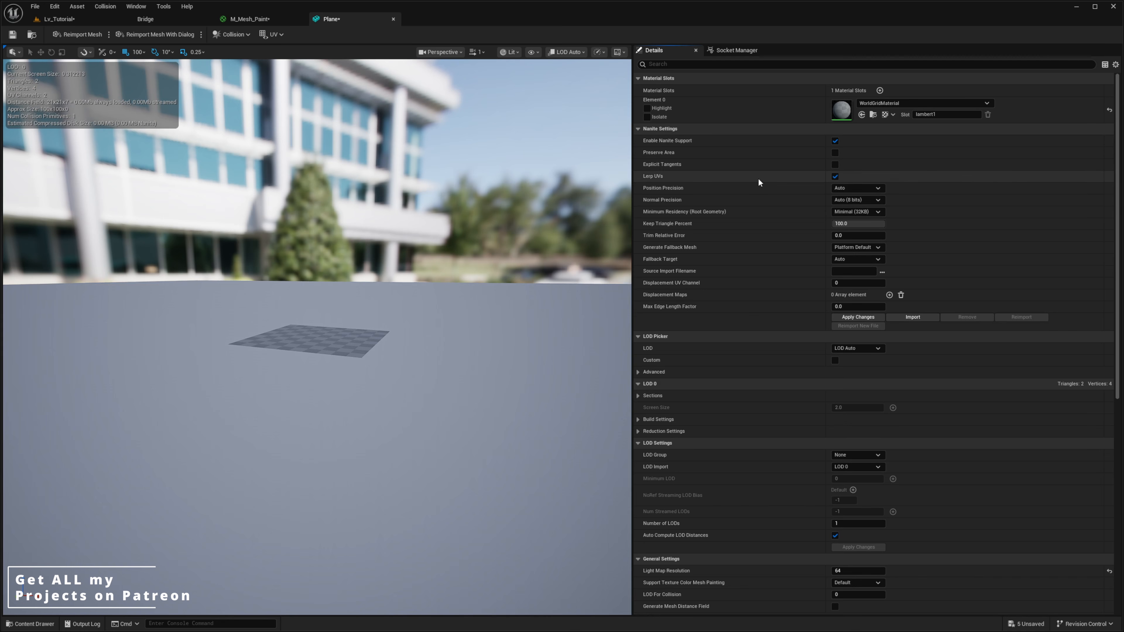
{"action": "left_click", "coordinate": [860, 319]}
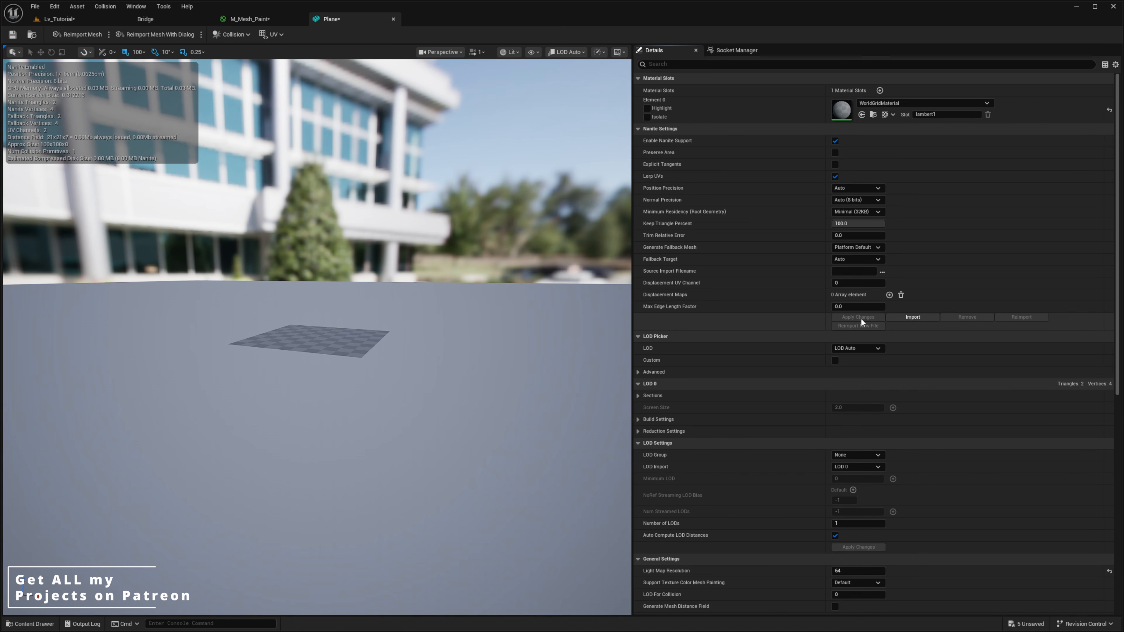
Return to the Lv_Tutorial level and examine the displacement of the stones and mud on the plane from several angles.
{"action": "left_click", "coordinate": [75, 20]}
{"action": "right_click_drag", "start_coordinate": [550, 361], "coordinate": [551, 360]}
{"action": "right_click_drag", "start_coordinate": [394, 337], "coordinate": [394, 336]}
{"action": "right_click_drag", "start_coordinate": [569, 383], "coordinate": [570, 383]}
{"action": "right_click_drag", "start_coordinate": [500, 376], "coordinate": [501, 376]}
{"action": "scroll", "coordinate": [935, 521], "scroll_direction": "down", "scroll_amount": 3}
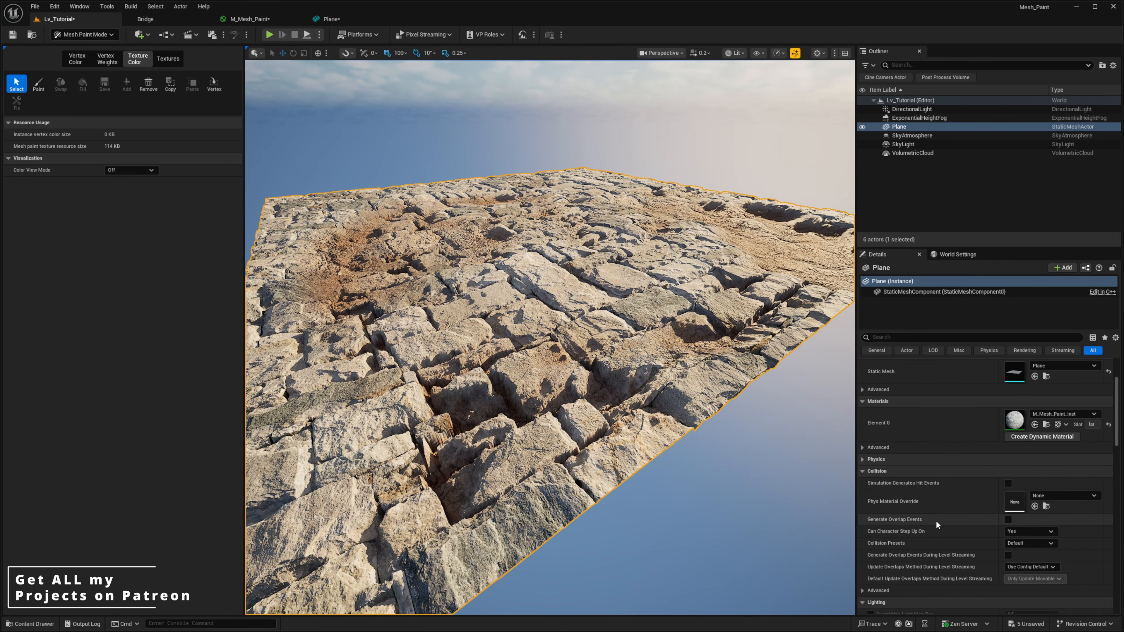
{"action": "scroll", "coordinate": [935, 521], "scroll_direction": "up", "scroll_amount": 3}
{"action": "right_click_drag", "start_coordinate": [800, 449], "coordinate": [800, 449]}
{"action": "right_click_drag", "start_coordinate": [559, 389], "coordinate": [604, 365]}
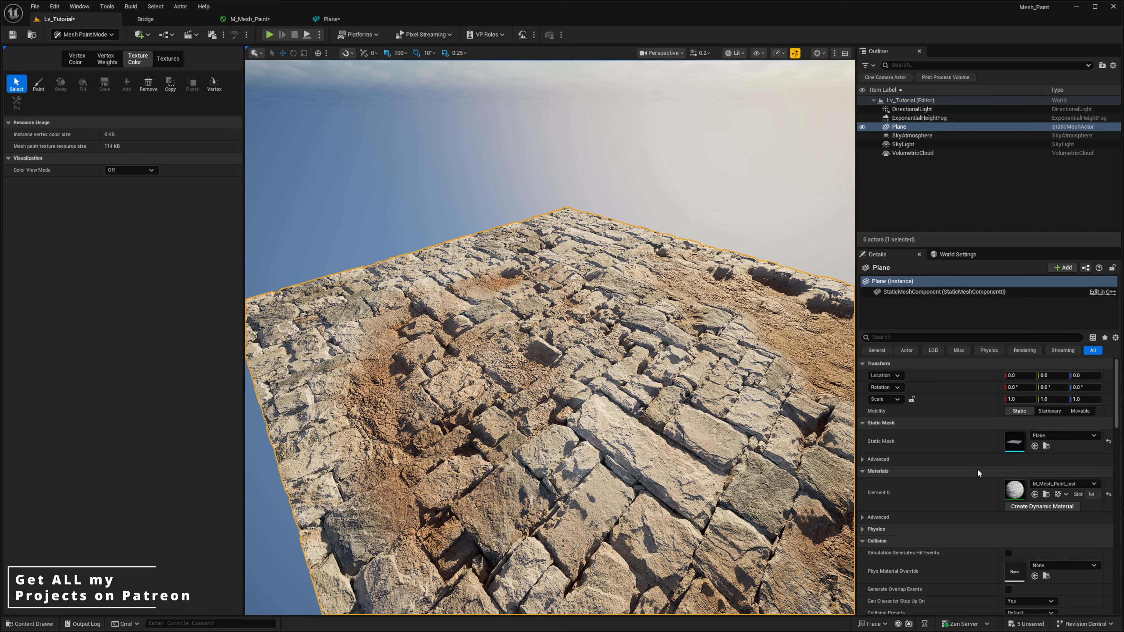
Bring up the M_Mesh_Paint_Inst window beside the plane and set the Plane's X and Y scale to 10.
{"action": "left_click_drag", "start_coordinate": [1122, 154], "coordinate": [960, 113]}
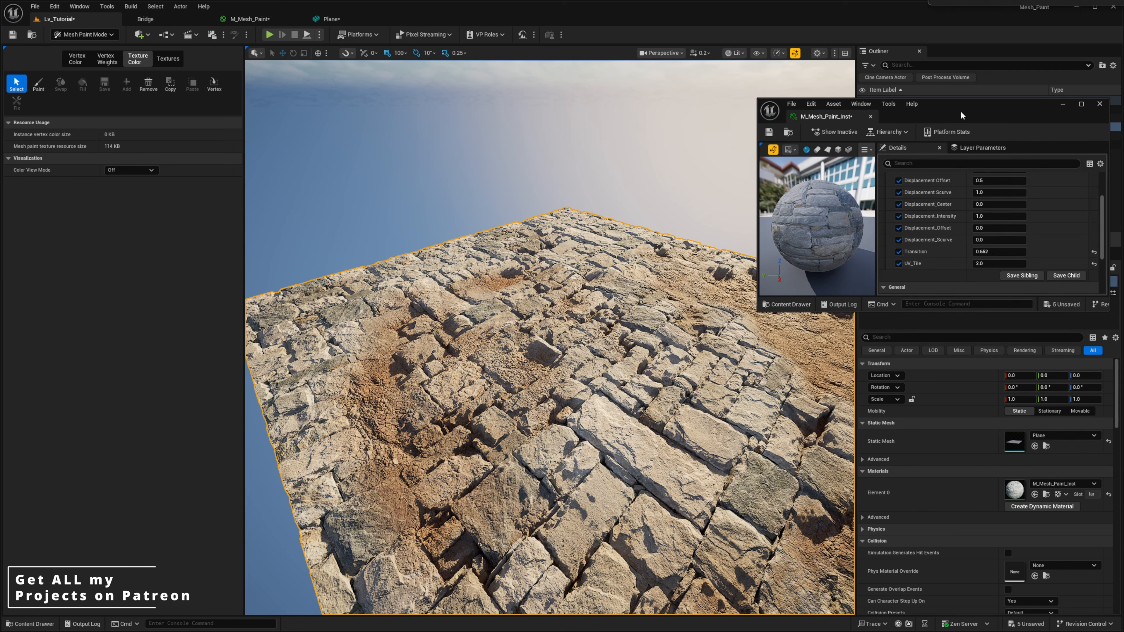
{"action": "right_click_drag", "start_coordinate": [699, 310], "coordinate": [706, 328]}
{"action": "right_click_drag", "start_coordinate": [615, 345], "coordinate": [597, 345]}
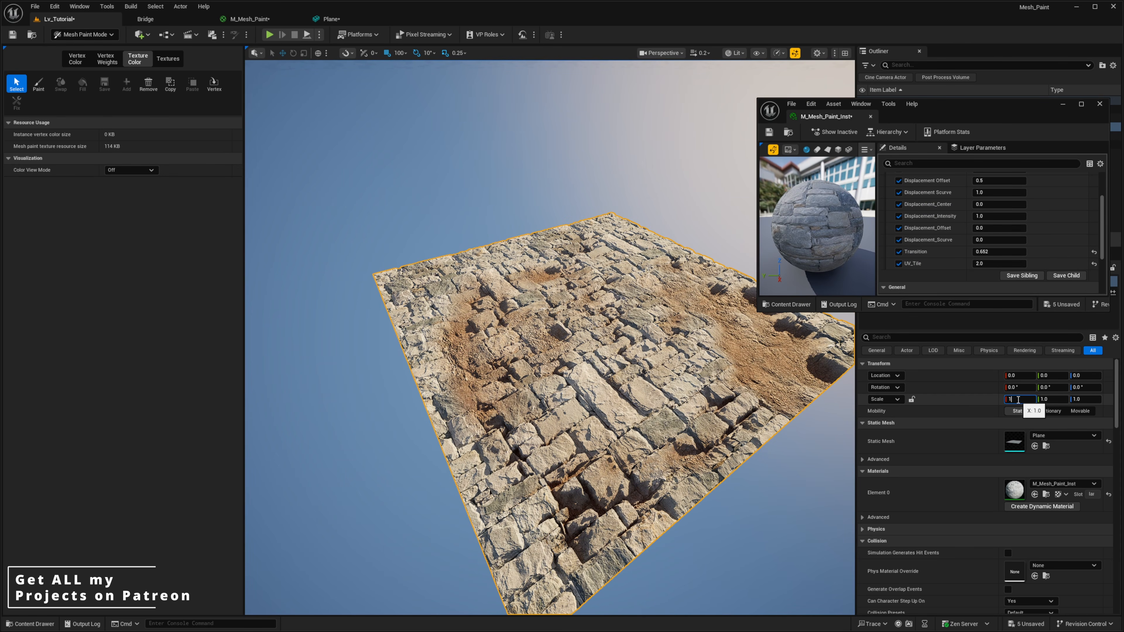
{"action": "key", "text": "Return"}
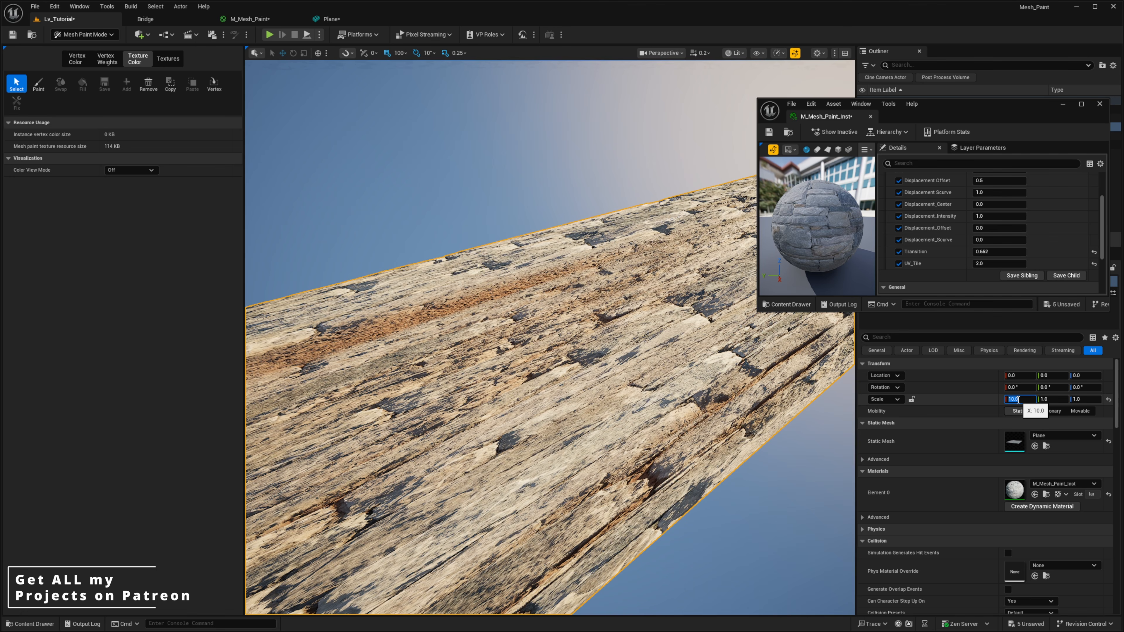
{"action": "left_click", "coordinate": [1057, 400]}
{"action": "type", "text": "10"}
{"action": "key", "text": "Return"}
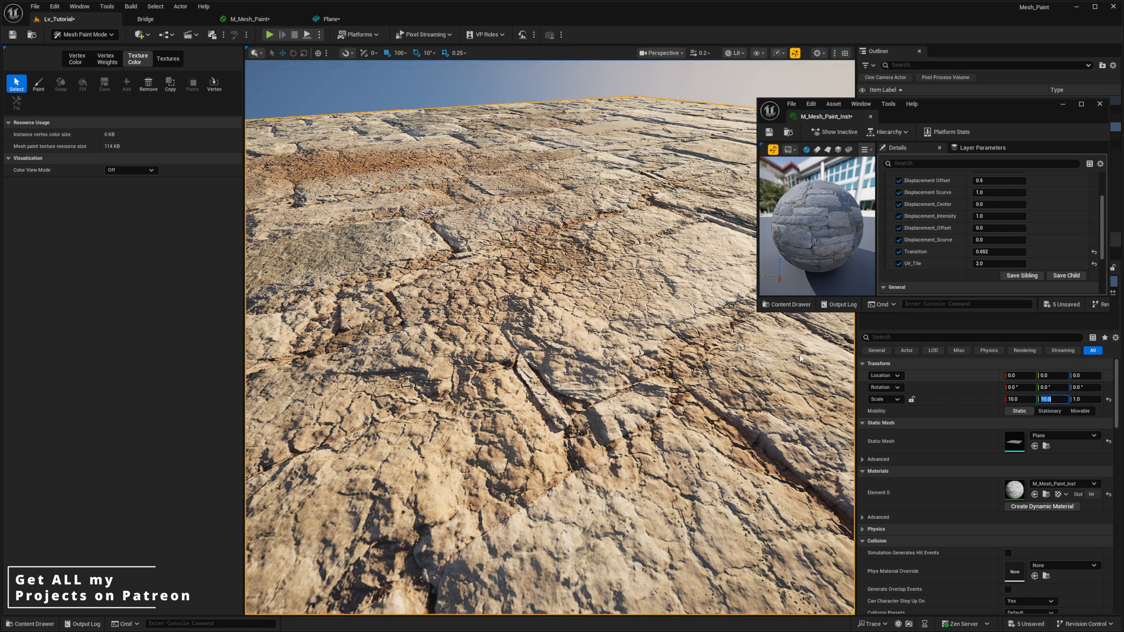
Set the mud's Displacement_Intensity parameter to 5.0 in the M_Mesh_Paint_Inst material instance.
{"action": "right_click_drag", "start_coordinate": [799, 358], "coordinate": [783, 359]}
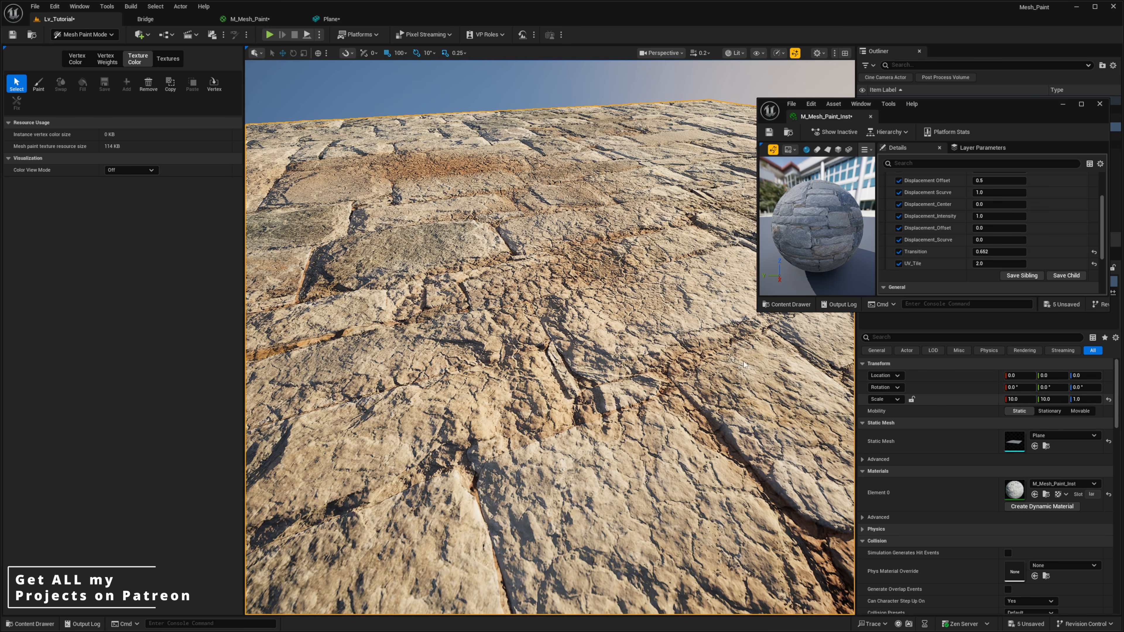
{"action": "key", "text": "s"}
{"action": "right_click_drag", "start_coordinate": [501, 317], "coordinate": [538, 310]}
{"action": "scroll", "coordinate": [501, 317], "scroll_direction": "up", "scroll_amount": 4}
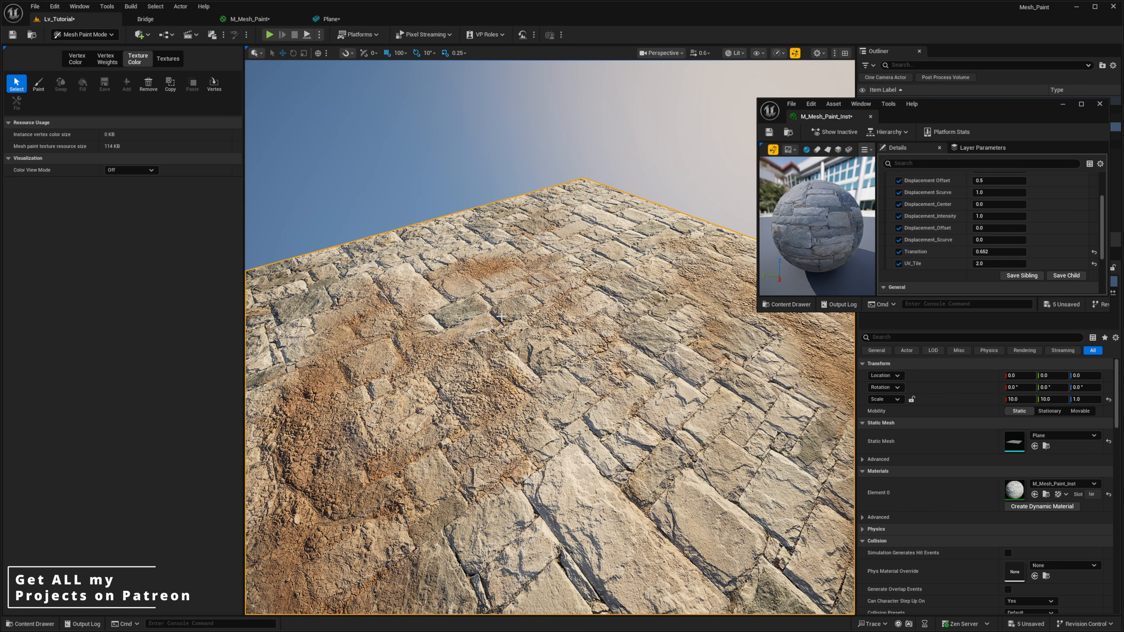
{"action": "key", "text": "s"}
{"action": "right_click_drag", "start_coordinate": [507, 314], "coordinate": [662, 306]}
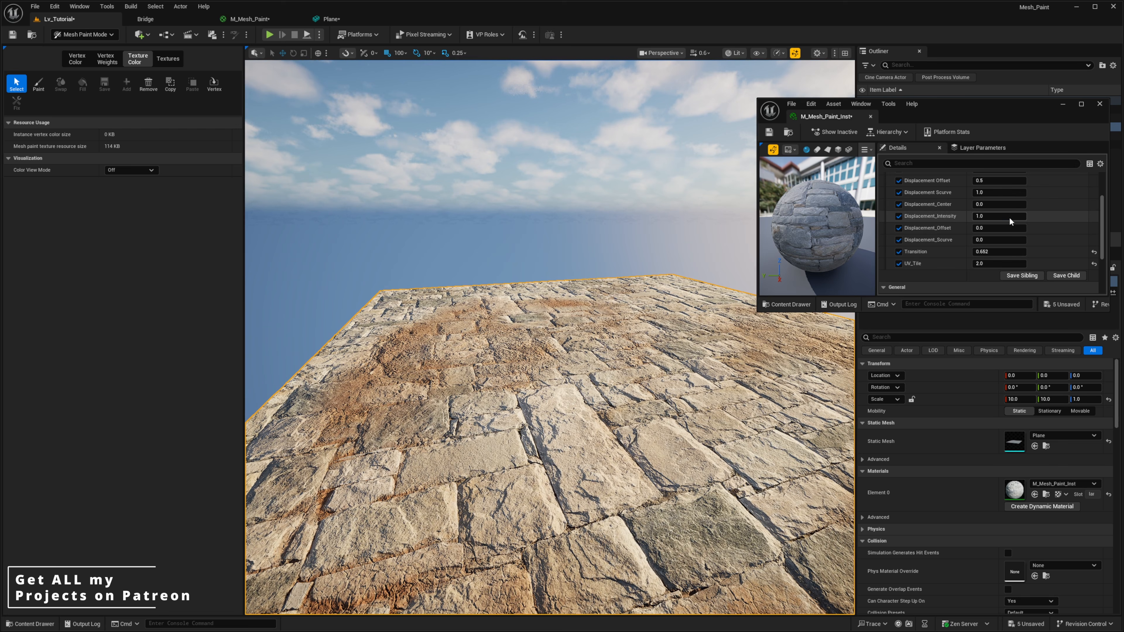
{"action": "type", "text": "54"}
{"action": "key", "text": "Return"}
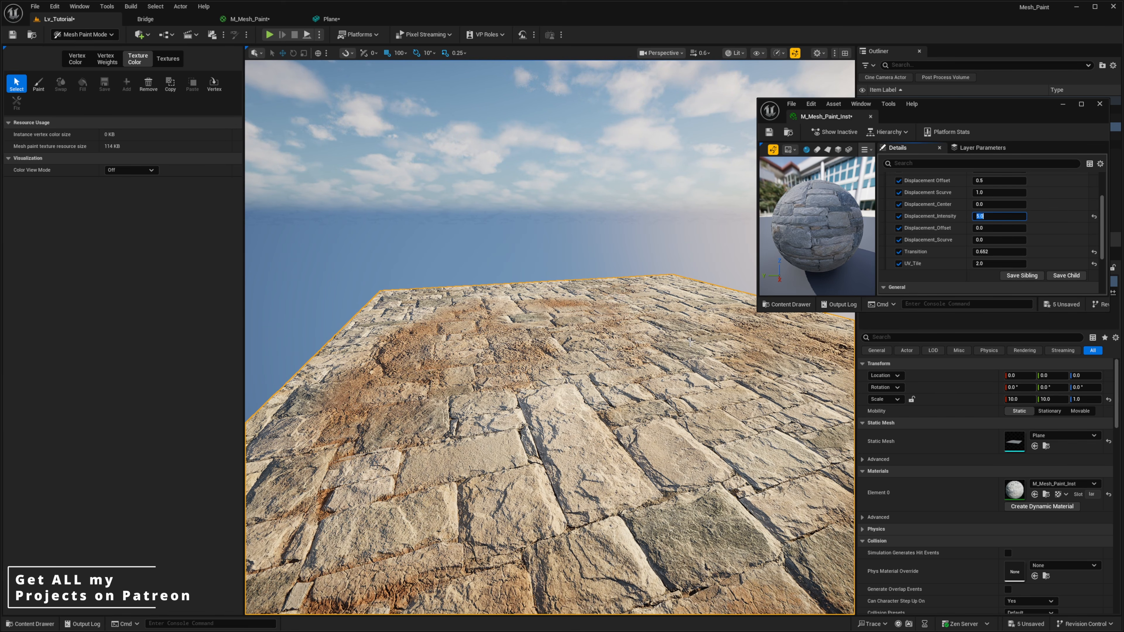
Look over the mud area of the plane and set the instance's Displacement_Scurve parameter to 1.0.
{"action": "right_click_drag", "start_coordinate": [690, 341], "coordinate": [509, 352]}
{"action": "key", "text": "w"}
{"action": "scroll", "coordinate": [690, 340], "scroll_direction": "down", "scroll_amount": 1}
{"action": "key", "text": "d"}
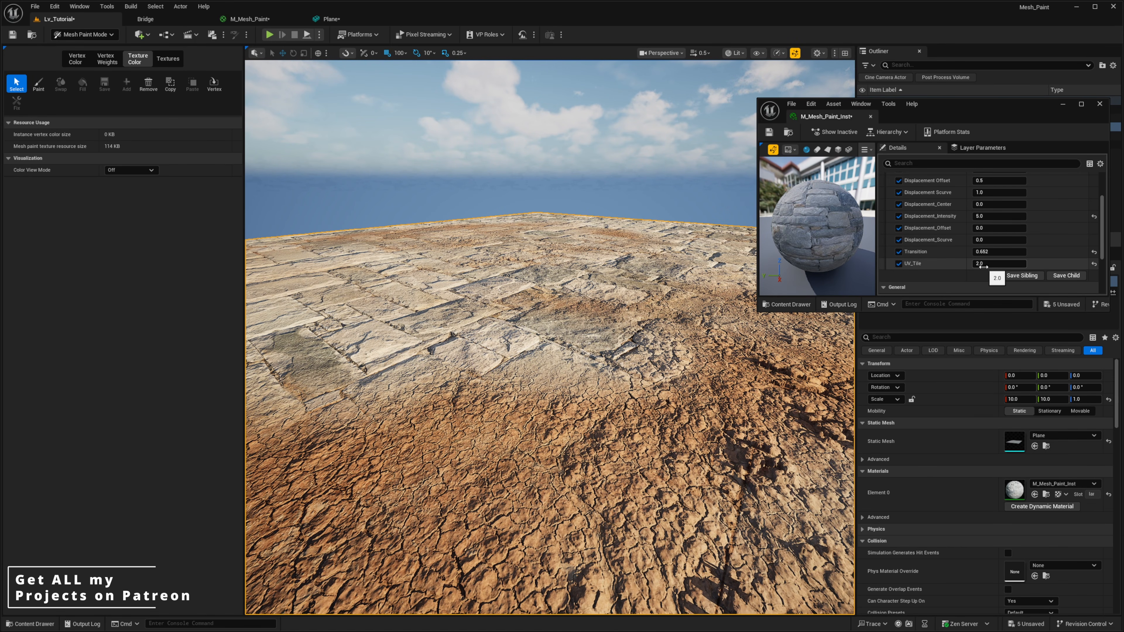
{"action": "type", "text": "1"}
{"action": "key", "text": "Return"}
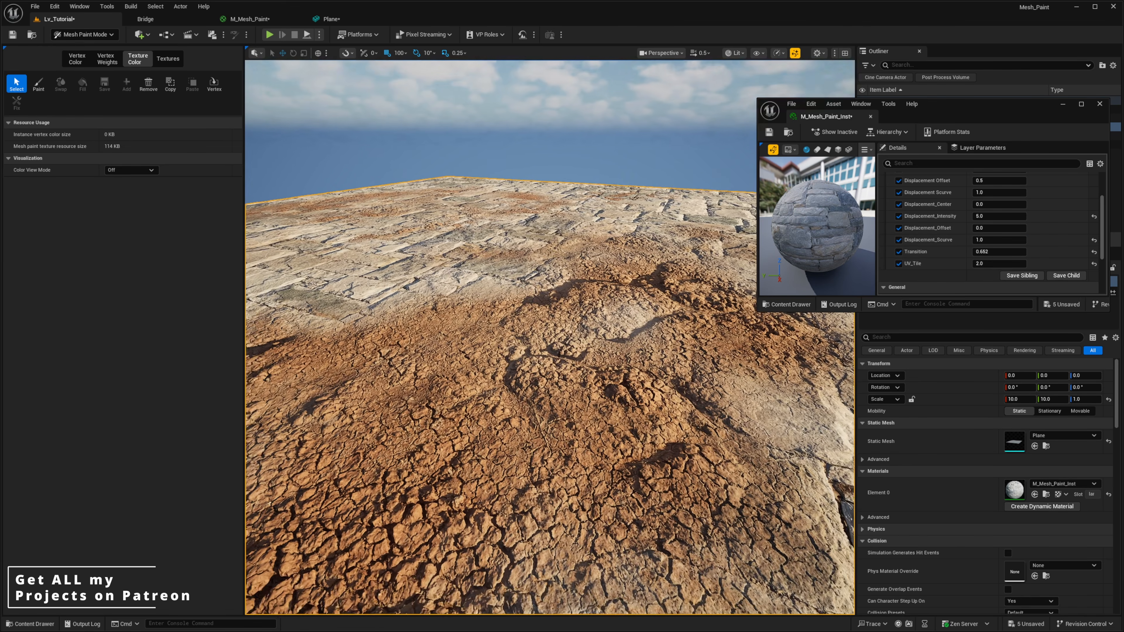
Change the instance's Displacement_Offset parameter for the mud and close the material instance.
{"action": "right_click_drag", "start_coordinate": [550, 337], "coordinate": [462, 281]}
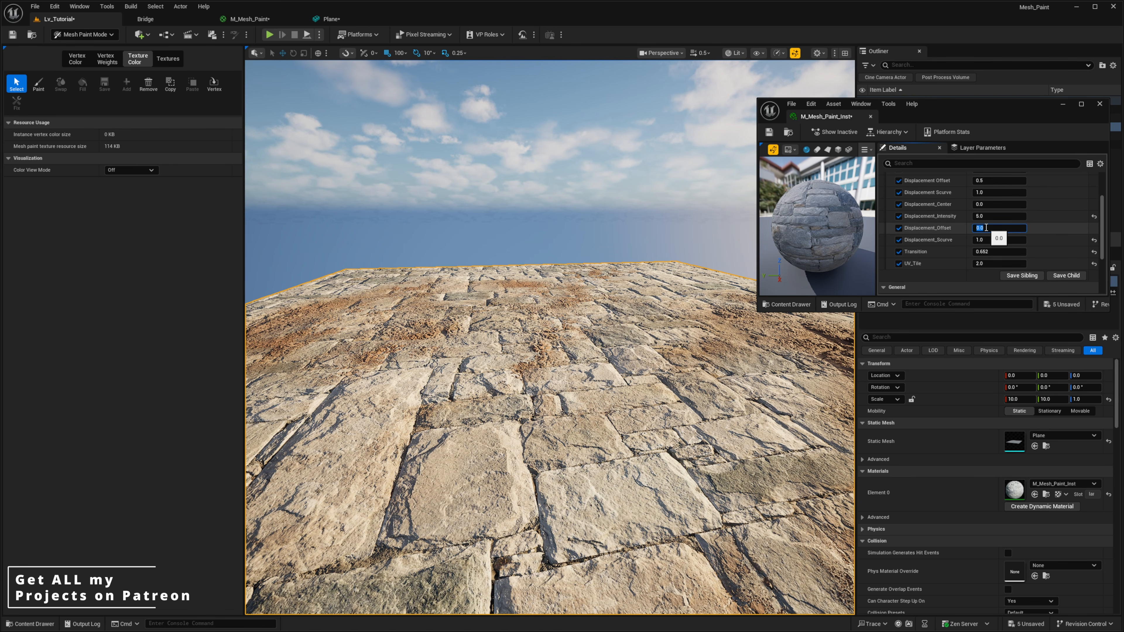
{"action": "key", "text": "Return"}
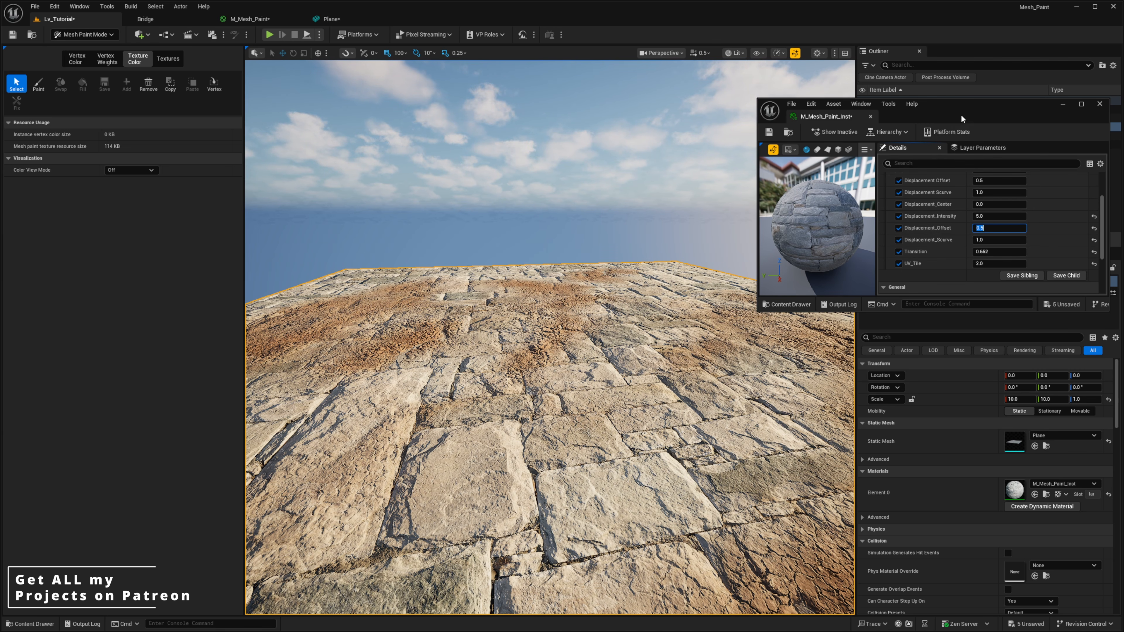
{"action": "left_click", "coordinate": [1099, 104]}
In the M_Mesh_Paint graph, connect the concrete Displacement Center and Displacement Intensity parameters to the mud's first Add and Lerp Alpha.
{"action": "left_click", "coordinate": [243, 20]}
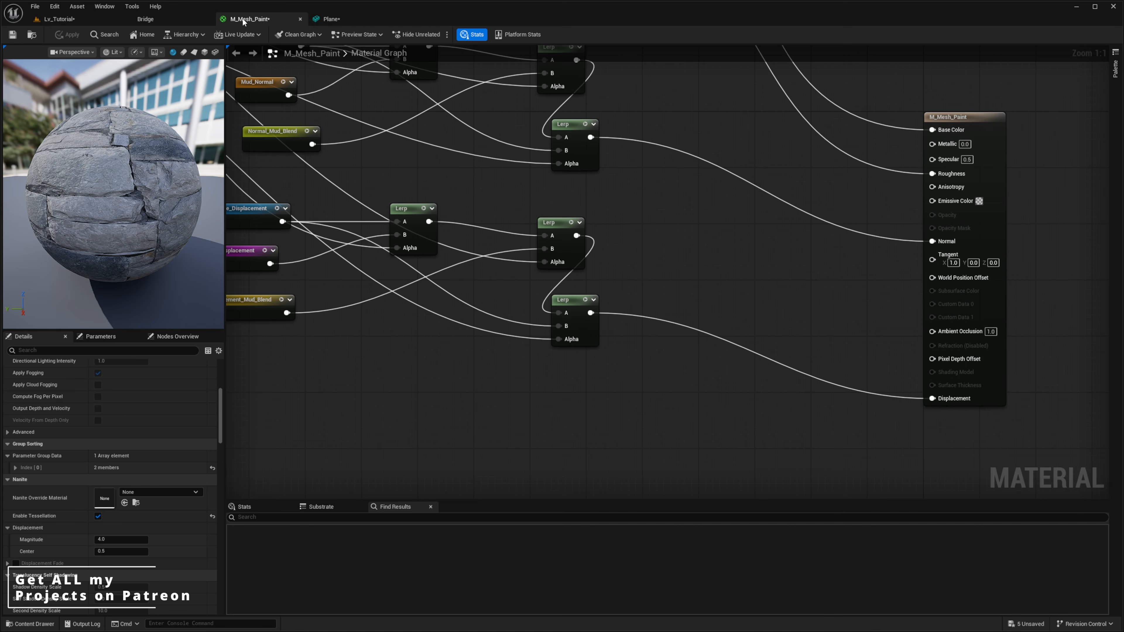
{"action": "scroll", "coordinate": [754, 251], "scroll_direction": "down", "scroll_amount": 5}
{"action": "scroll", "coordinate": [755, 252], "scroll_direction": "up", "scroll_amount": 4}
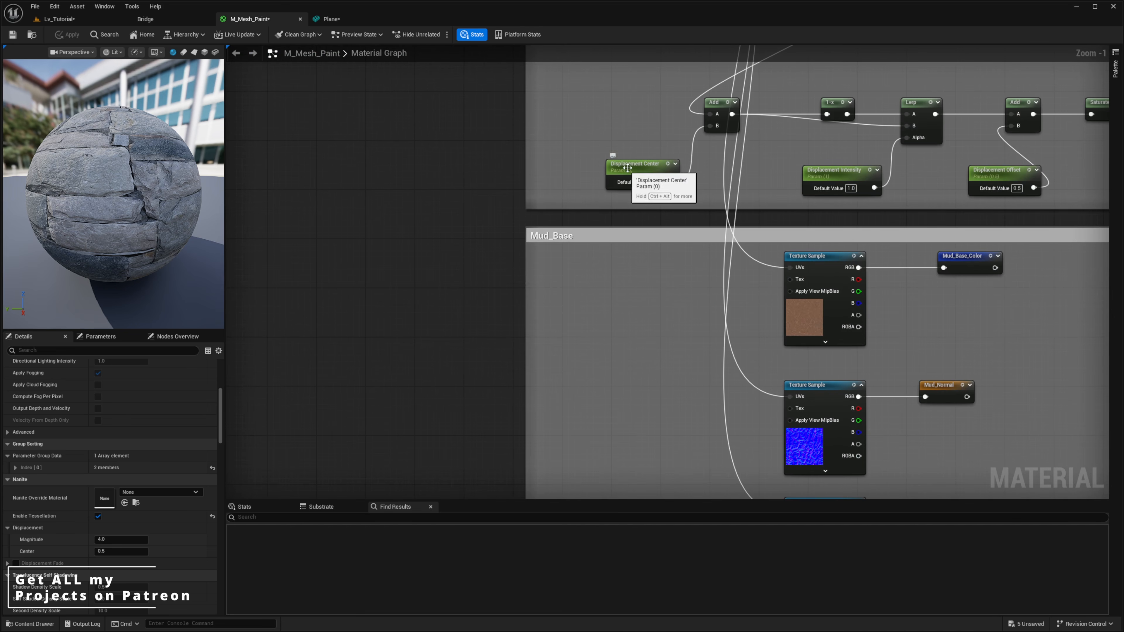
{"action": "left_click", "coordinate": [633, 171]}
{"action": "right_click_drag", "start_coordinate": [763, 283], "coordinate": [561, 326]}
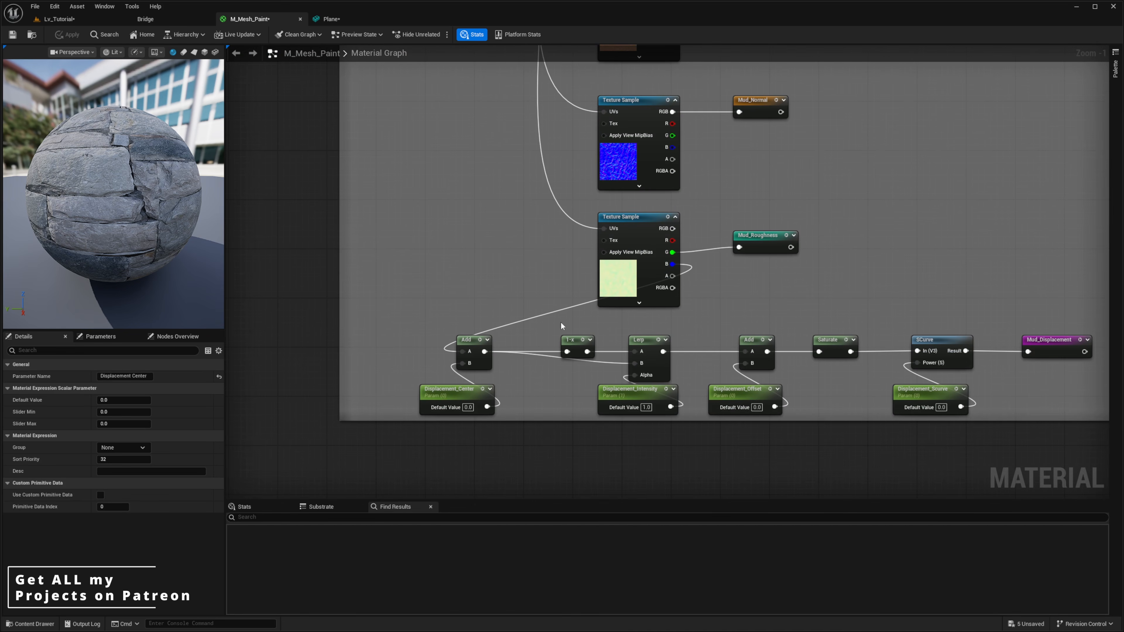
{"action": "right_click_drag", "start_coordinate": [526, 250], "coordinate": [536, 493]}
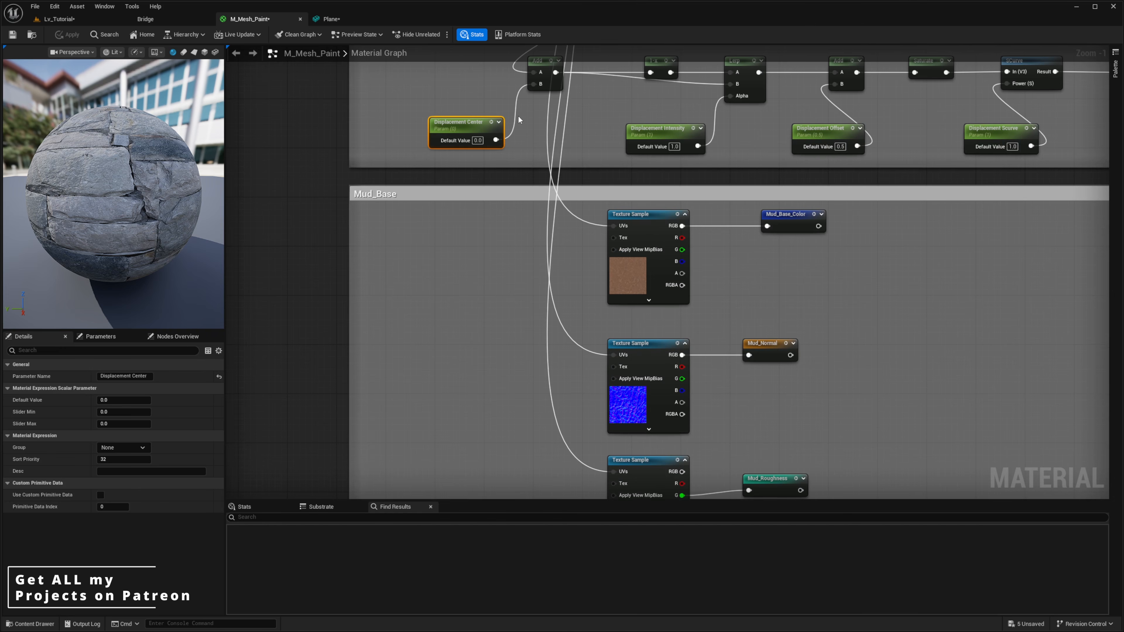
{"action": "left_click_drag", "start_coordinate": [494, 146], "coordinate": [470, 255]}
{"action": "scroll", "coordinate": [491, 217], "scroll_direction": "down", "scroll_amount": 2}
{"action": "right_click_drag", "start_coordinate": [555, 101], "coordinate": [522, 448]}
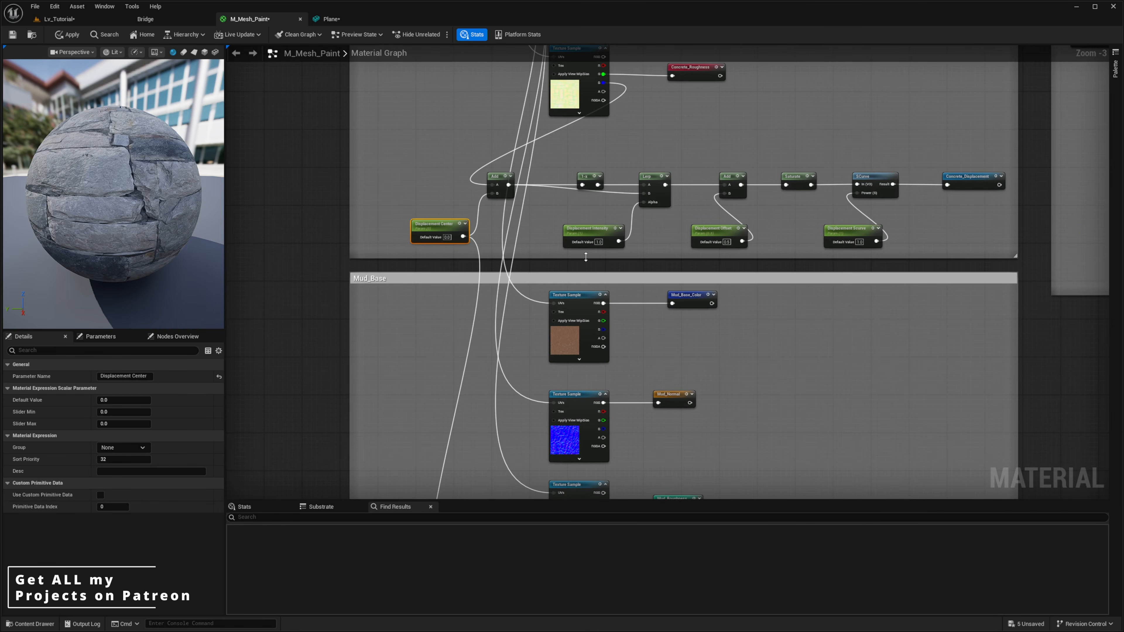
{"action": "left_click_drag", "start_coordinate": [612, 237], "coordinate": [581, 406]}
Connect the concrete Displacement Offset and Displacement Scurve parameters to the mud's second Add and SCurve Power inputs.
{"action": "right_click_drag", "start_coordinate": [680, 133], "coordinate": [604, 399]}
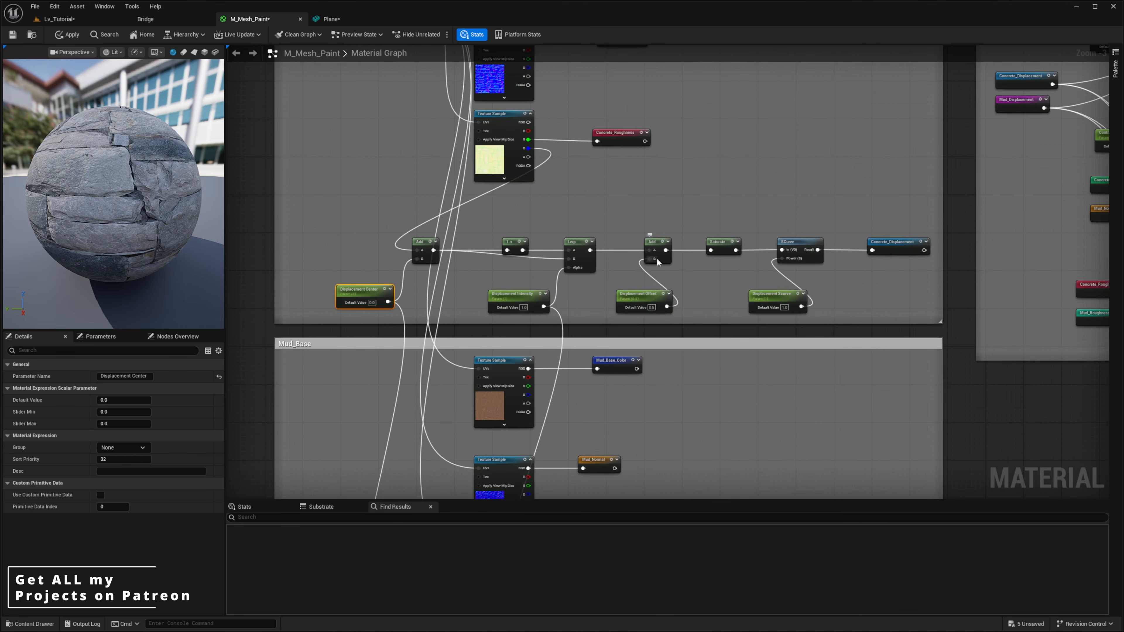
{"action": "left_click_drag", "start_coordinate": [666, 306], "coordinate": [587, 325]}
{"action": "right_click_drag", "start_coordinate": [715, 170], "coordinate": [624, 466]}
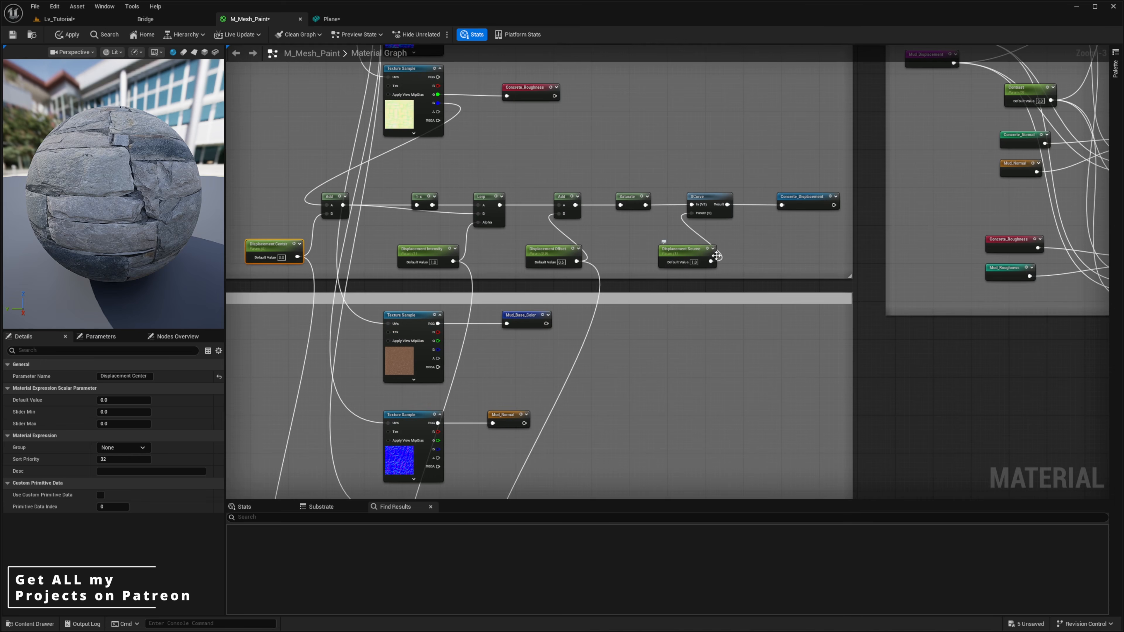
{"action": "left_click_drag", "start_coordinate": [707, 360], "coordinate": [633, 408]}
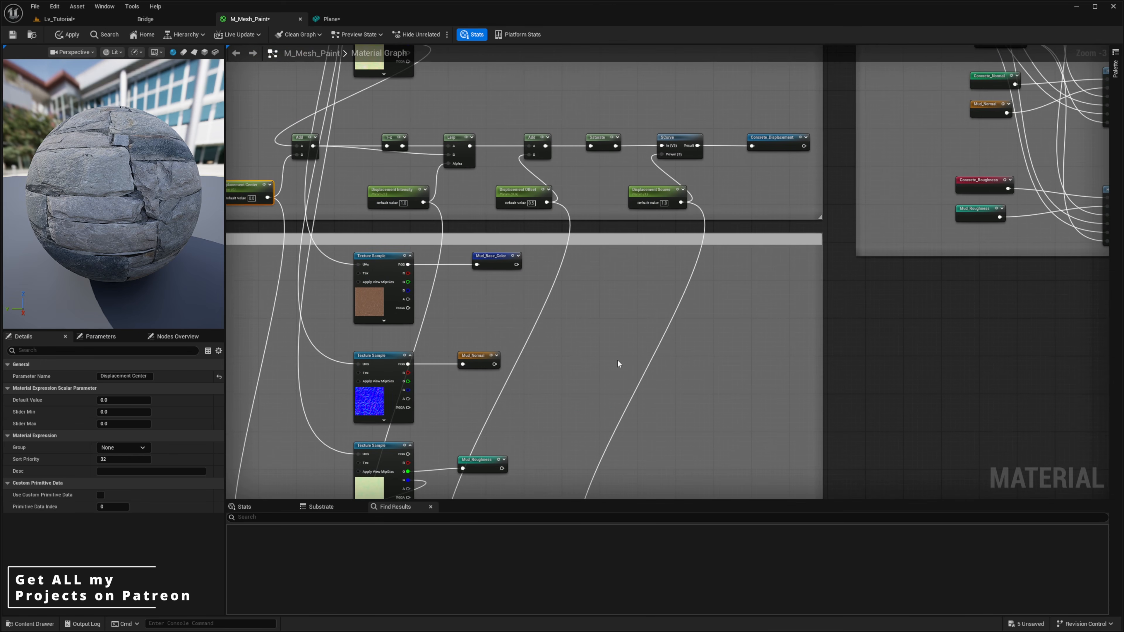
Apply the M_Mesh_Paint graph changes and bring up the M_Mesh_Paint_Inst parameters alongside the plane in the Lv_Tutorial level.
{"action": "left_click", "coordinate": [66, 35]}
{"action": "left_click_drag", "start_coordinate": [1123, 184], "coordinate": [878, 188]}
{"action": "scroll", "coordinate": [923, 291], "scroll_direction": "up", "scroll_amount": 4}
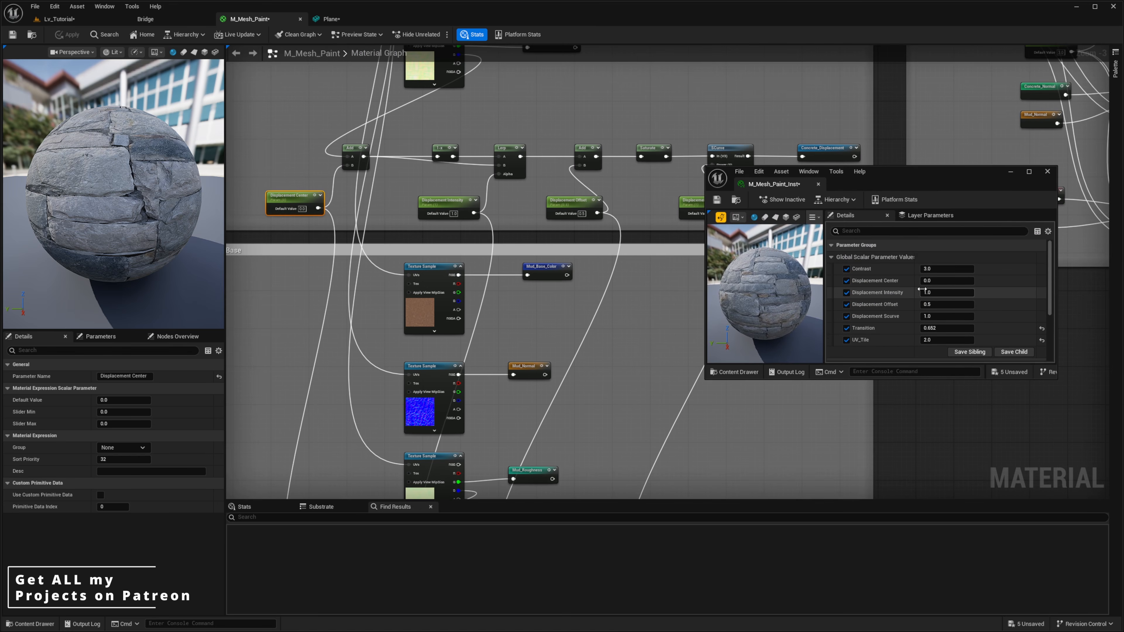
{"action": "scroll", "coordinate": [922, 295], "scroll_direction": "down", "scroll_amount": 1}
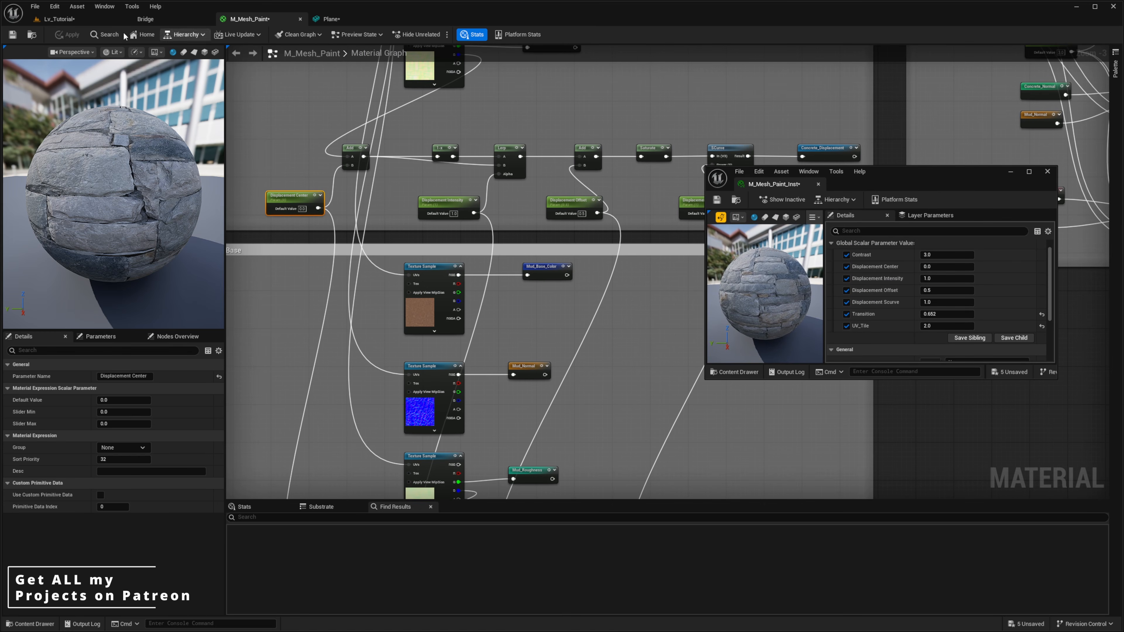
{"action": "left_click", "coordinate": [57, 18]}
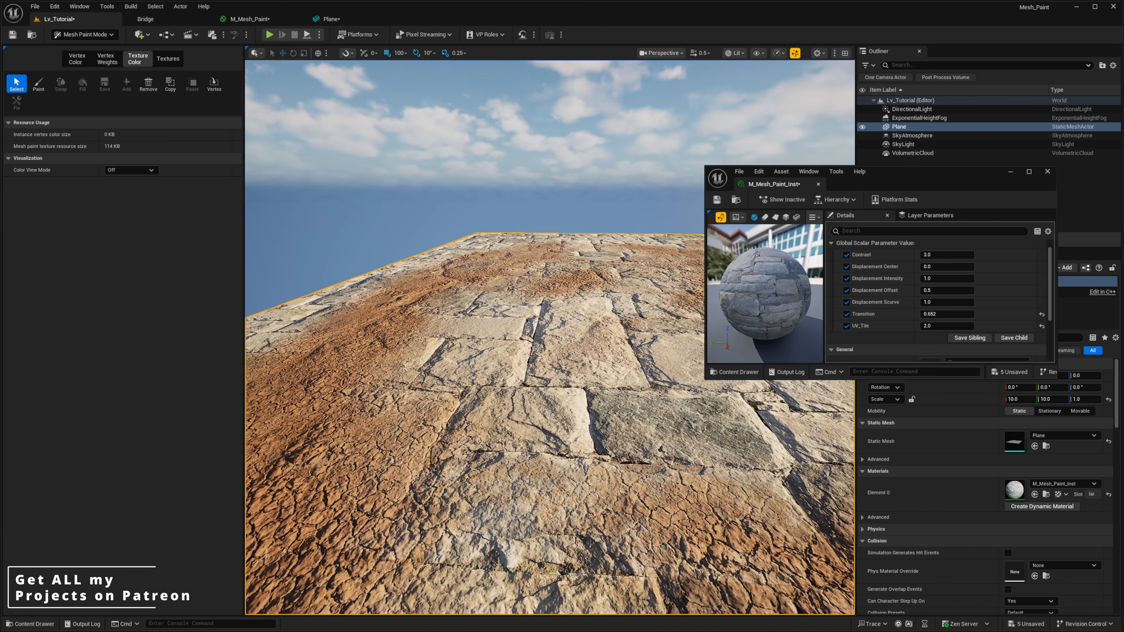
{"action": "right_click_drag", "start_coordinate": [548, 346], "coordinate": [614, 345]}
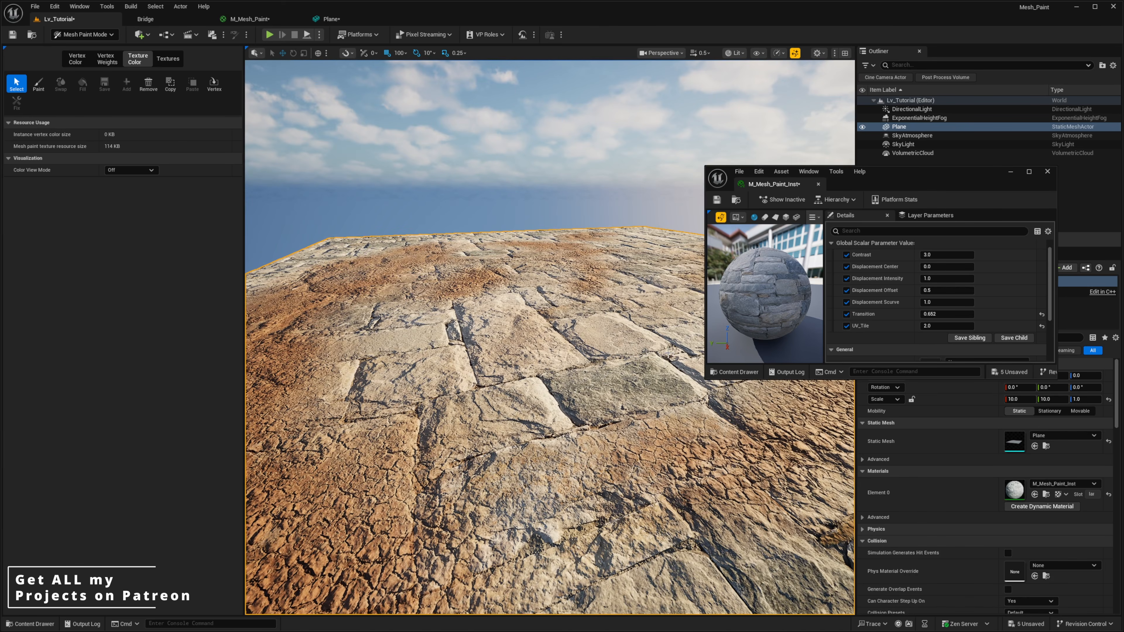
Set the material instance's Displacement Intensity parameter to 5.0.
{"action": "left_click", "coordinate": [935, 283]}
{"action": "type", "text": "5"}
{"action": "key", "text": "Return"}
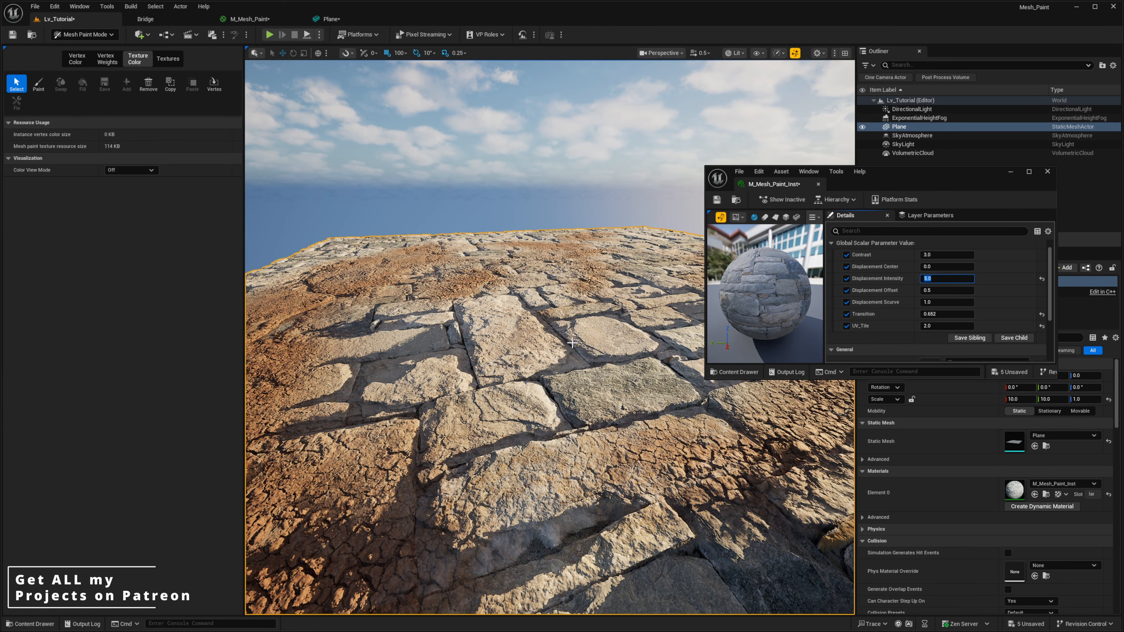
Set the instance's Displacement Scurve parameter to 0.0 and inspect the displaced stone and mud across the plane.
{"action": "right_click_drag", "start_coordinate": [582, 341], "coordinate": [615, 350]}
{"action": "scroll", "coordinate": [583, 341], "scroll_direction": "down", "scroll_amount": 1}
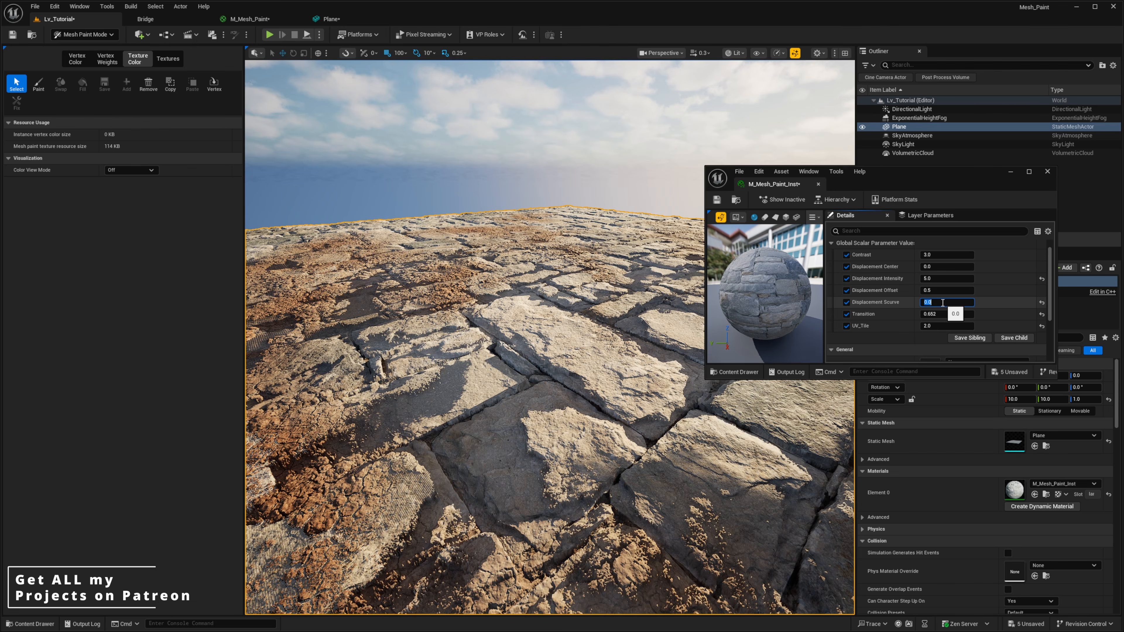
{"action": "right_click_drag", "start_coordinate": [575, 310], "coordinate": [613, 332]}
{"action": "scroll", "coordinate": [575, 310], "scroll_direction": "up", "scroll_amount": 3}
{"action": "scroll", "coordinate": [575, 310], "scroll_direction": "up", "scroll_amount": 1}
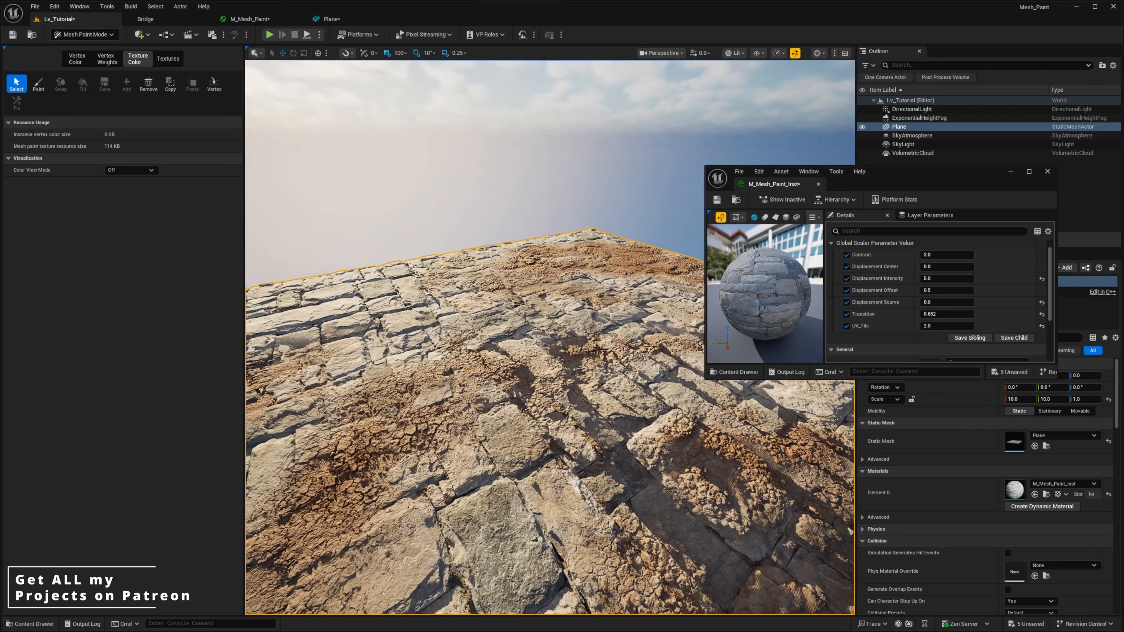
{"action": "right_click_drag", "start_coordinate": [494, 355], "coordinate": [455, 428]}
{"action": "right_click_drag", "start_coordinate": [661, 411], "coordinate": [660, 376]}
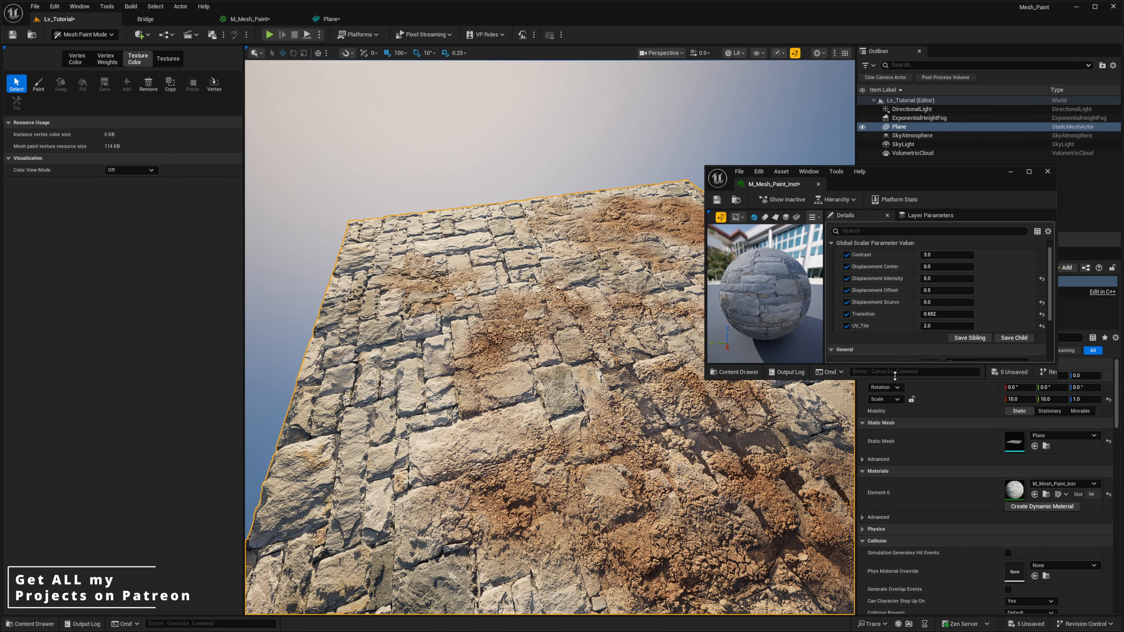
Set the instance's UV_Tile parameter to 3.0 and check the tiling on the plane.
{"action": "type", "text": "3"}
{"action": "key", "text": "Return"}
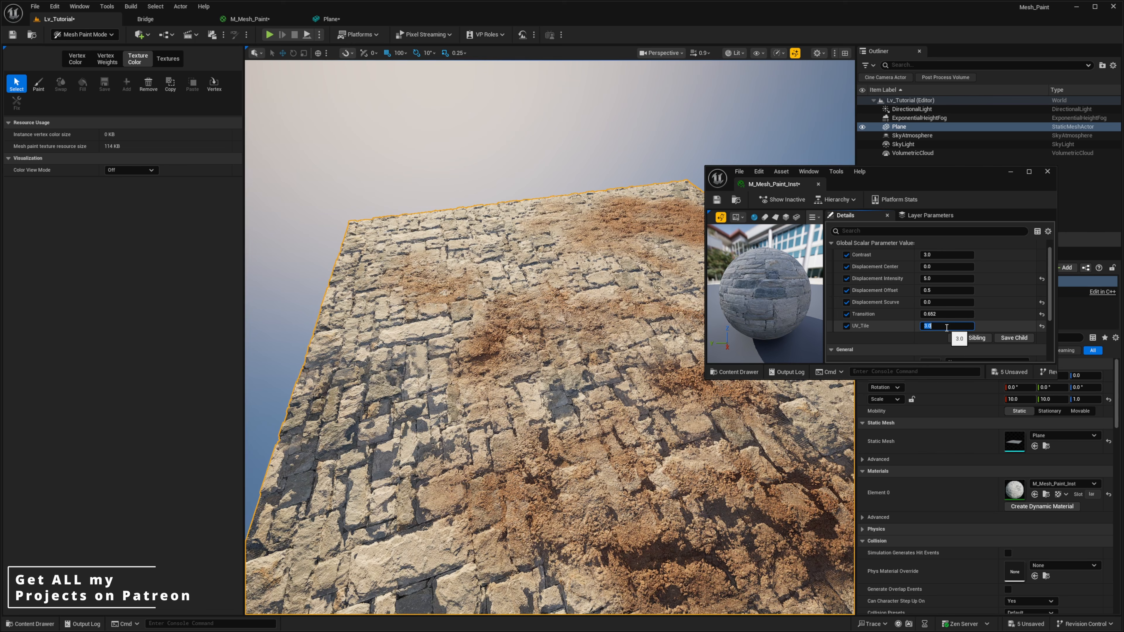
{"action": "key", "text": "Return"}
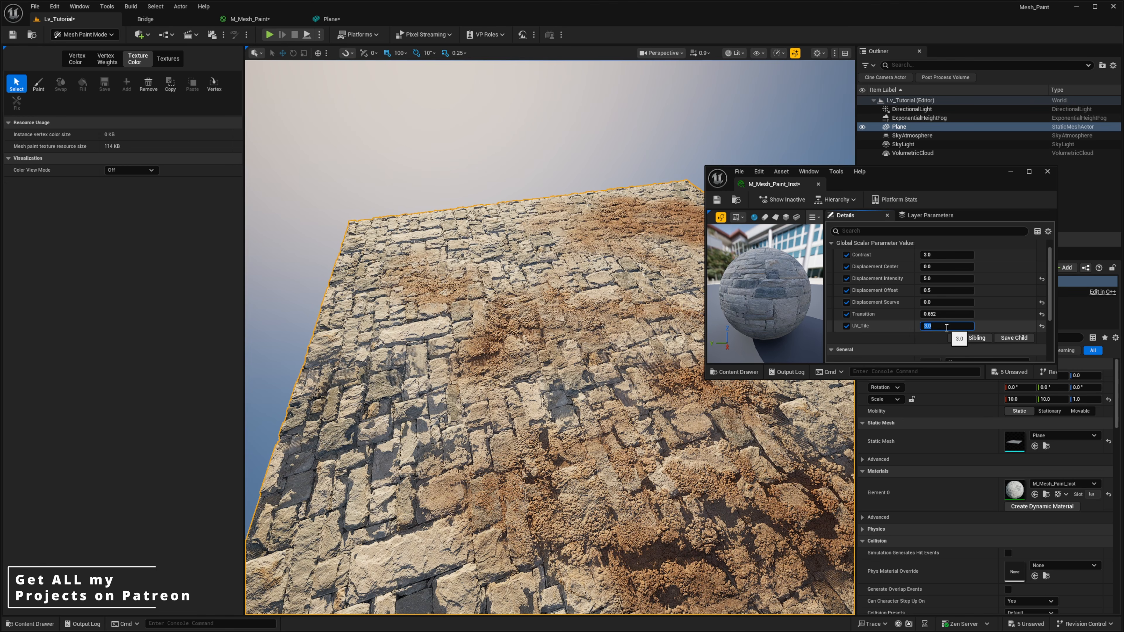
{"action": "right_click_drag", "start_coordinate": [511, 432], "coordinate": [504, 435]}
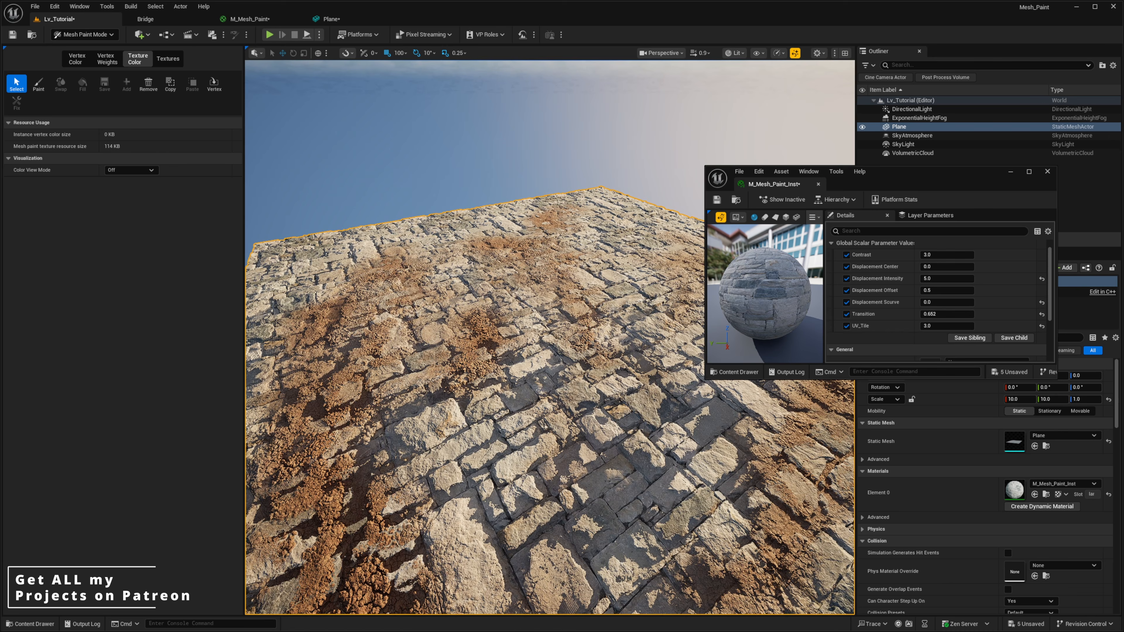
{"action": "mouse_move", "coordinate": [546, 345]}
{"action": "right_mouse_down"}
{"action": "mouse_move", "coordinate": [544, 361]}
{"action": "mouse_move", "coordinate": [527, 351]}
{"action": "right_mouse_up"}
Paint additional mud over the plane with the texture color brush on the red channel.
{"action": "left_click", "coordinate": [38, 83]}
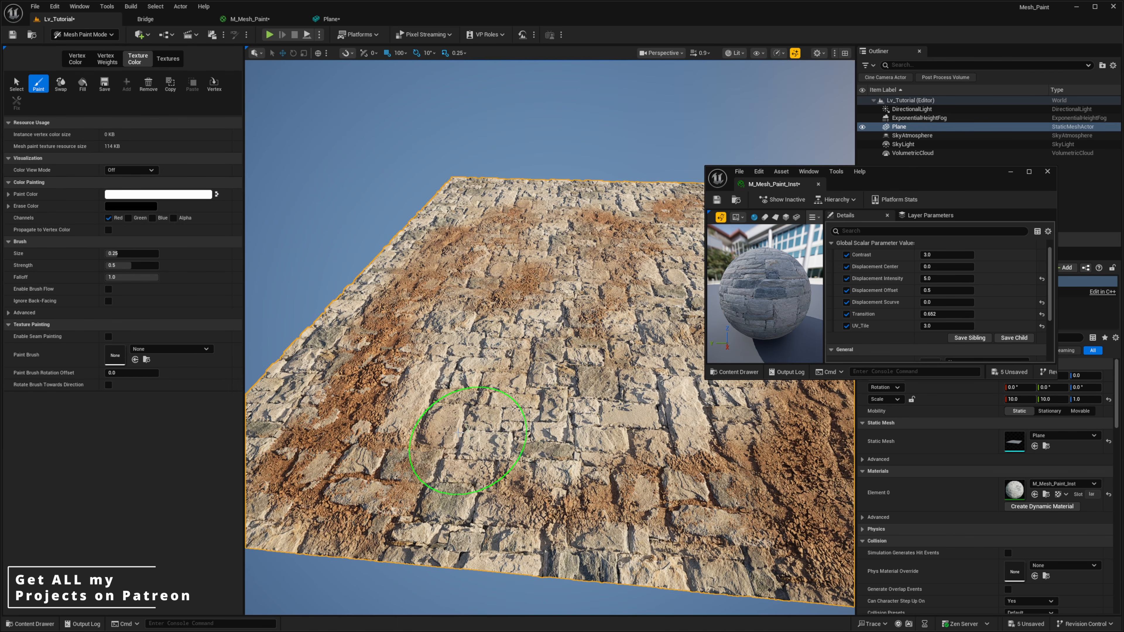
{"action": "right_click_drag", "start_coordinate": [454, 469], "coordinate": [316, 458]}
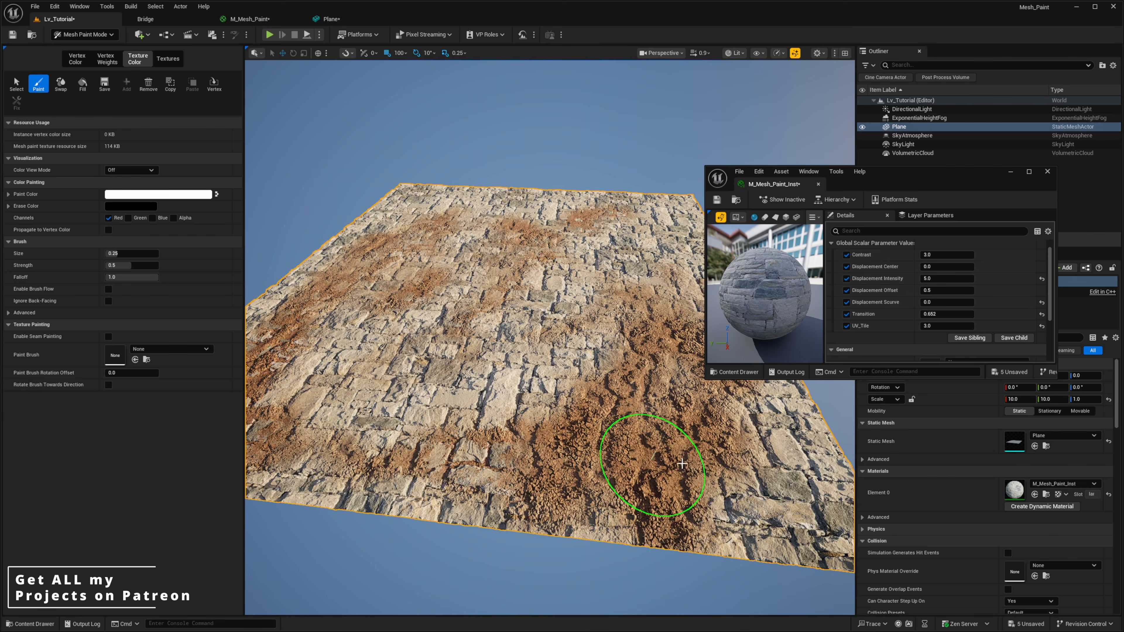
{"action": "mouse_move", "coordinate": [810, 469]}
{"action": "right_mouse_down"}
{"action": "mouse_move", "coordinate": [630, 492]}
{"action": "mouse_move", "coordinate": [627, 465]}
{"action": "right_mouse_up"}
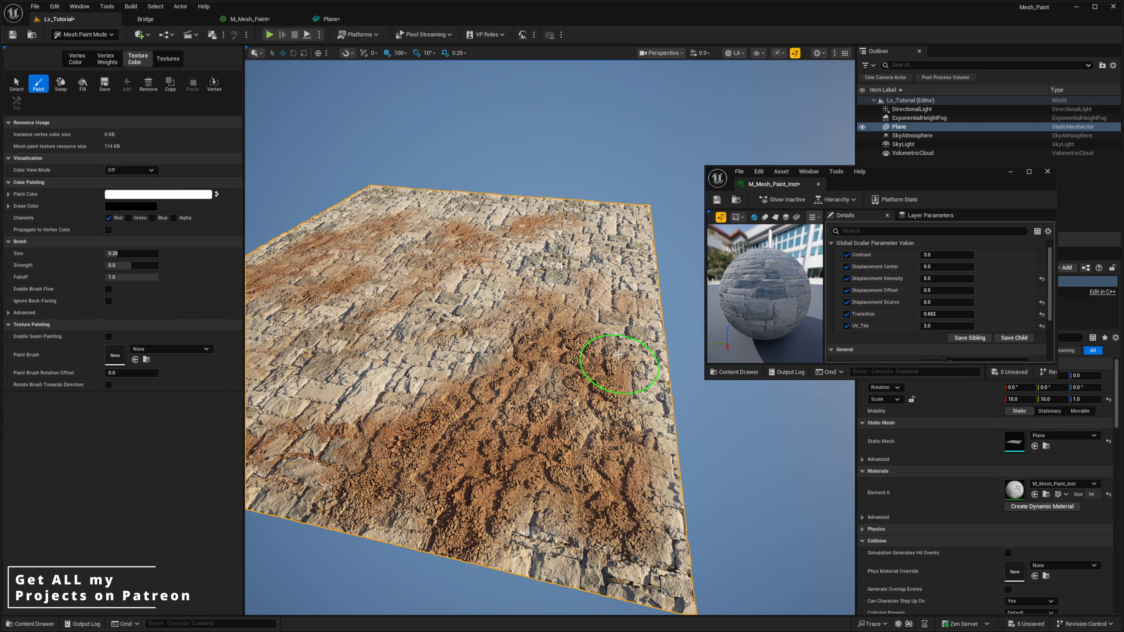
{"action": "left_click_drag", "start_coordinate": [598, 286], "coordinate": [617, 305]}
{"action": "right_click_drag", "start_coordinate": [617, 306], "coordinate": [422, 314]}
{"action": "mouse_move", "coordinate": [394, 485]}
{"action": "right_mouse_down"}
{"action": "mouse_move", "coordinate": [564, 452]}
{"action": "mouse_move", "coordinate": [595, 465]}
{"action": "mouse_move", "coordinate": [484, 351]}
{"action": "mouse_move", "coordinate": [439, 336]}
{"action": "right_mouse_up"}
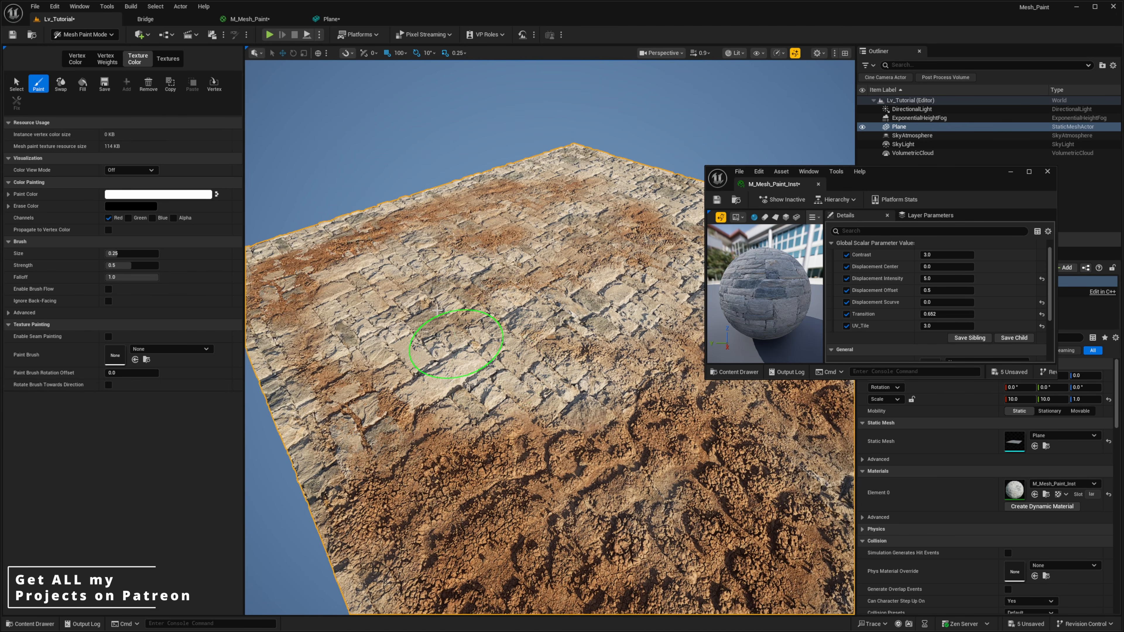
Paint over the plane's bare stone areas with the green channel and with the blue channel.
{"action": "left_click", "coordinate": [128, 218]}
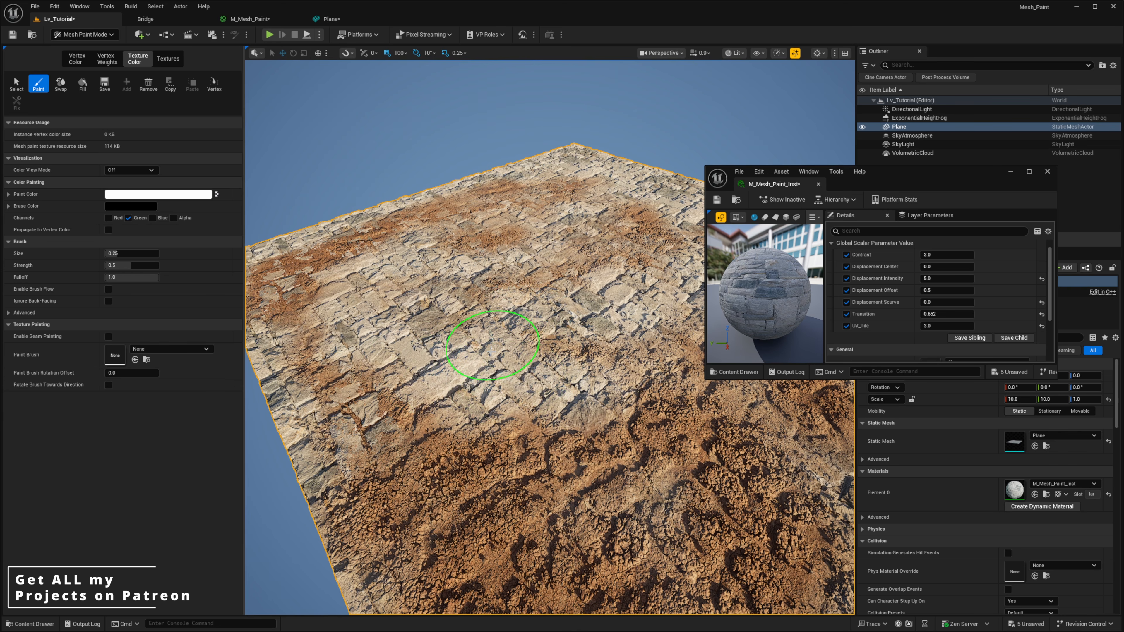
{"action": "left_click", "coordinate": [152, 219]}
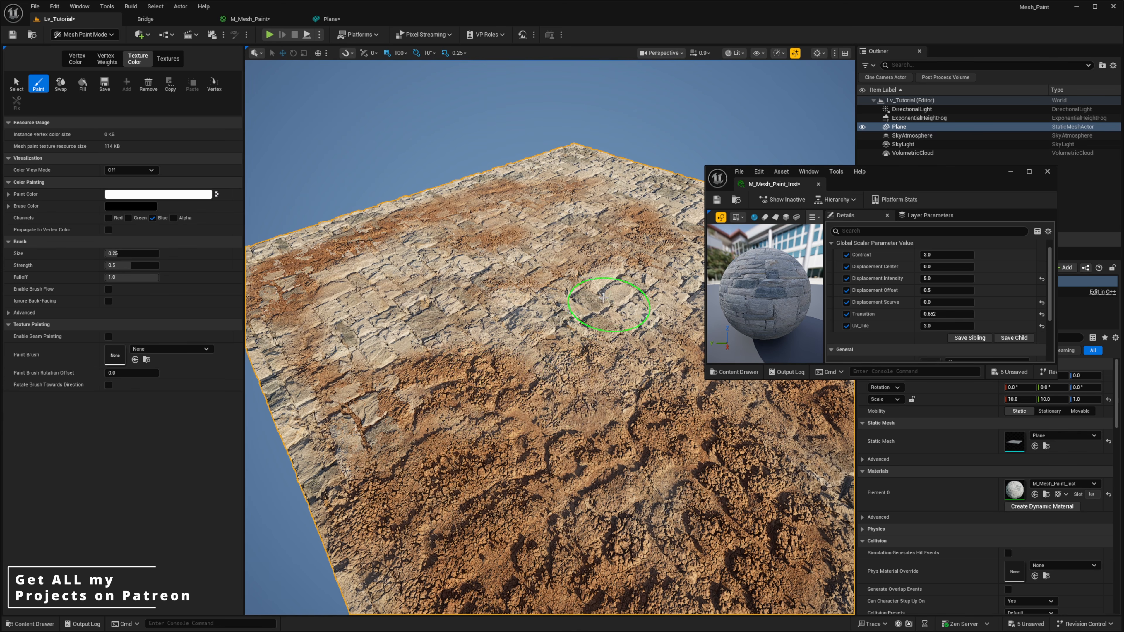
{"action": "mouse_move", "coordinate": [381, 345]}
{"action": "left_mouse_down"}
{"action": "mouse_move", "coordinate": [363, 322]}
{"action": "mouse_move", "coordinate": [414, 281]}
{"action": "mouse_move", "coordinate": [460, 266]}
{"action": "left_mouse_up"}
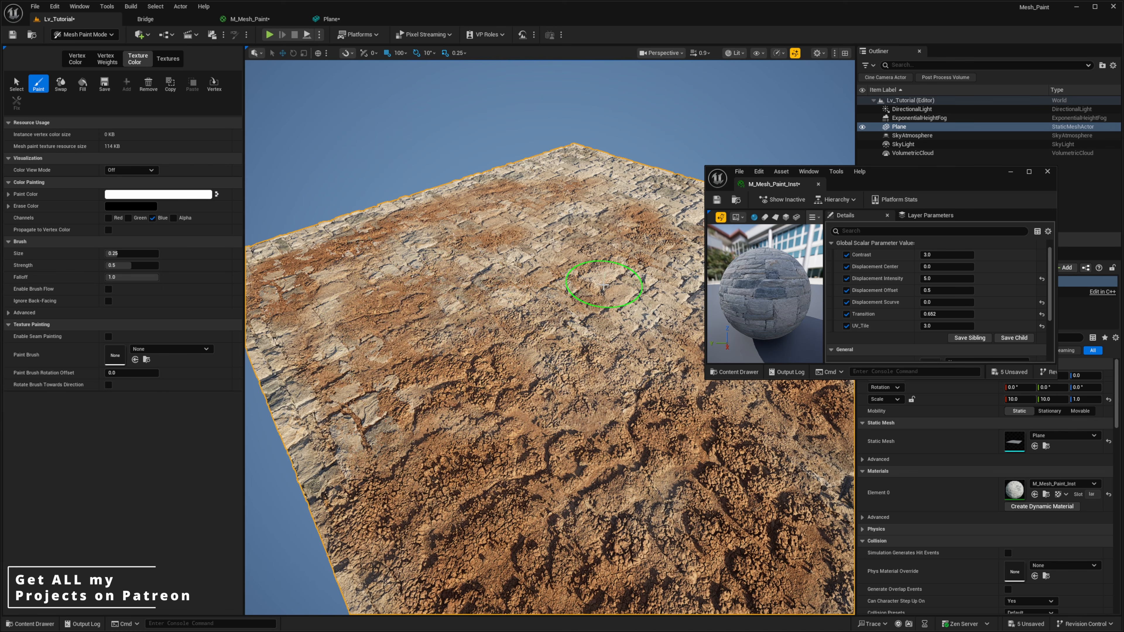
{"action": "right_click_drag", "start_coordinate": [469, 368], "coordinate": [430, 326]}
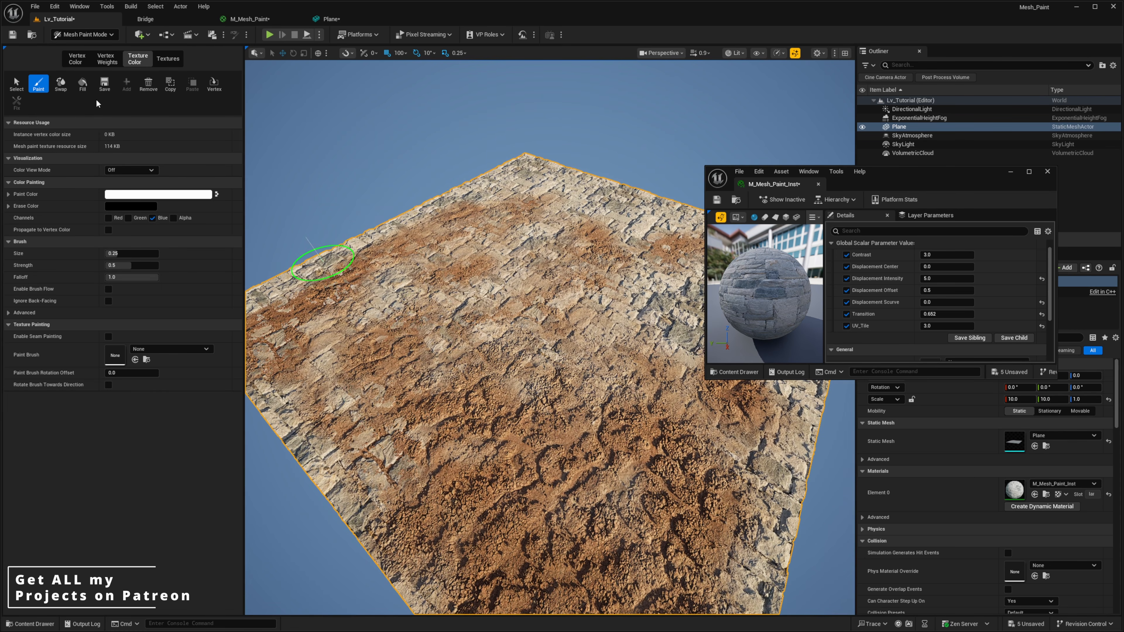
Remove the plane's painted texture colors and paint a new mud strip along one side with the red channel.
{"action": "left_click", "coordinate": [148, 84]}
{"action": "right_click_drag", "start_coordinate": [515, 352], "coordinate": [496, 335]}
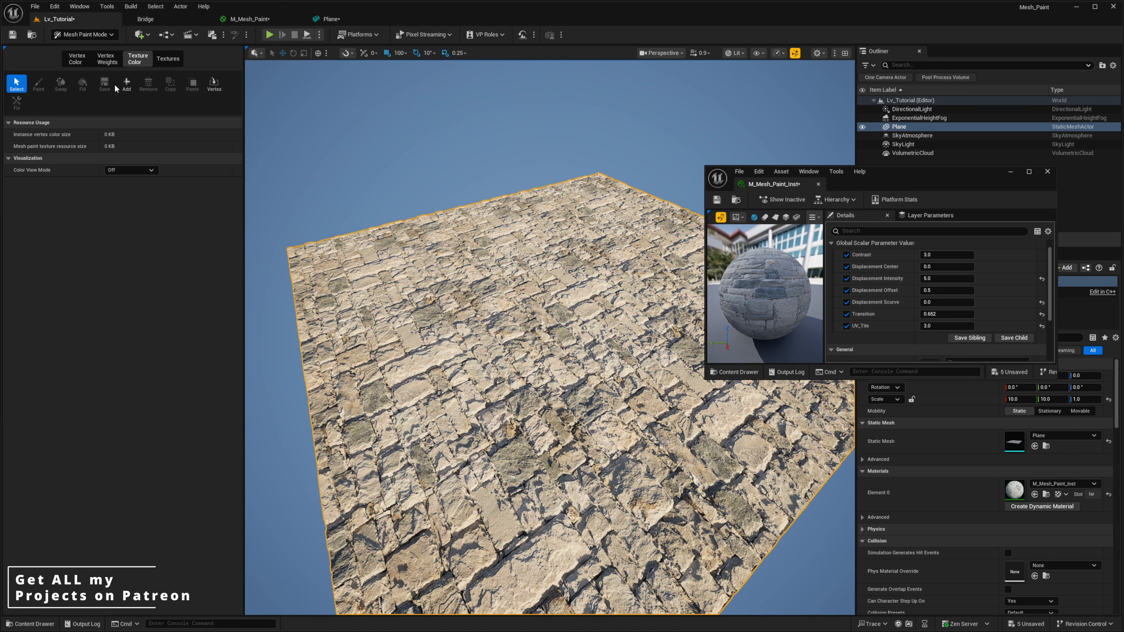
{"action": "left_click", "coordinate": [39, 84]}
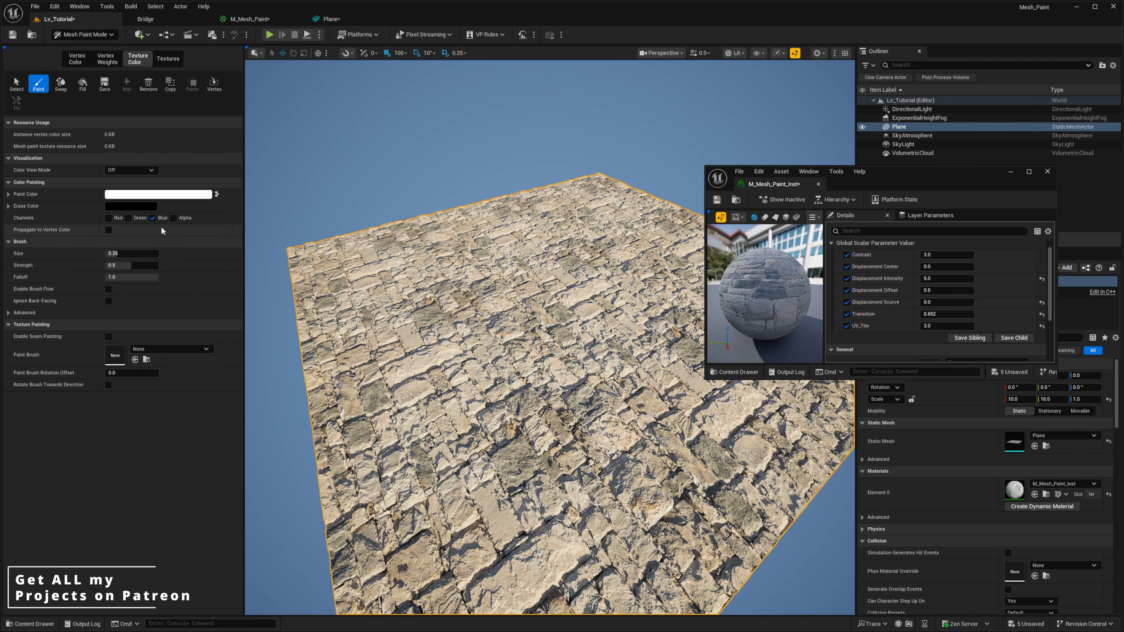
{"action": "left_click", "coordinate": [108, 217]}
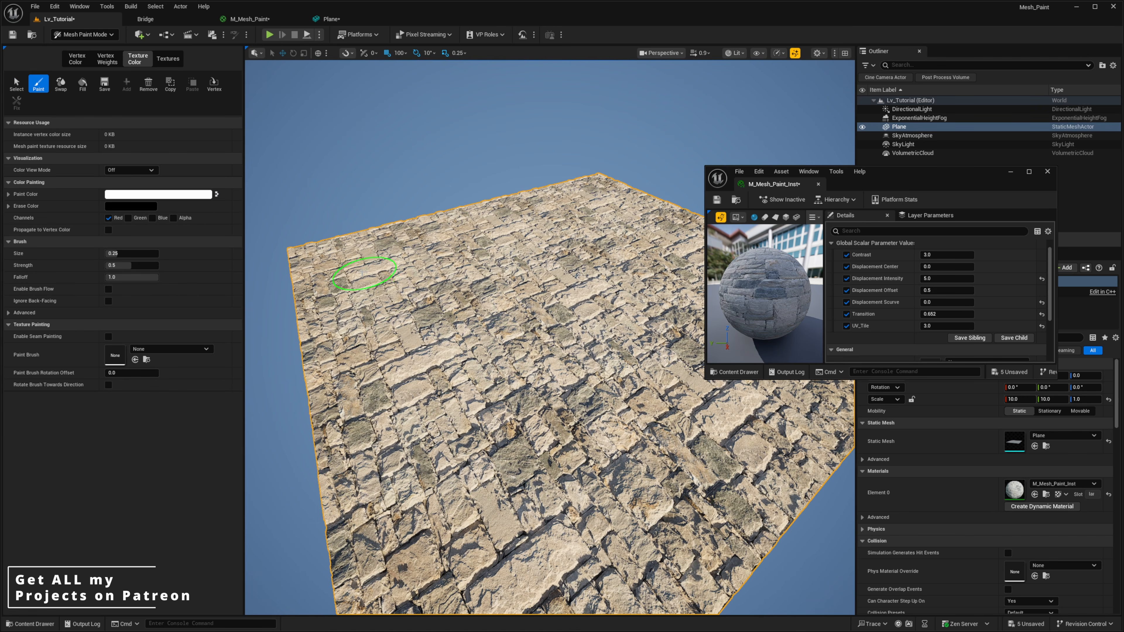
{"action": "left_click_drag", "start_coordinate": [371, 261], "coordinate": [388, 321]}
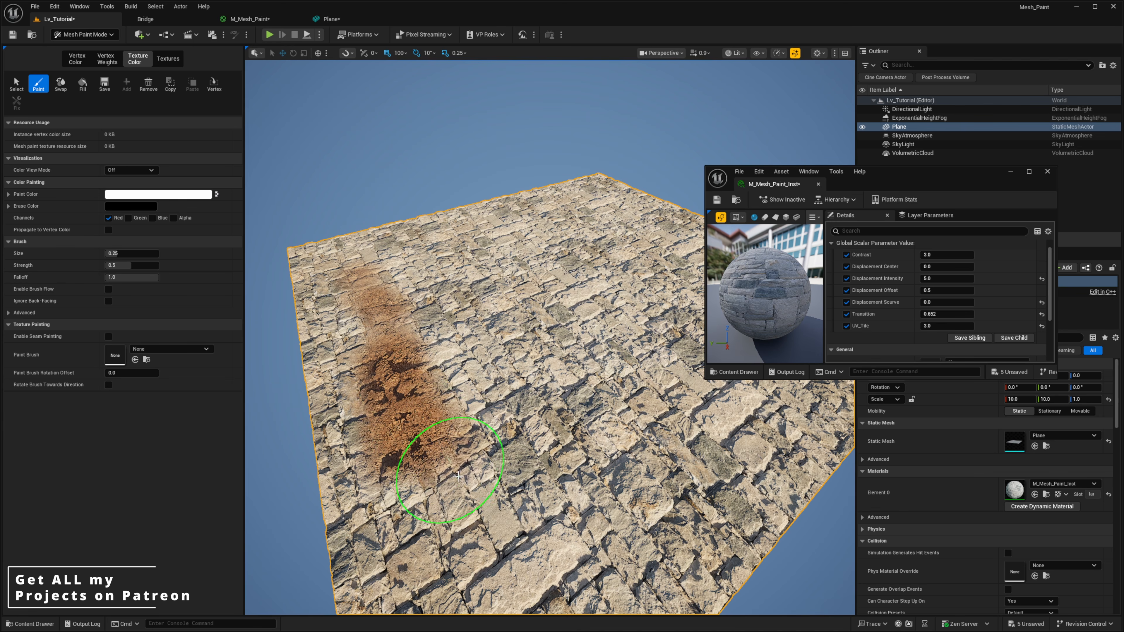
{"action": "mouse_move", "coordinate": [458, 476]}
{"action": "left_mouse_down"}
{"action": "mouse_move", "coordinate": [414, 515]}
{"action": "mouse_move", "coordinate": [517, 411]}
{"action": "left_mouse_up"}
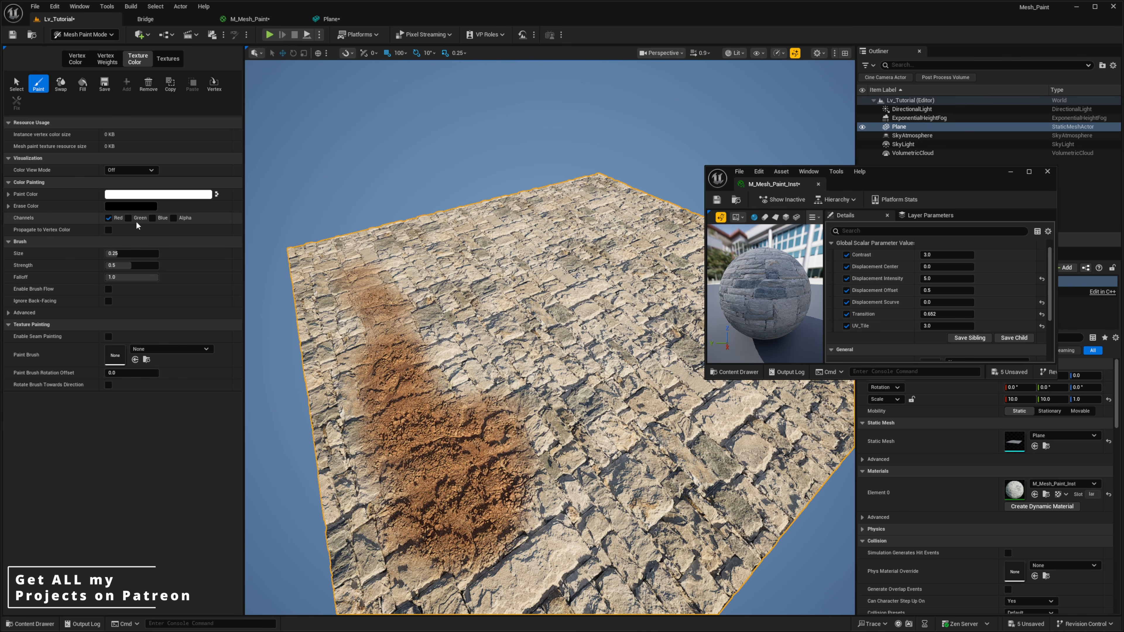
Paint a second patch beside the red-channel mud strip using only the green channel.
{"action": "left_click", "coordinate": [108, 217]}
{"action": "mouse_move", "coordinate": [564, 382]}
{"action": "left_mouse_down"}
{"action": "mouse_move", "coordinate": [556, 427]}
{"action": "mouse_move", "coordinate": [581, 497]}
{"action": "mouse_move", "coordinate": [643, 409]}
{"action": "mouse_move", "coordinate": [572, 347]}
{"action": "mouse_move", "coordinate": [483, 381]}
{"action": "left_mouse_up"}
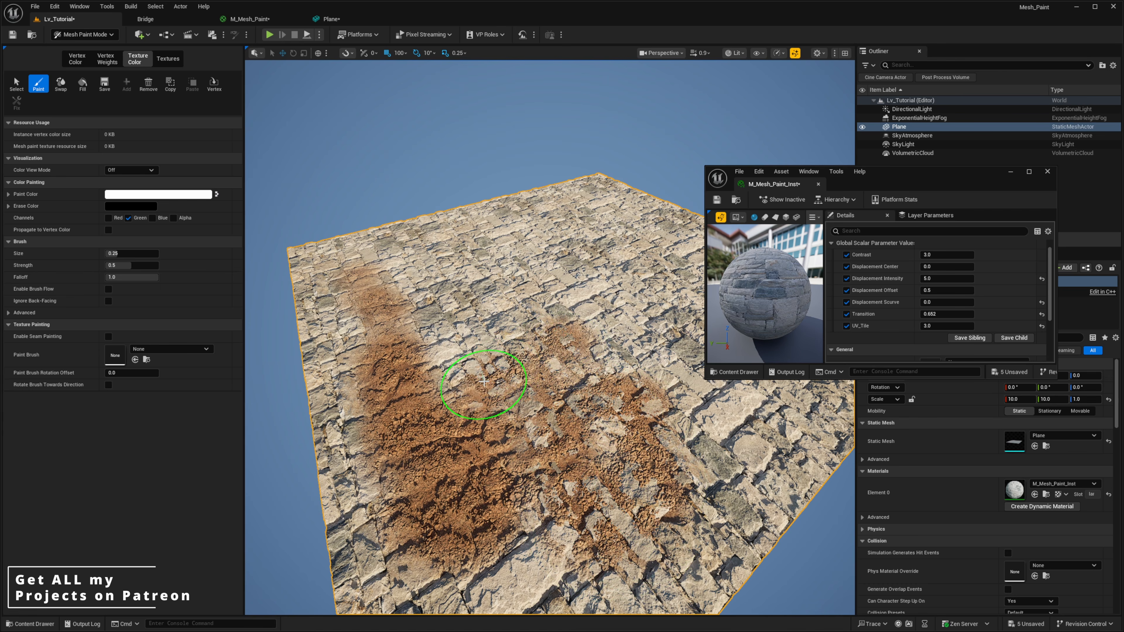
{"action": "mouse_move", "coordinate": [578, 296]}
{"action": "left_mouse_down"}
{"action": "mouse_move", "coordinate": [603, 389]}
{"action": "mouse_move", "coordinate": [665, 452]}
{"action": "mouse_move", "coordinate": [657, 381]}
{"action": "mouse_move", "coordinate": [583, 332]}
{"action": "left_mouse_up"}
{"action": "mouse_move", "coordinate": [583, 332]}
{"action": "right_mouse_down"}
{"action": "mouse_move", "coordinate": [565, 284]}
{"action": "mouse_move", "coordinate": [602, 414]}
{"action": "mouse_move", "coordinate": [613, 385]}
{"action": "right_mouse_up"}
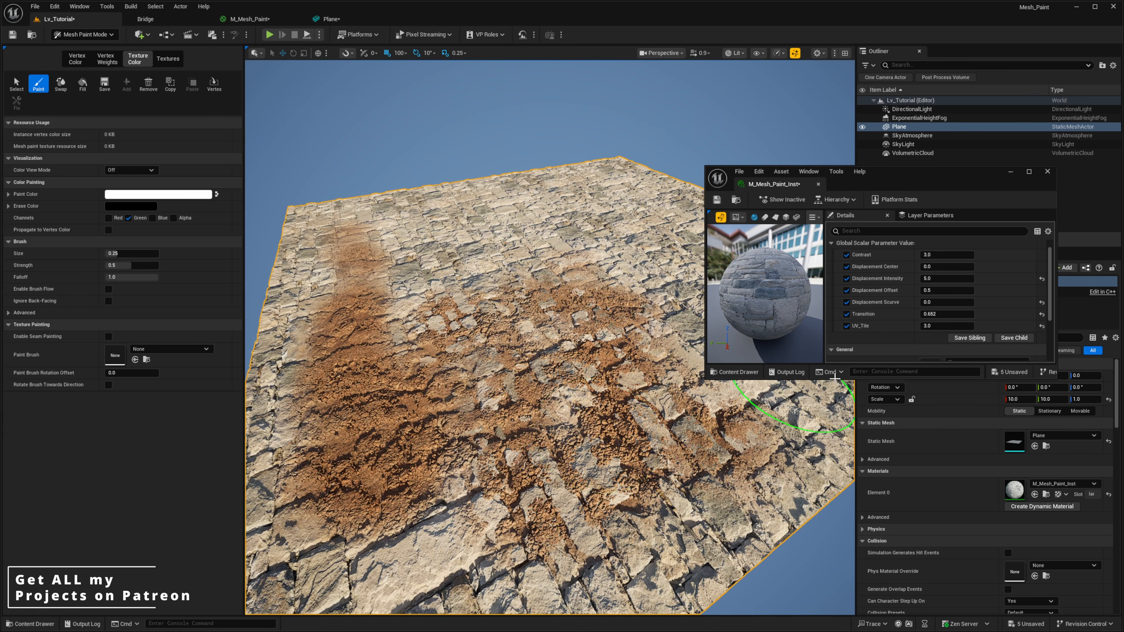
Try Transition values between 0.0 and 0.7 on the material instance and set the parameter to 0.6.
{"action": "mouse_move", "coordinate": [940, 313]}
{"action": "left_mouse_down"}
{"action": "mouse_move", "coordinate": [907, 313]}
{"action": "mouse_move", "coordinate": [951, 313]}
{"action": "mouse_move", "coordinate": [932, 317]}
{"action": "left_mouse_up"}
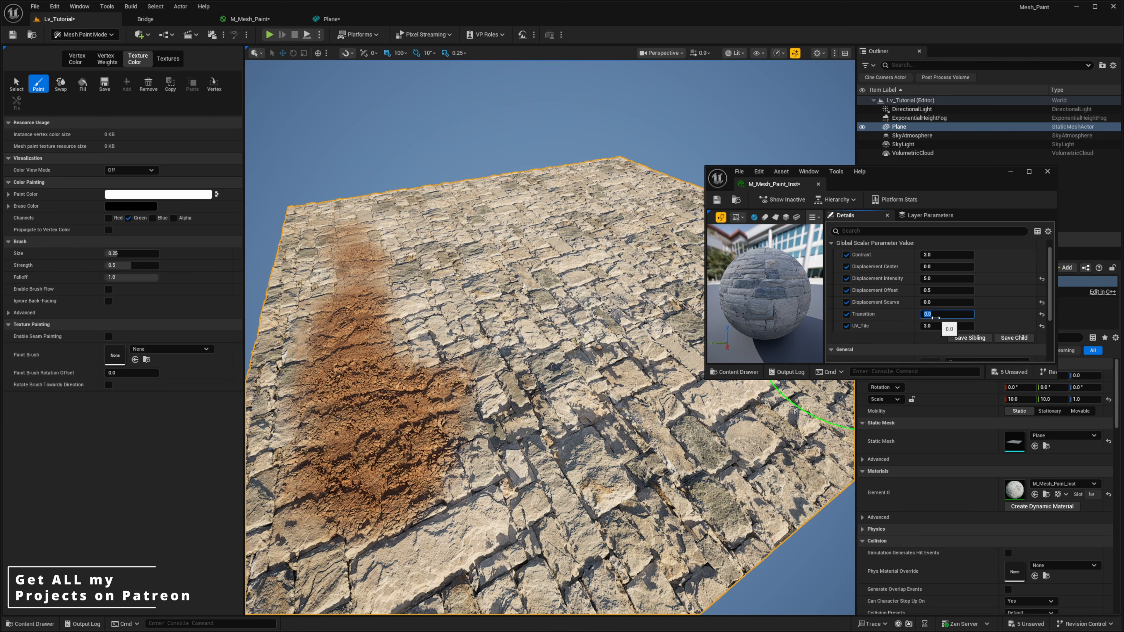
{"action": "left_click", "coordinate": [938, 340]}
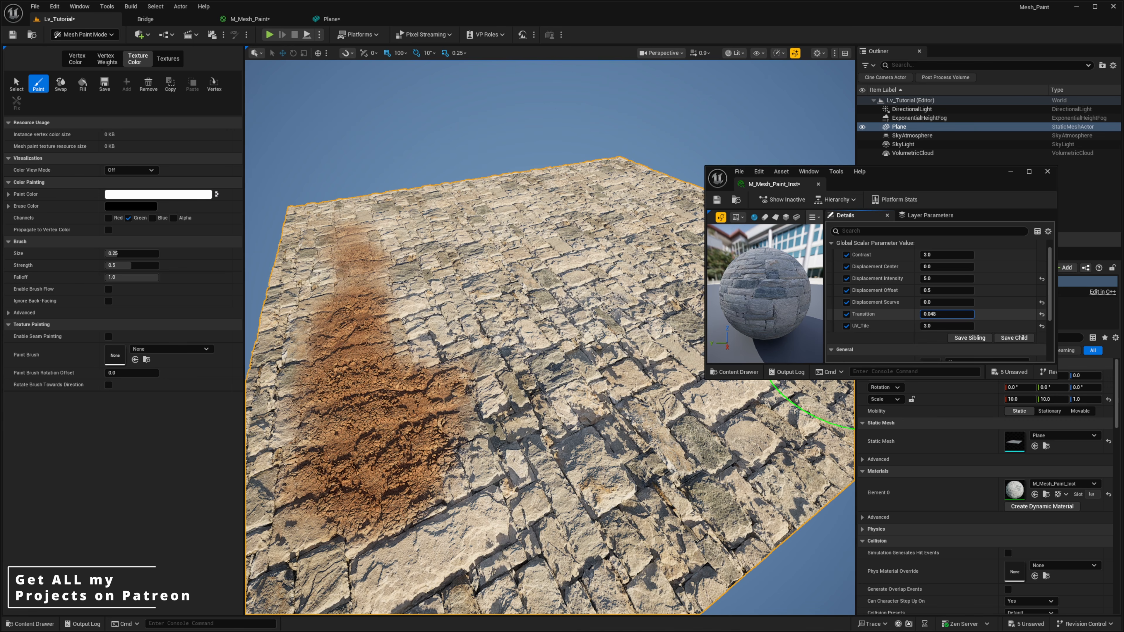
{"action": "left_click_drag", "start_coordinate": [941, 313], "coordinate": [963, 313]}
{"action": "left_click", "coordinate": [946, 317]}
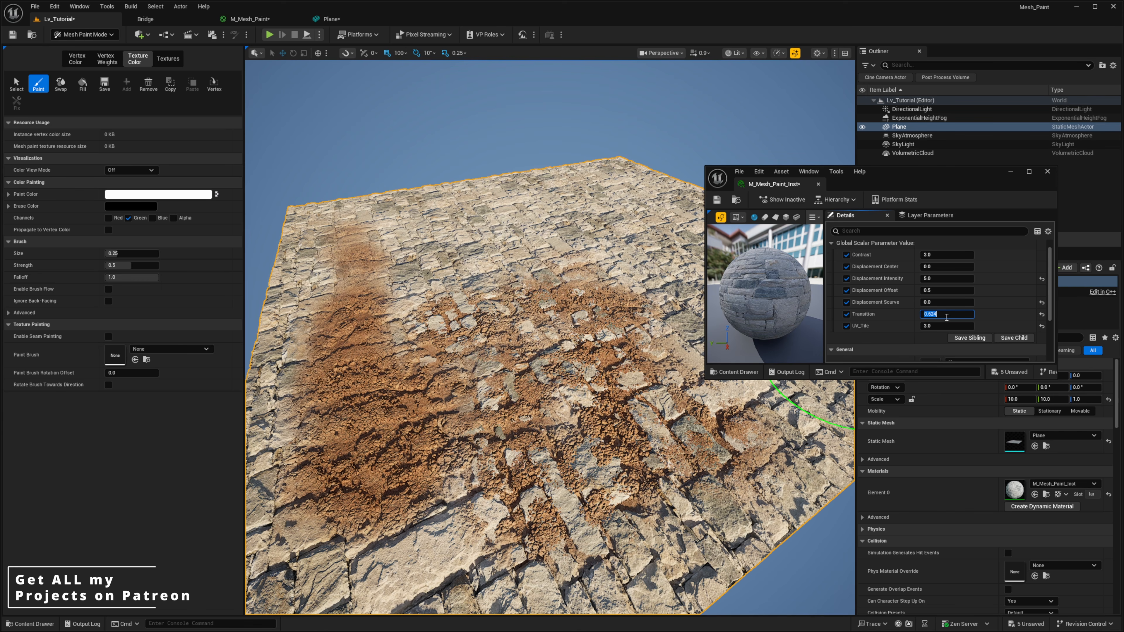
{"action": "key", "text": "Return"}
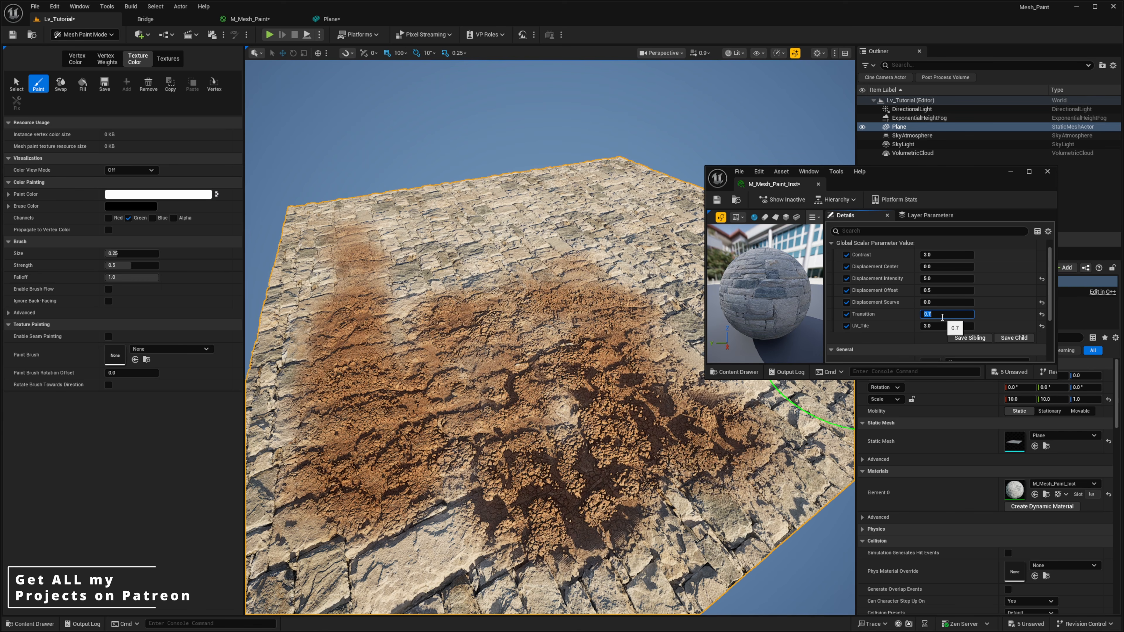
{"action": "type", "text": "0.6"}
{"action": "key", "text": "Return"}
{"action": "right_click_drag", "start_coordinate": [613, 376], "coordinate": [641, 372]}
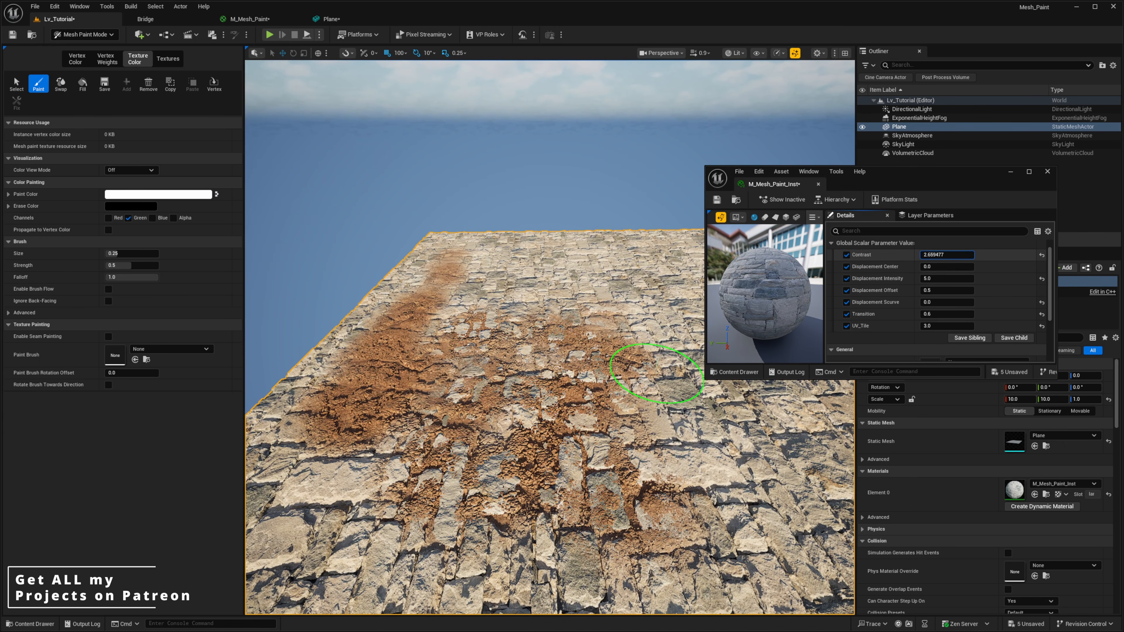
Try different Contrast values on the material instance and set the parameter to 1.0.
{"action": "left_click_drag", "start_coordinate": [938, 254], "coordinate": [962, 254]}
{"action": "left_click", "coordinate": [938, 253]}
{"action": "type", "text": "1"}
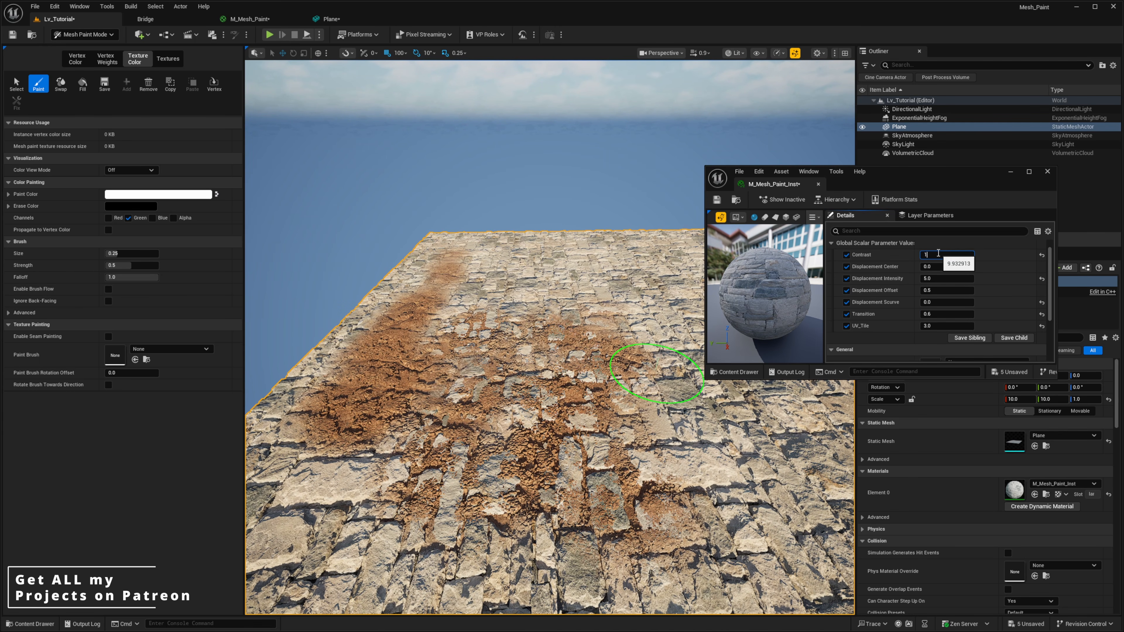
{"action": "right_click_drag", "start_coordinate": [565, 361], "coordinate": [571, 411]}
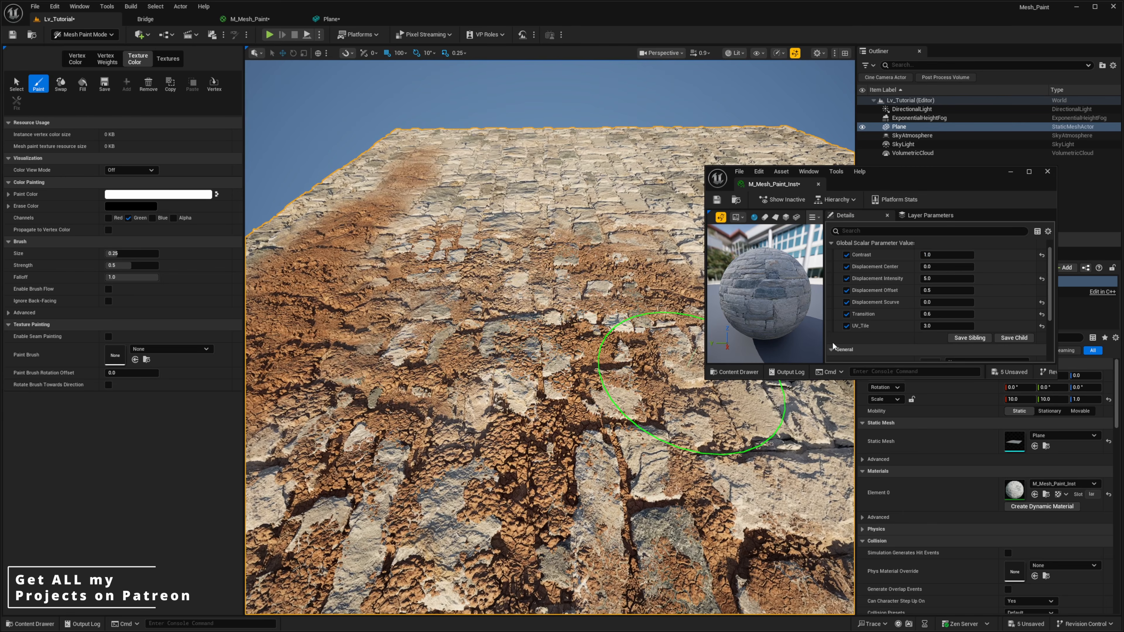
Set the instance's Transition parameter to 0.536 and examine the blended stone and mud from several angles.
{"action": "right_click_drag", "start_coordinate": [664, 354], "coordinate": [668, 377]}
{"action": "mouse_move", "coordinate": [945, 313]}
{"action": "left_mouse_down"}
{"action": "mouse_move", "coordinate": [927, 314]}
{"action": "mouse_move", "coordinate": [938, 314]}
{"action": "left_mouse_up"}
{"action": "right_click_drag", "start_coordinate": [575, 407], "coordinate": [604, 401]}
{"action": "right_click_drag", "start_coordinate": [716, 566], "coordinate": [464, 421]}
{"action": "mouse_move", "coordinate": [464, 421]}
{"action": "left_mouse_down"}
{"action": "mouse_move", "coordinate": [454, 344]}
{"action": "mouse_move", "coordinate": [454, 394]}
{"action": "left_mouse_up"}
{"action": "right_click_drag", "start_coordinate": [454, 394], "coordinate": [517, 310]}
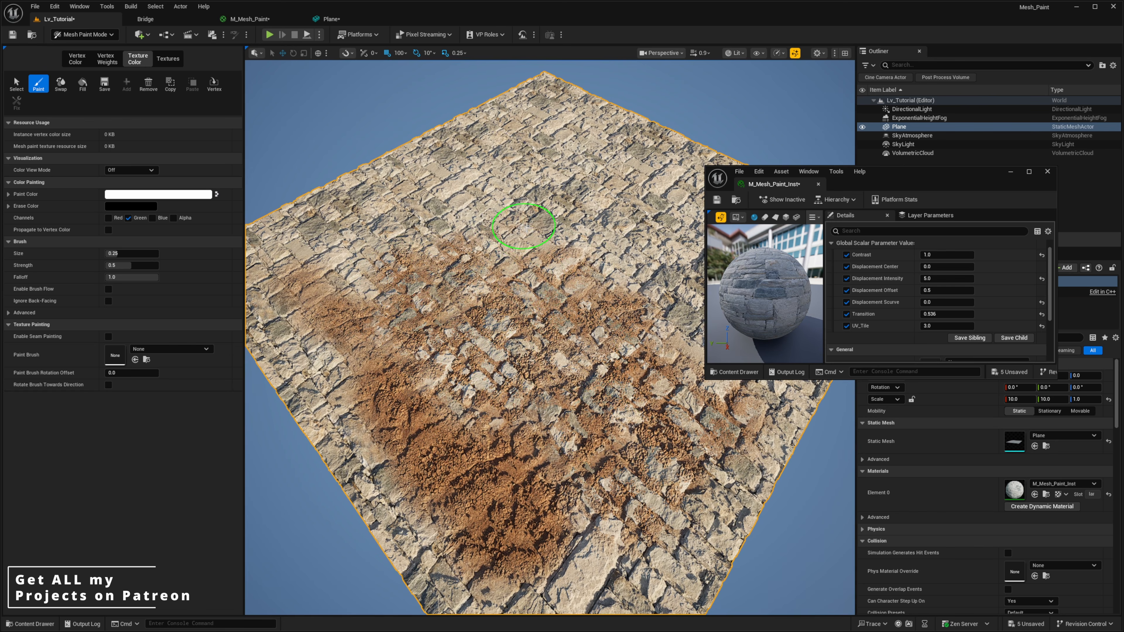
{"action": "right_click_drag", "start_coordinate": [589, 366], "coordinate": [476, 401]}
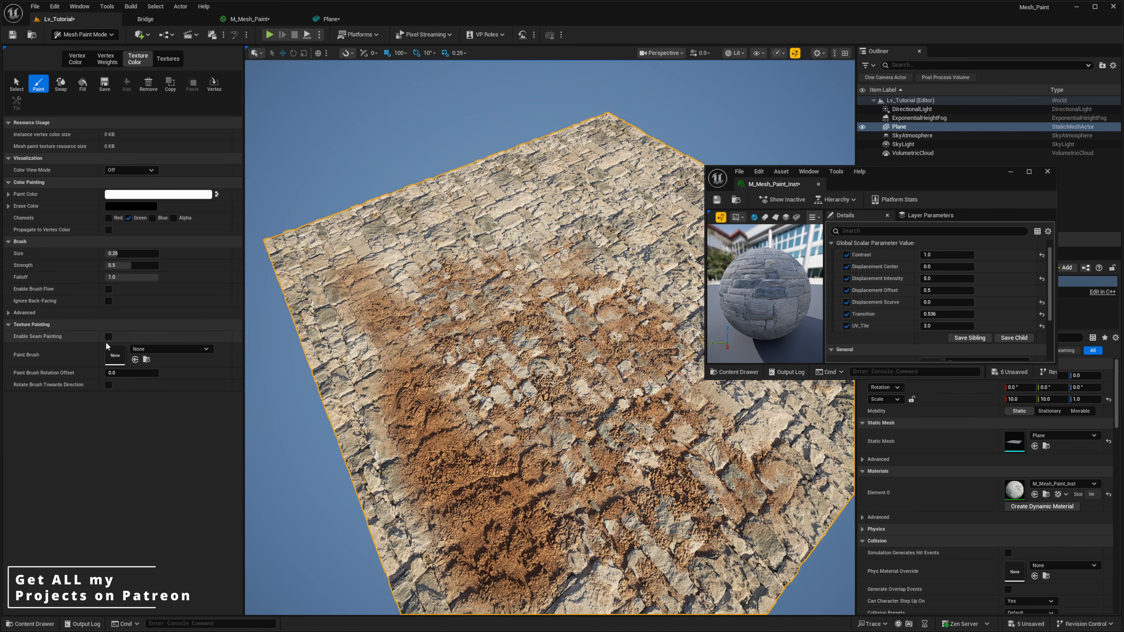
Paint over the lower part of the muddy area on the plane using only the blue channel.
{"action": "left_click", "coordinate": [152, 218]}
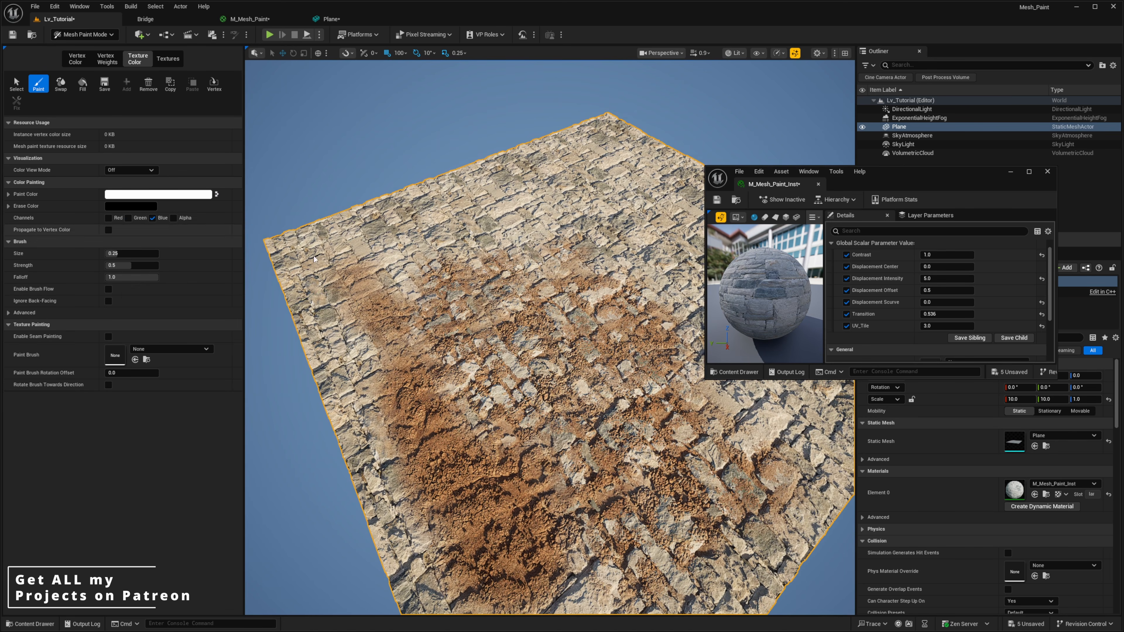
{"action": "mouse_move", "coordinate": [509, 526]}
{"action": "left_mouse_down"}
{"action": "mouse_move", "coordinate": [501, 489]}
{"action": "mouse_move", "coordinate": [531, 535]}
{"action": "mouse_move", "coordinate": [642, 488]}
{"action": "mouse_move", "coordinate": [623, 397]}
{"action": "left_mouse_up"}
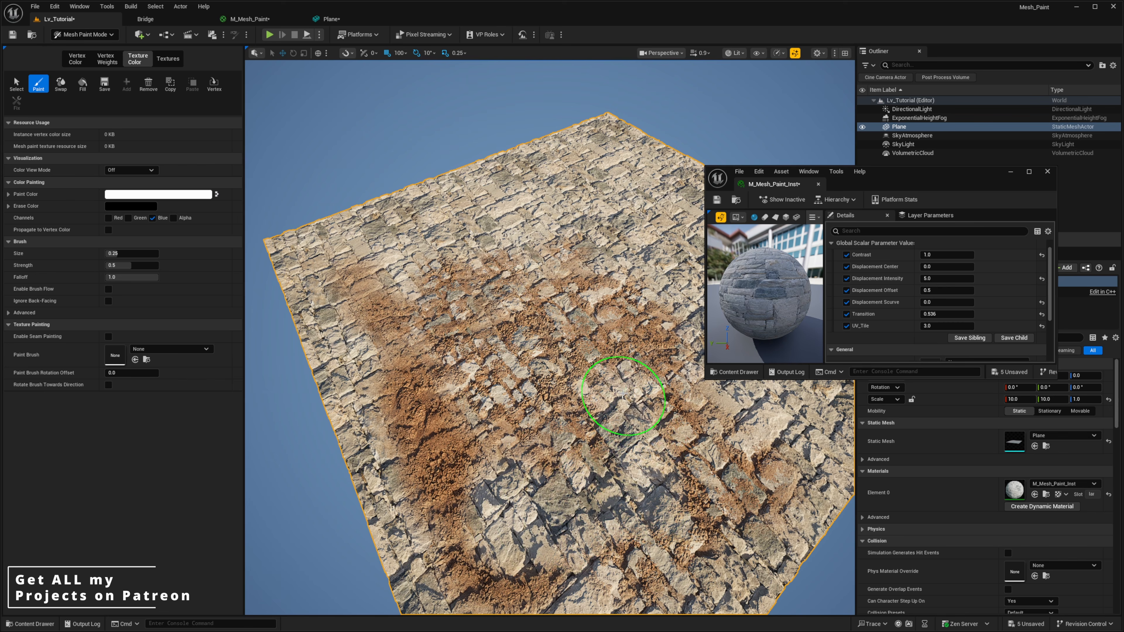
{"action": "mouse_move", "coordinate": [452, 430]}
{"action": "left_mouse_down"}
{"action": "mouse_move", "coordinate": [394, 389]}
{"action": "mouse_move", "coordinate": [442, 482]}
{"action": "mouse_move", "coordinate": [682, 527]}
{"action": "mouse_move", "coordinate": [539, 483]}
{"action": "left_mouse_up"}
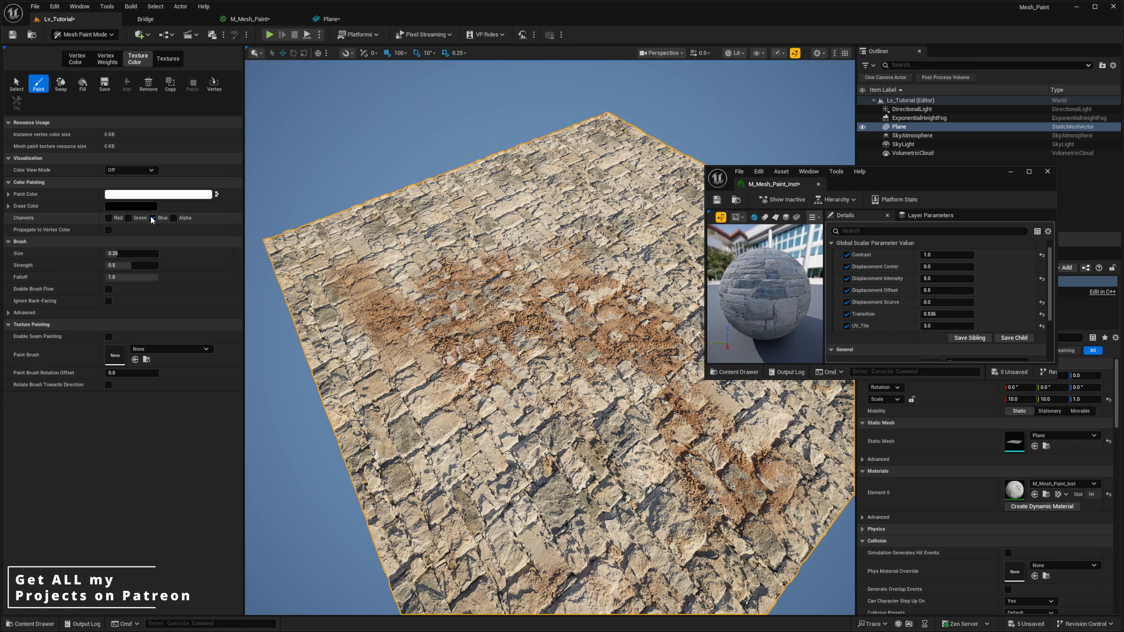
{"action": "right_click_drag", "start_coordinate": [589, 436], "coordinate": [642, 425]}
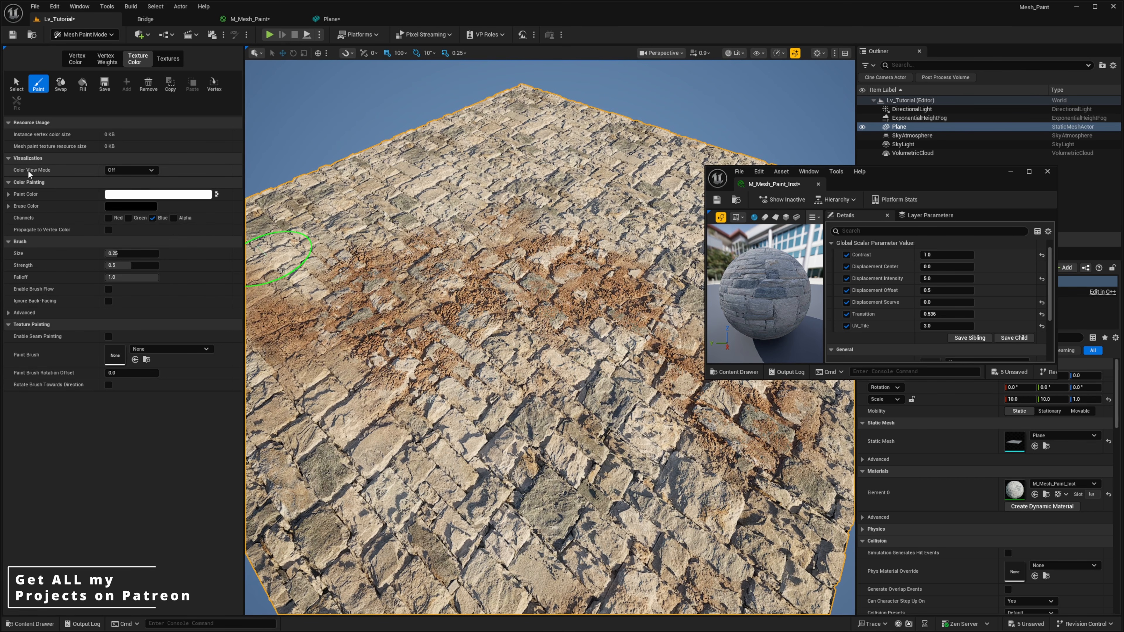
Inspect the painted plane in the RGB, Red, Green and Blue Channel color view modes, and set the mode back to Off.
{"action": "left_click", "coordinate": [126, 172]}
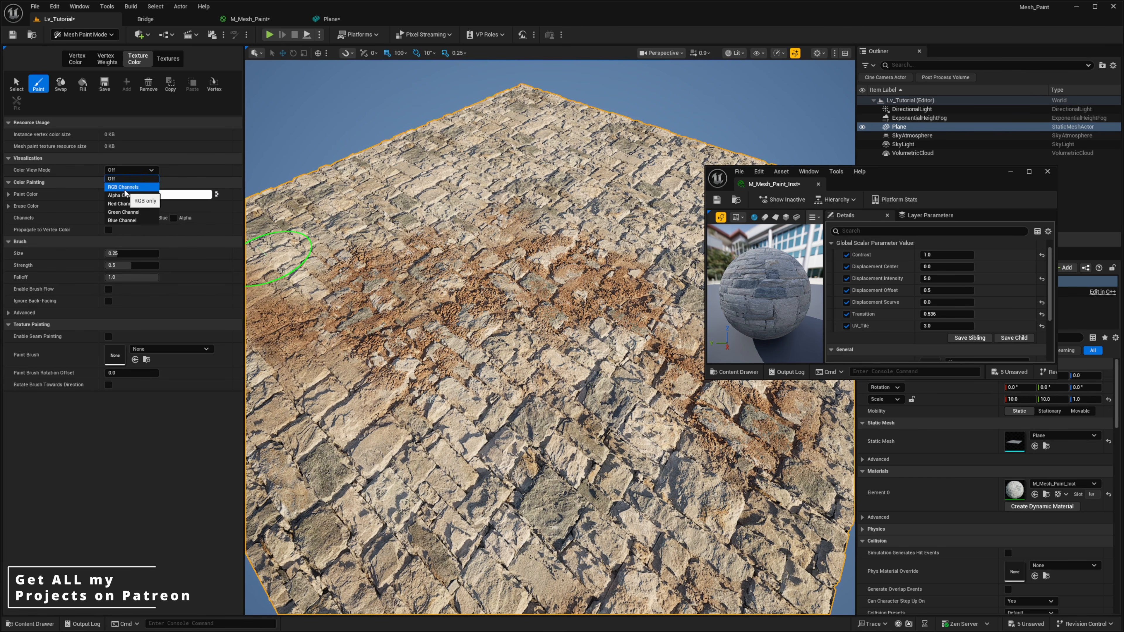
{"action": "left_click", "coordinate": [128, 185]}
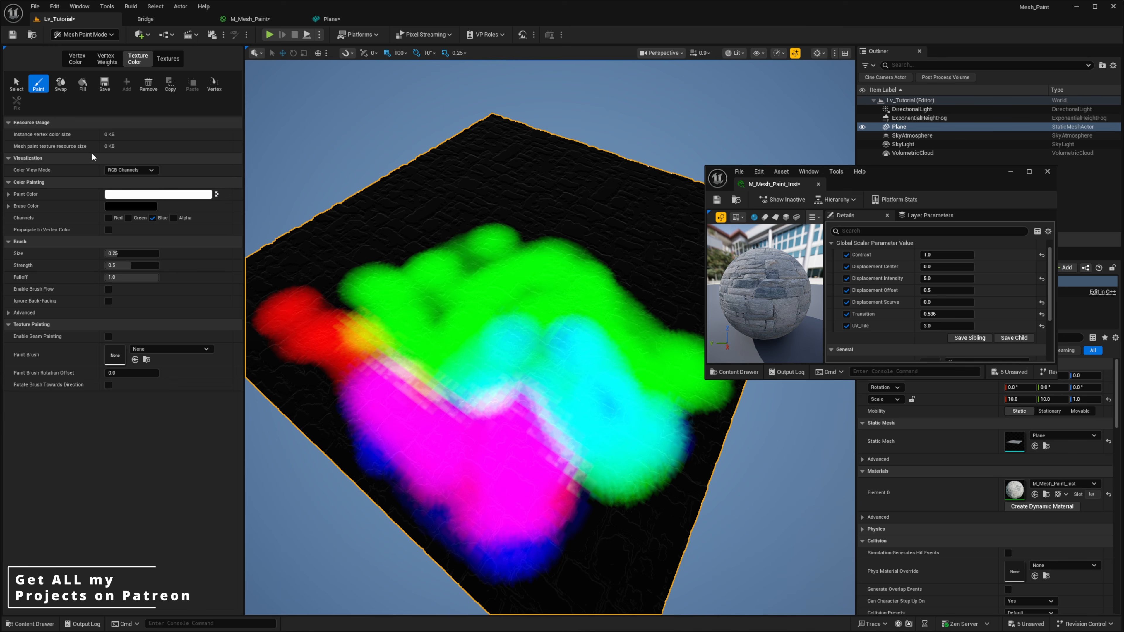
{"action": "left_click", "coordinate": [129, 170]}
{"action": "left_click", "coordinate": [121, 204]}
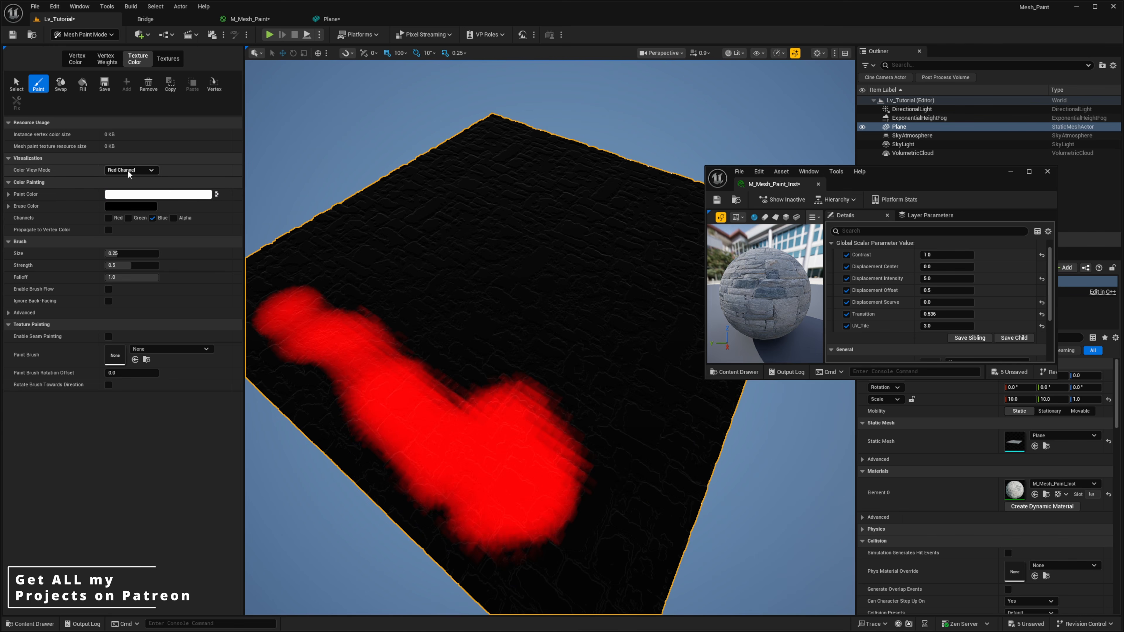
{"action": "left_click", "coordinate": [128, 170]}
{"action": "left_click", "coordinate": [123, 212]}
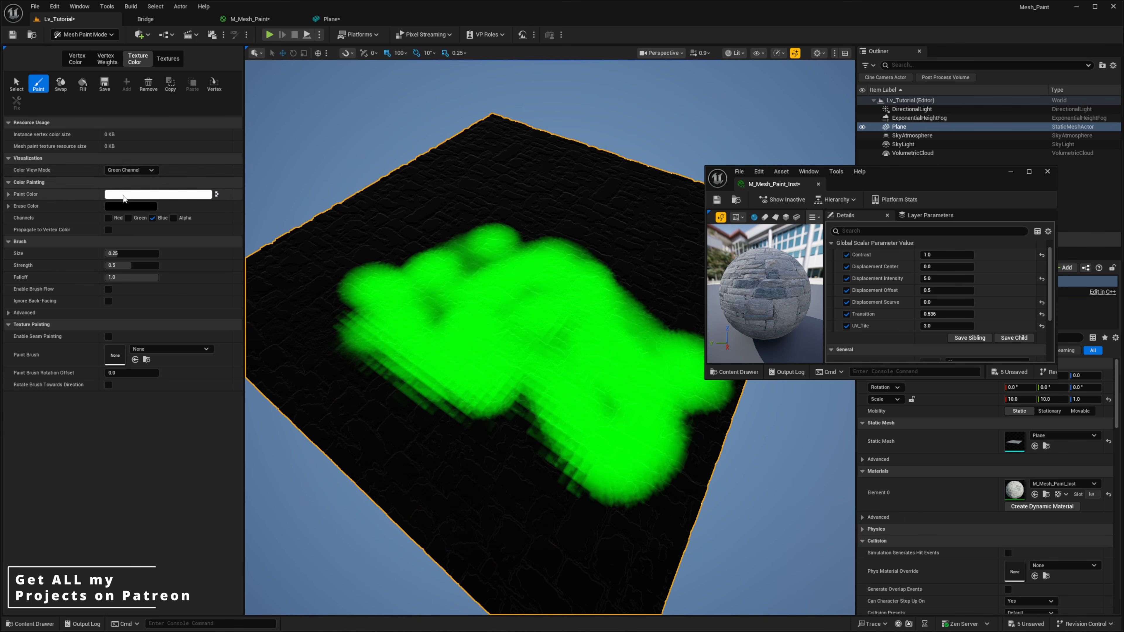
{"action": "left_click", "coordinate": [128, 170]}
{"action": "left_click", "coordinate": [123, 221]}
{"action": "left_click", "coordinate": [128, 170]}
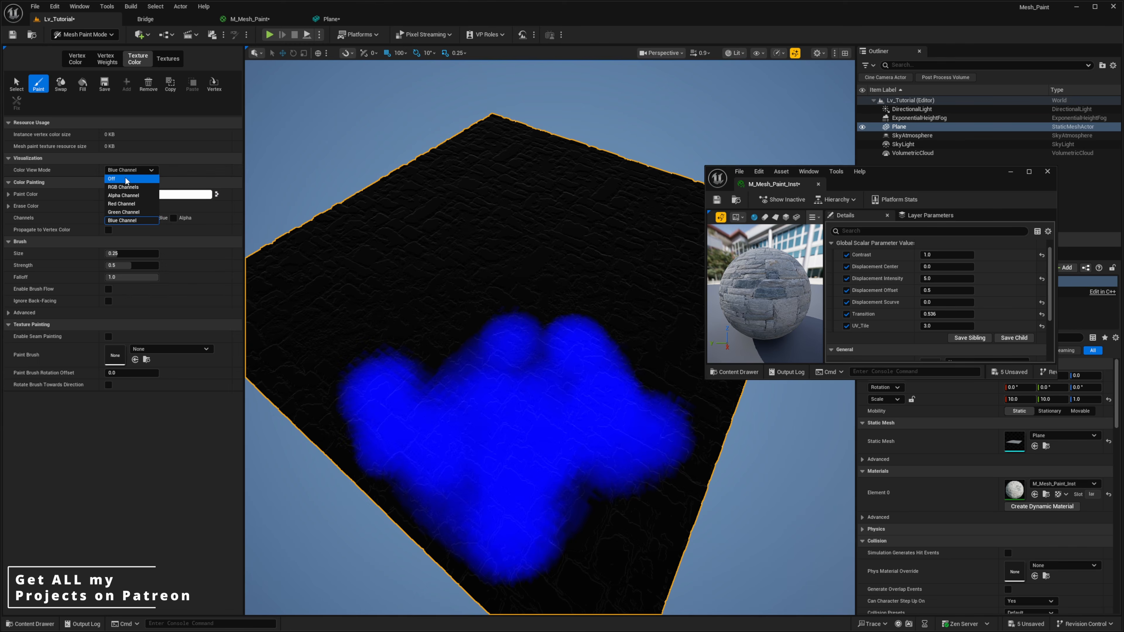
{"action": "left_click", "coordinate": [112, 178]}
Examine the chained Lerp nodes in the M_Mesh_Paint graph, moving the material instance window out of the way.
{"action": "left_click", "coordinate": [250, 20]}
{"action": "right_click_drag", "start_coordinate": [555, 284], "coordinate": [371, 354]}
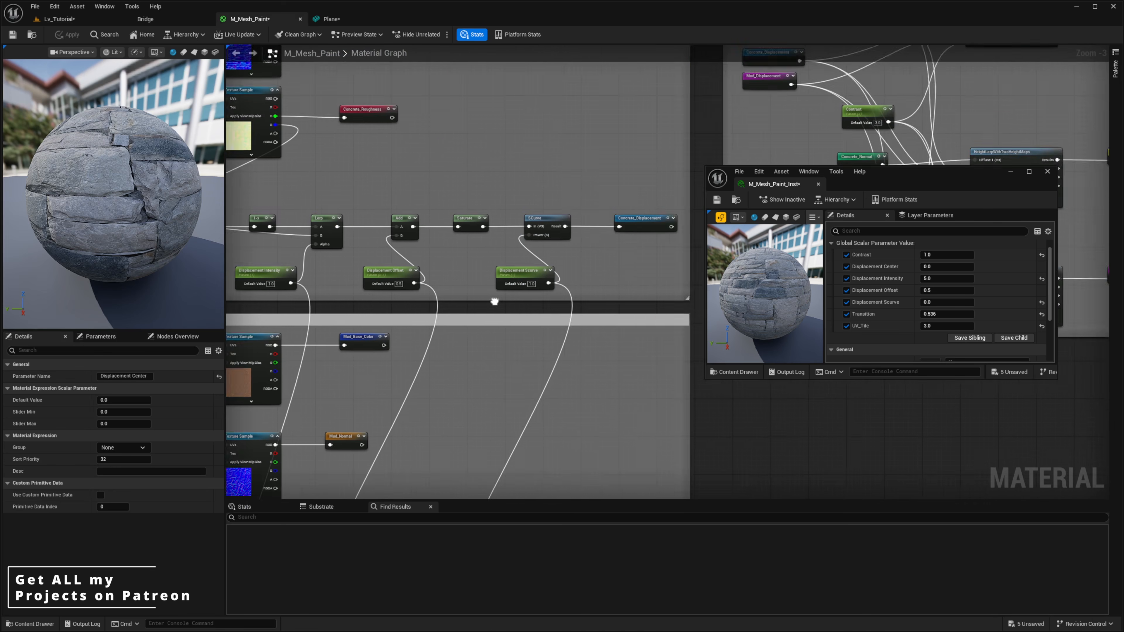
{"action": "right_click_drag", "start_coordinate": [752, 142], "coordinate": [349, 294]}
{"action": "scroll", "coordinate": [413, 301], "scroll_direction": "down", "scroll_amount": 2}
{"action": "right_click_drag", "start_coordinate": [599, 163], "coordinate": [630, 401]}
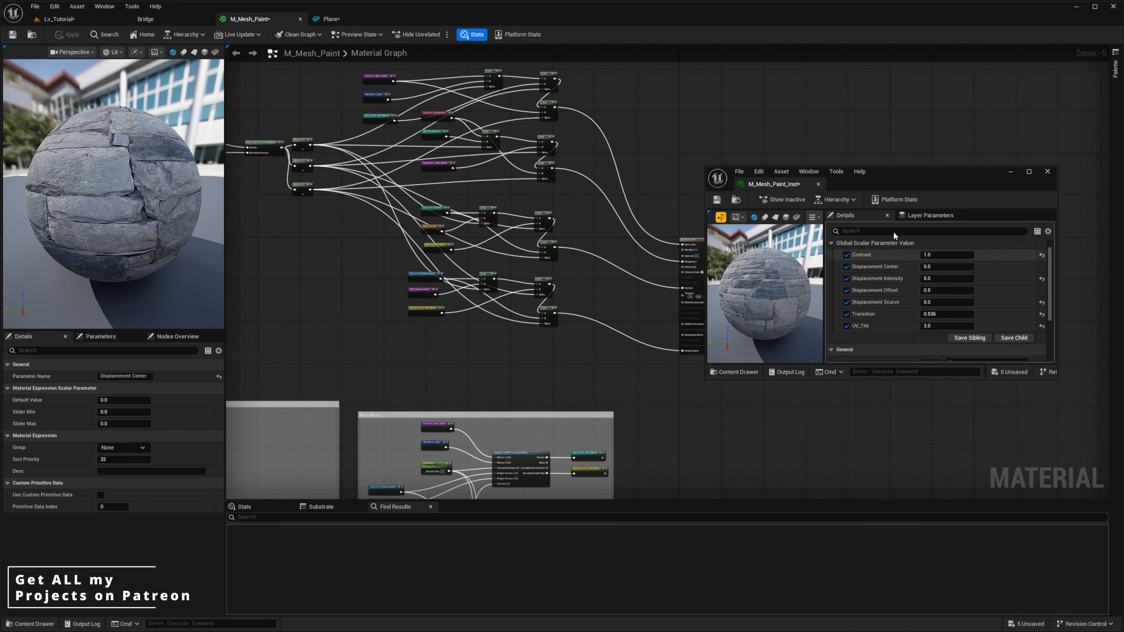
{"action": "left_click_drag", "start_coordinate": [916, 168], "coordinate": [959, 194]}
{"action": "right_click_drag", "start_coordinate": [638, 161], "coordinate": [658, 237]}
{"action": "scroll", "coordinate": [528, 293], "scroll_direction": "up", "scroll_amount": 4}
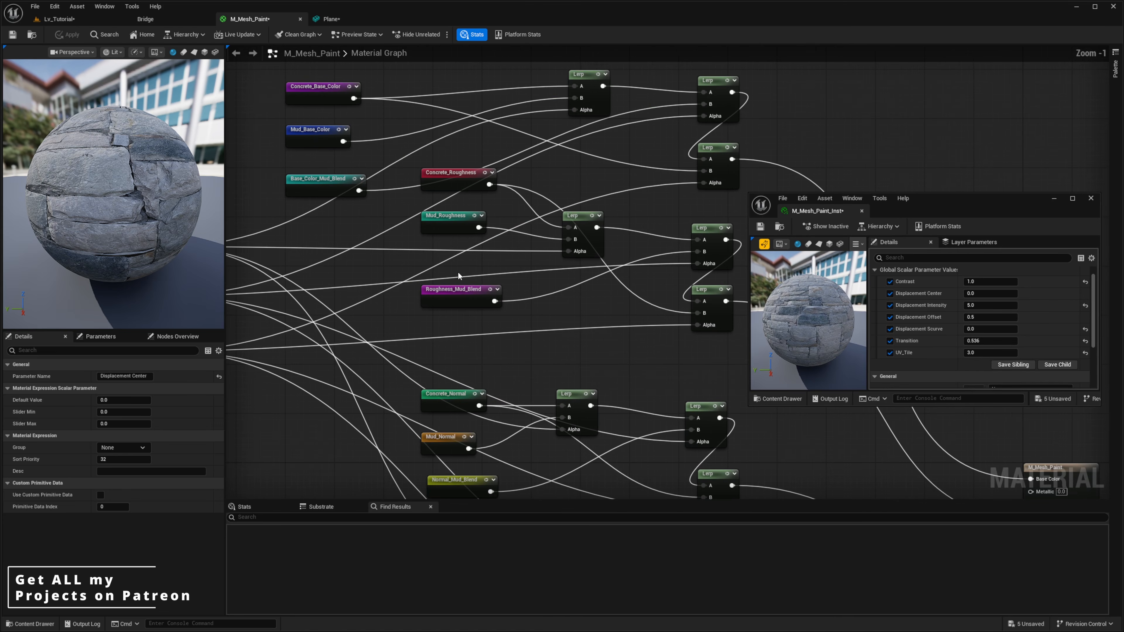
{"action": "right_click_drag", "start_coordinate": [529, 294], "coordinate": [668, 287]}
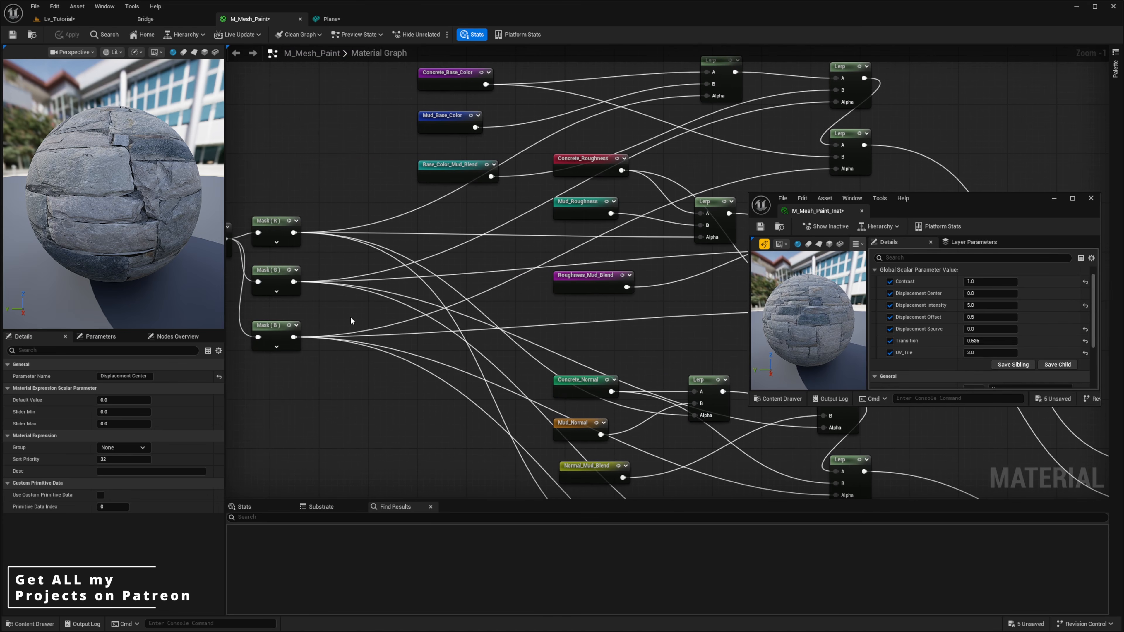
Trace how the blue-channel mask drives the alpha of the last Lerp in the roughness chain.
{"action": "left_click", "coordinate": [259, 328]}
{"action": "right_click_drag", "start_coordinate": [463, 325], "coordinate": [376, 335]}
{"action": "scroll", "coordinate": [456, 331], "scroll_direction": "down", "scroll_amount": 1}
{"action": "right_click_drag", "start_coordinate": [269, 349], "coordinate": [355, 297]}
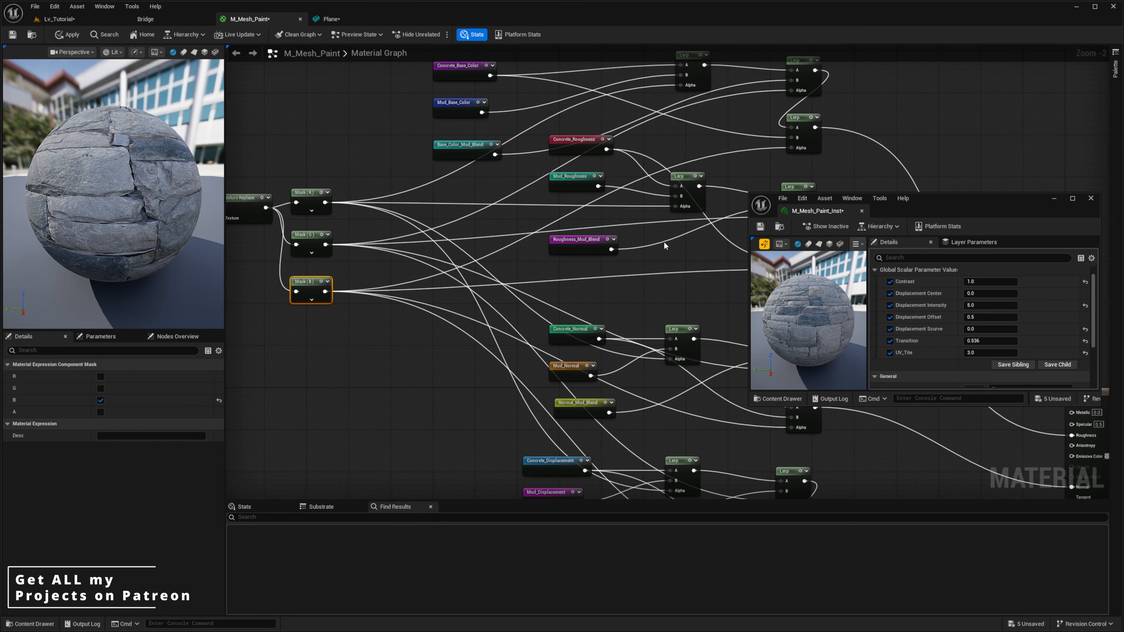
{"action": "right_click_drag", "start_coordinate": [664, 246], "coordinate": [519, 260]}
{"action": "left_click", "coordinate": [655, 285]}
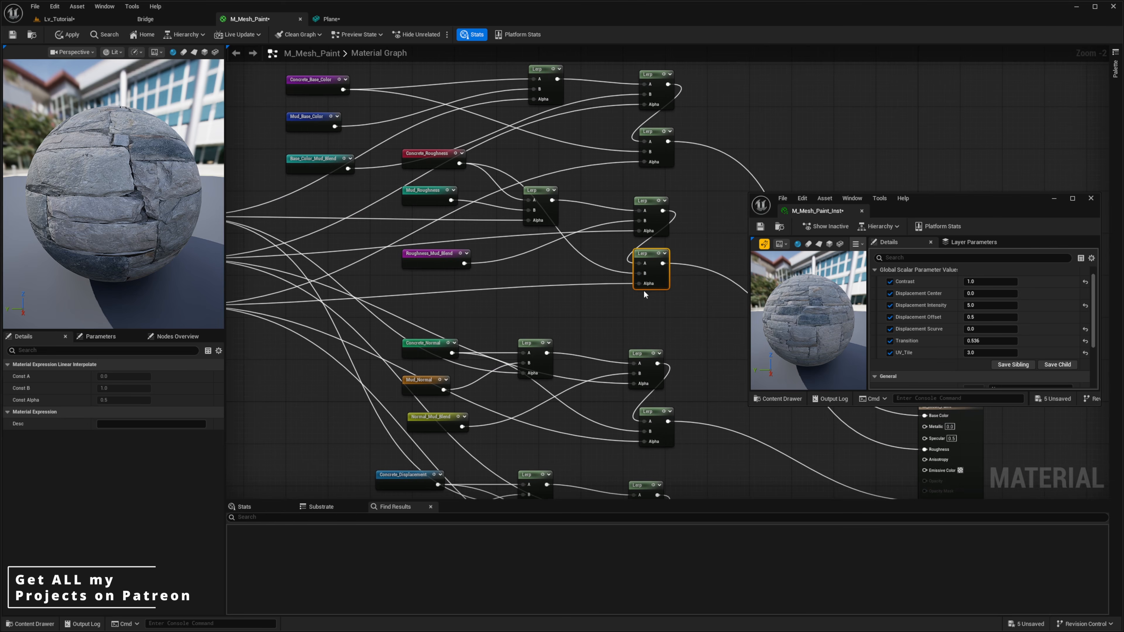
{"action": "right_click_drag", "start_coordinate": [644, 292], "coordinate": [676, 298]}
{"action": "right_click_drag", "start_coordinate": [470, 321], "coordinate": [534, 307]}
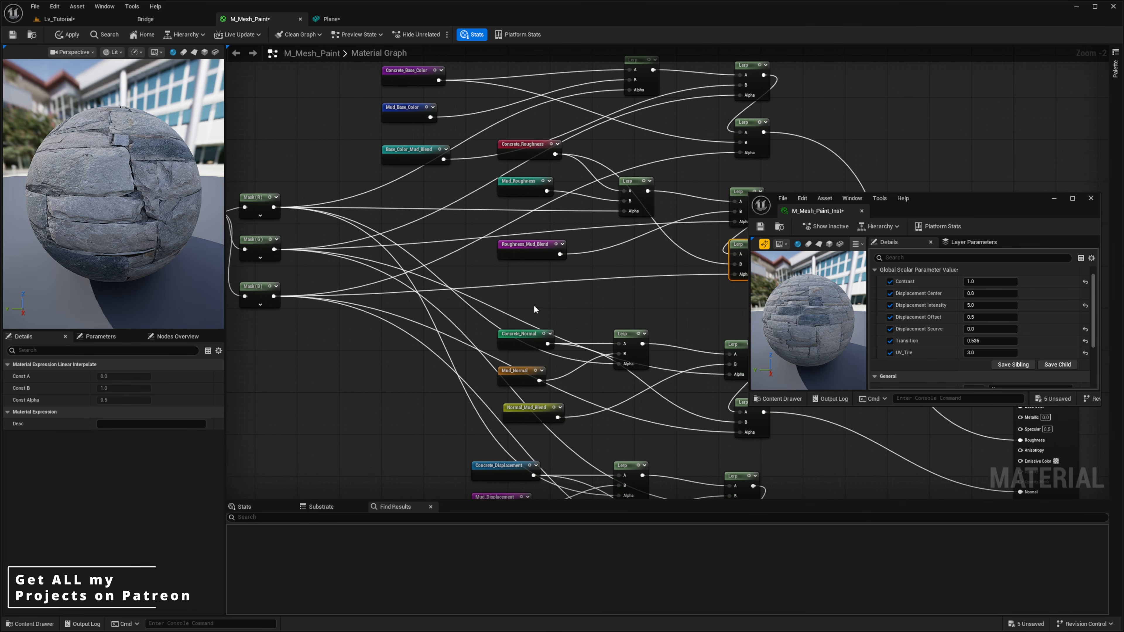
Trace how the red-channel mask drives the first Lerp between Concrete_Base_Color and Mud_Base_Color.
{"action": "left_click", "coordinate": [250, 196]}
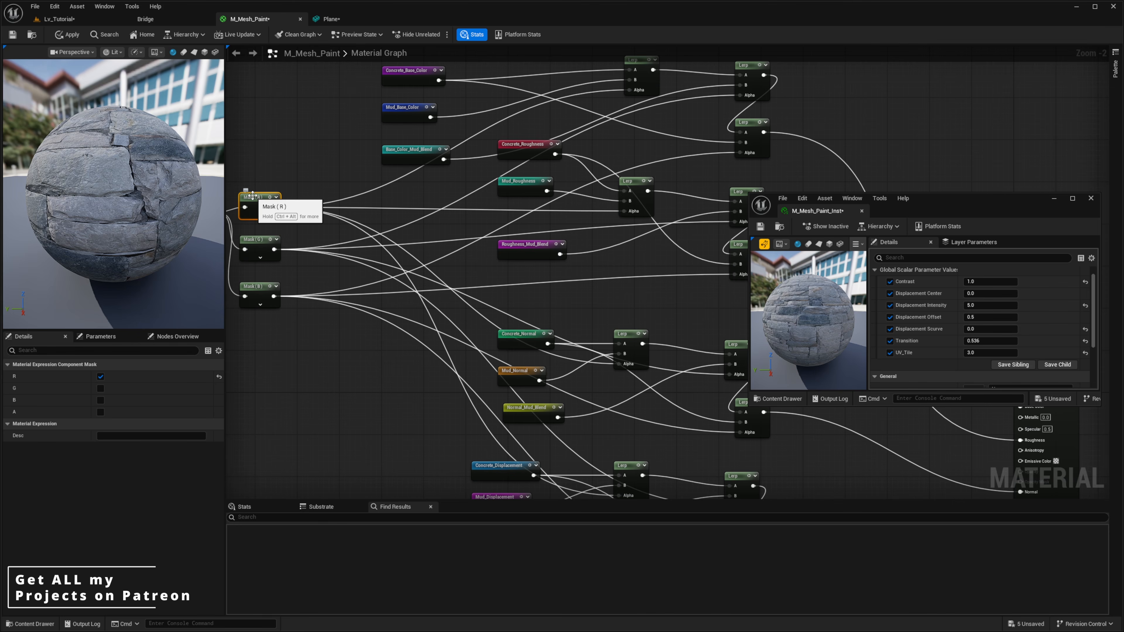
{"action": "right_click_drag", "start_coordinate": [534, 111], "coordinate": [552, 201]}
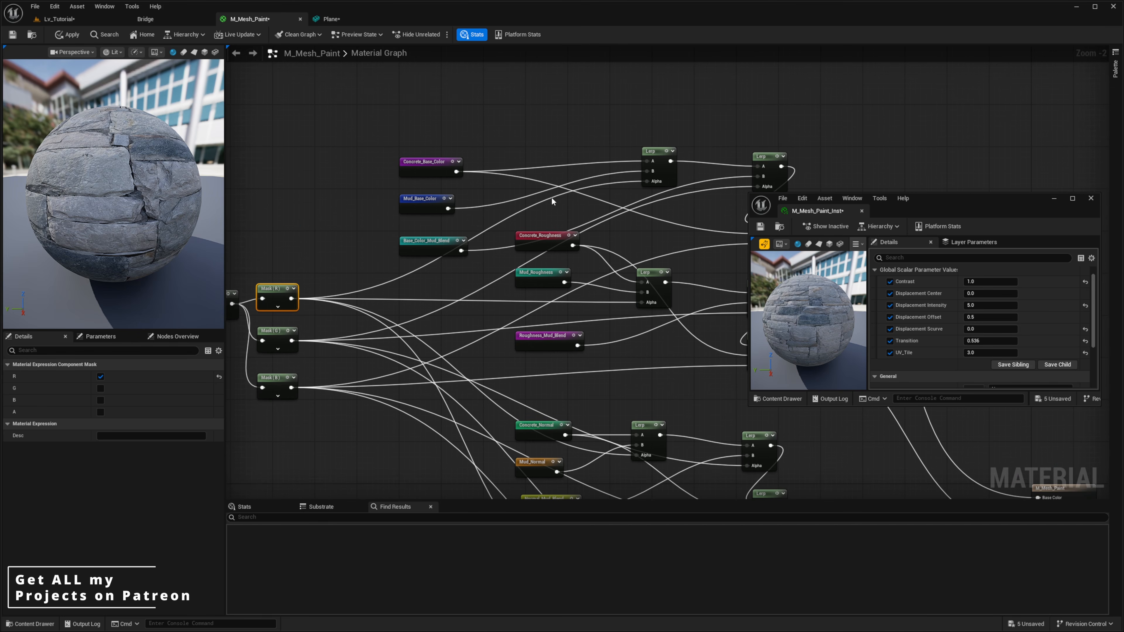
{"action": "left_click", "coordinate": [658, 173]}
{"action": "right_click_drag", "start_coordinate": [658, 174], "coordinate": [562, 158]}
{"action": "left_click_drag", "start_coordinate": [620, 124], "coordinate": [733, 256]}
{"action": "left_click", "coordinate": [558, 135]}
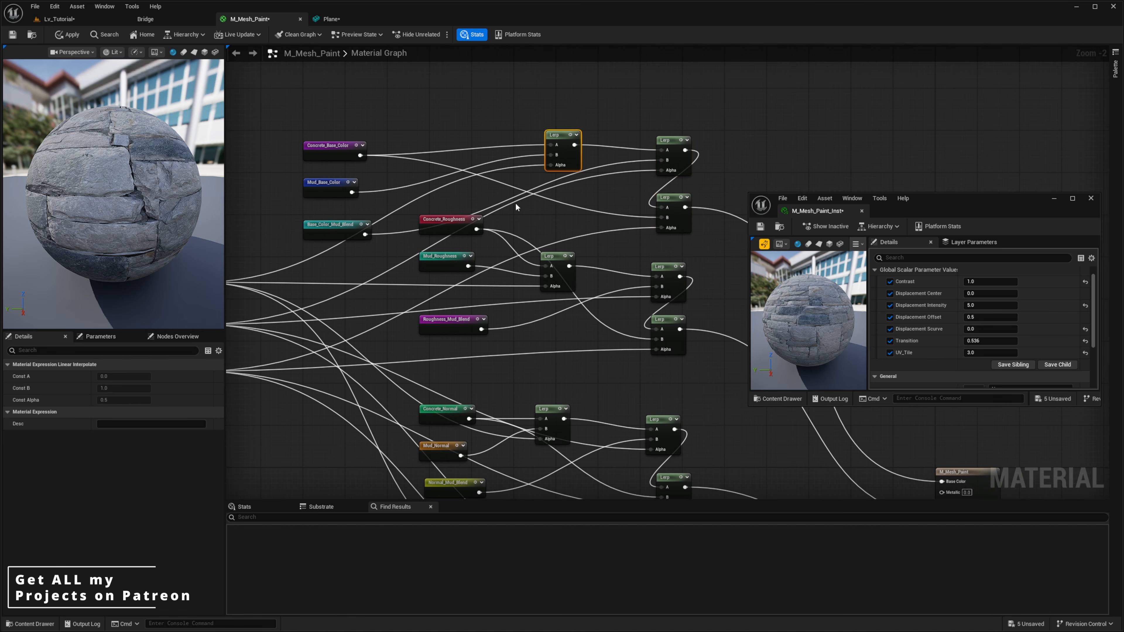
{"action": "right_click_drag", "start_coordinate": [608, 230], "coordinate": [668, 201]}
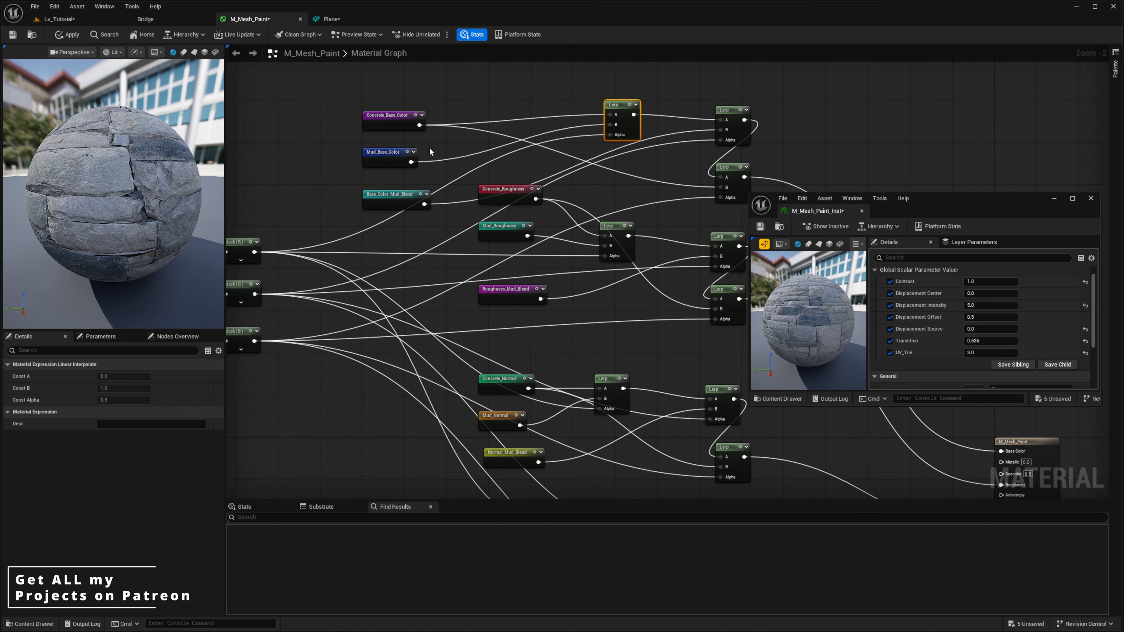
Return to the Lv_Tutorial level and examine the painted plane from several angles.
{"action": "left_click", "coordinate": [59, 18]}
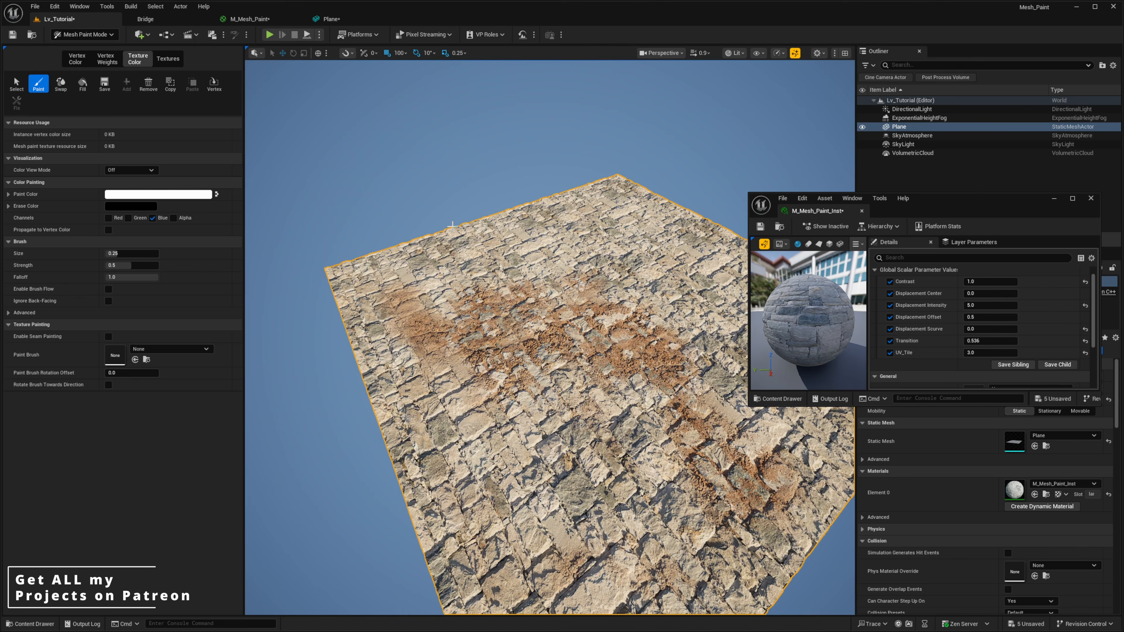
{"action": "left_click_drag", "start_coordinate": [583, 291], "coordinate": [460, 250], "text": "alt"}
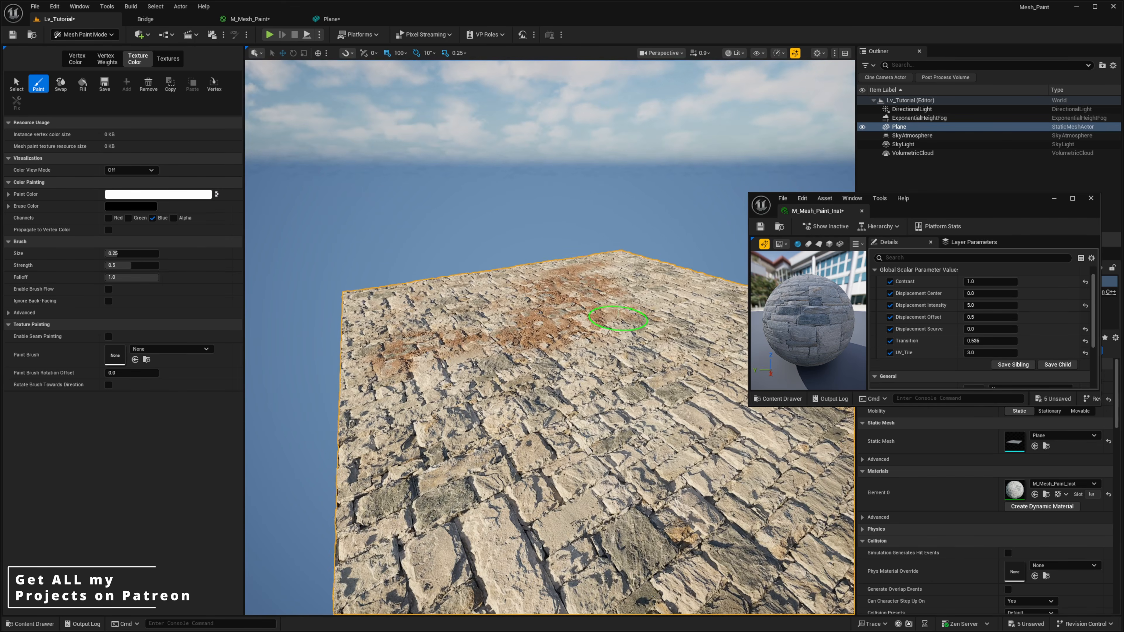
{"action": "mouse_move", "coordinate": [618, 319]}
{"action": "left_mouse_down", "text": "alt"}
{"action": "mouse_move", "coordinate": [531, 482]}
{"action": "mouse_move", "coordinate": [514, 461]}
{"action": "left_mouse_up", "text": "alt"}
{"action": "left_click_drag", "start_coordinate": [575, 444], "coordinate": [542, 405], "text": "alt"}
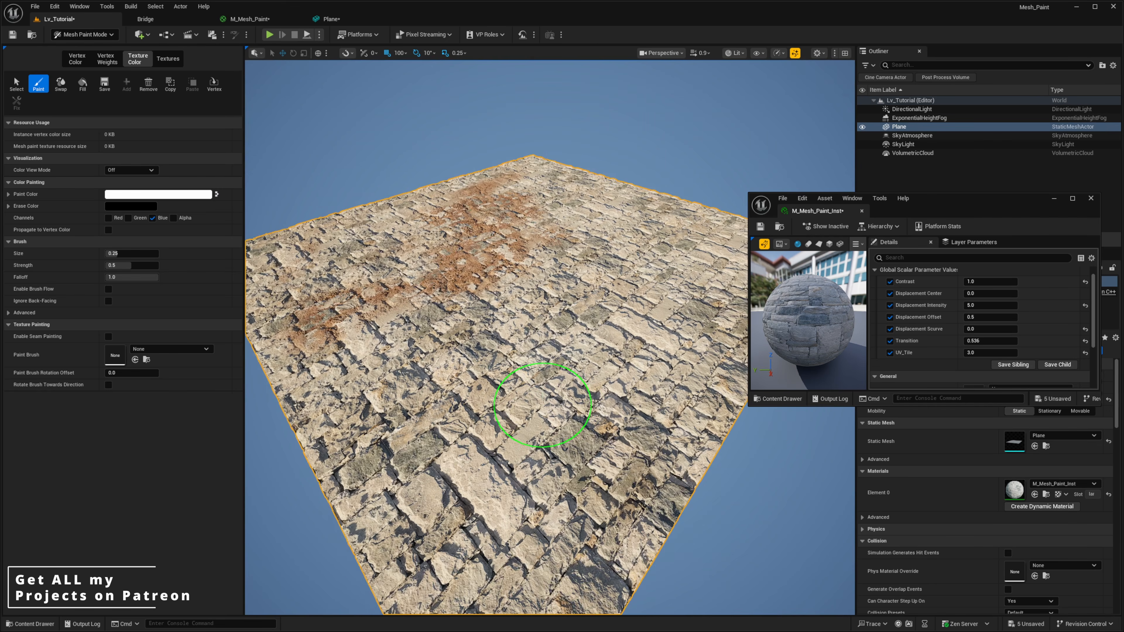
{"action": "mouse_move", "coordinate": [542, 405]}
{"action": "right_mouse_down"}
{"action": "mouse_move", "coordinate": [397, 402]}
{"action": "mouse_move", "coordinate": [417, 472]}
{"action": "mouse_move", "coordinate": [398, 474]}
{"action": "mouse_move", "coordinate": [557, 436]}
{"action": "right_mouse_up"}
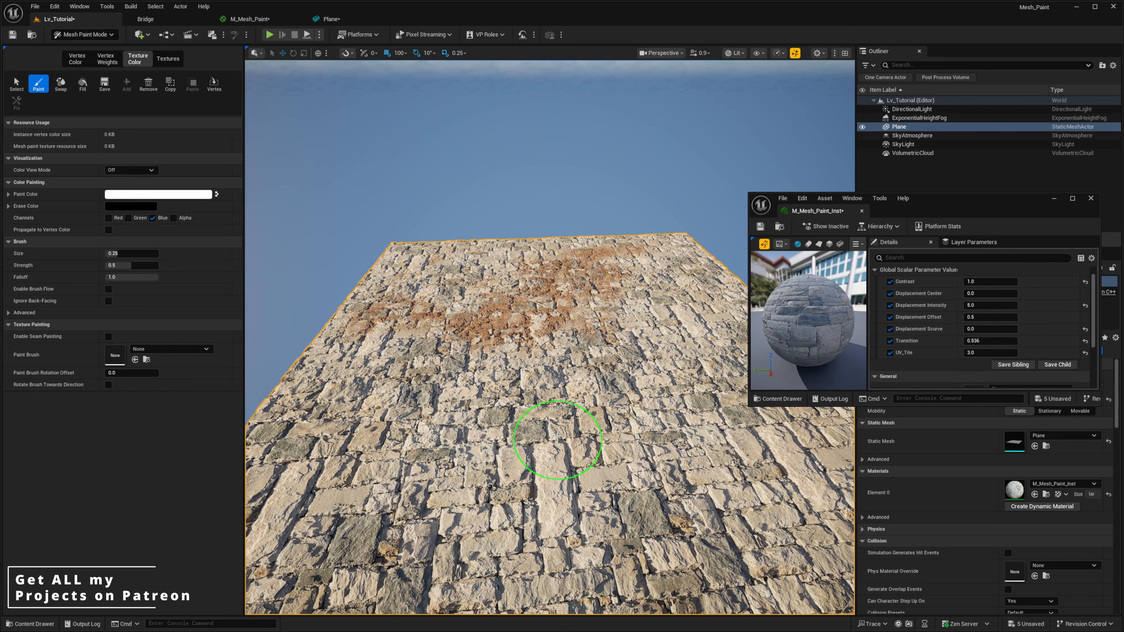